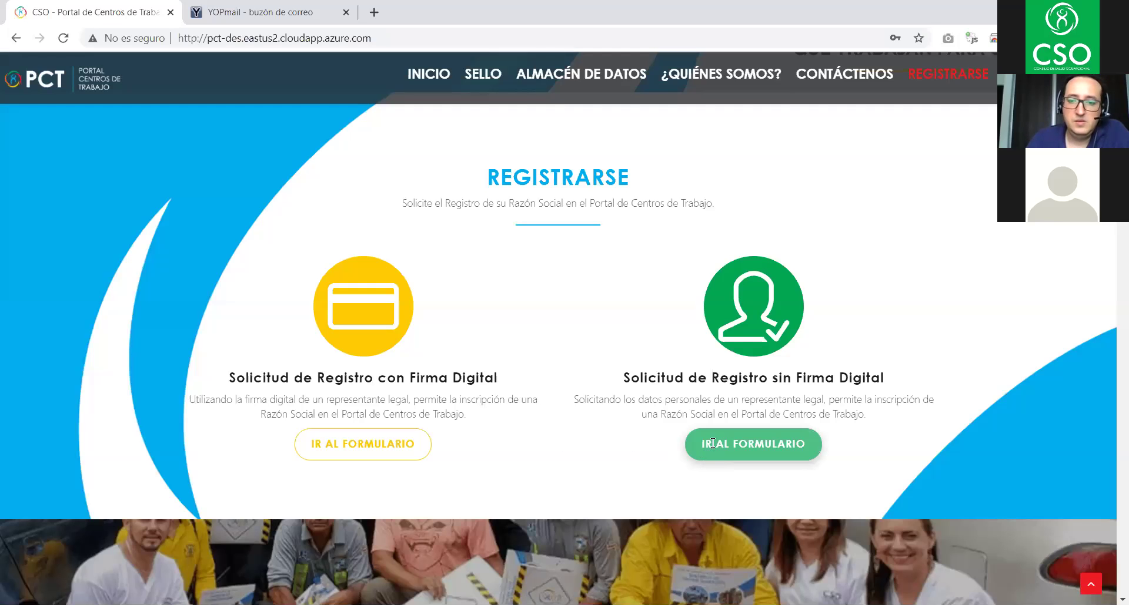
# - Open the 'Solicitud de Registro sin Firma Digital' registration form
pyautogui.scroll(-3, 735, 320)
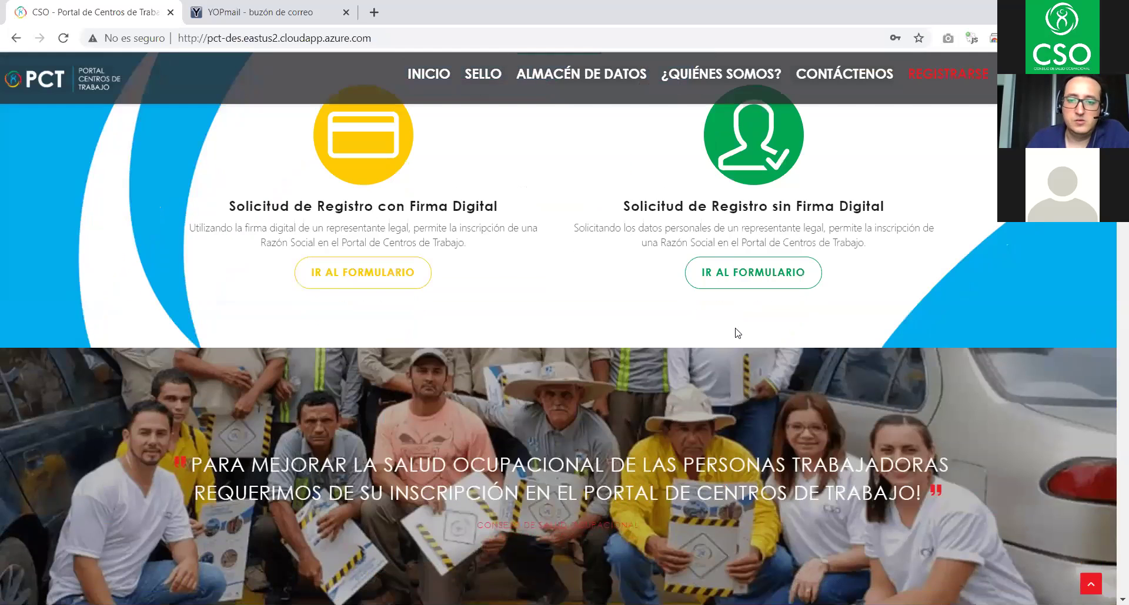
pyautogui.scroll(3, 737, 333)
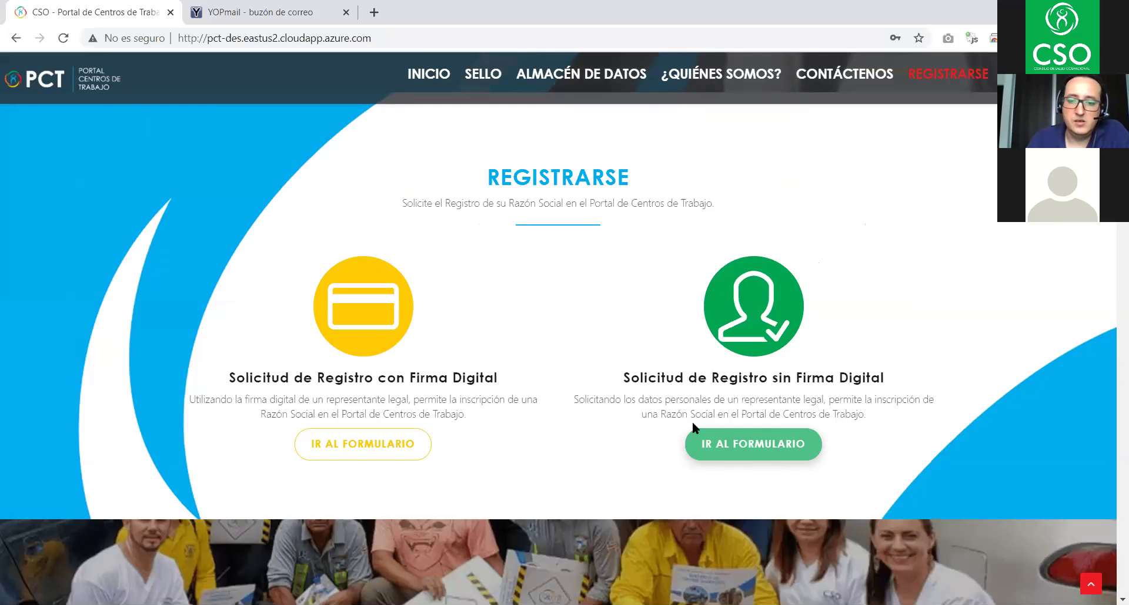
pyautogui.click(761, 451)
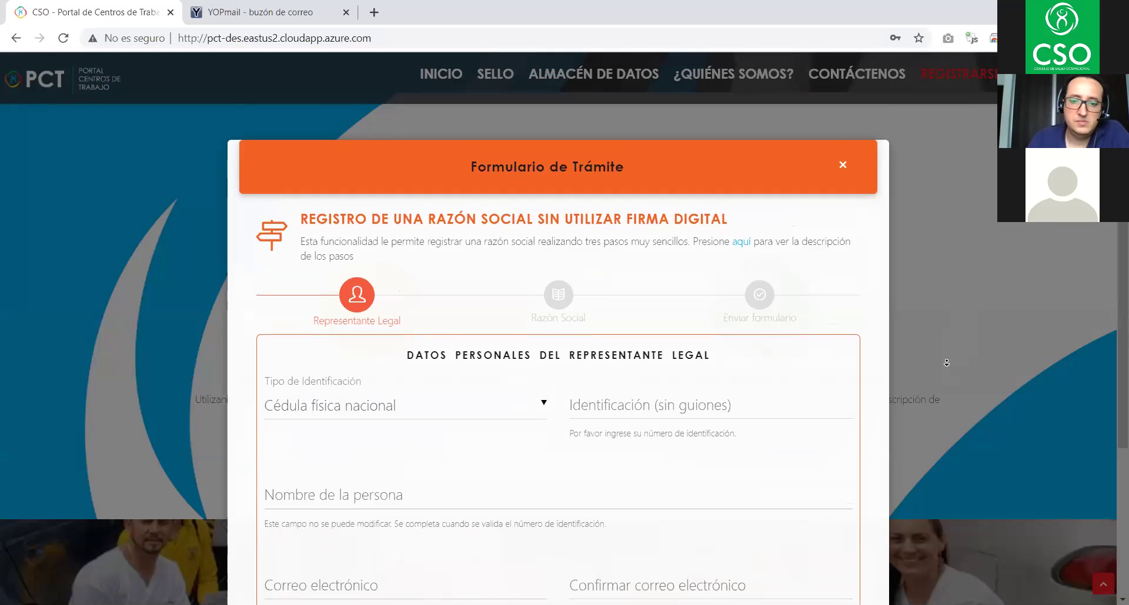
# - Keep Cédula física nacional and enter the representative's national ID so their name auto-fills
pyautogui.scroll(-3, 948, 322)
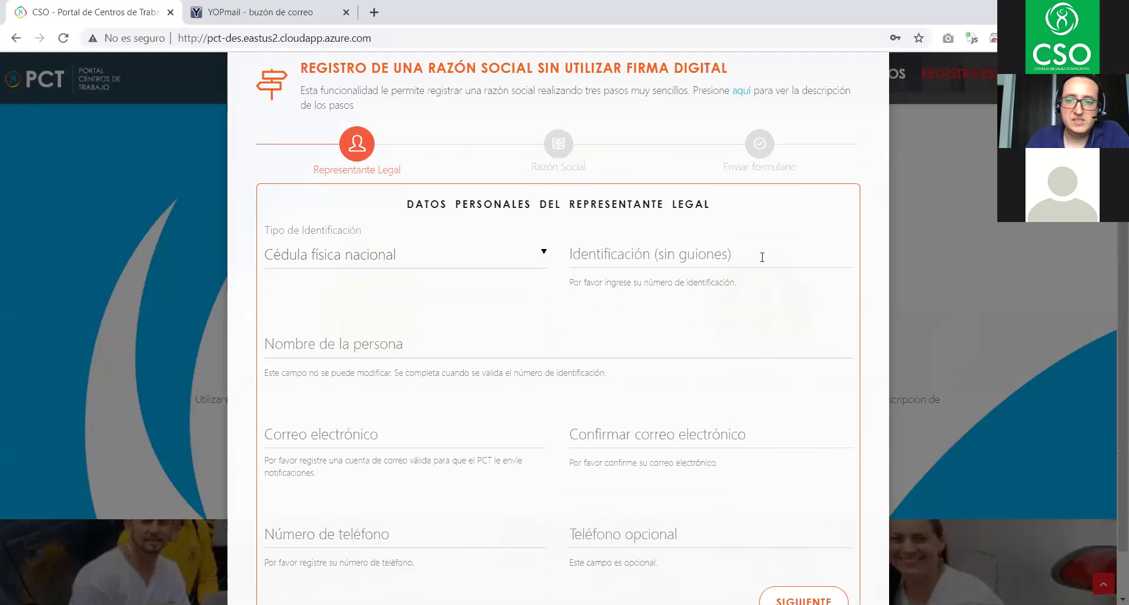
pyautogui.click(383, 247)
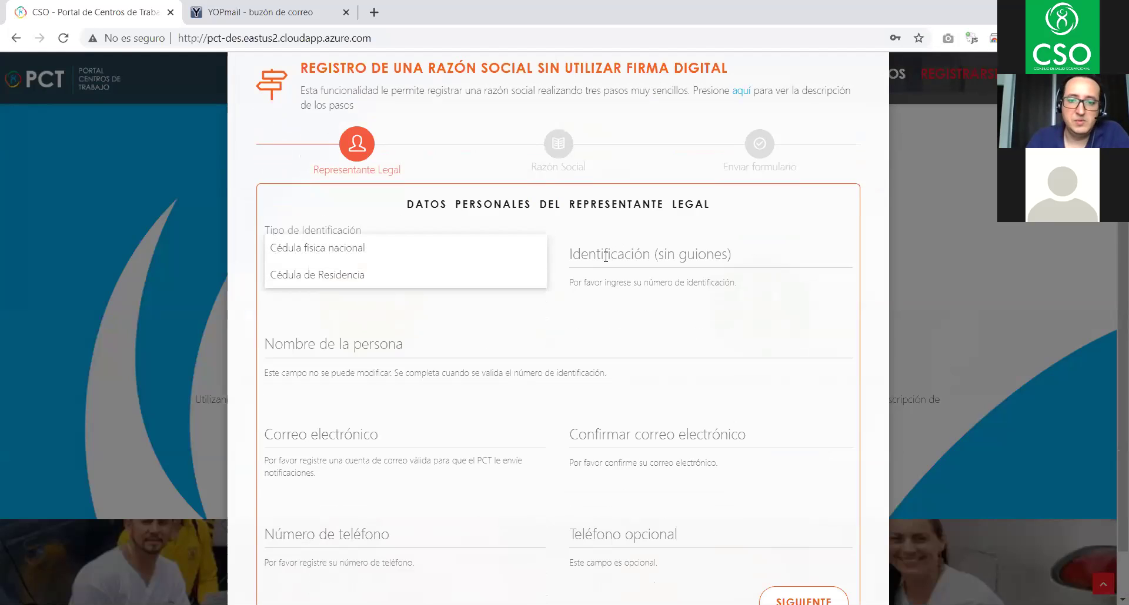
pyautogui.click(585, 254)
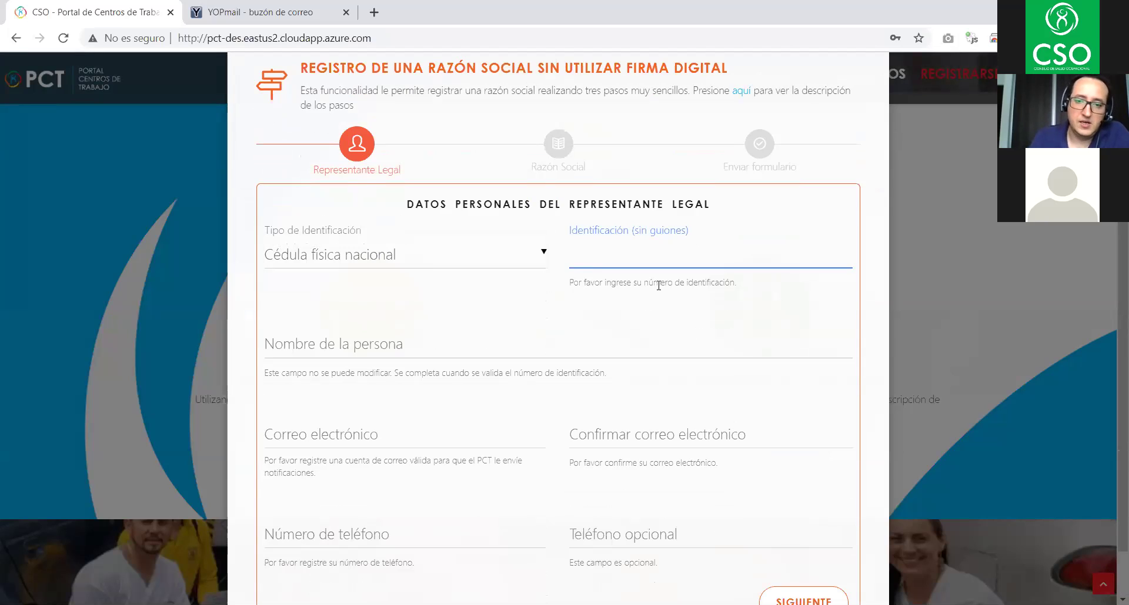
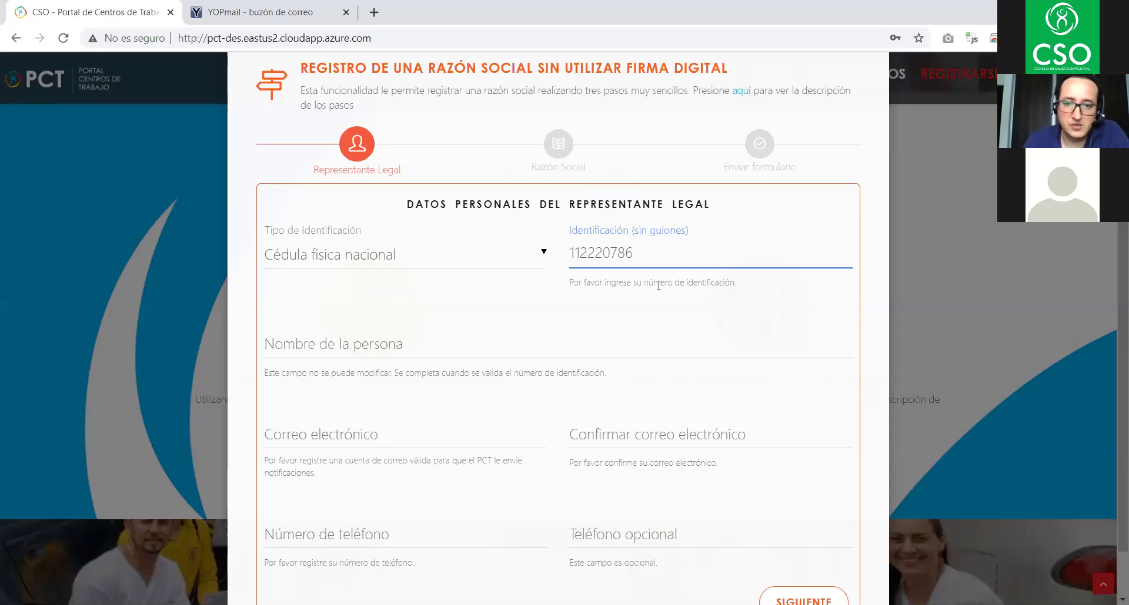
pyautogui.click(781, 321)
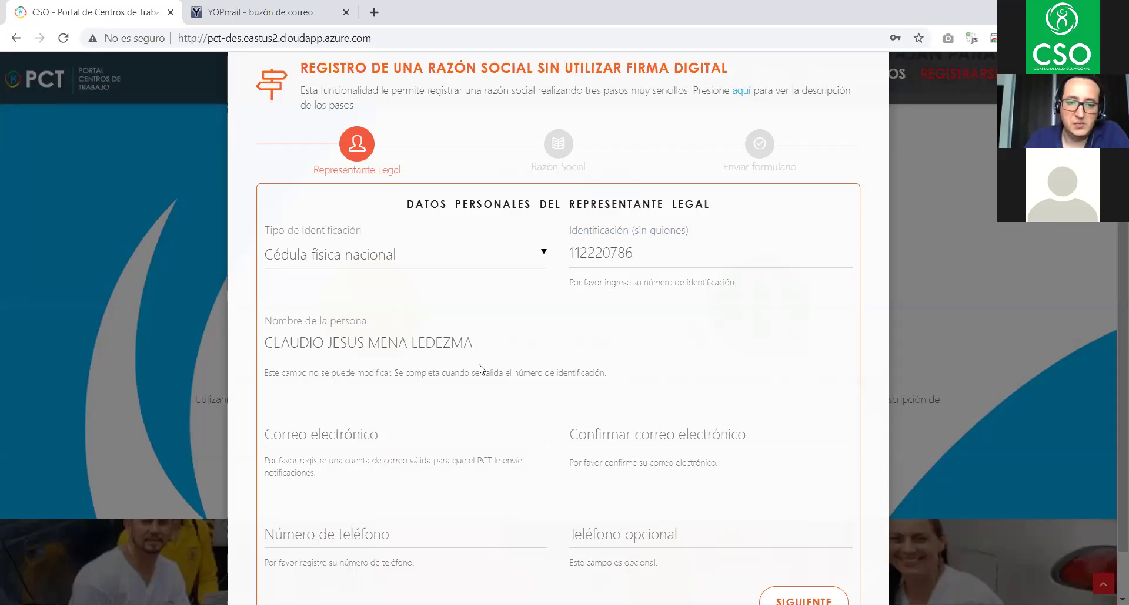
pyautogui.scroll(-1, 520, 344)
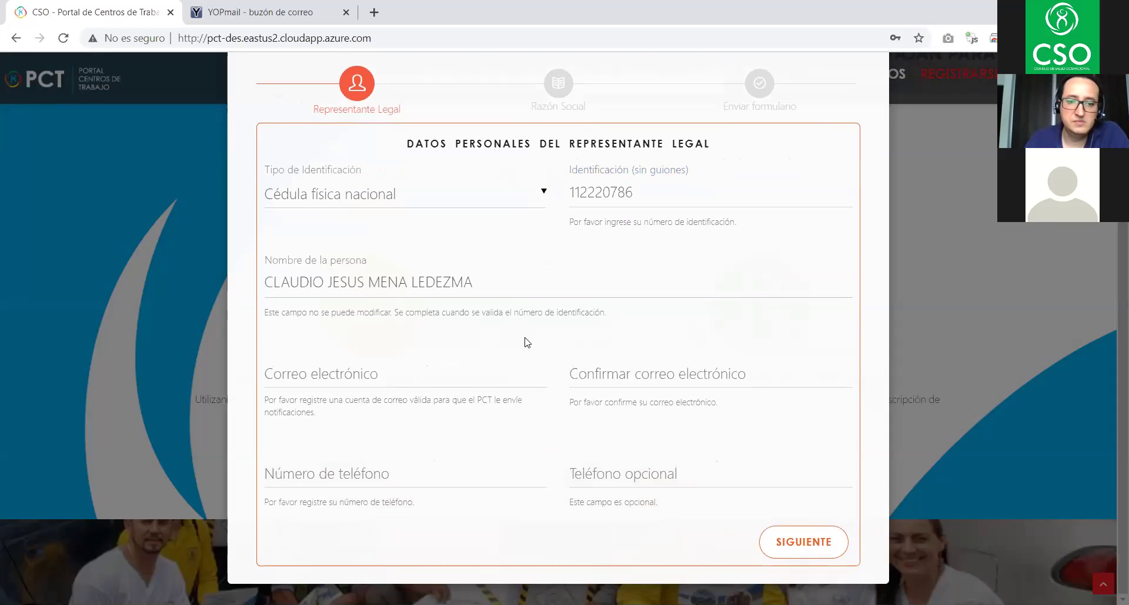
pyautogui.click(364, 375)
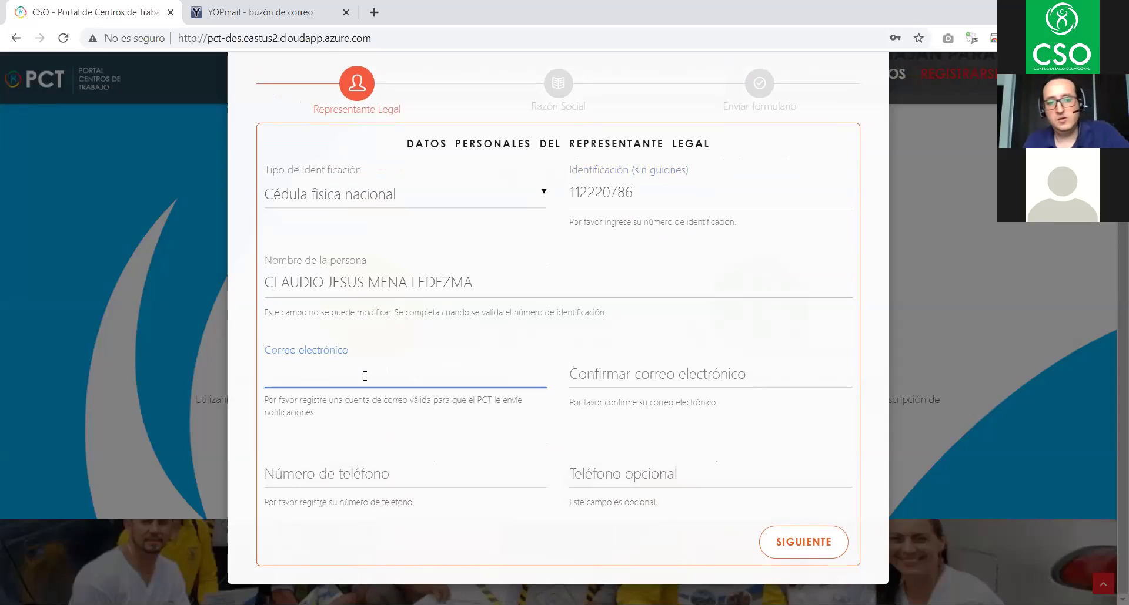
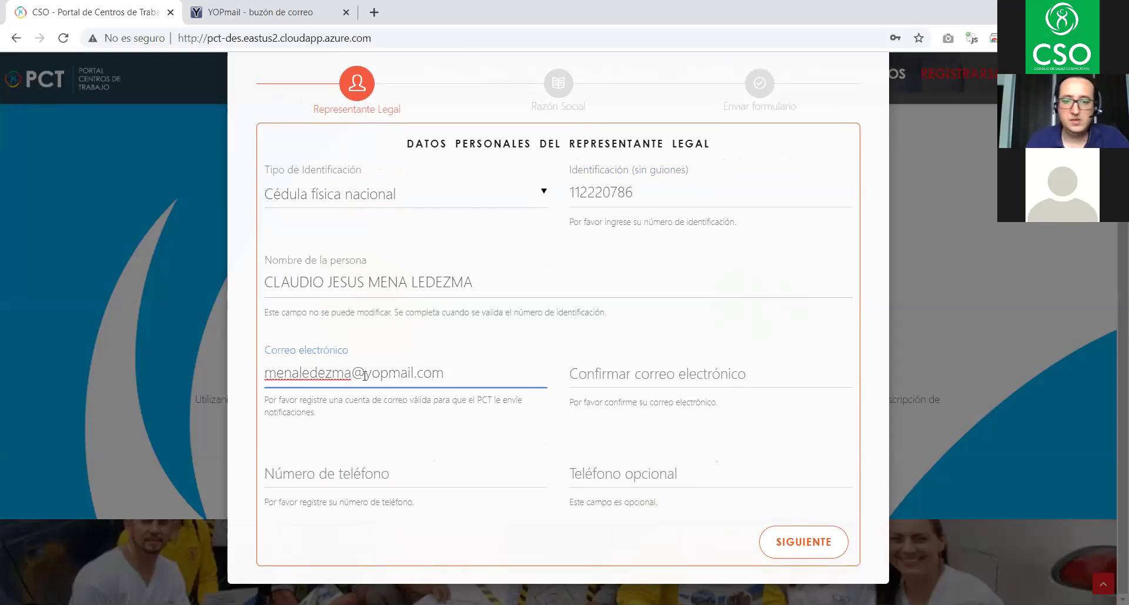
# - Enter and confirm the representative's yopmail.com e-mail address
pyautogui.click(601, 382)
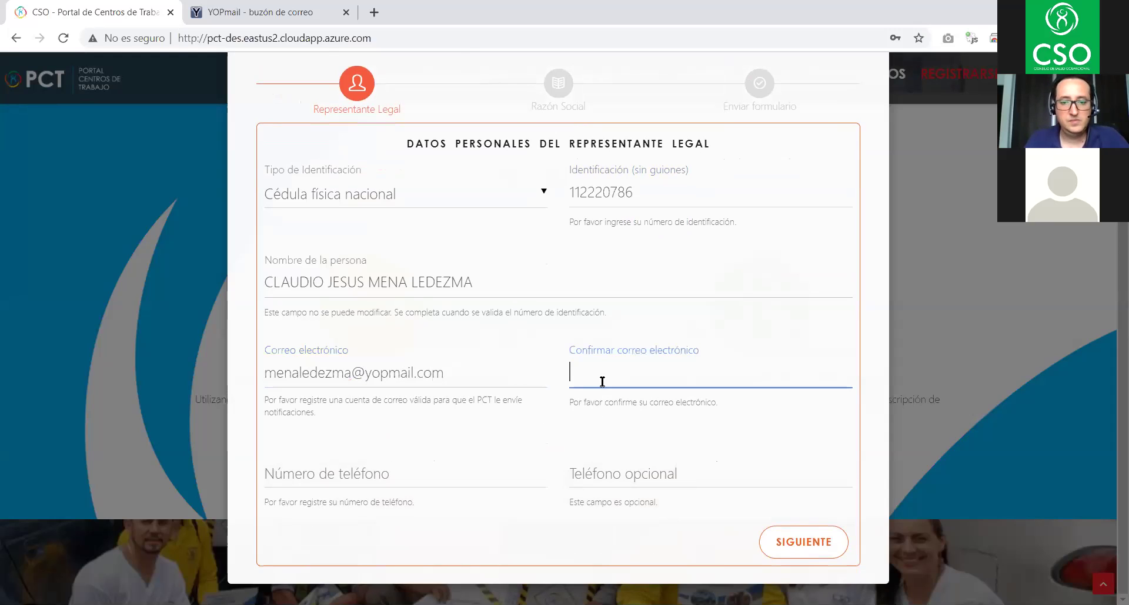
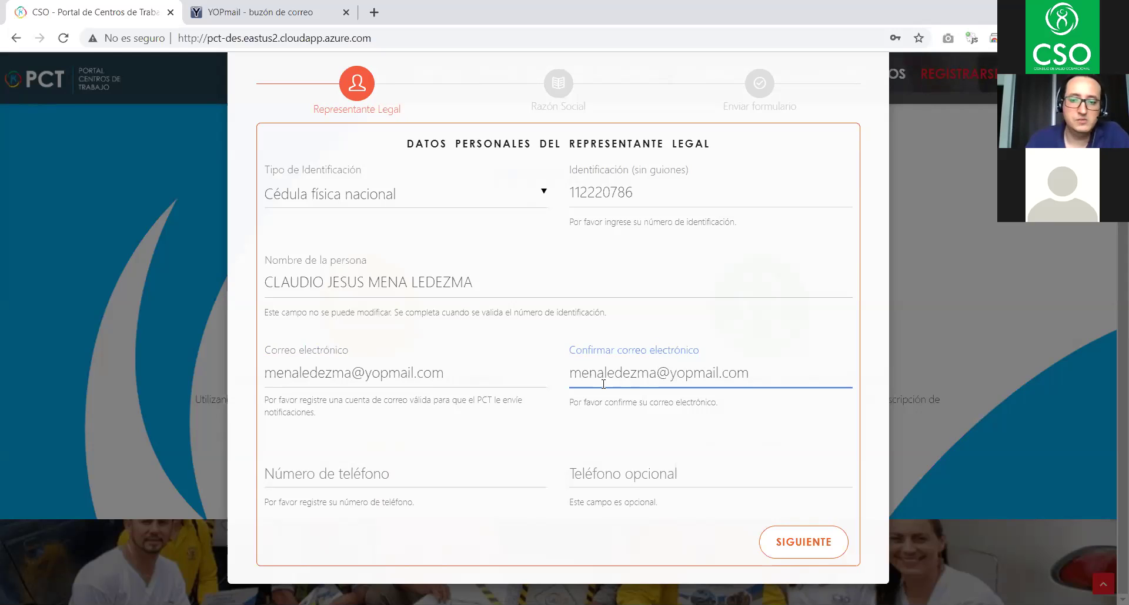
# - Enter the representative's phone number and advance to the Razón Social step
pyautogui.click(364, 470)
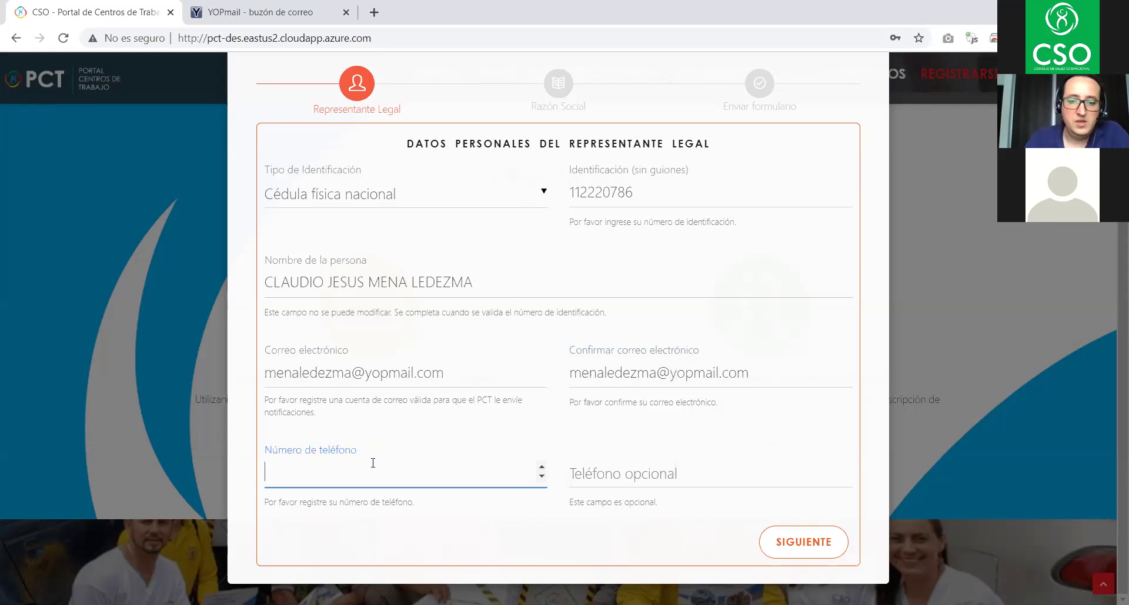
pyautogui.write('45500101')
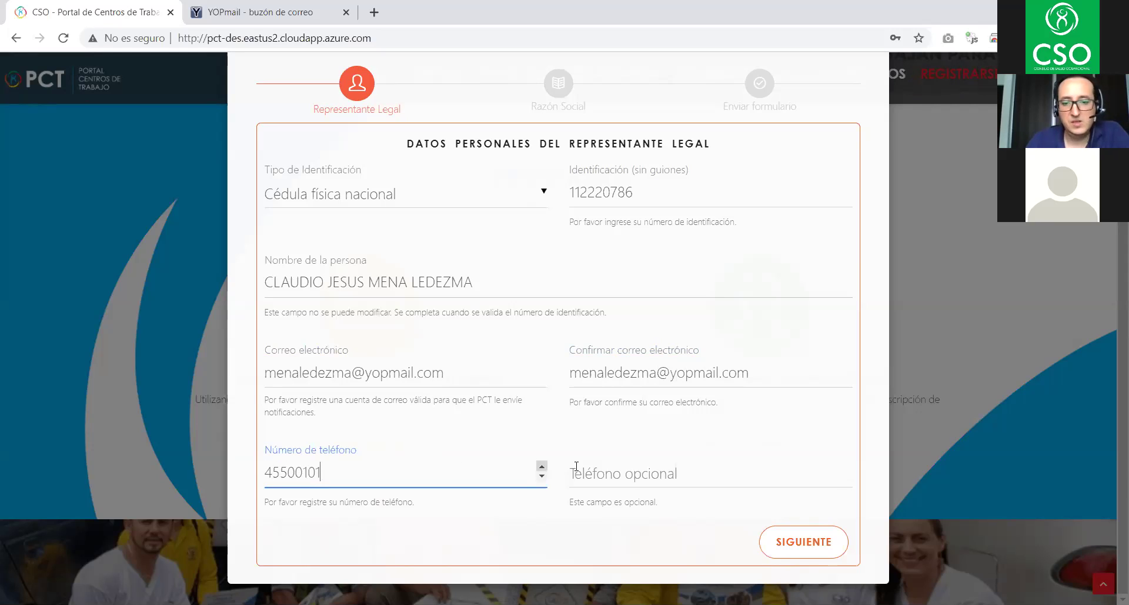
pyautogui.click(573, 473)
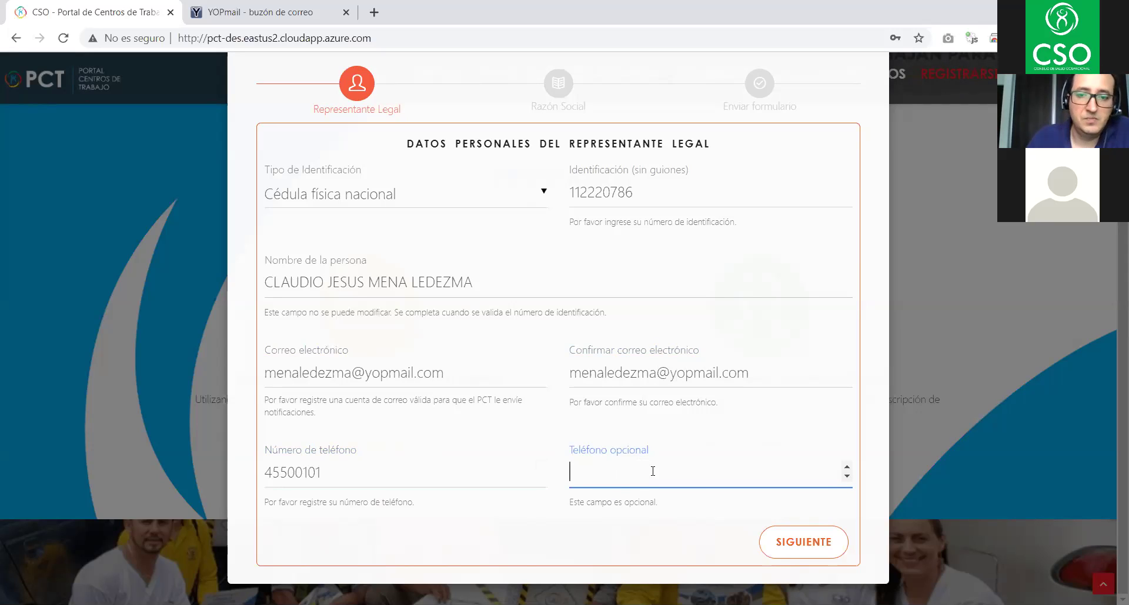
pyautogui.click(811, 544)
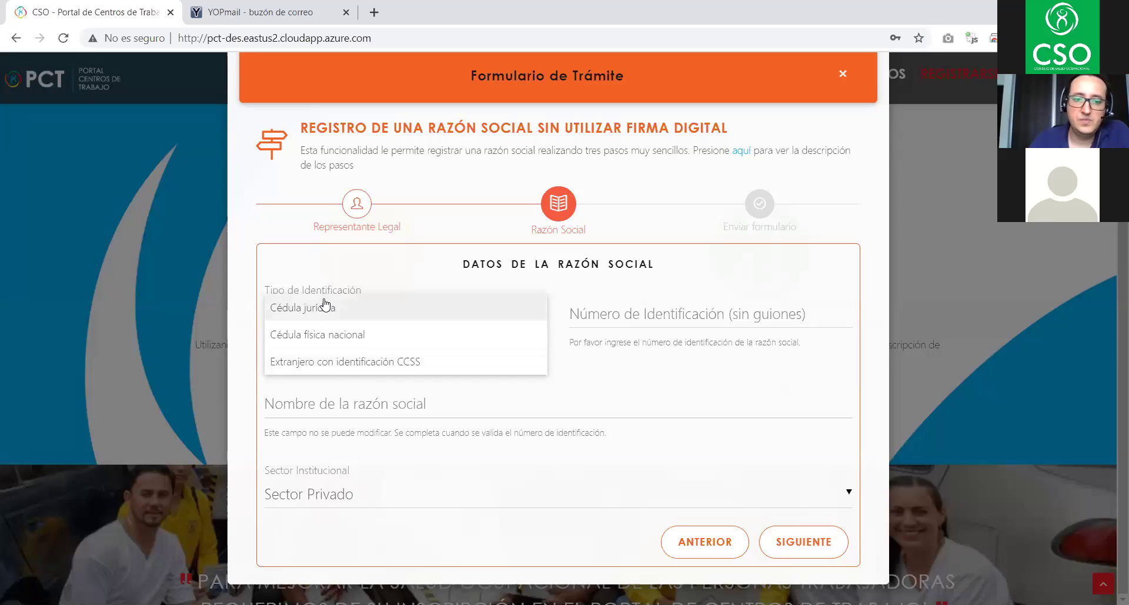
# - Paste the company's cédula jurídica, keep Sector Privado, and continue to Enviar formulario
pyautogui.click(322, 315)
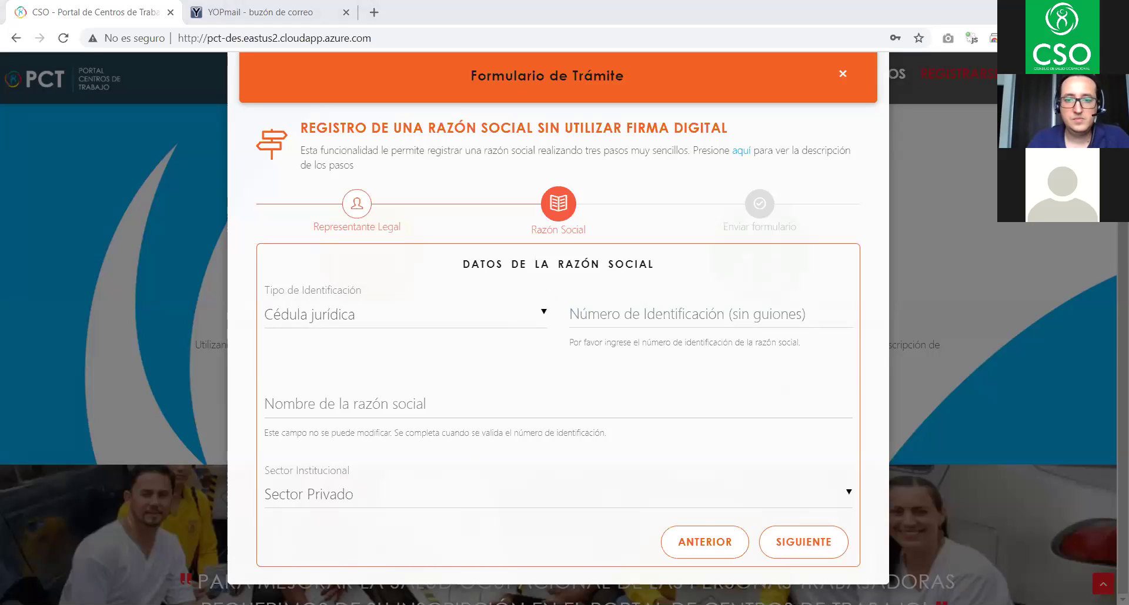
pyautogui.click(610, 311)
pyautogui.hotkey('ctrl', 'v')
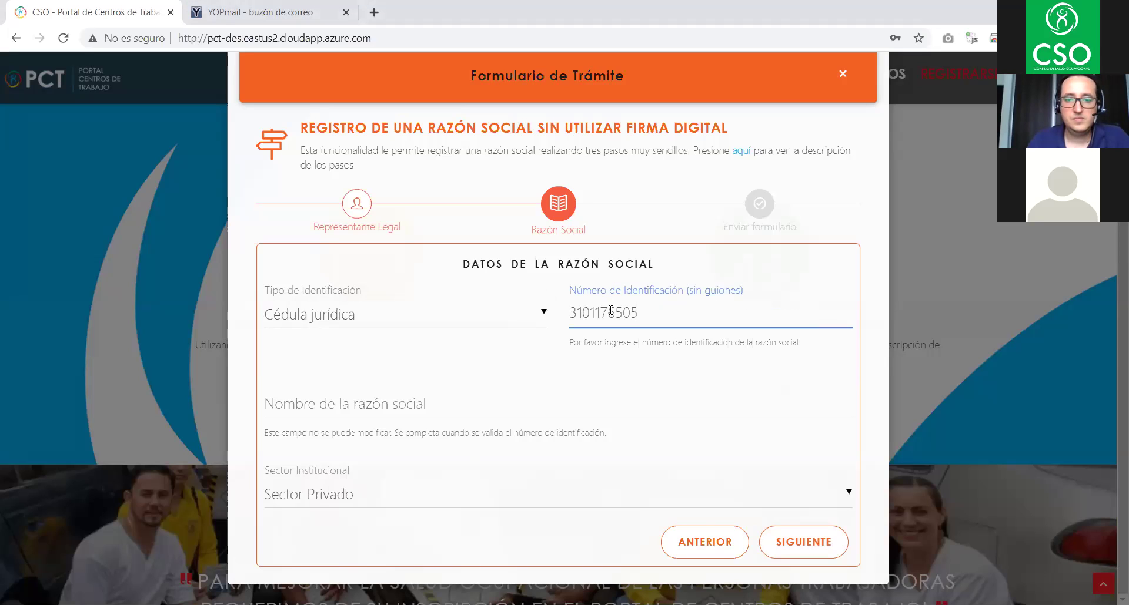
pyautogui.click(694, 359)
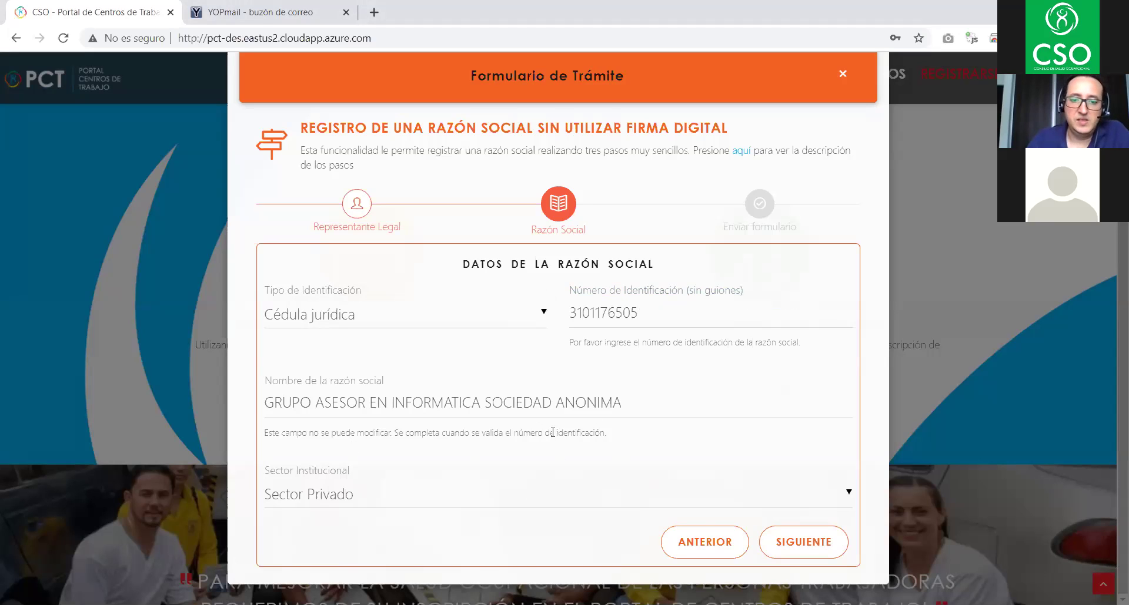
pyautogui.click(356, 503)
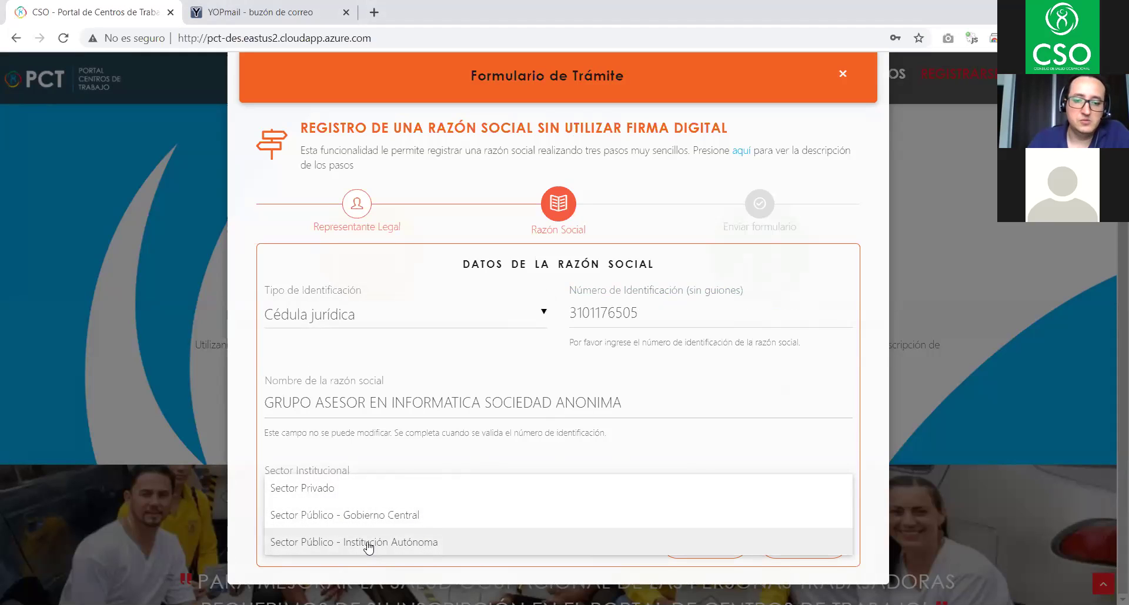
pyautogui.click(328, 488)
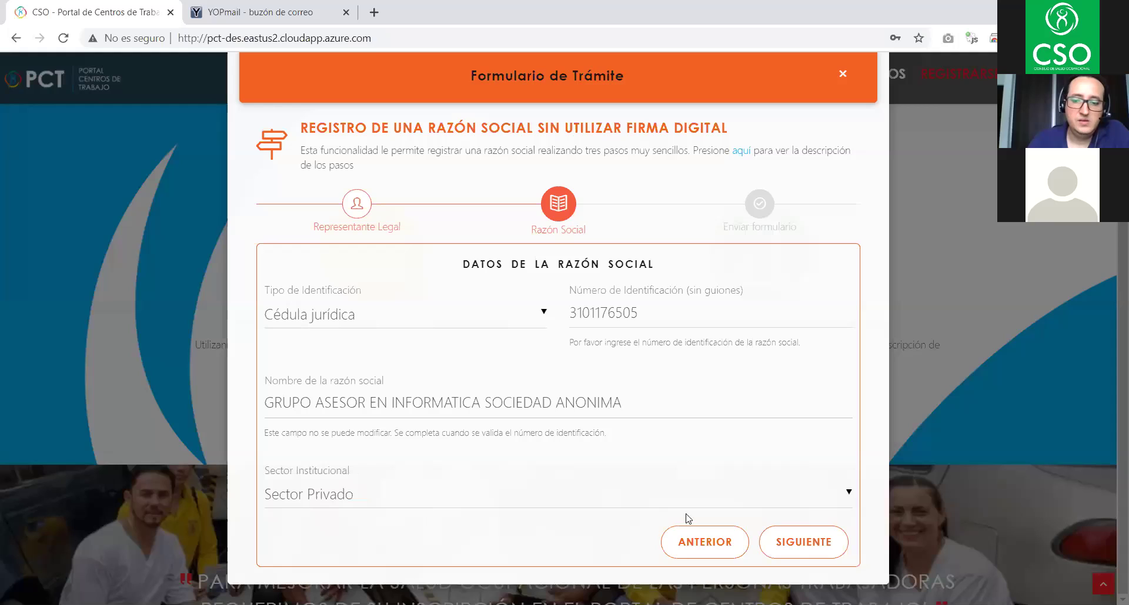
pyautogui.click(805, 550)
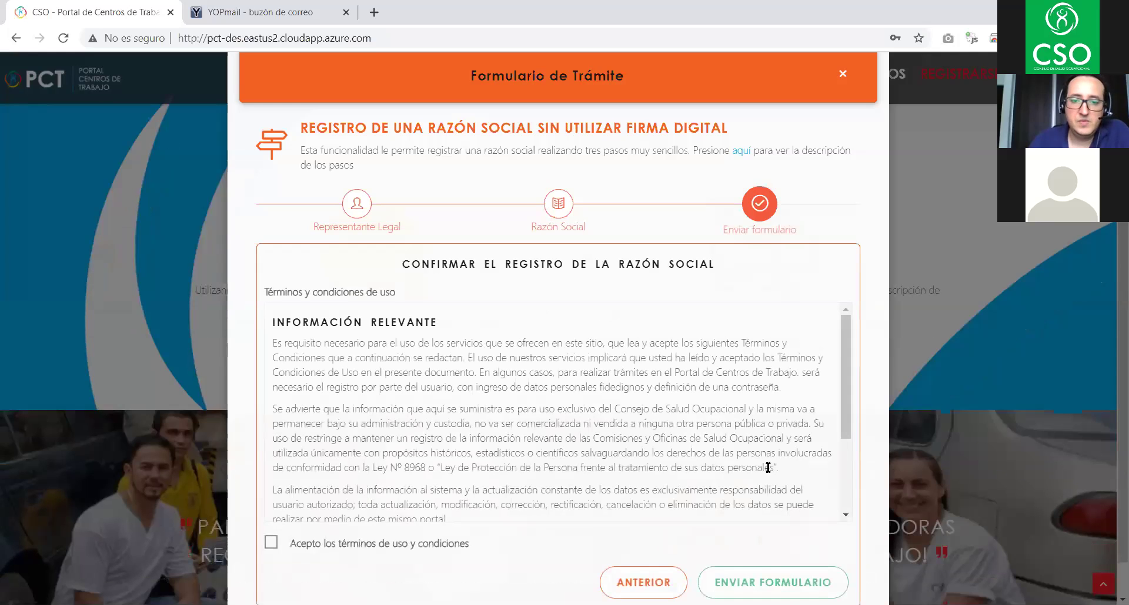
# - Read through the terms, accept the terms of use, and submit the registration form
pyautogui.moveTo(843, 346)
pyautogui.mouseDown()
pyautogui.moveTo(843, 447)
pyautogui.moveTo(839, 346)
pyautogui.mouseUp()
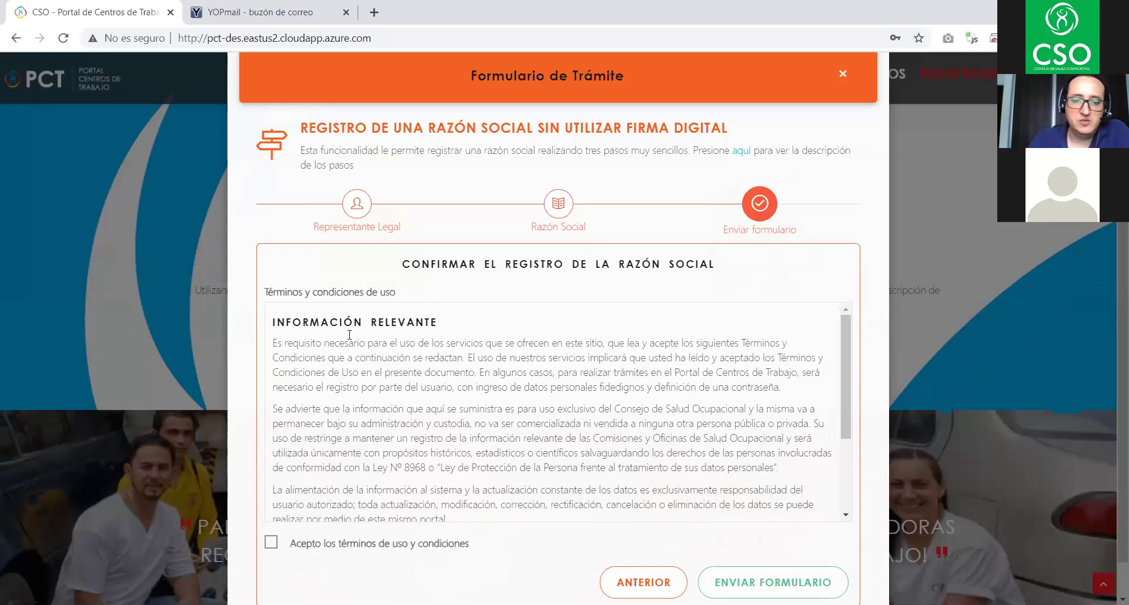
pyautogui.moveTo(842, 327); pyautogui.dragTo(858, 431)
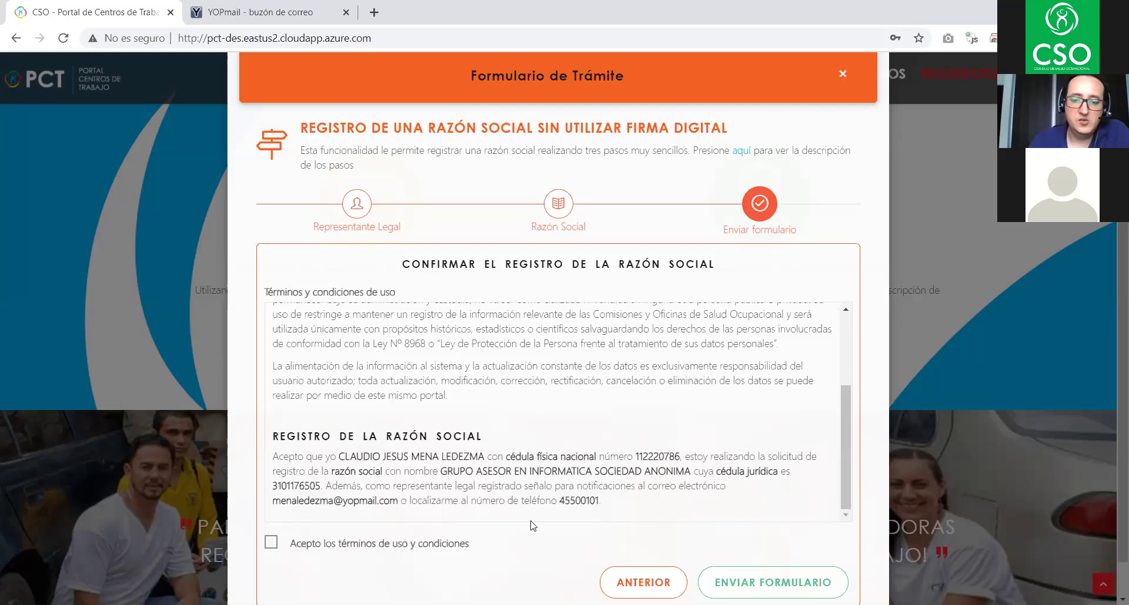
pyautogui.click(272, 546)
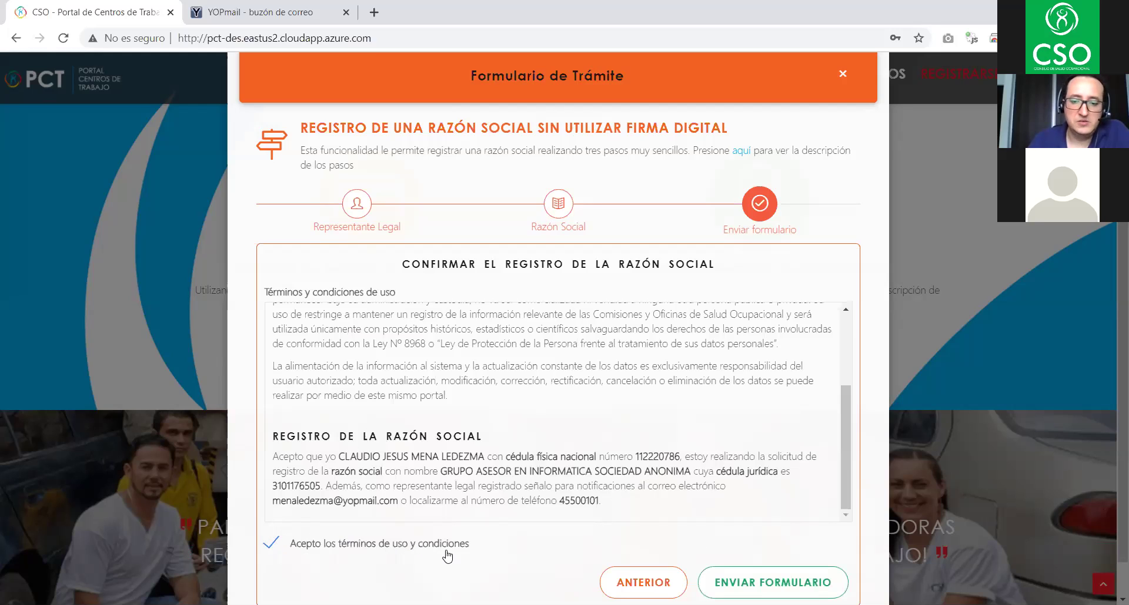
pyautogui.click(759, 583)
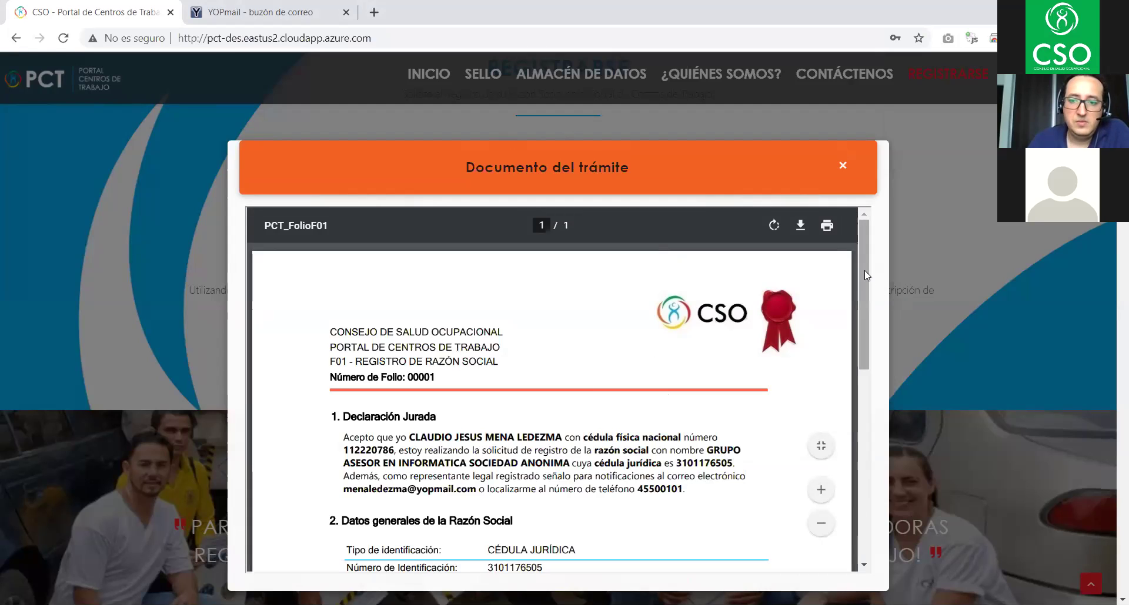
# - Scroll through the F01 document and open, then cancel, its print preview
pyautogui.moveTo(864, 270)
pyautogui.mouseDown()
pyautogui.moveTo(864, 299)
pyautogui.moveTo(864, 278)
pyautogui.mouseUp()
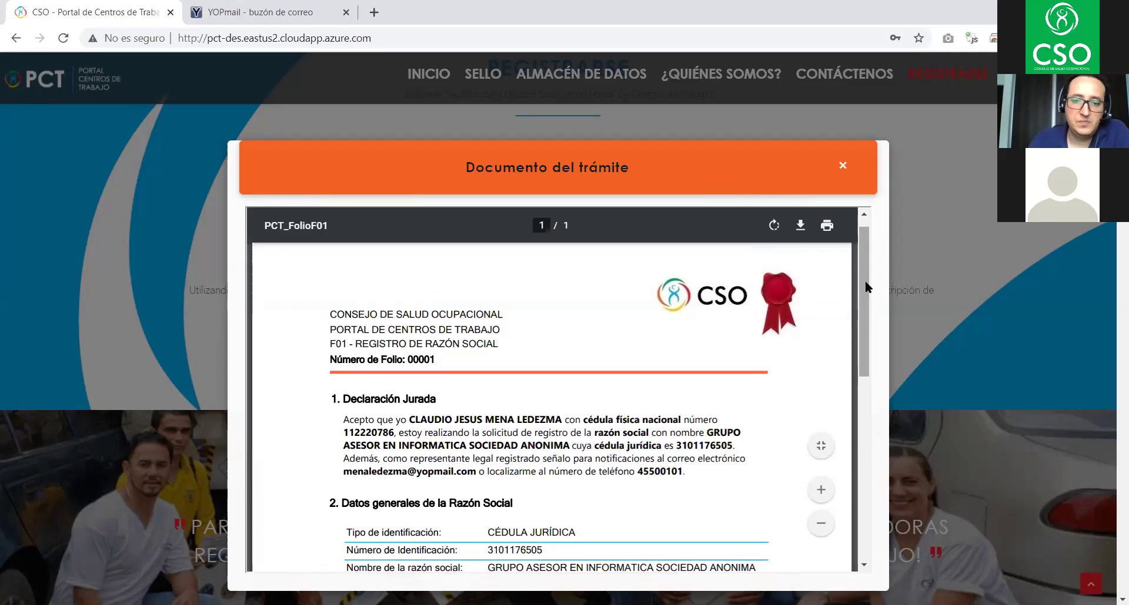
pyautogui.moveTo(864, 282); pyautogui.dragTo(859, 306)
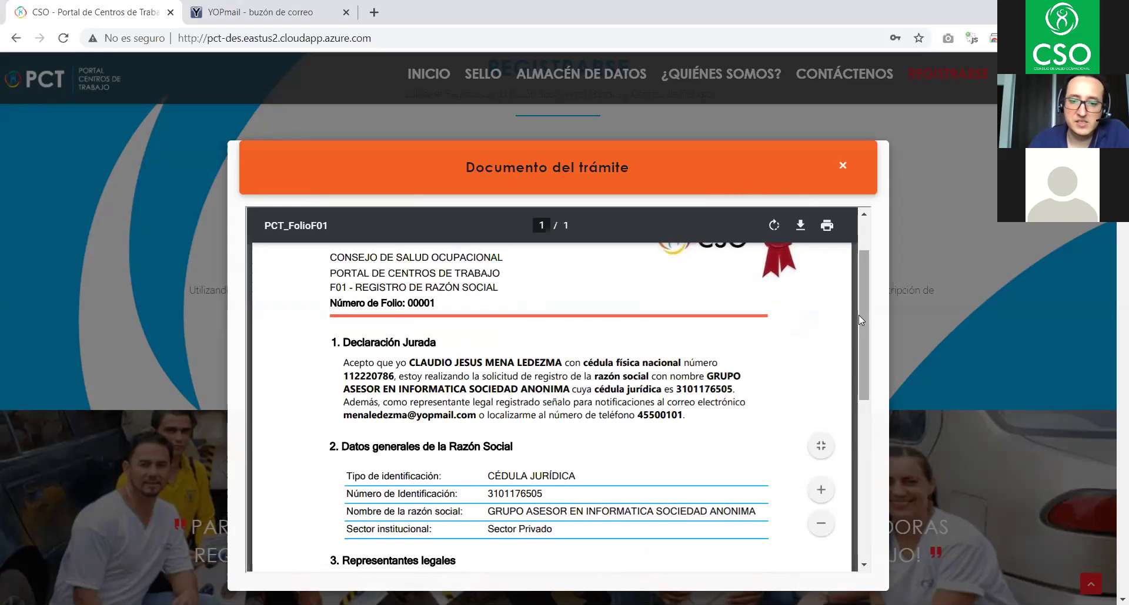
pyautogui.scroll(-4, 860, 334)
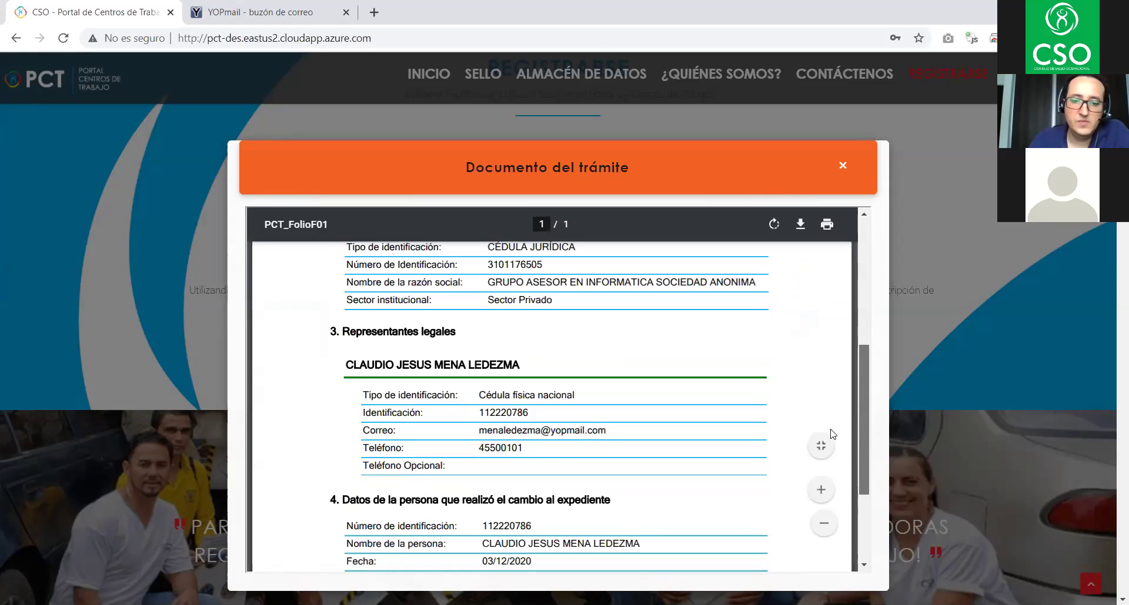
pyautogui.scroll(-3, 823, 464)
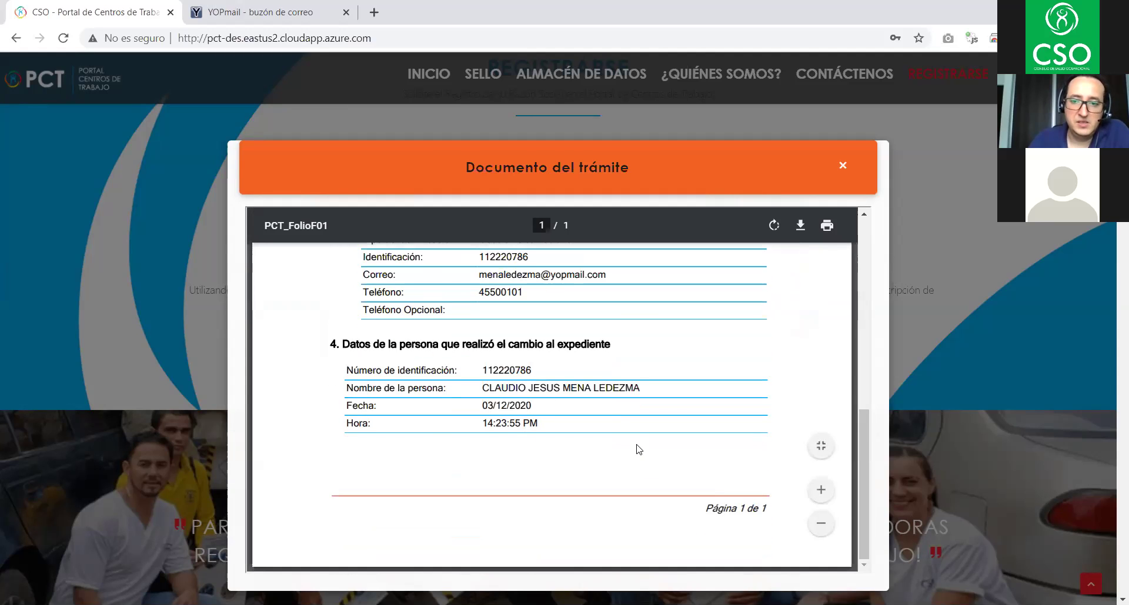
pyautogui.scroll(10, 638, 441)
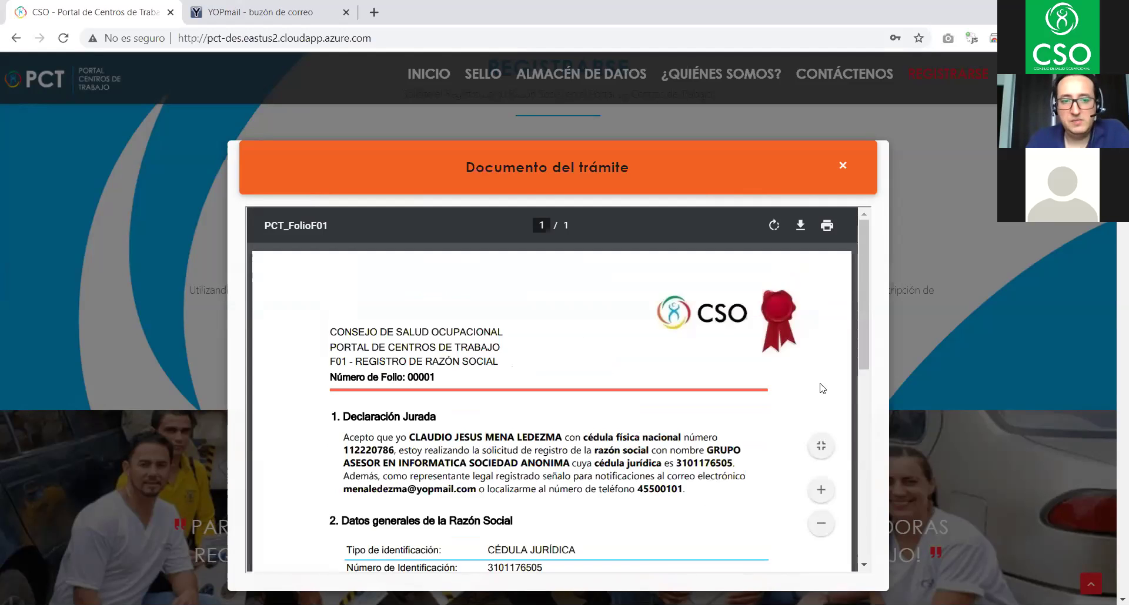
pyautogui.click(823, 231)
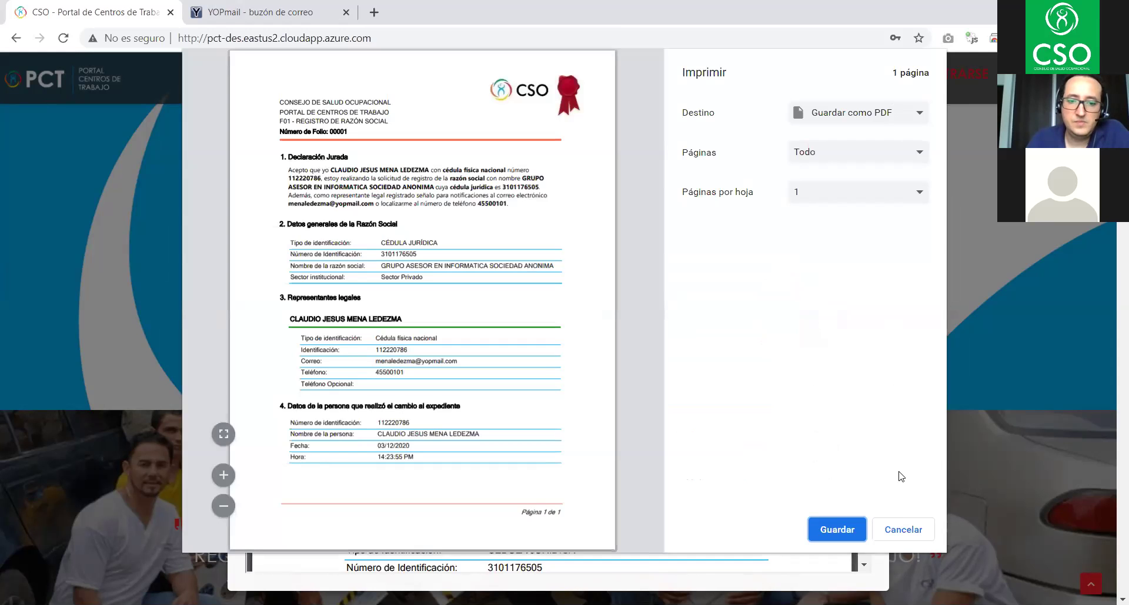
pyautogui.click(904, 531)
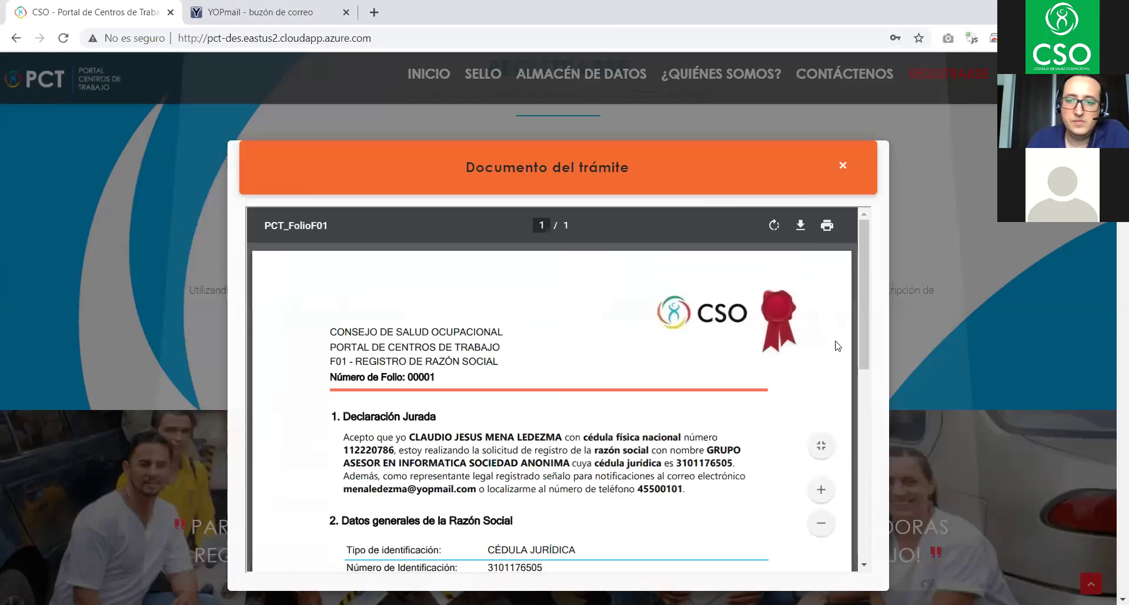
# - Start and cancel a download of the F01 document, then close the viewer
pyautogui.click(801, 227)
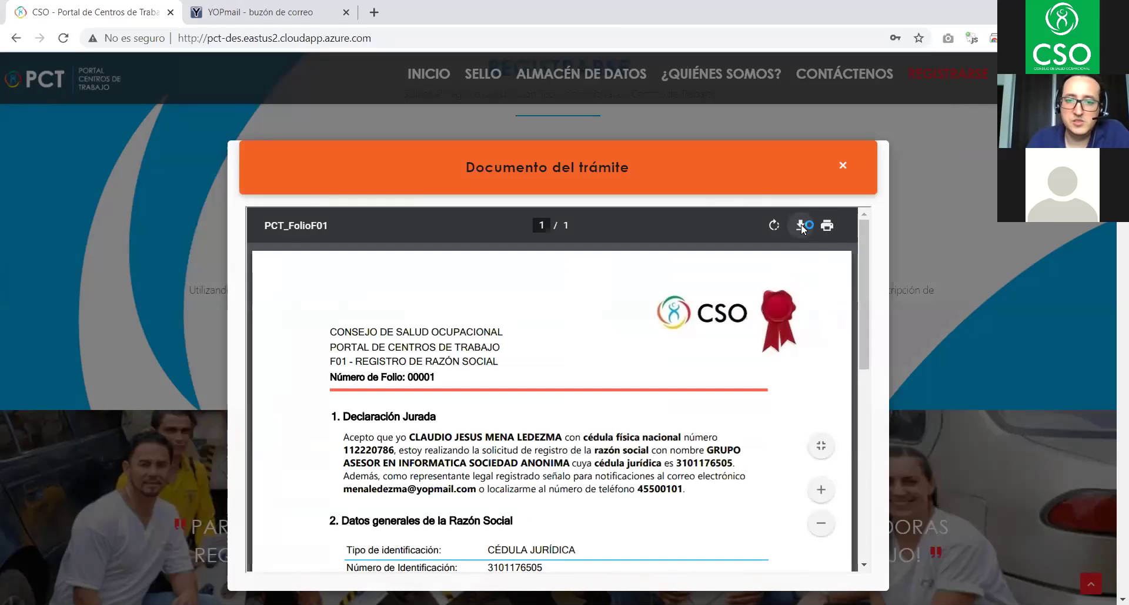
pyautogui.click(953, 477)
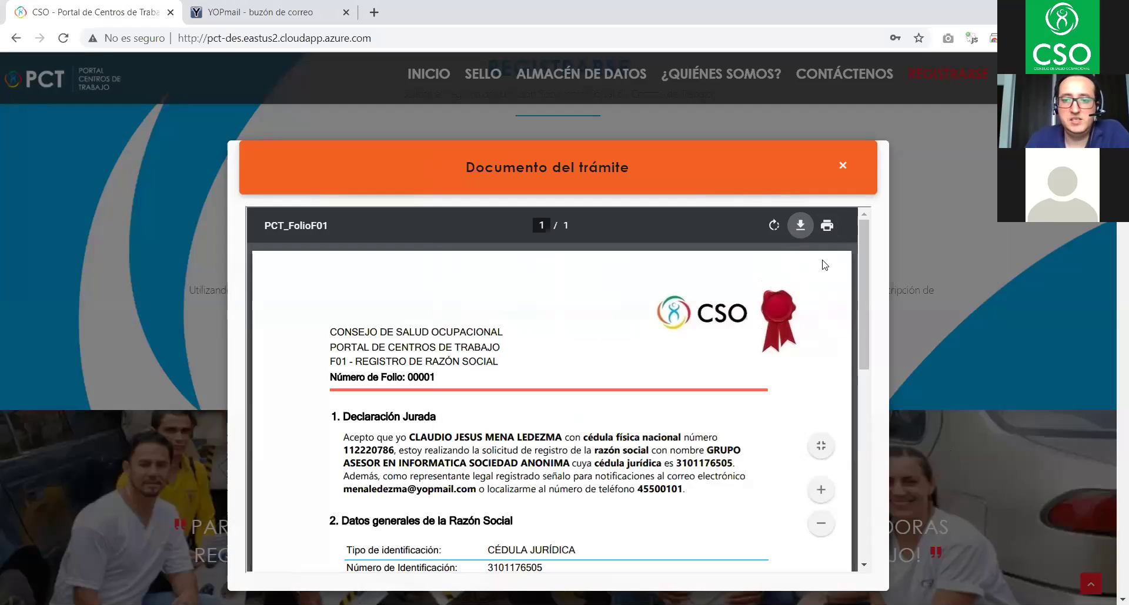
pyautogui.moveTo(862, 276); pyautogui.dragTo(863, 230)
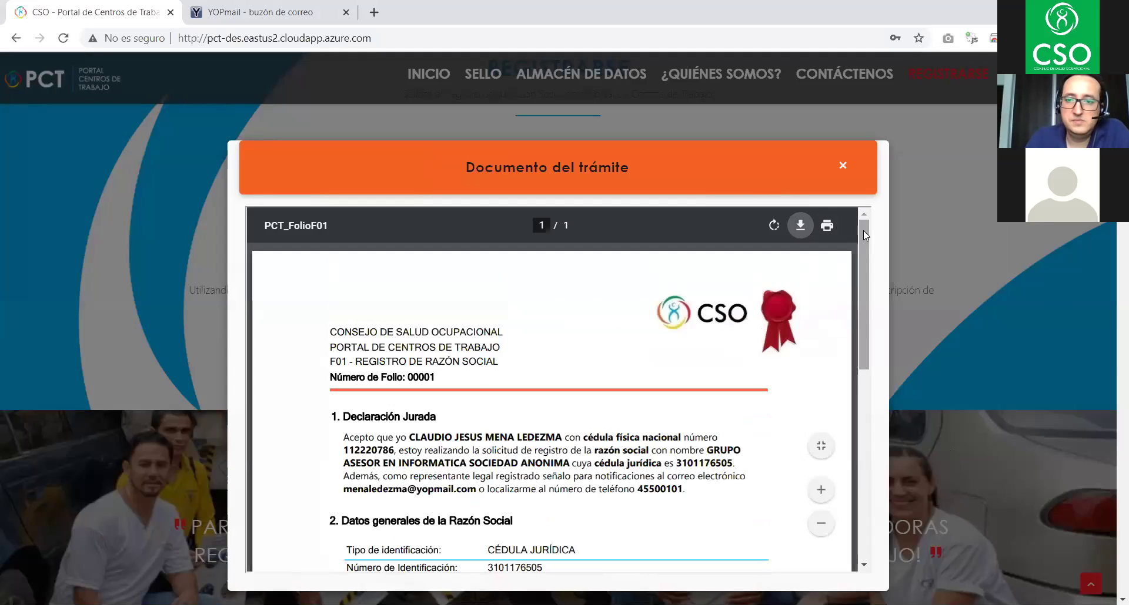
pyautogui.click(842, 165)
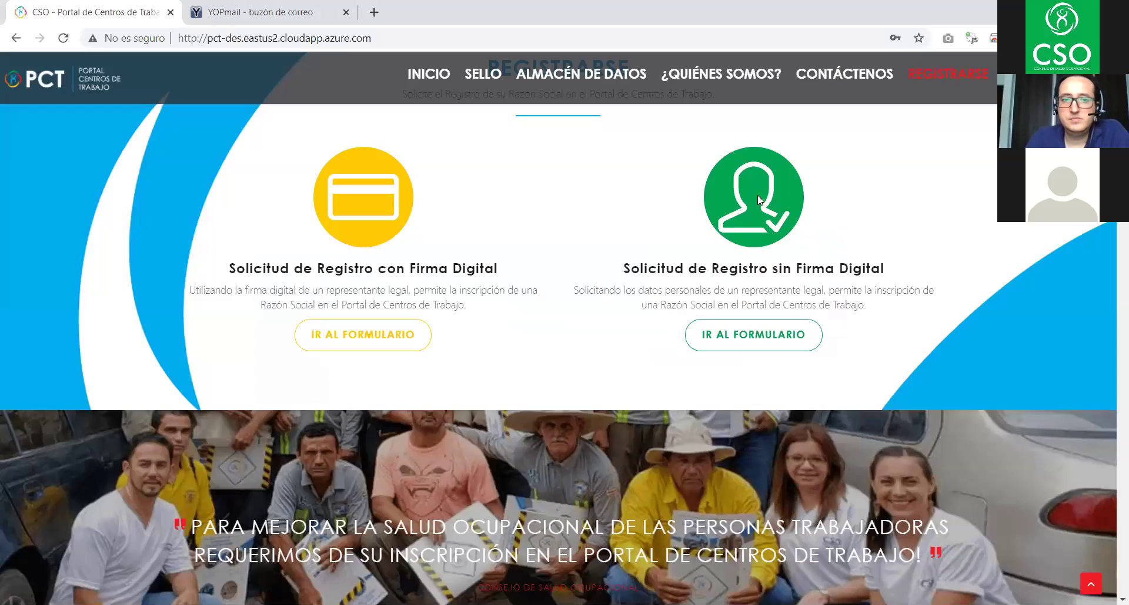
# - Refresh the YOPmail inbox and follow the 'aquí' activation link in the new message
pyautogui.click(228, 18)
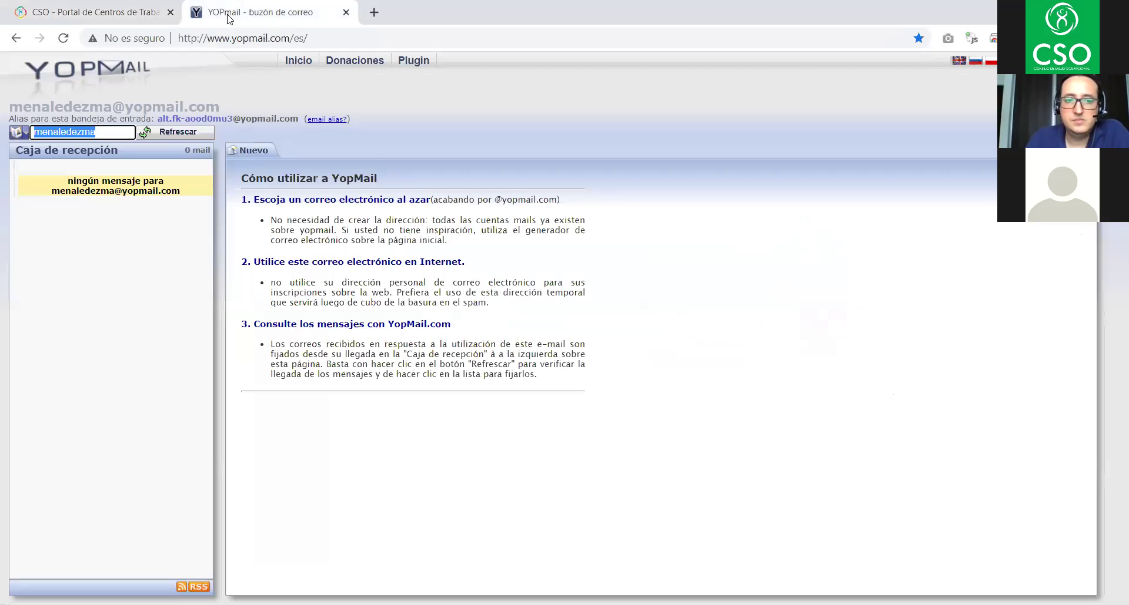
pyautogui.click(177, 134)
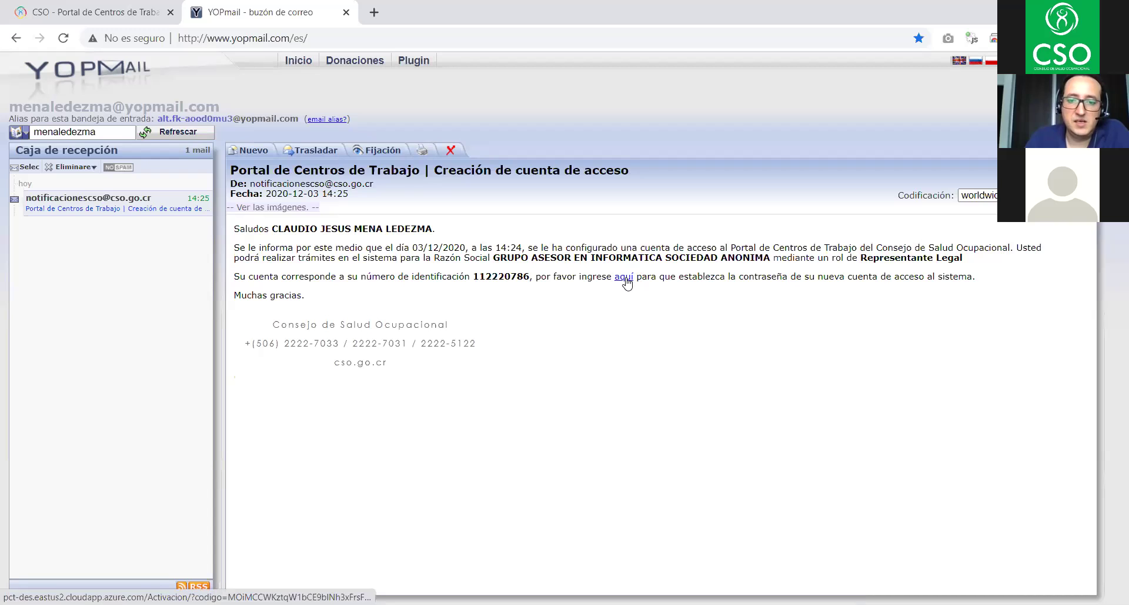
pyautogui.click(625, 278)
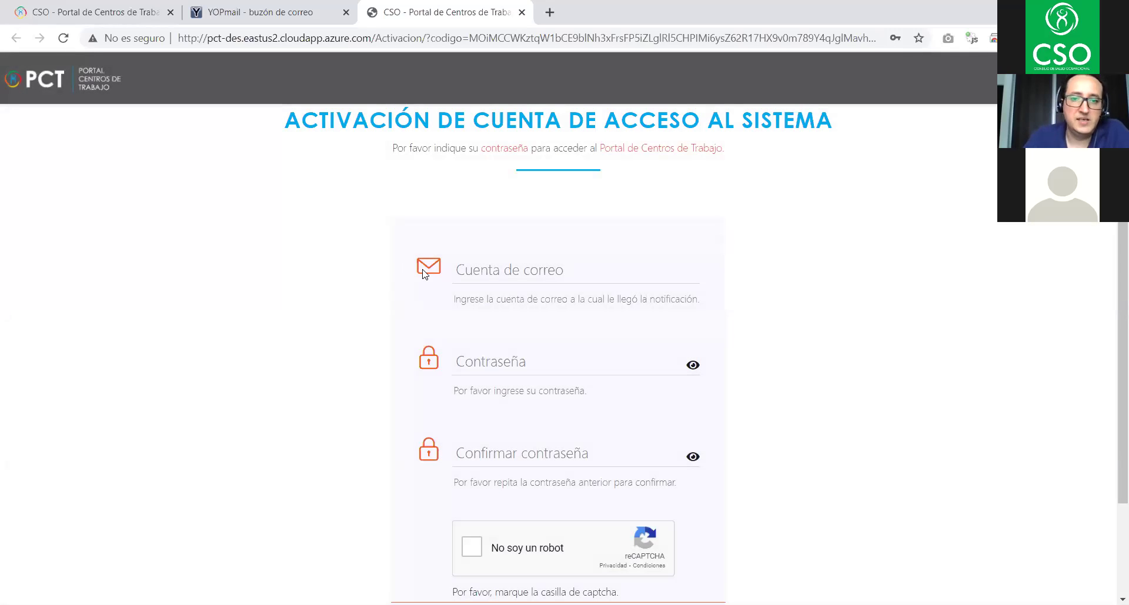
# - Enter the account e-mail and the new password twice in the activation form
pyautogui.click(531, 269)
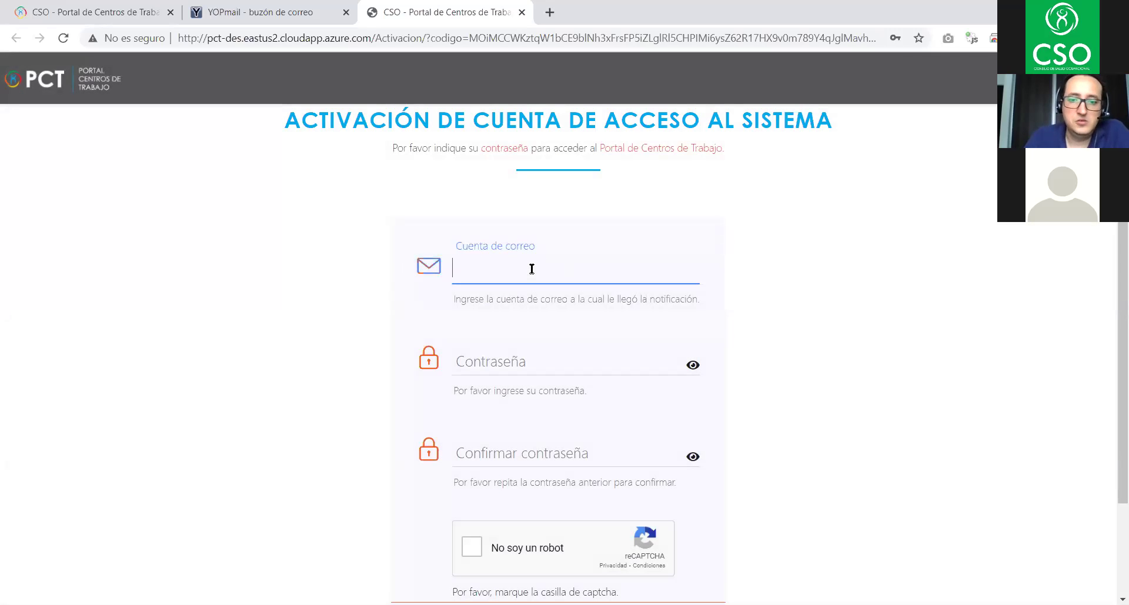
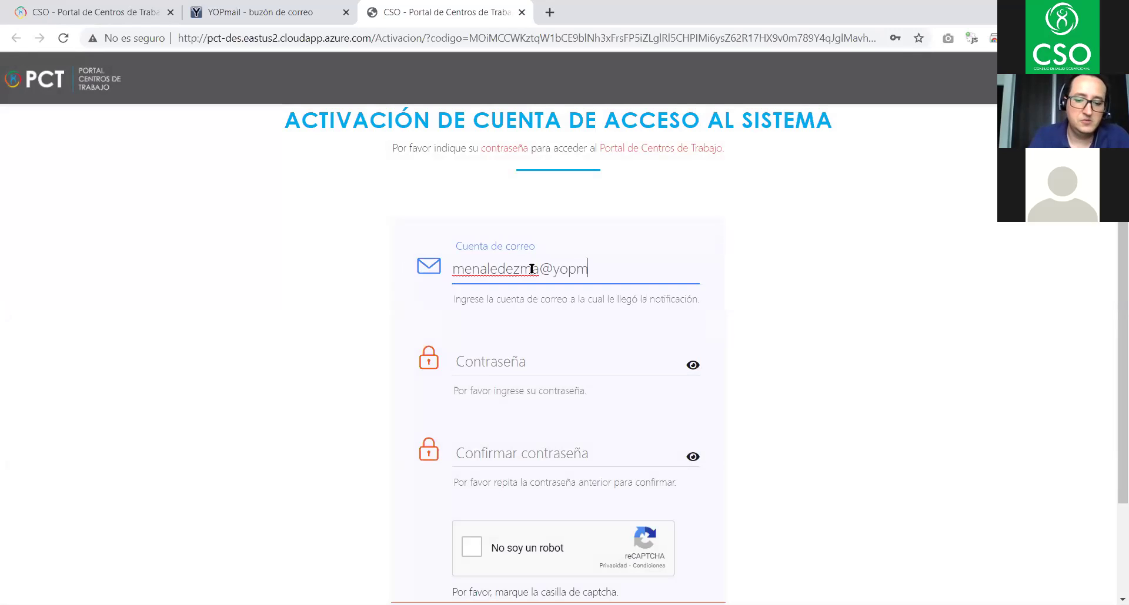
pyautogui.press('Tab')
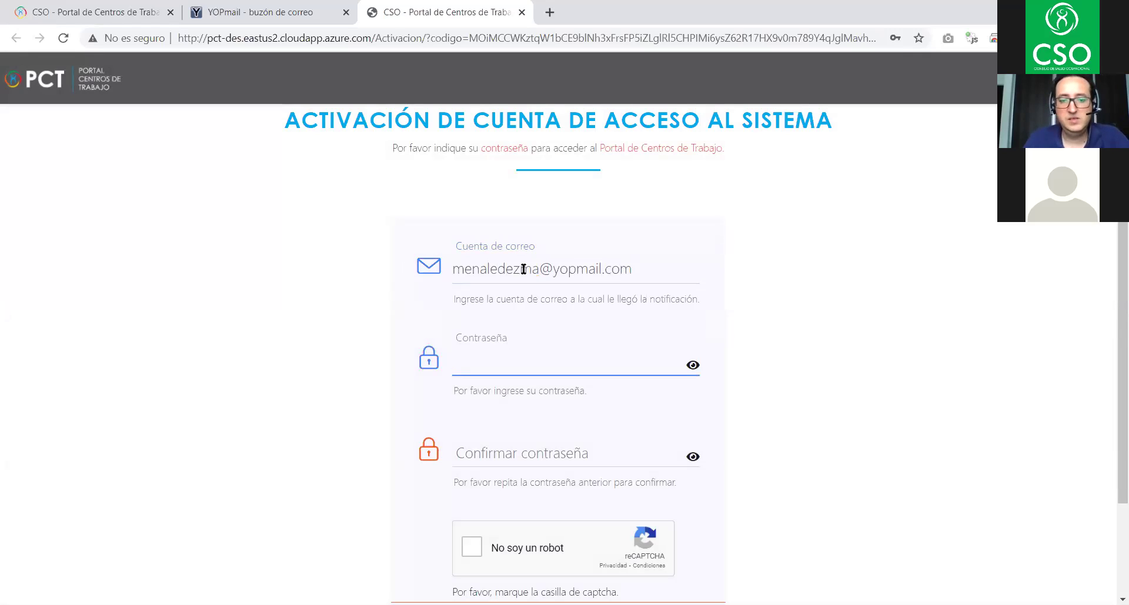
pyautogui.write('•••••••')
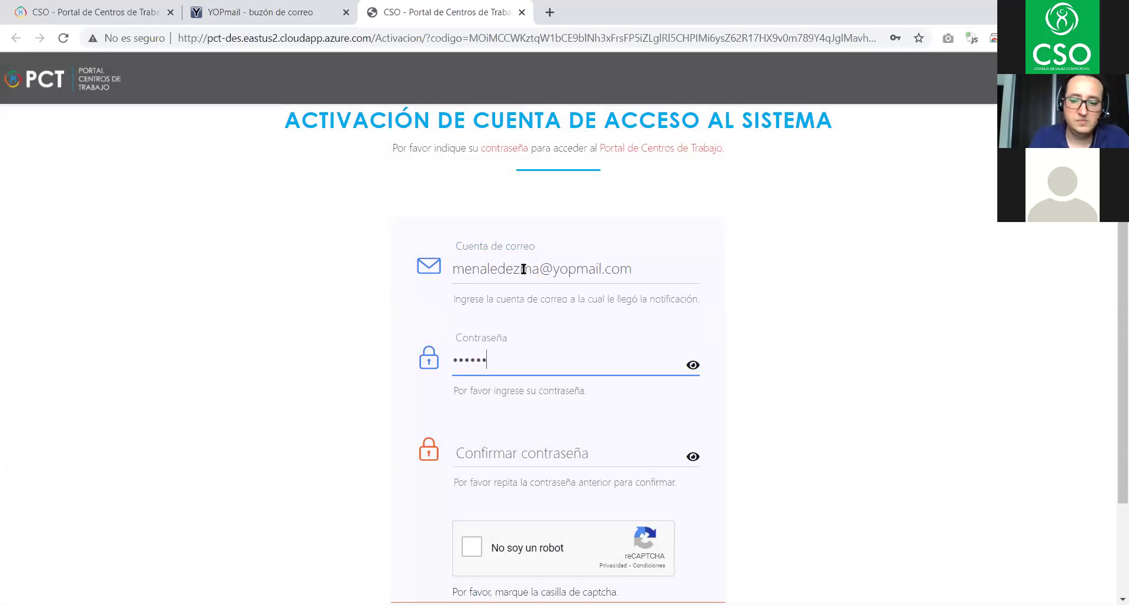
pyautogui.write('•')
pyautogui.press('Tab')
pyautogui.write('••')
pyautogui.press('BackSpace')
pyautogui.write('••••••••')
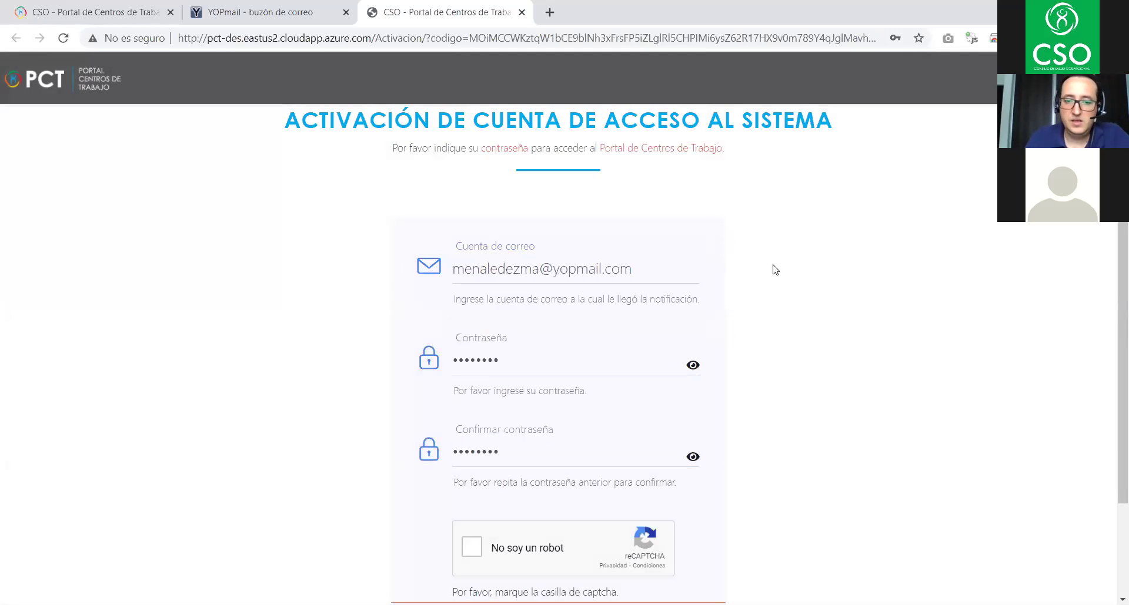
# - Pass the 'No soy un robot' captcha and click ESTABLECER CONTRASEÑA
pyautogui.click(472, 546)
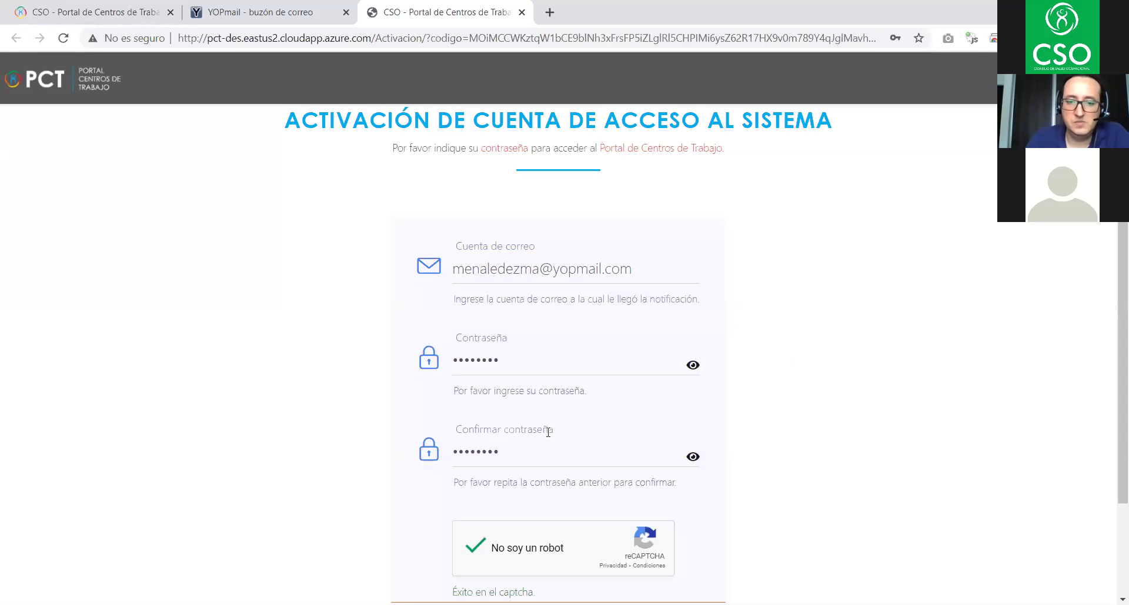
pyautogui.scroll(-2, 918, 381)
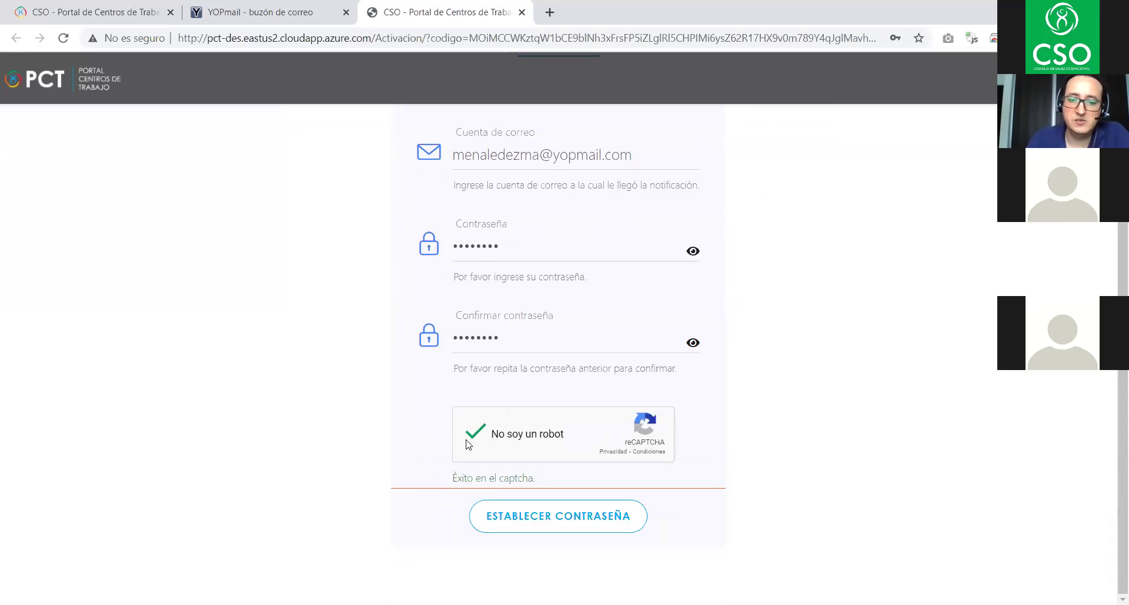
pyautogui.scroll(2, 801, 351)
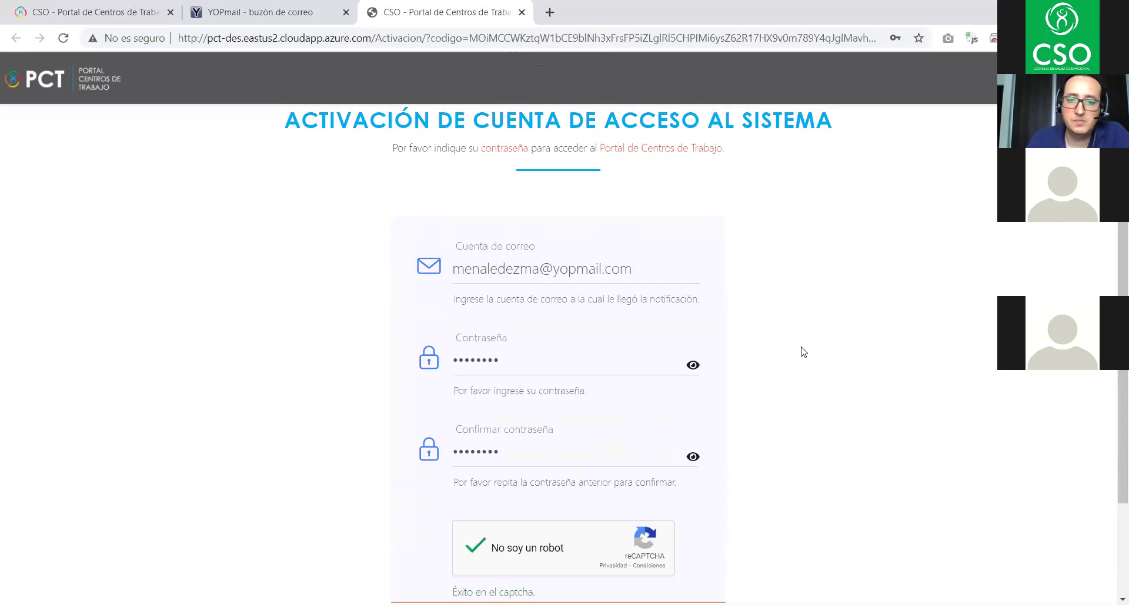
pyautogui.scroll(-2, 803, 351)
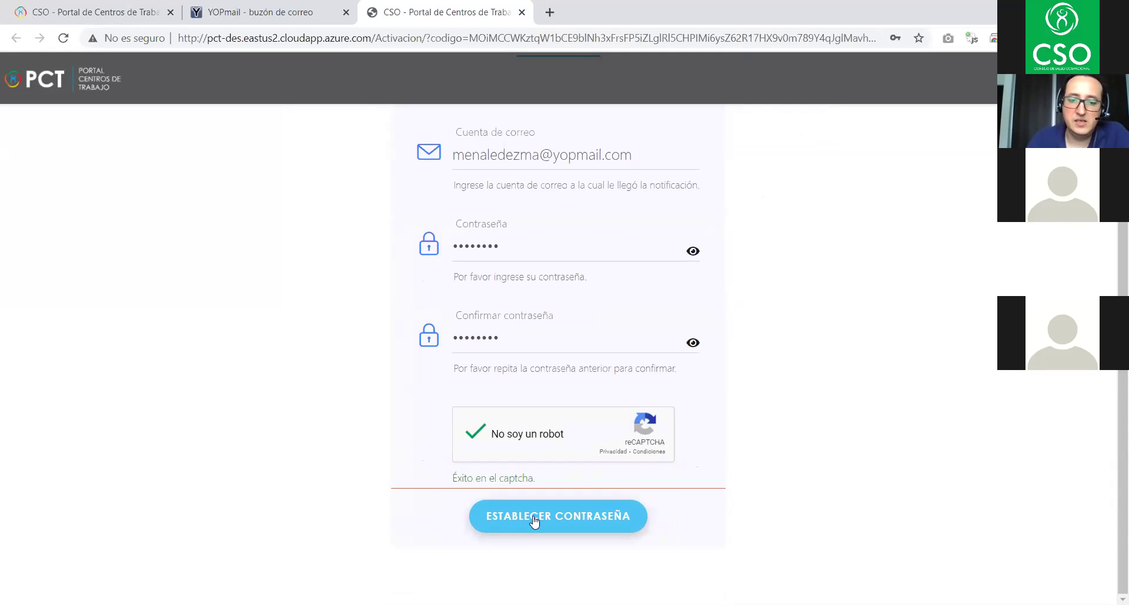
pyautogui.click(579, 520)
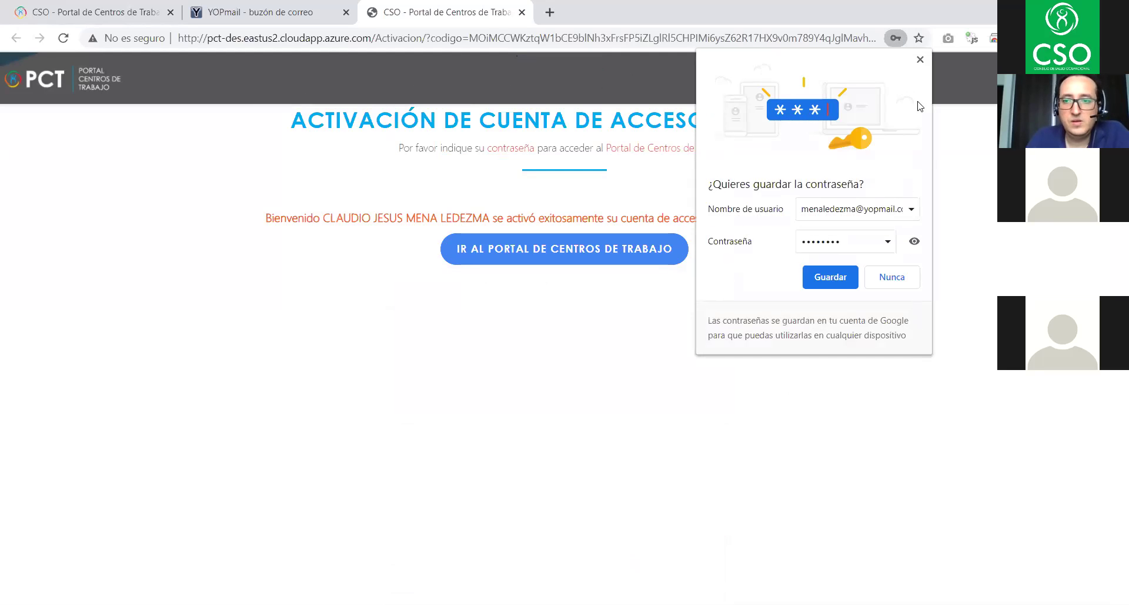
# - Dismiss the save-password prompt, go to the Portal de Centros de Trabajo, and close the old tab
pyautogui.click(314, 201)
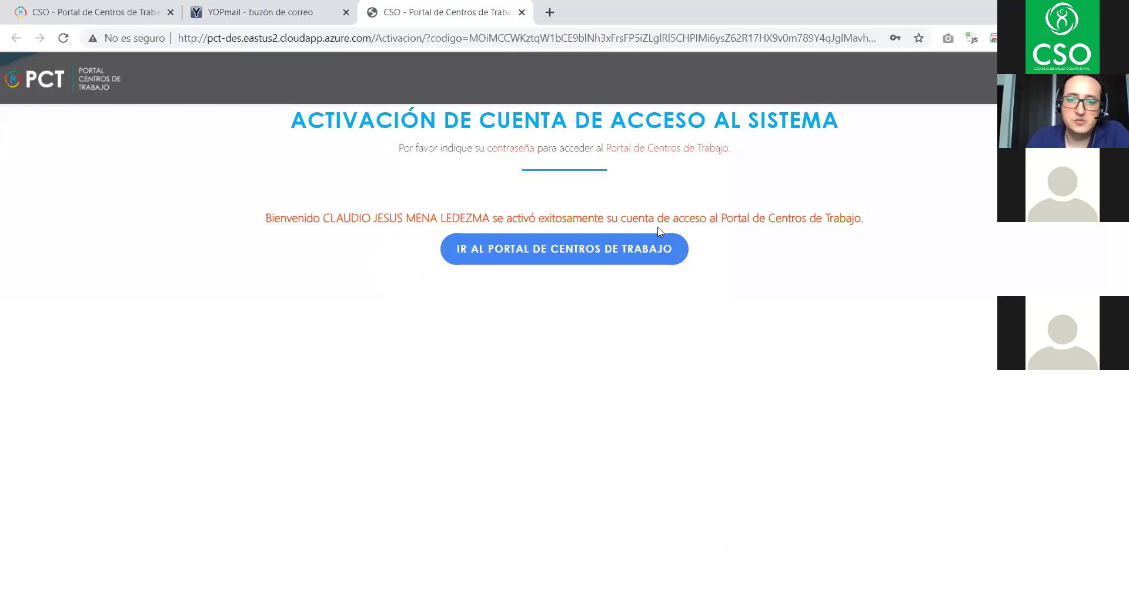
pyautogui.click(555, 252)
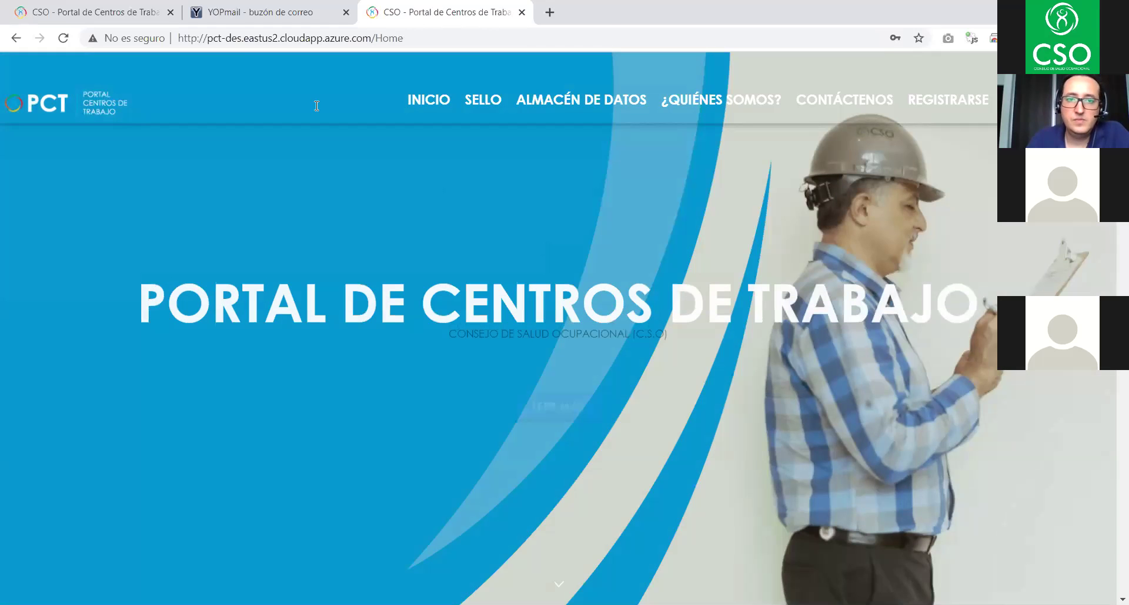
pyautogui.click(170, 12)
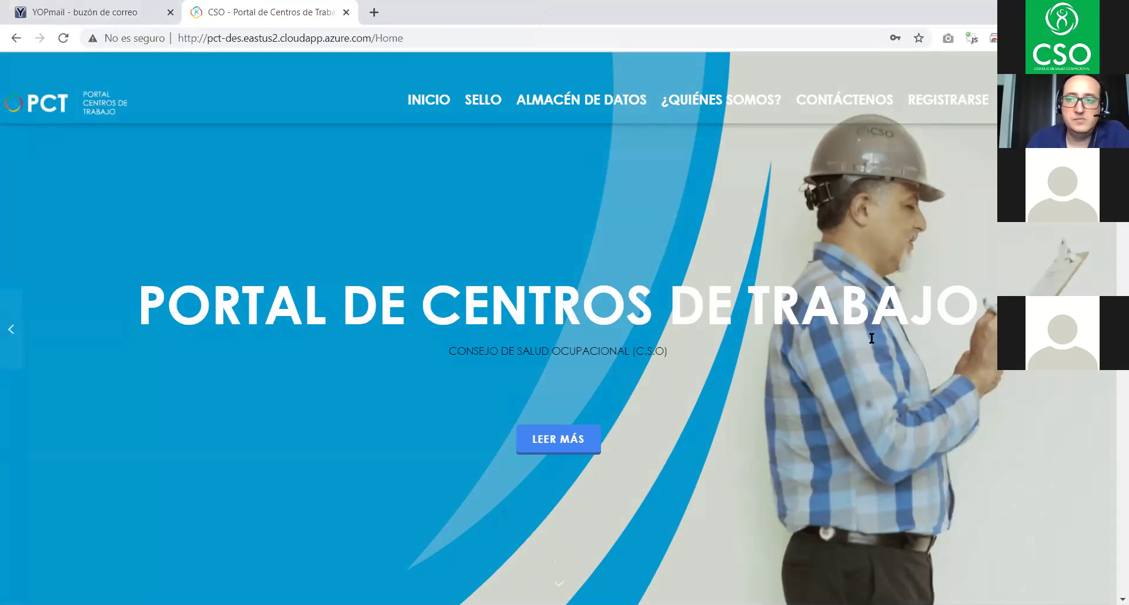
pyautogui.scroll(-3, 1041, 422)
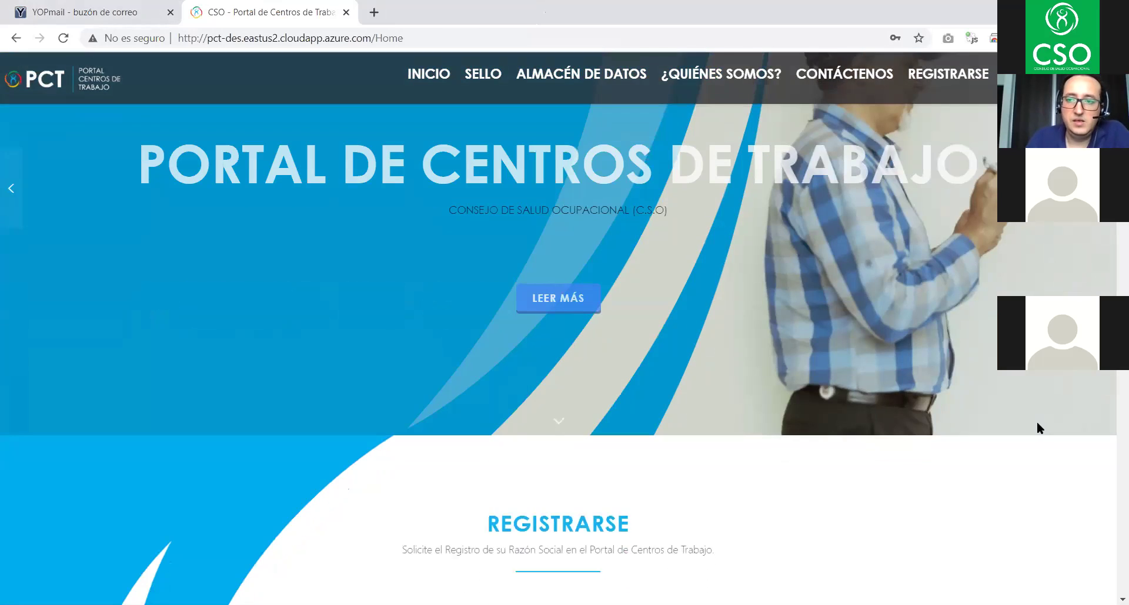
pyautogui.scroll(3, 1035, 422)
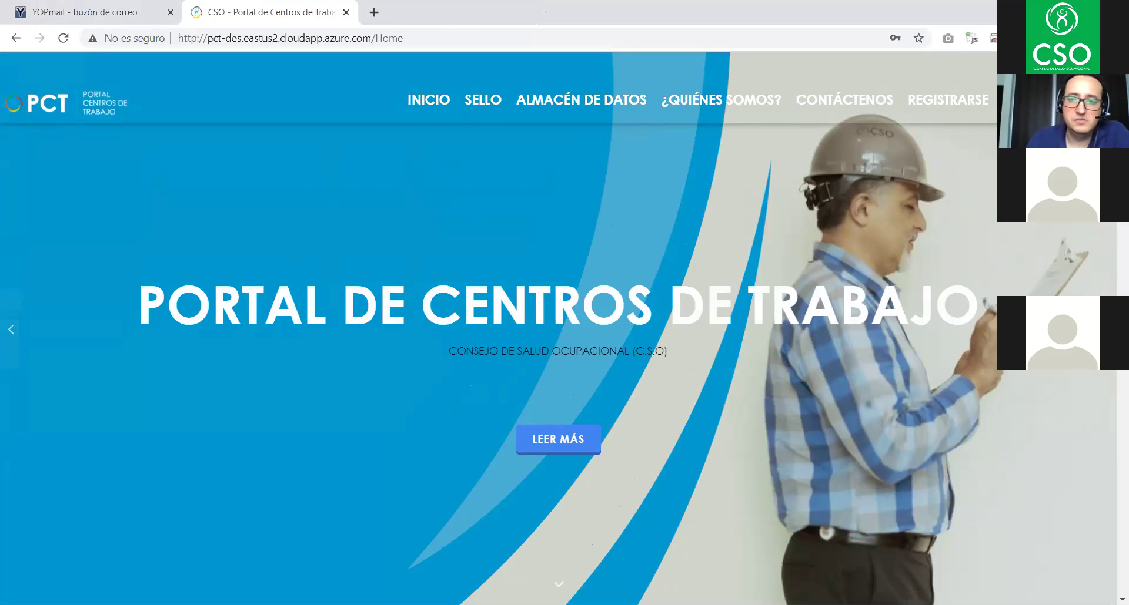
# - Fill Iniciar Sesión with the user's ID number and password, dismissing autofill suggestions
pyautogui.click(976, 101)
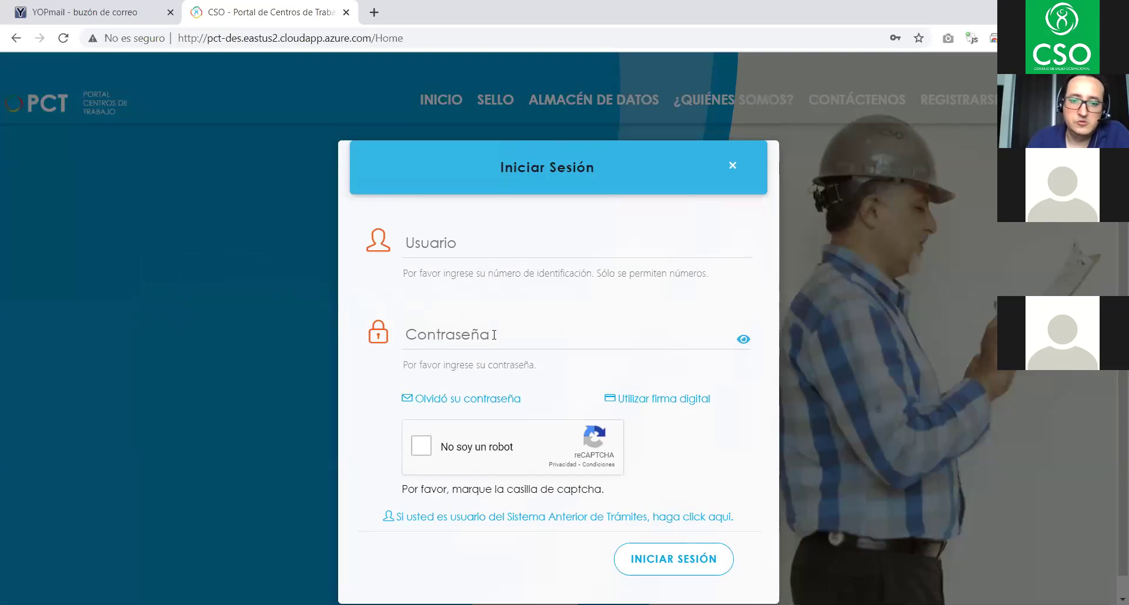
pyautogui.click(477, 238)
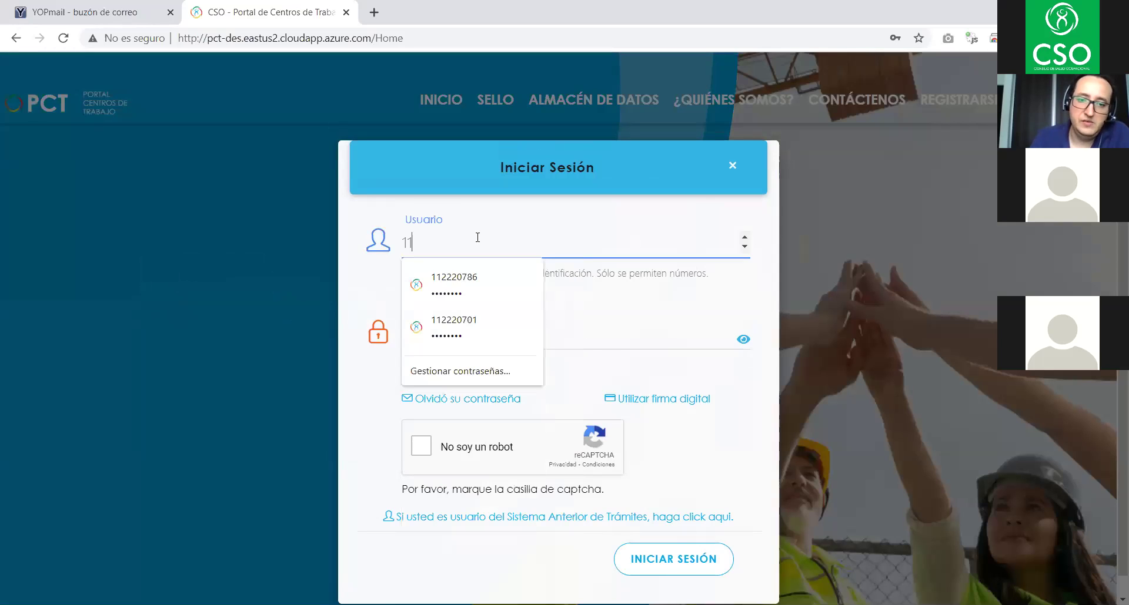
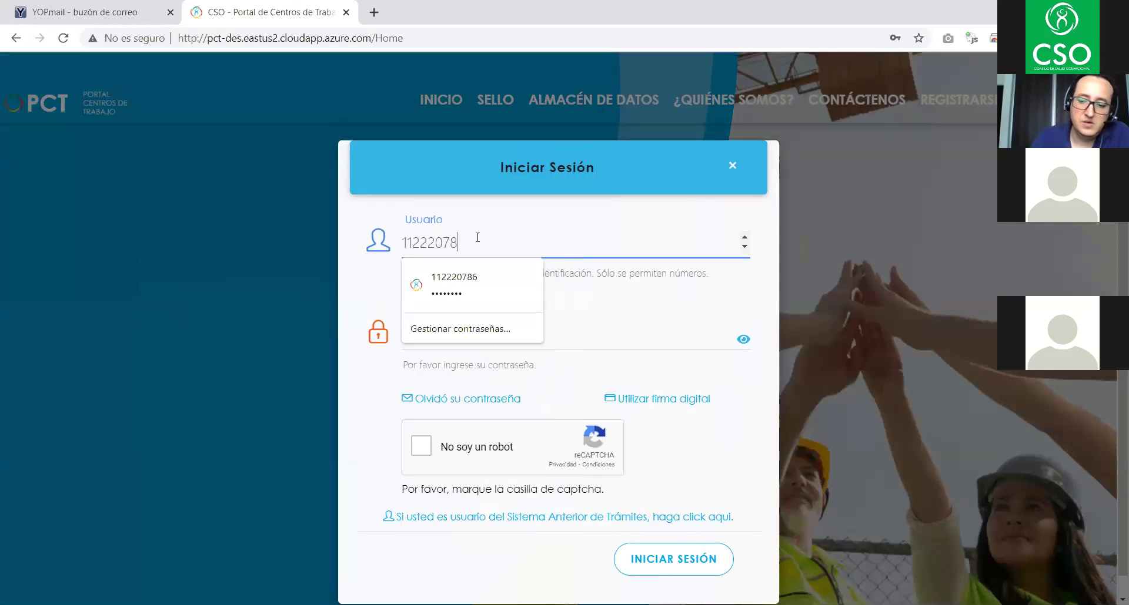
pyautogui.click(582, 338)
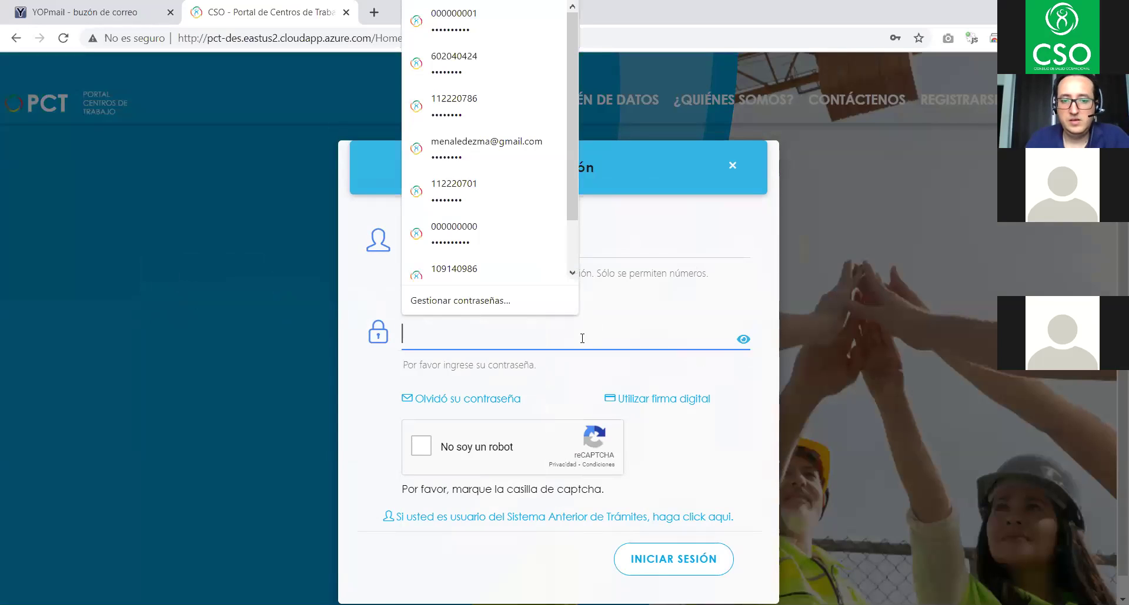
pyautogui.write('••••••••')
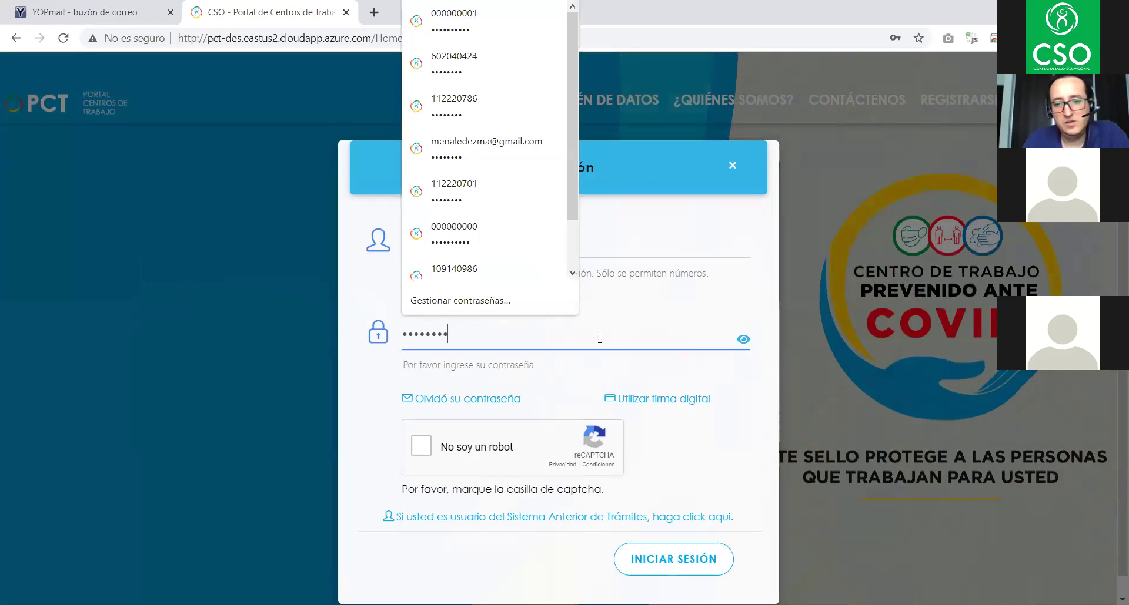
pyautogui.click(704, 443)
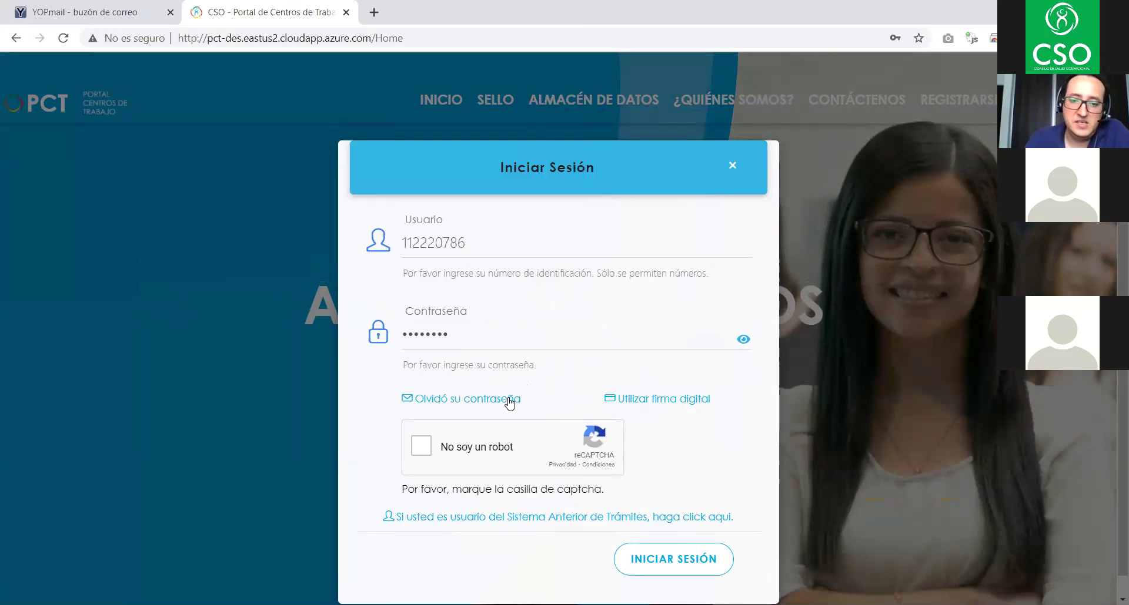
pyautogui.click(450, 402)
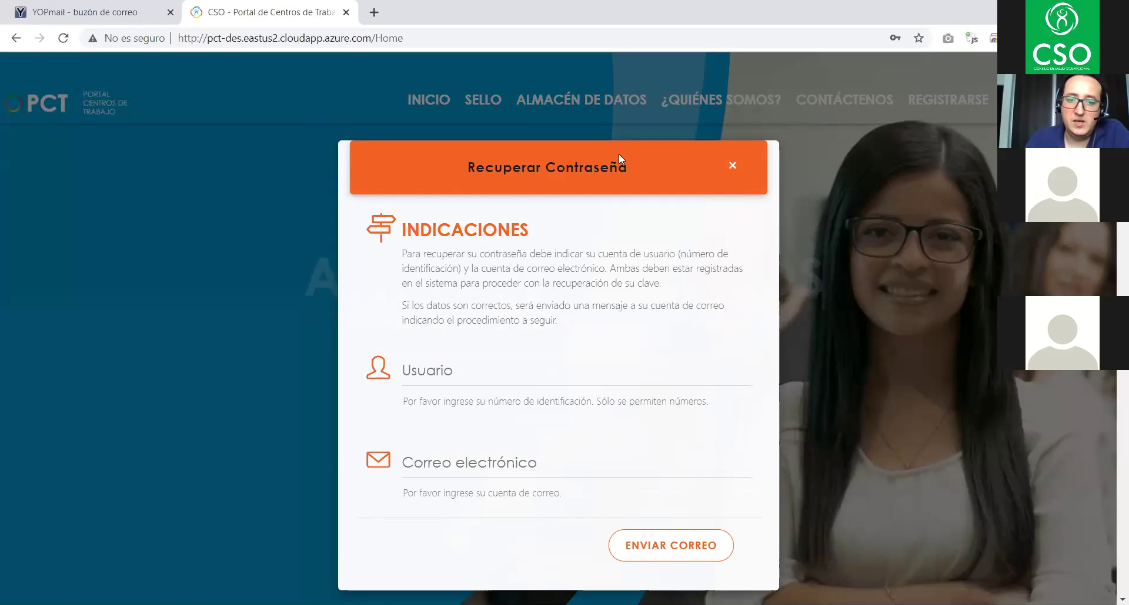
pyautogui.click(446, 371)
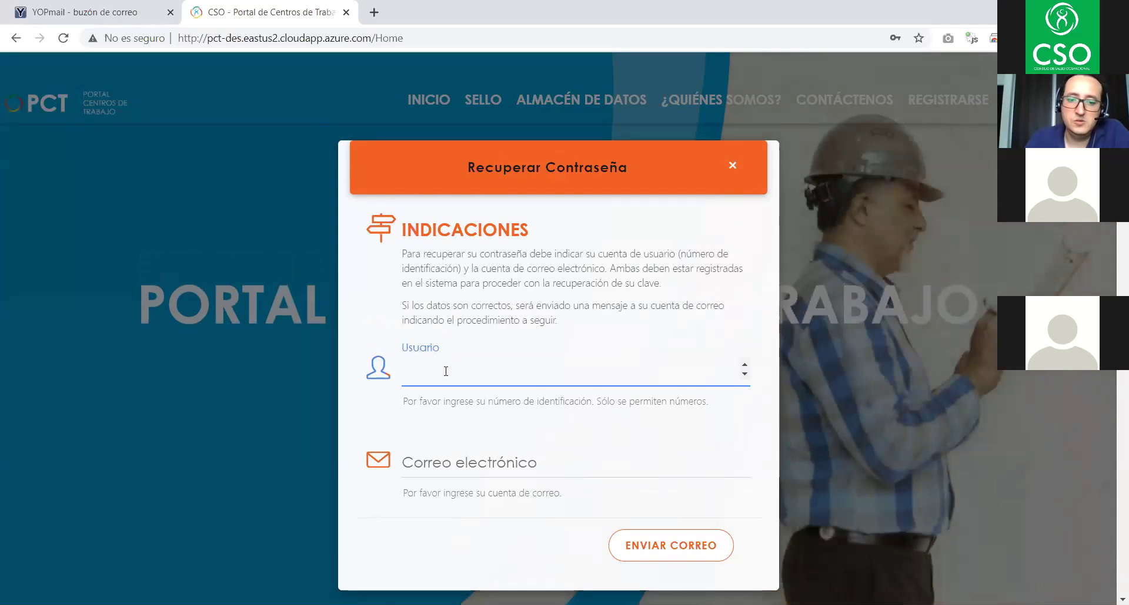
pyautogui.click(439, 462)
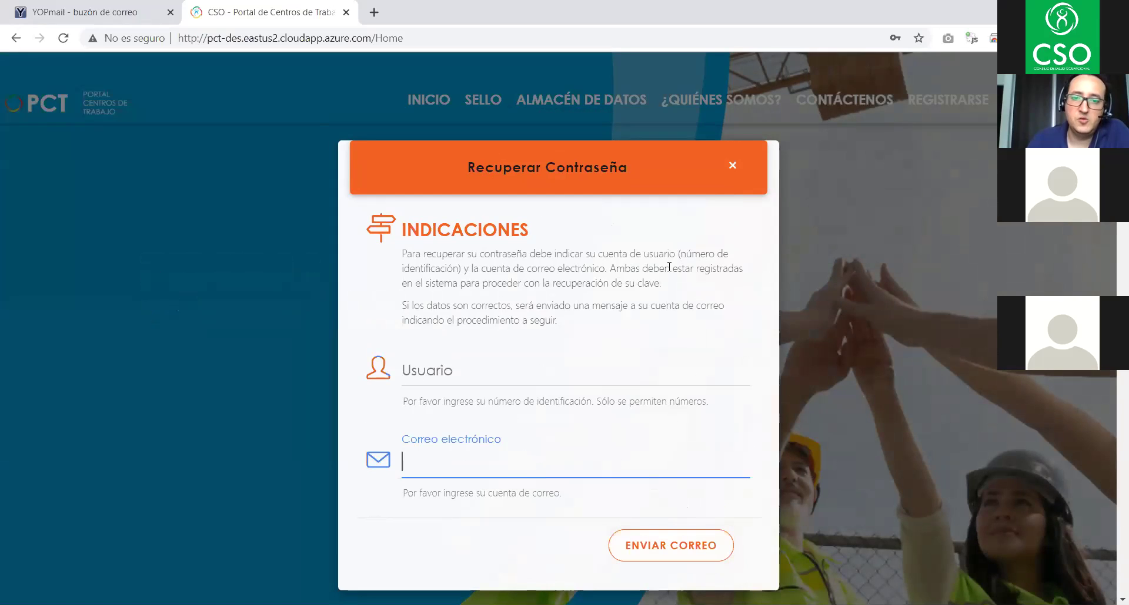
pyautogui.click(732, 167)
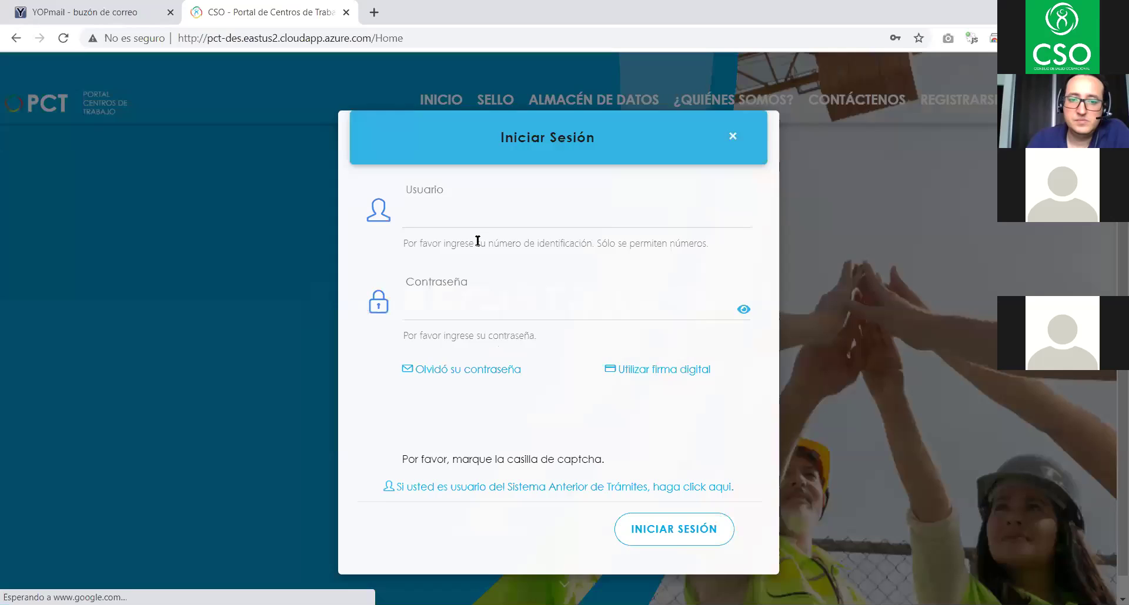
# - Sign in with the user ID number and password and tick the 'No soy un robot' captcha
pyautogui.click(490, 241)
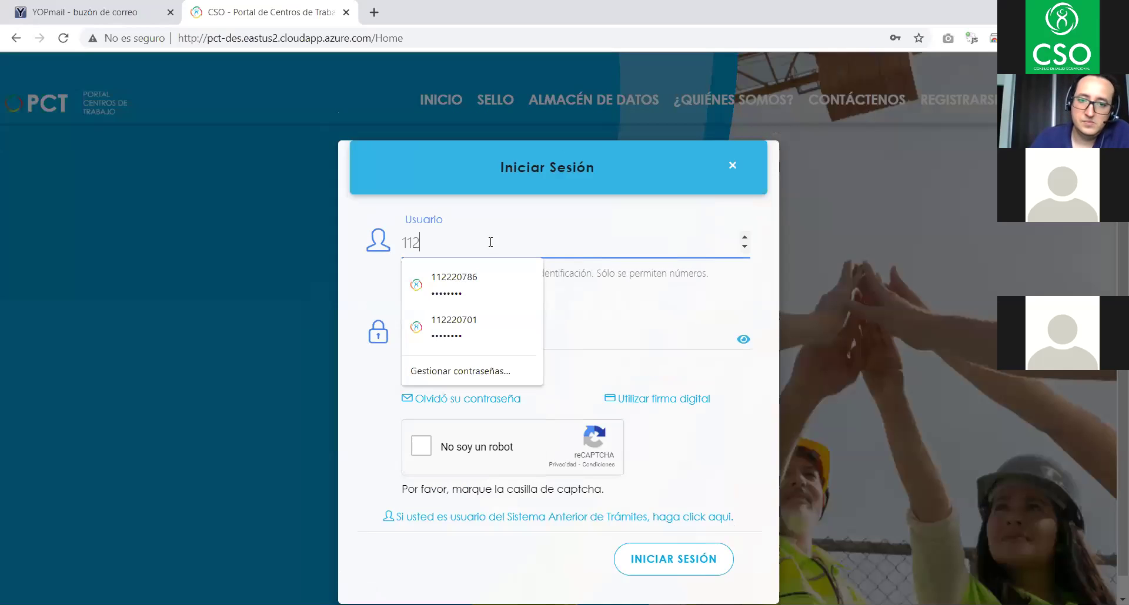
pyautogui.click(632, 339)
pyautogui.write('••••')
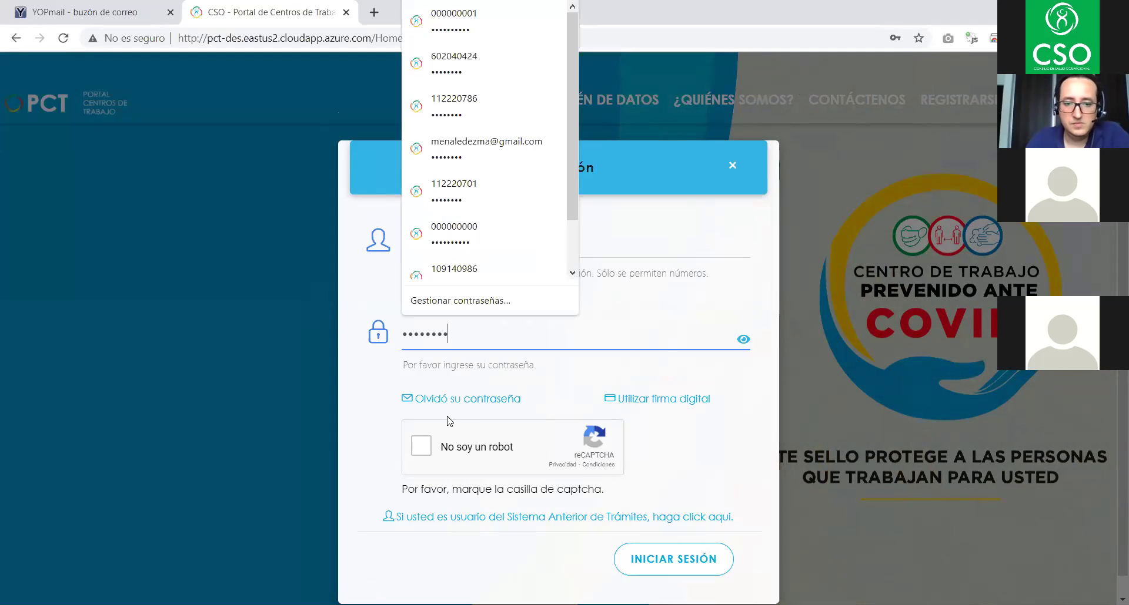
pyautogui.click(428, 446)
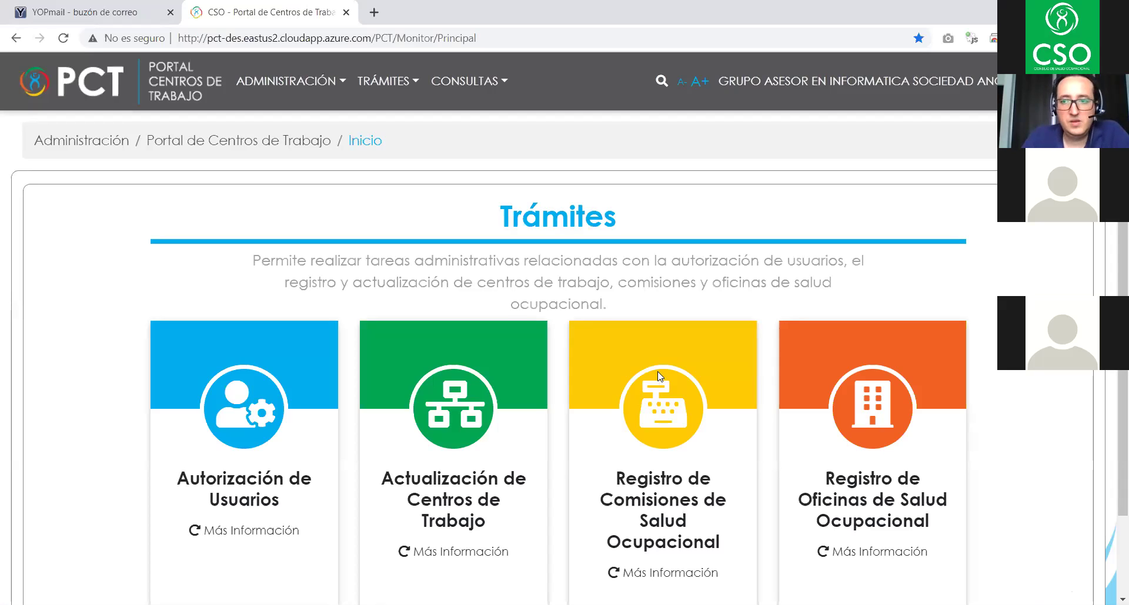
# - Browse the ADMINISTRACIÓN, TRÁMITES and CONSULTAS menus, ending with the TRÁMITES menu open
pyautogui.scroll(-2, 692, 389)
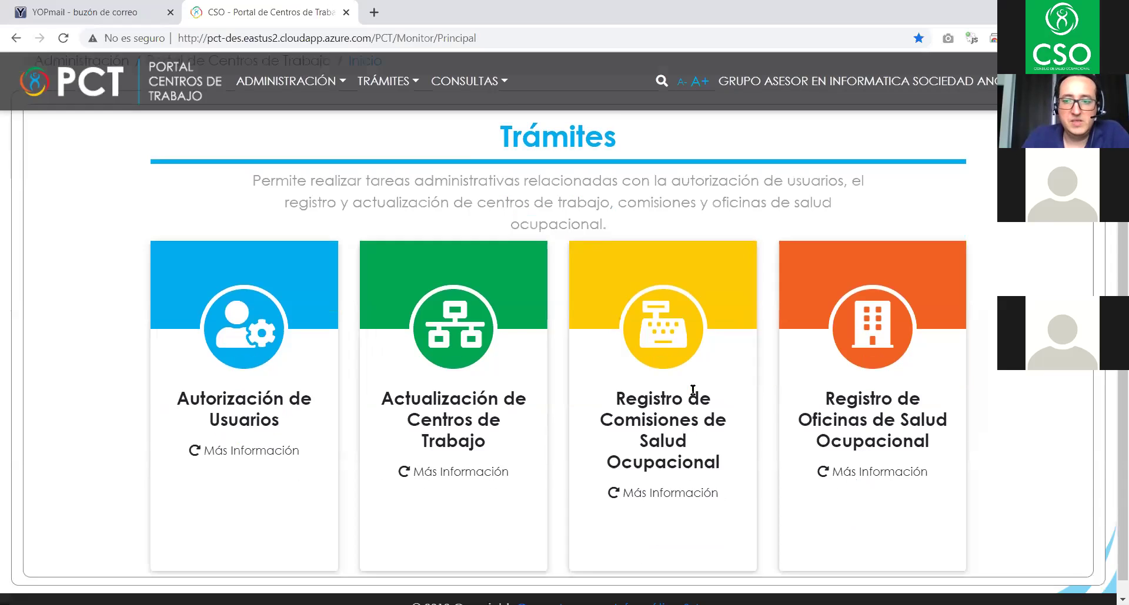
pyautogui.scroll(2, 695, 393)
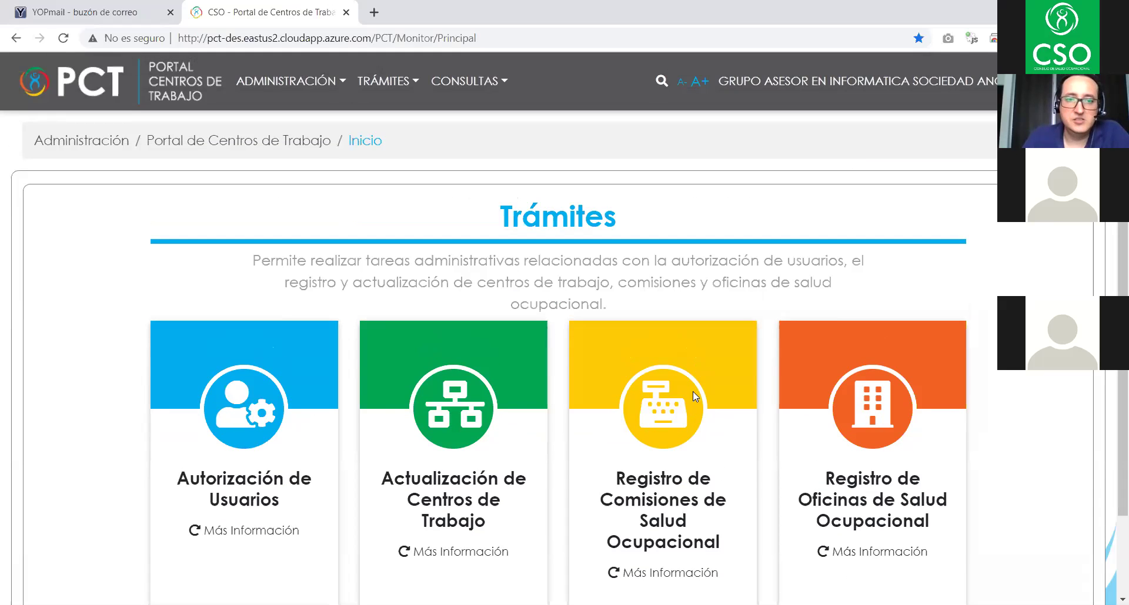
pyautogui.click(303, 86)
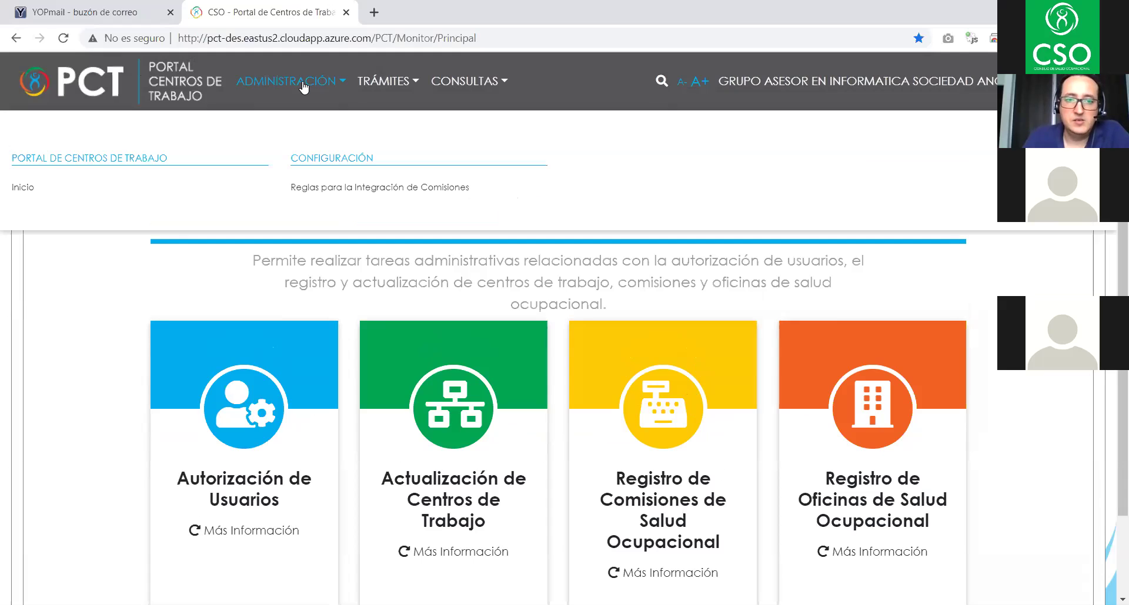
pyautogui.click(382, 85)
pyautogui.click(338, 85)
pyautogui.click(385, 83)
pyautogui.click(479, 86)
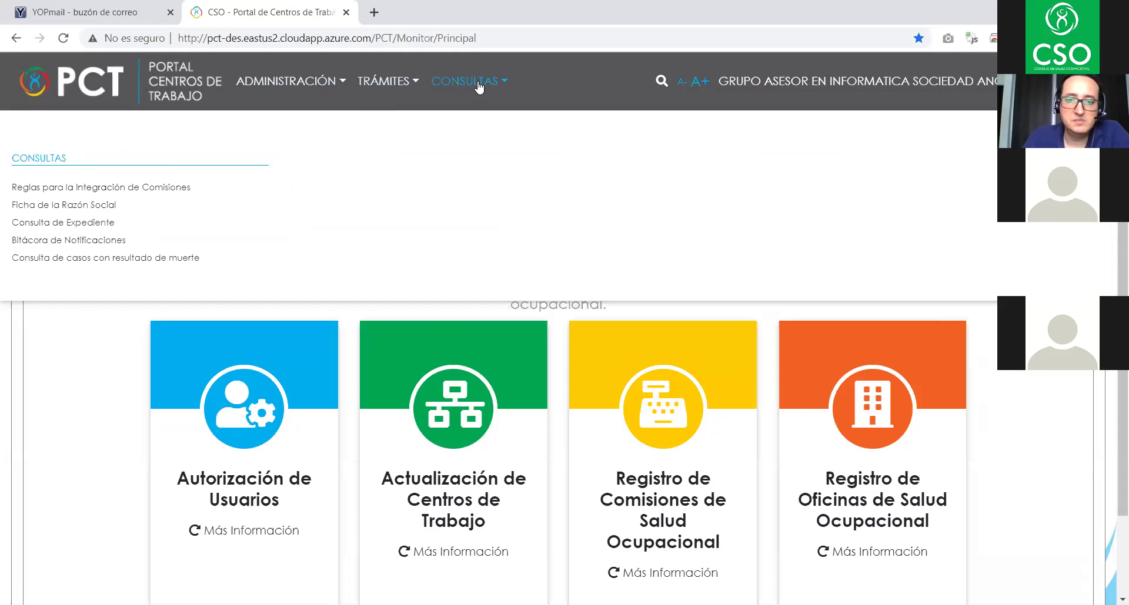
pyautogui.click(293, 86)
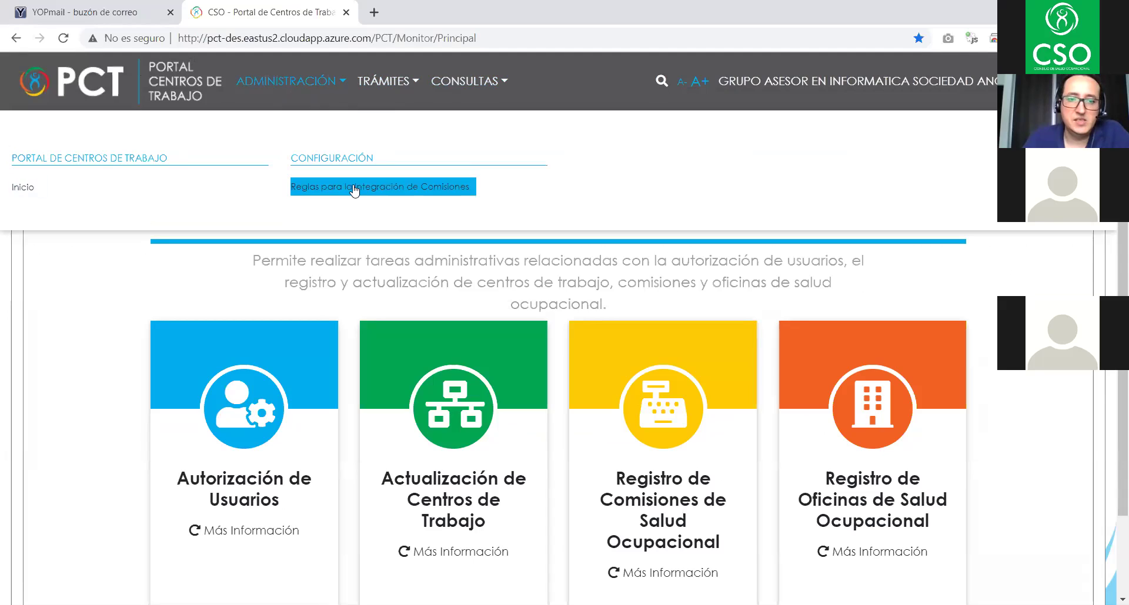
pyautogui.click(382, 86)
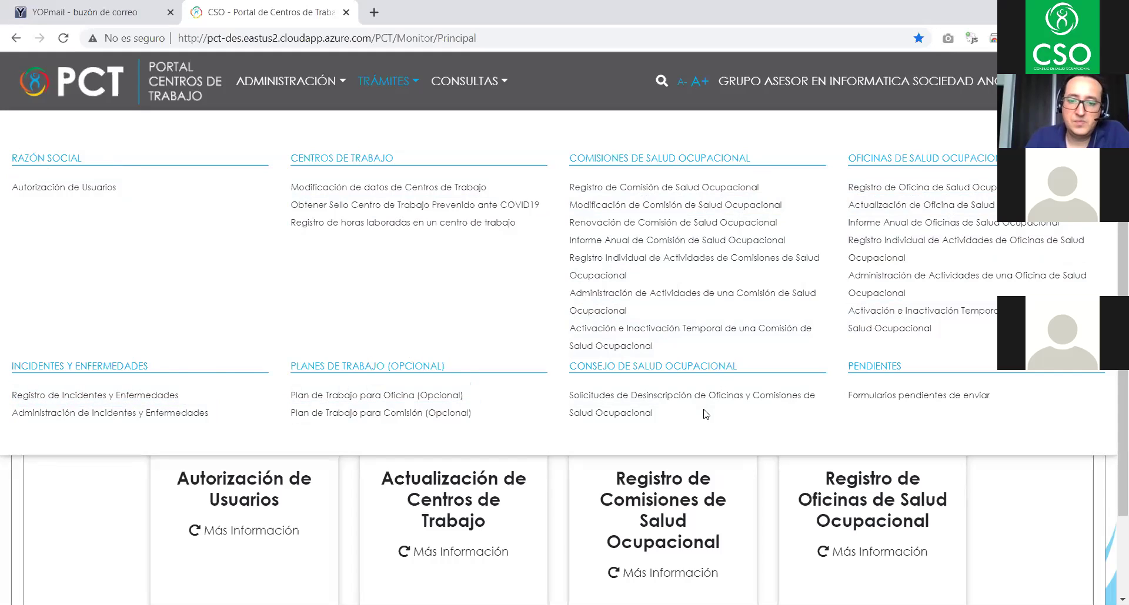
# - Review the TRÁMITES items for office and commission unsubscription and forms pending to be sent
pyautogui.tripleClick(634, 419)
pyautogui.click(633, 419)
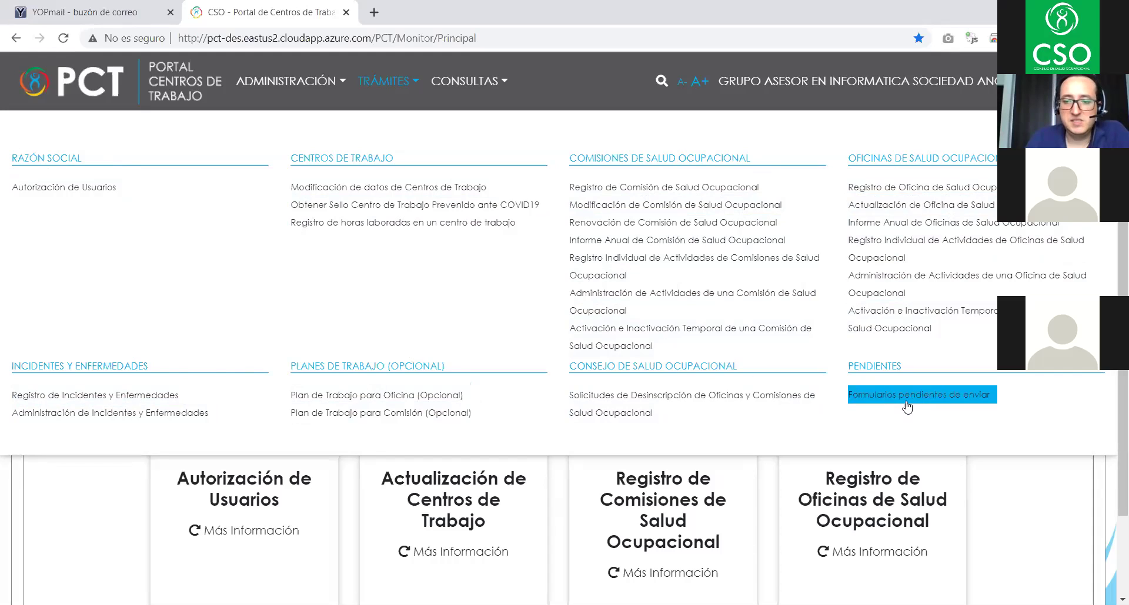
pyautogui.click(878, 404)
pyautogui.click(915, 403)
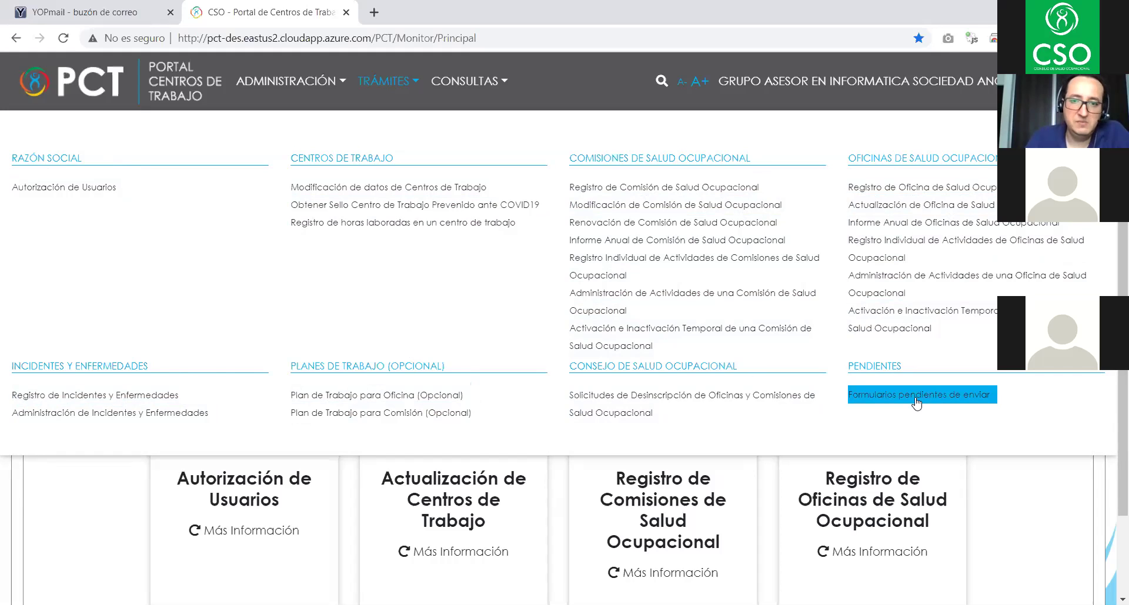
# - Open the CONSULTAS list, go over its first query options, and close it
pyautogui.click(449, 80)
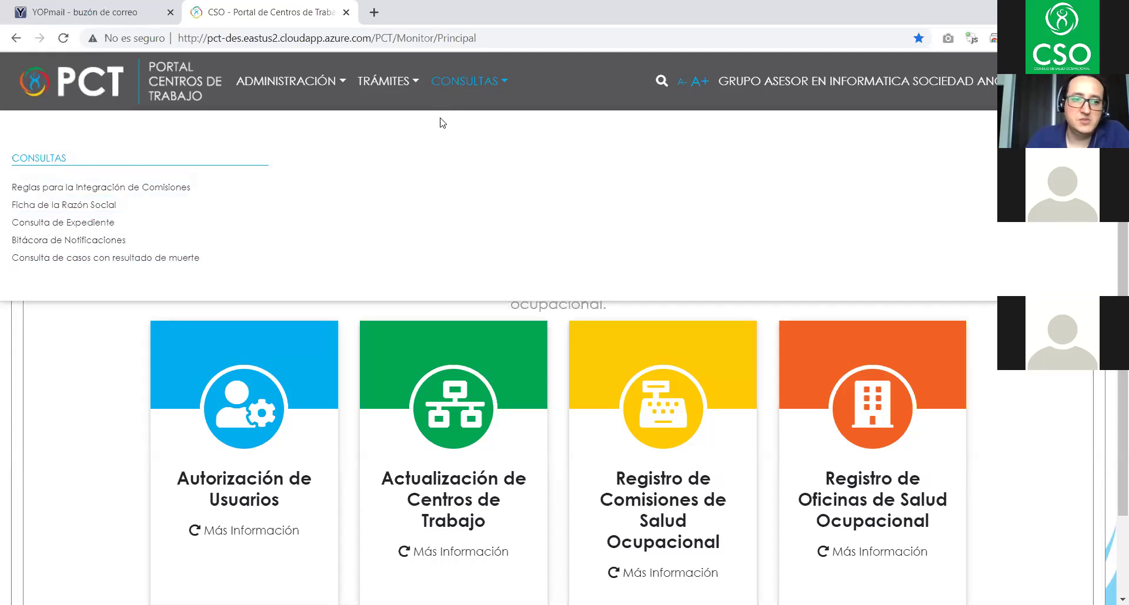
pyautogui.moveTo(88, 177); pyautogui.dragTo(53, 201)
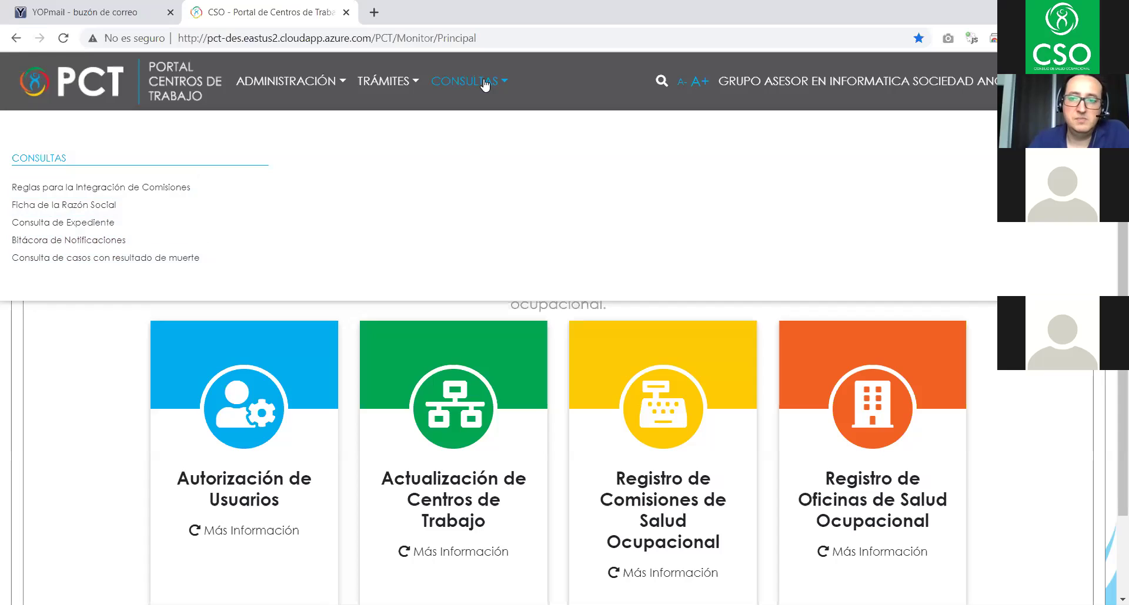
pyautogui.click(553, 72)
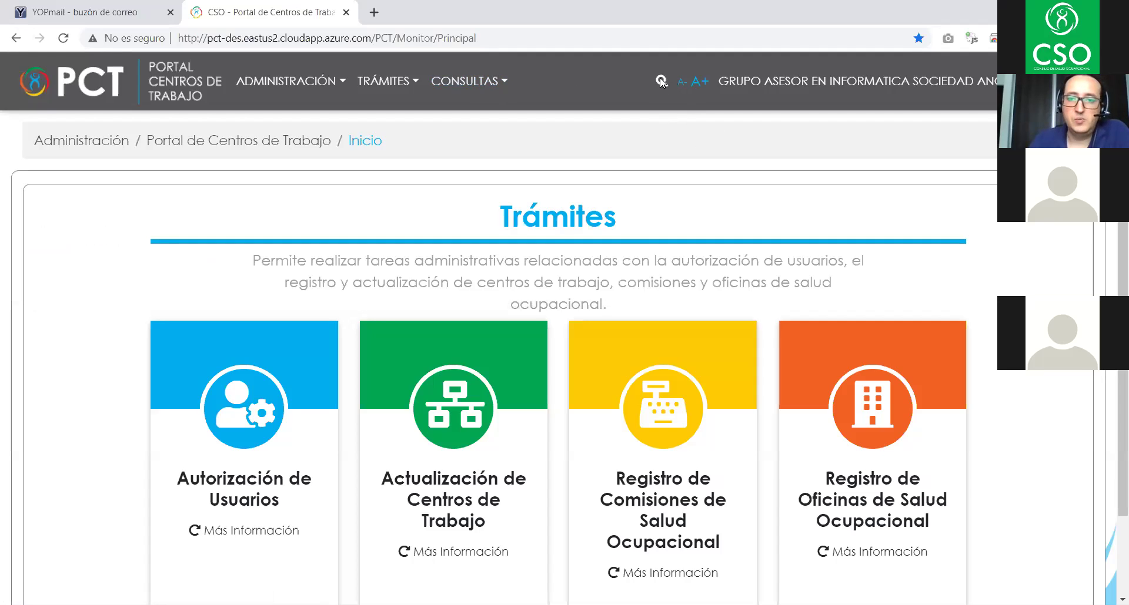
pyautogui.click(661, 81)
# - Search procedures for 'au', 'a' and 'regi', clearing the field between terms, then close the search
pyautogui.click(388, 143)
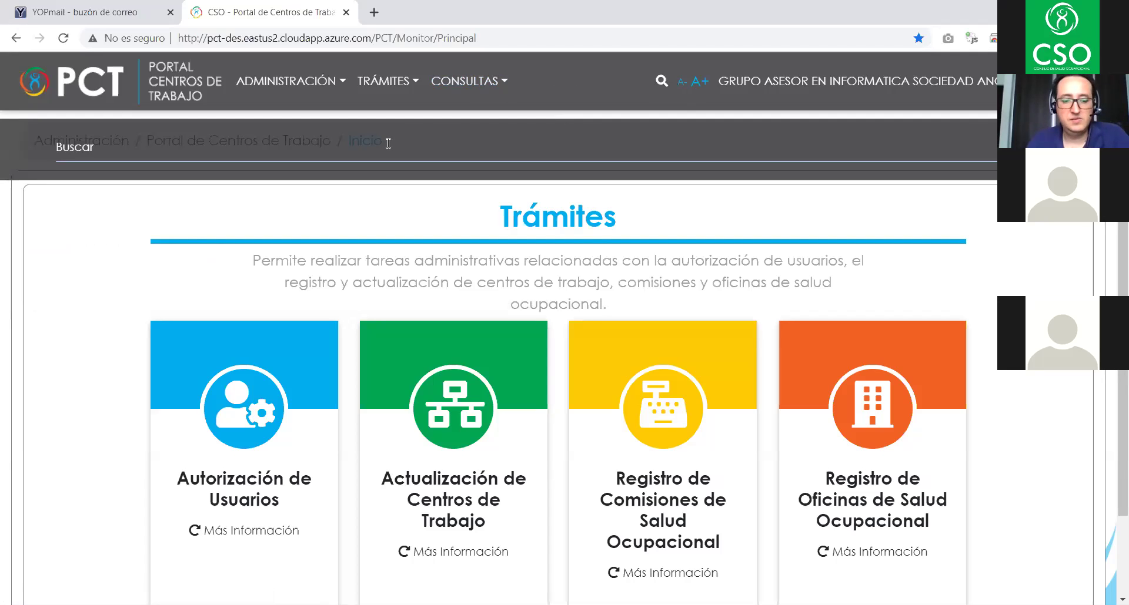
pyautogui.write('au')
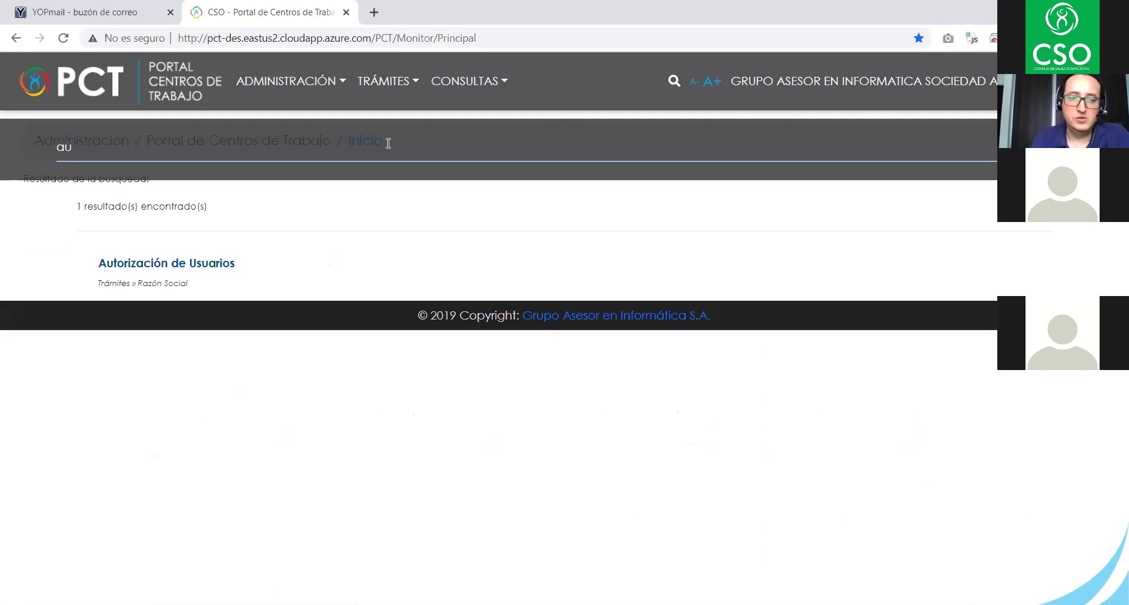
pyautogui.press('BackSpace')
pyautogui.press('BackSpace')
pyautogui.write('a')
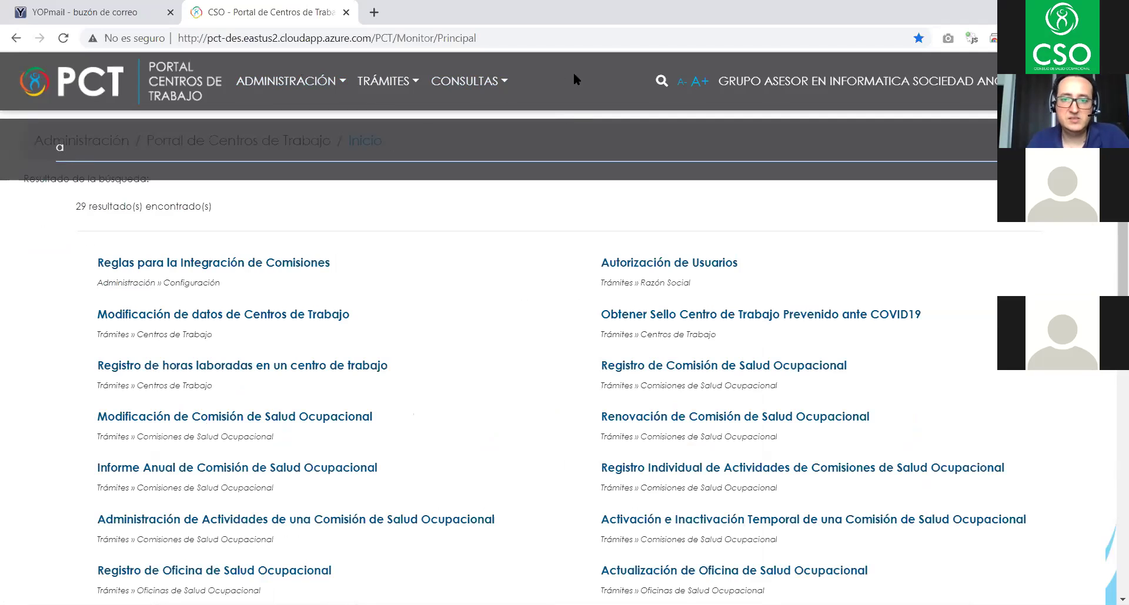
pyautogui.press('BackSpace')
pyautogui.write('au')
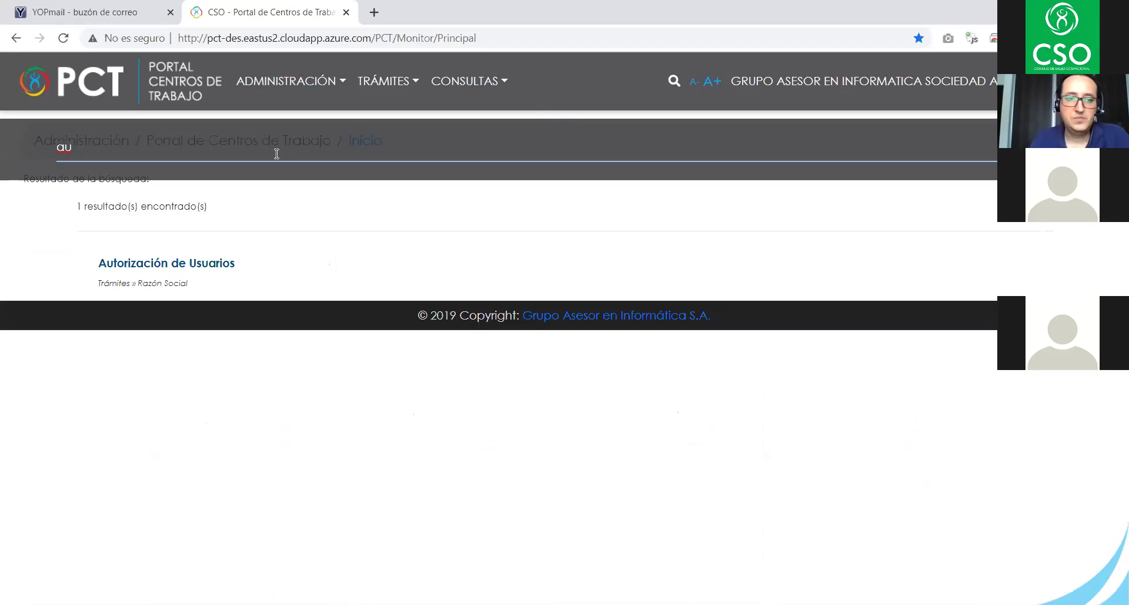
pyautogui.press('BackSpace')
pyautogui.press('BackSpace')
pyautogui.write('reg')
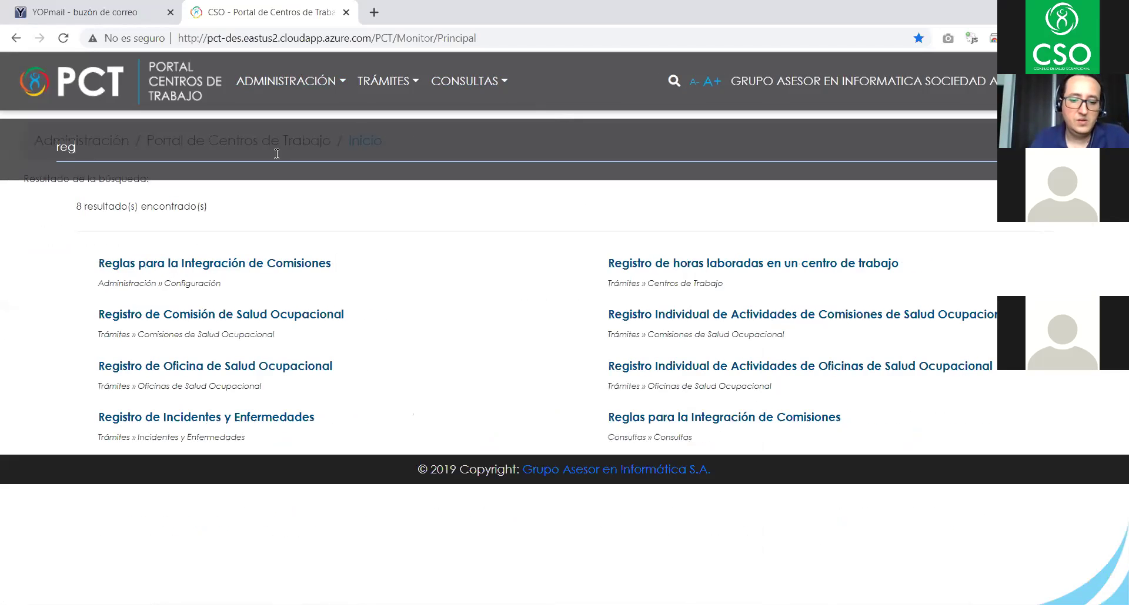
pyautogui.write('i')
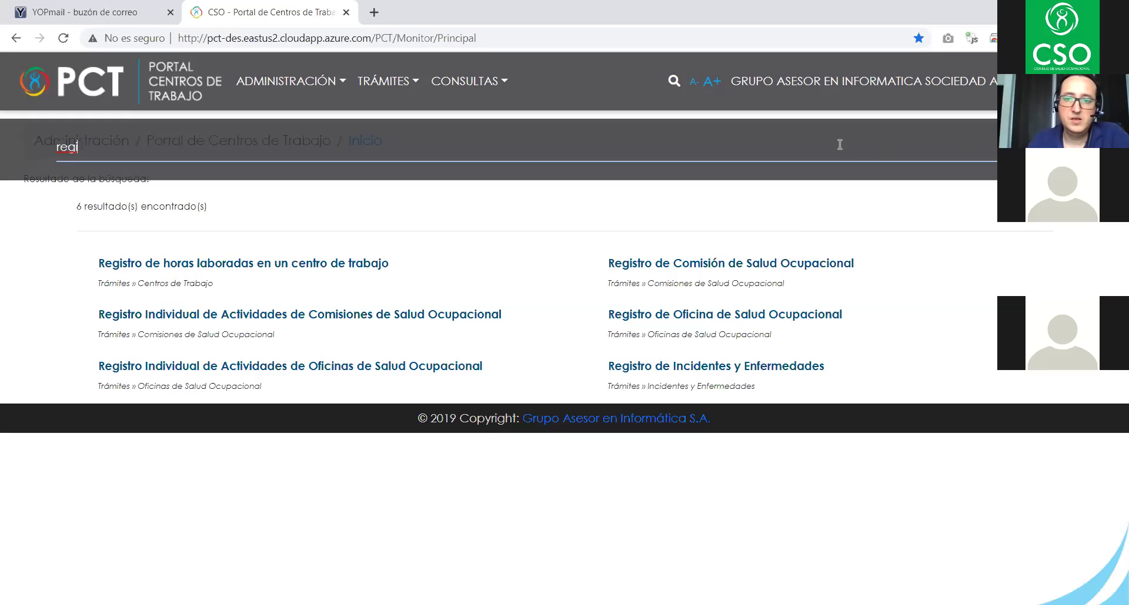
pyautogui.press('BackSpace')
pyautogui.press('BackSpace')
pyautogui.press('BackSpace')
pyautogui.press('BackSpace')
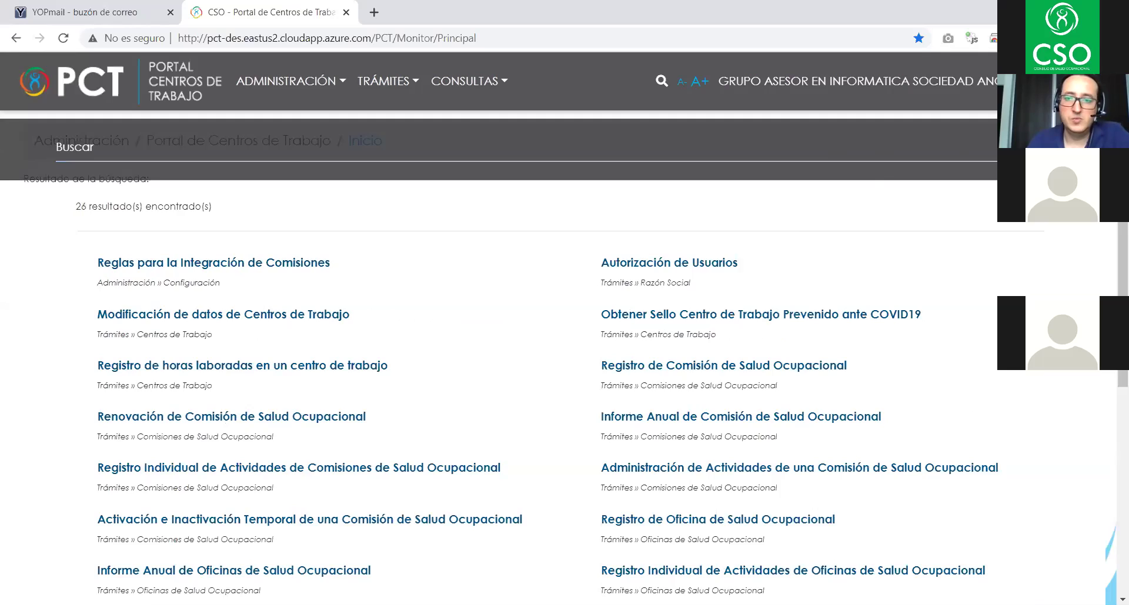
pyautogui.press('Escape')
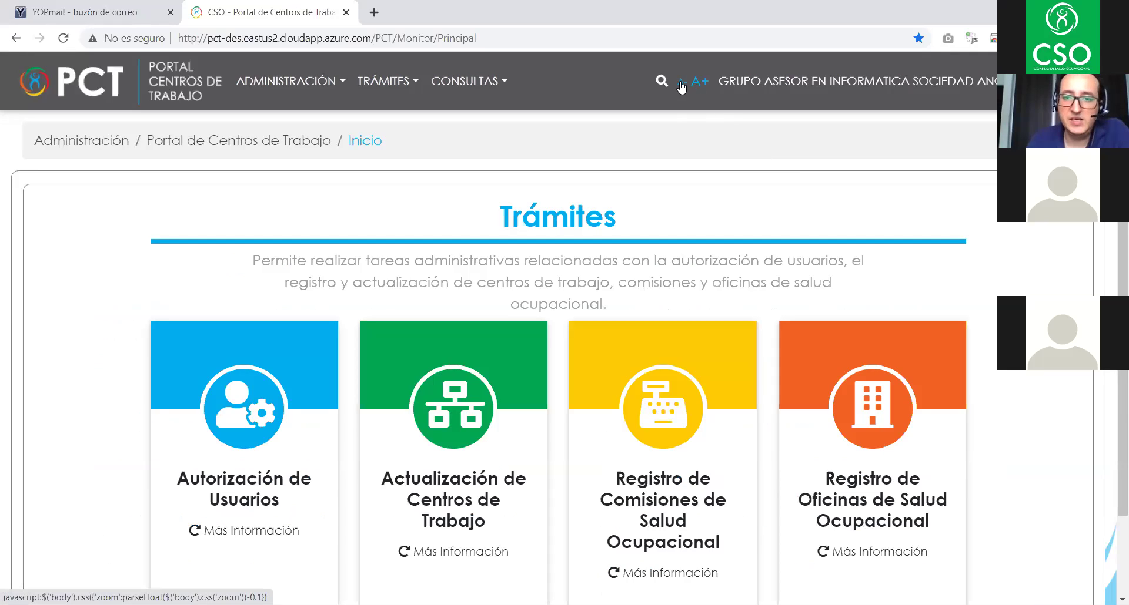
# - Shrink and restore the page text size, then open the company list and user profile menu
pyautogui.click(681, 86)
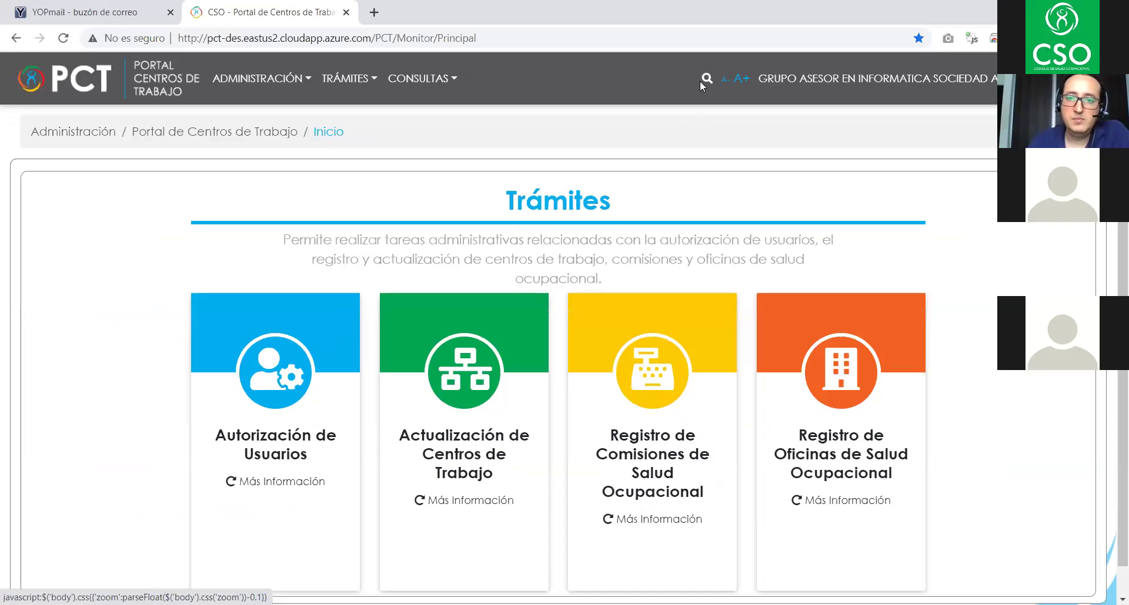
pyautogui.click(744, 82)
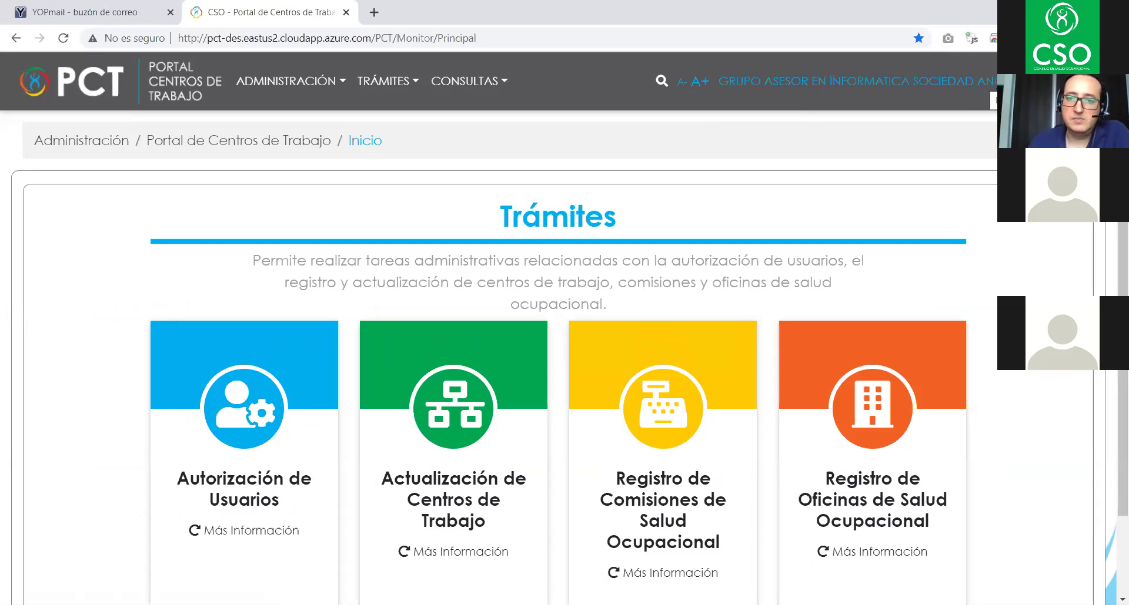
pyautogui.click(842, 90)
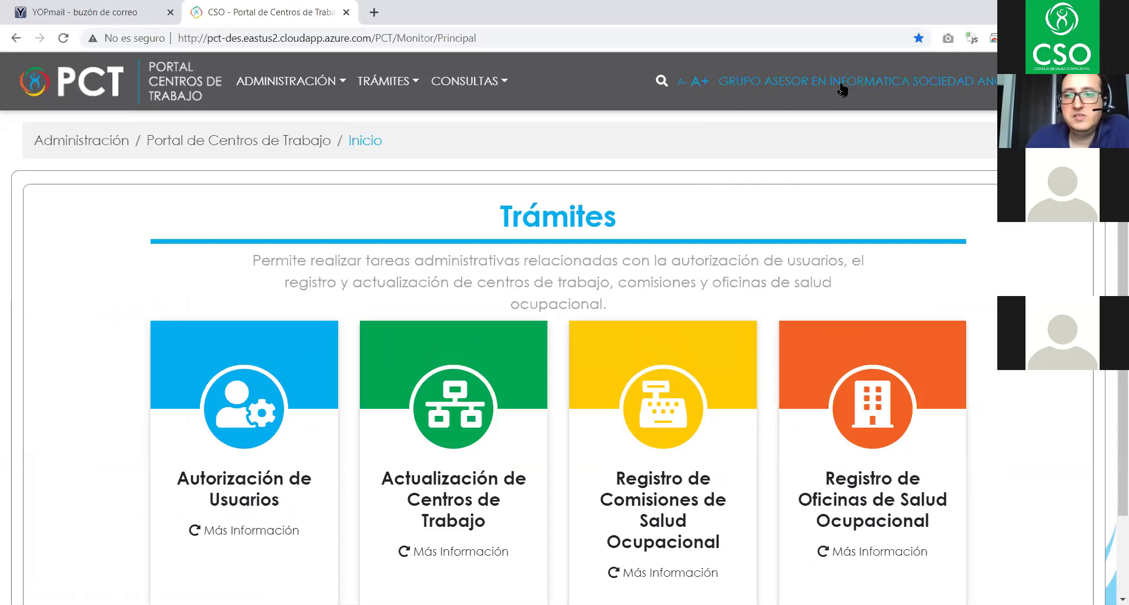
pyautogui.doubleClick(841, 88)
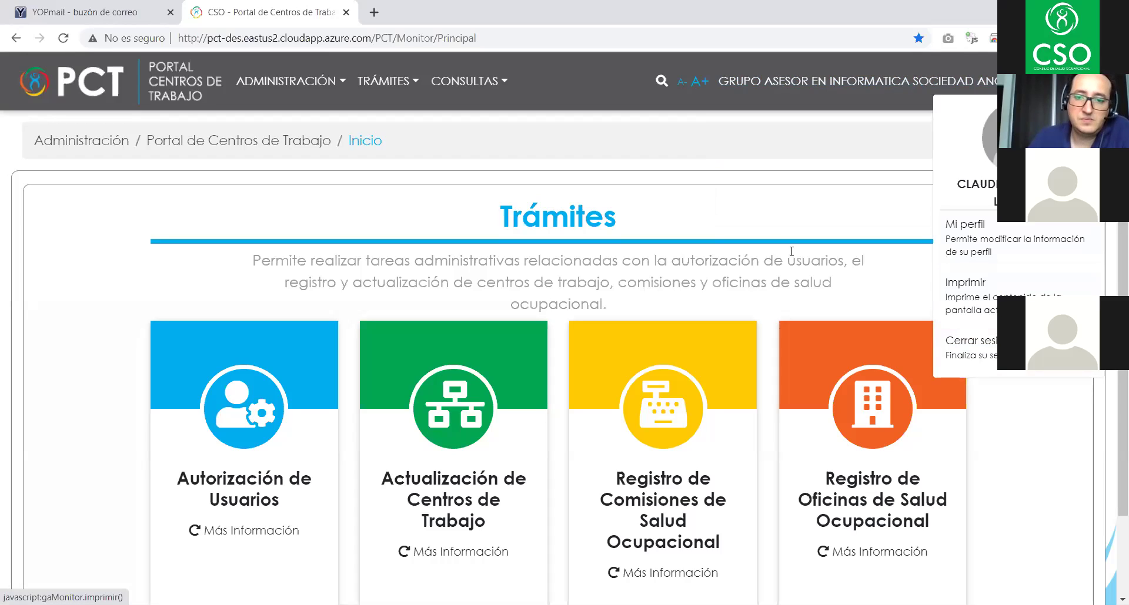
# - Close the account menu and flip the Actualización de Centros de Trabajo and Registro de Comisiones cards
pyautogui.click(738, 204)
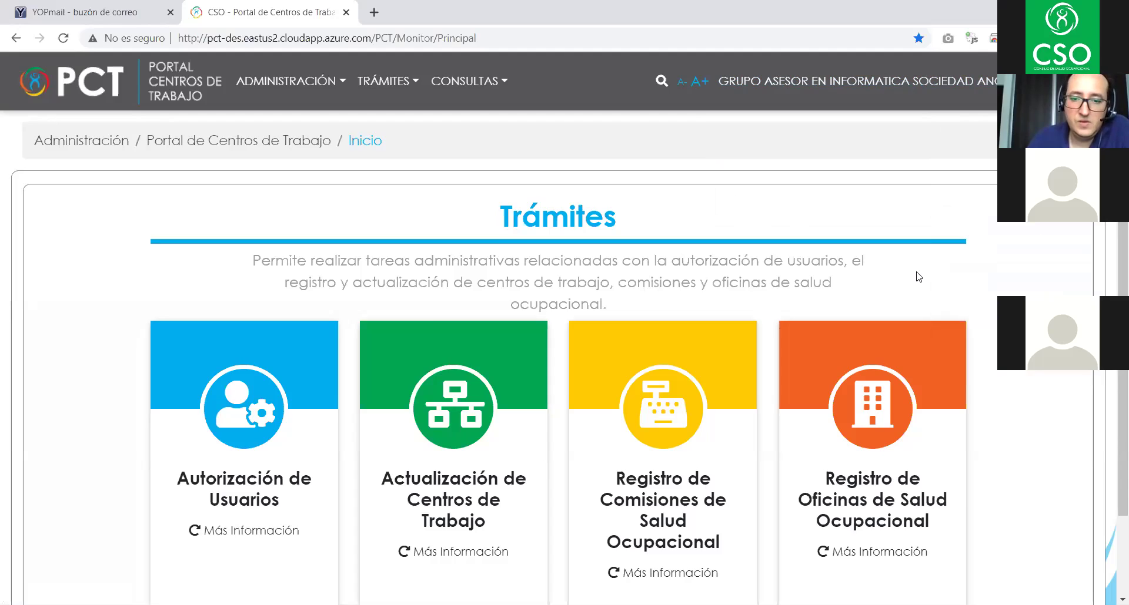
pyautogui.scroll(-3, 912, 279)
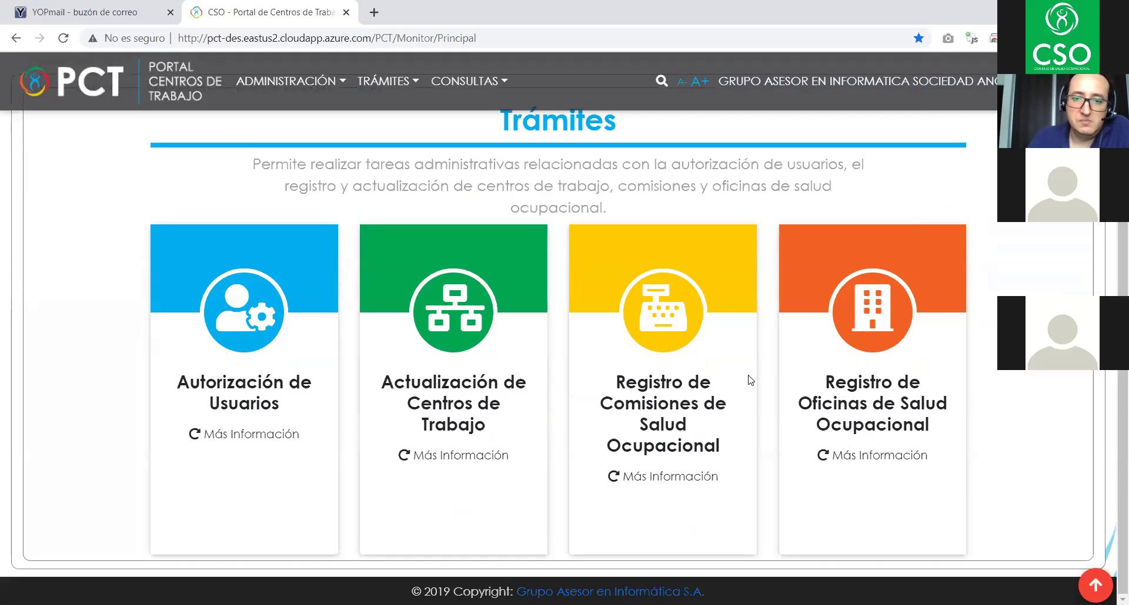
pyautogui.scroll(3, 414, 385)
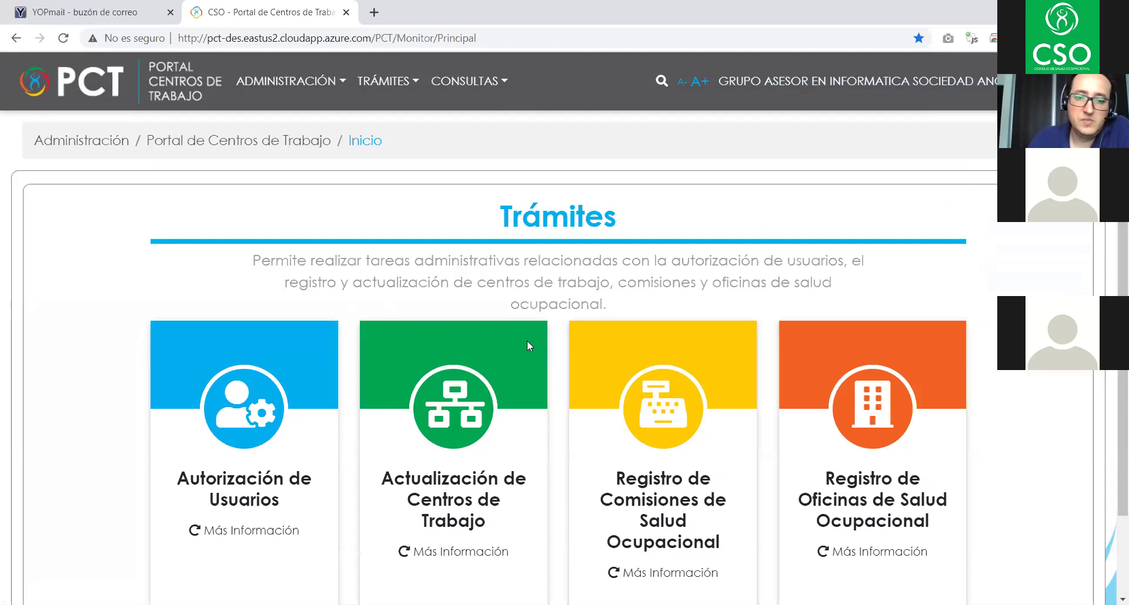
pyautogui.scroll(-3, 526, 340)
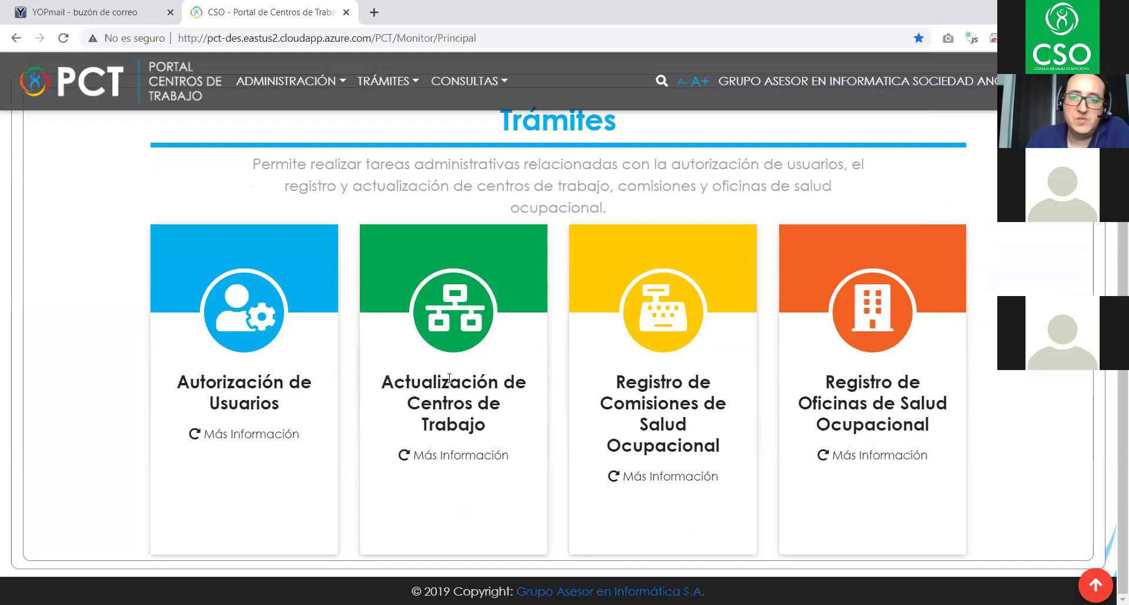
pyautogui.scroll(2, 450, 379)
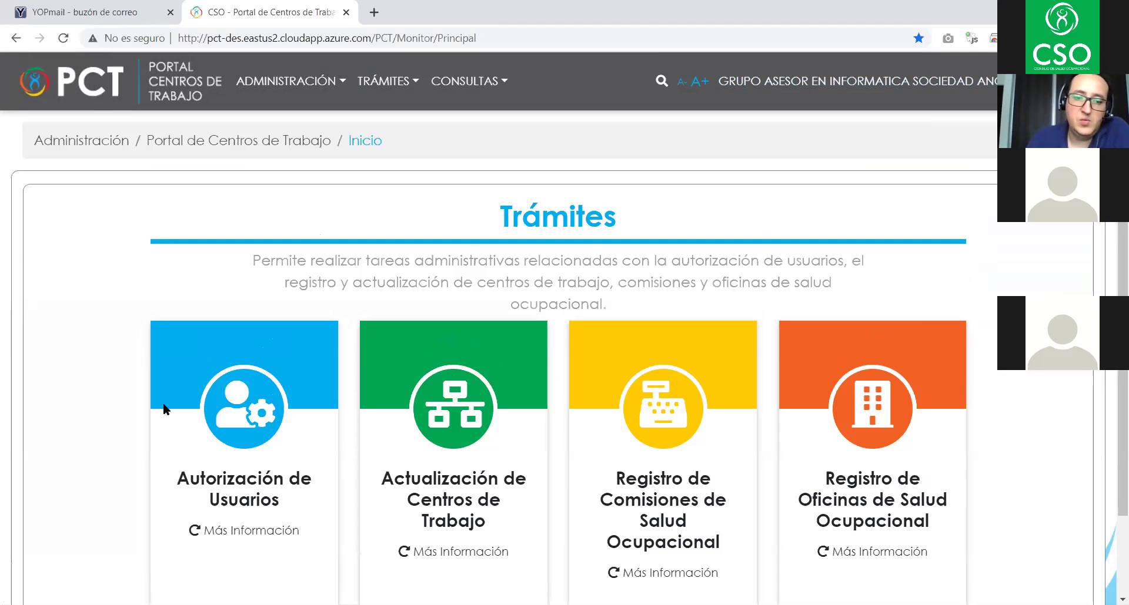
pyautogui.scroll(-2, 497, 495)
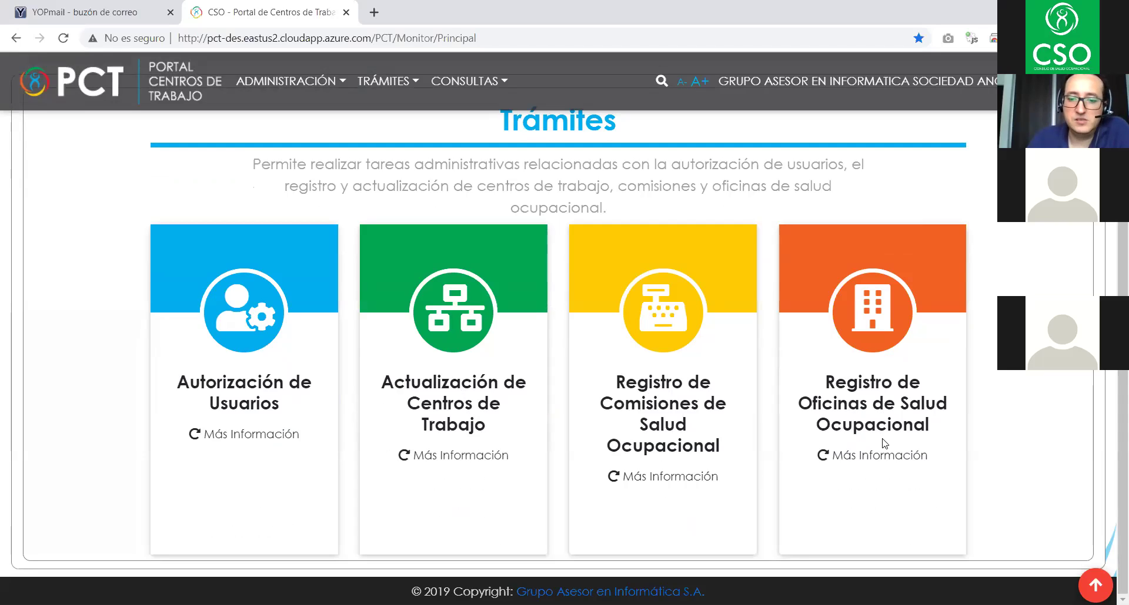
pyautogui.click(459, 457)
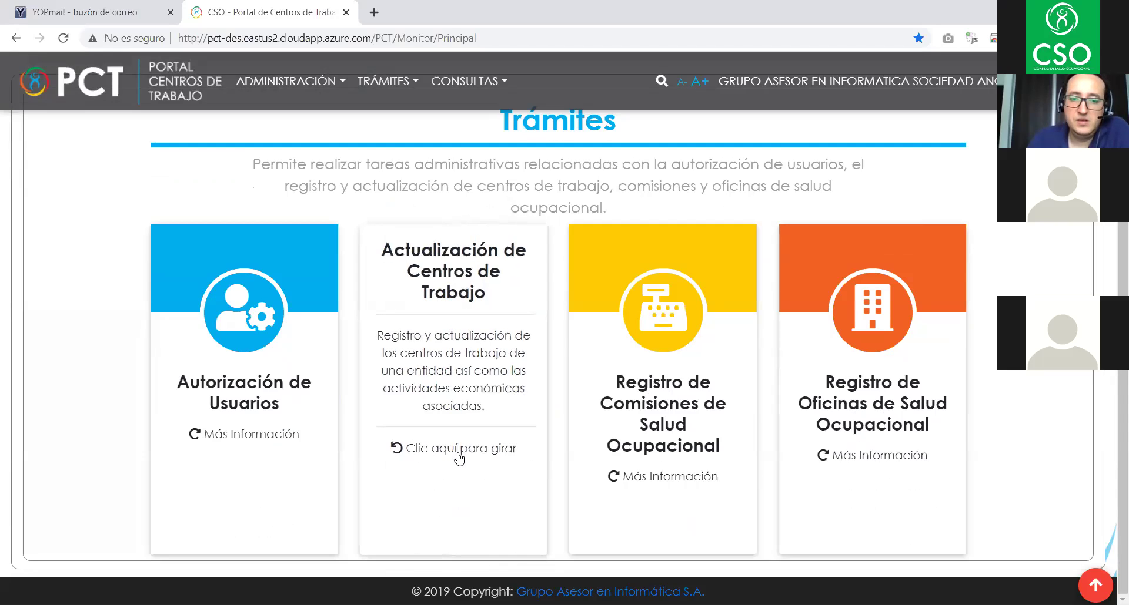
pyautogui.click(459, 457)
pyautogui.click(685, 479)
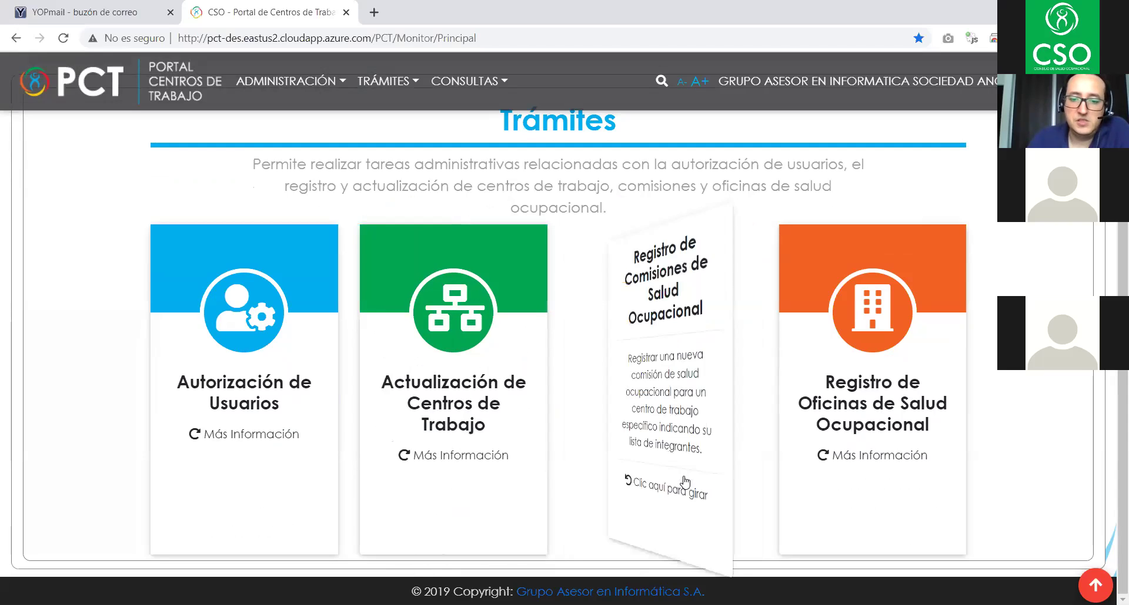
pyautogui.click(651, 493)
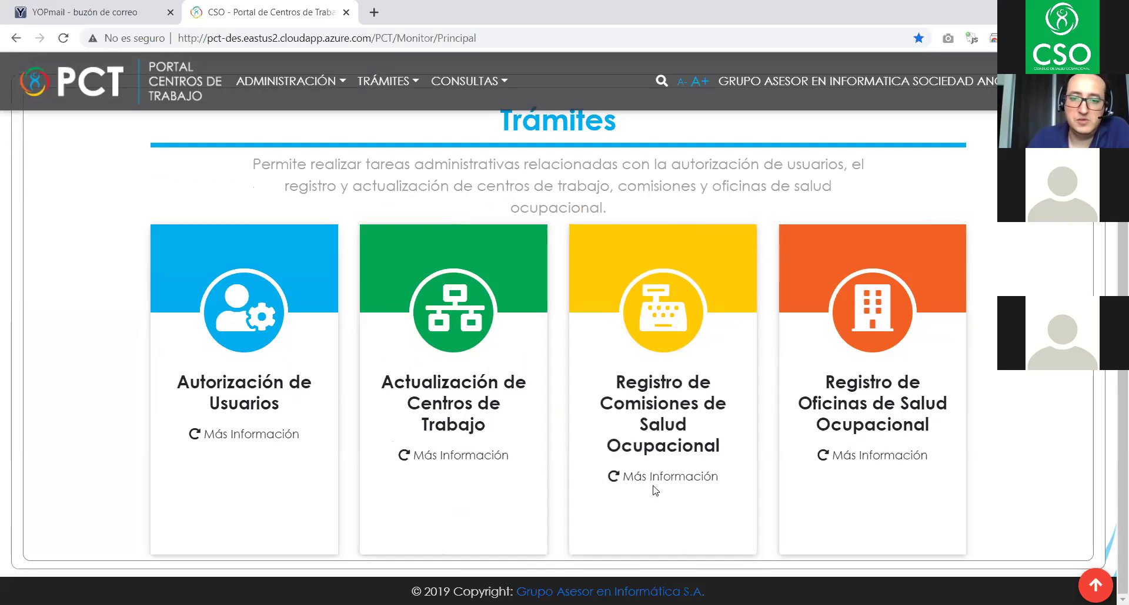
pyautogui.scroll(2, 793, 442)
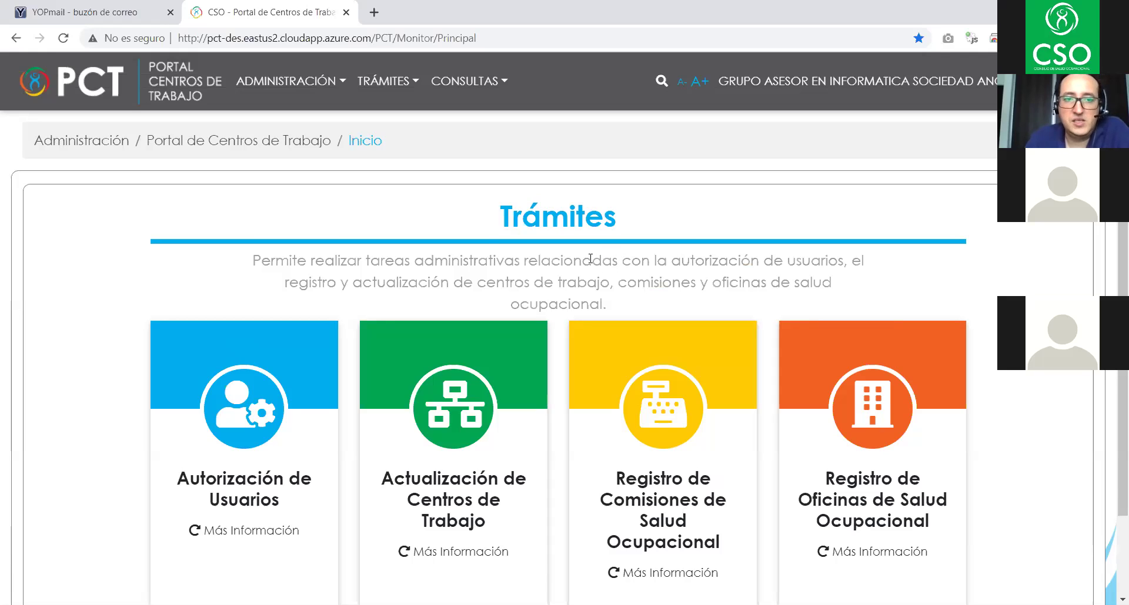
# - Choose Autorización de Usuarios from the TRÁMITES menu and scroll through F03 form 00090015
pyautogui.click(296, 82)
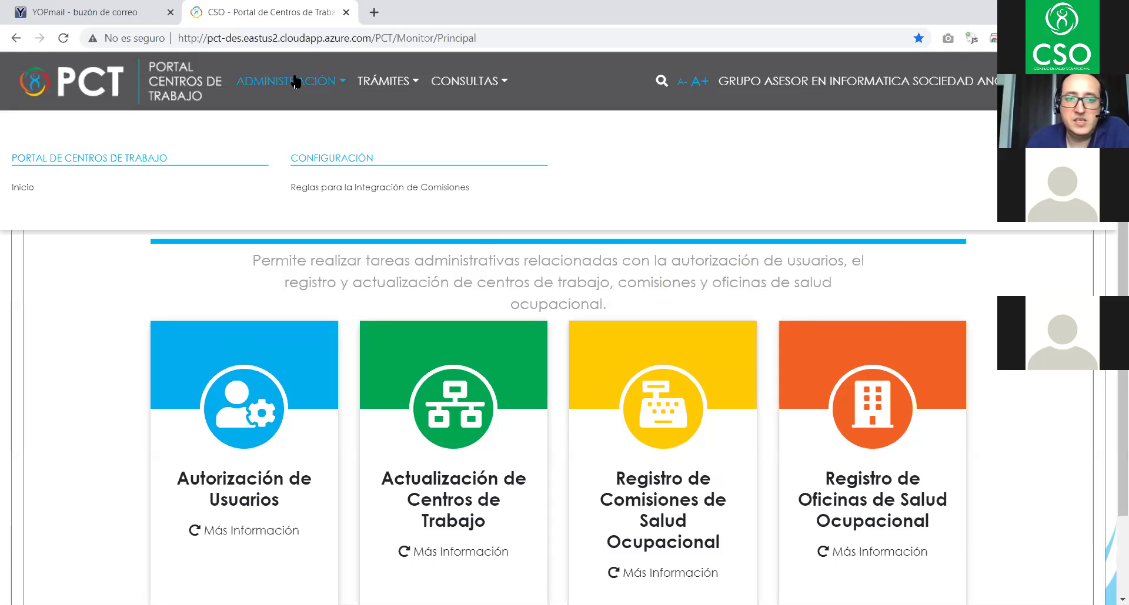
pyautogui.click(398, 91)
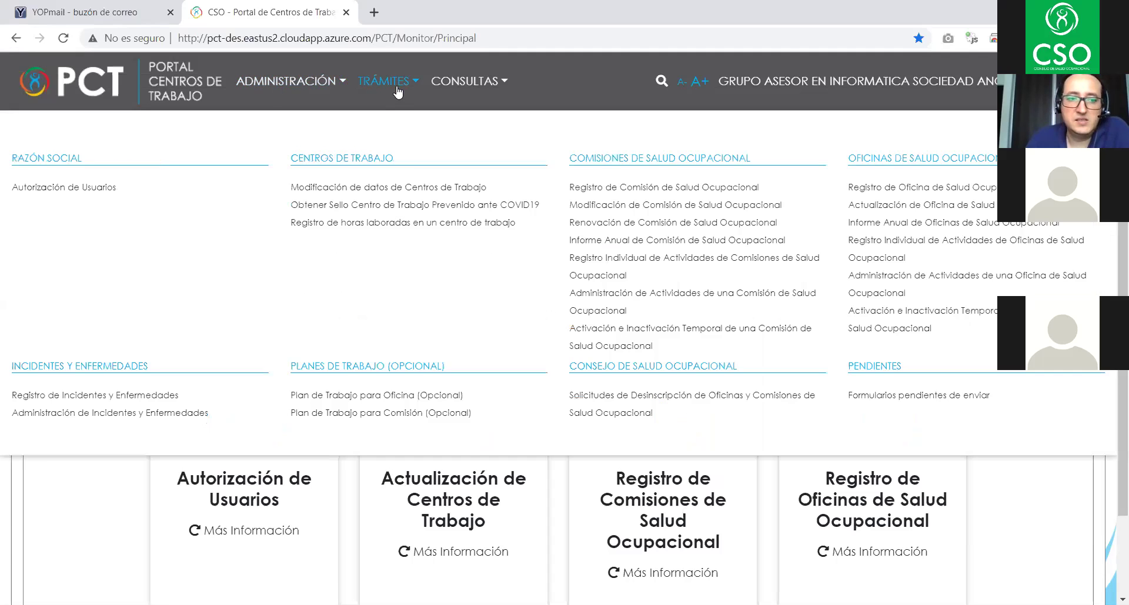
pyautogui.click(62, 188)
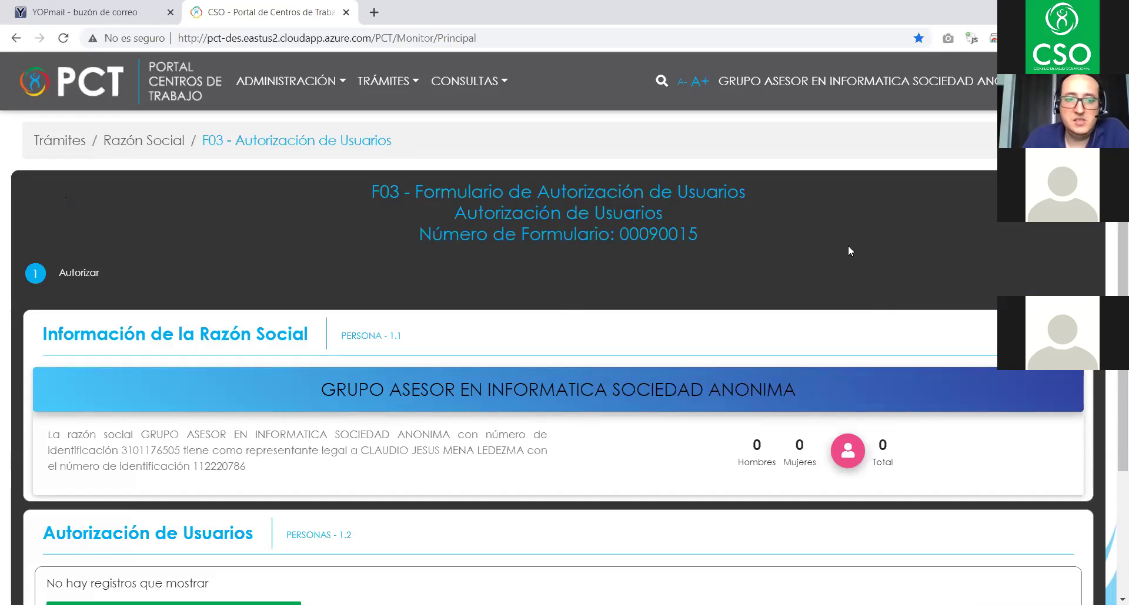
pyautogui.scroll(-3, 849, 242)
pyautogui.scroll(3, 847, 244)
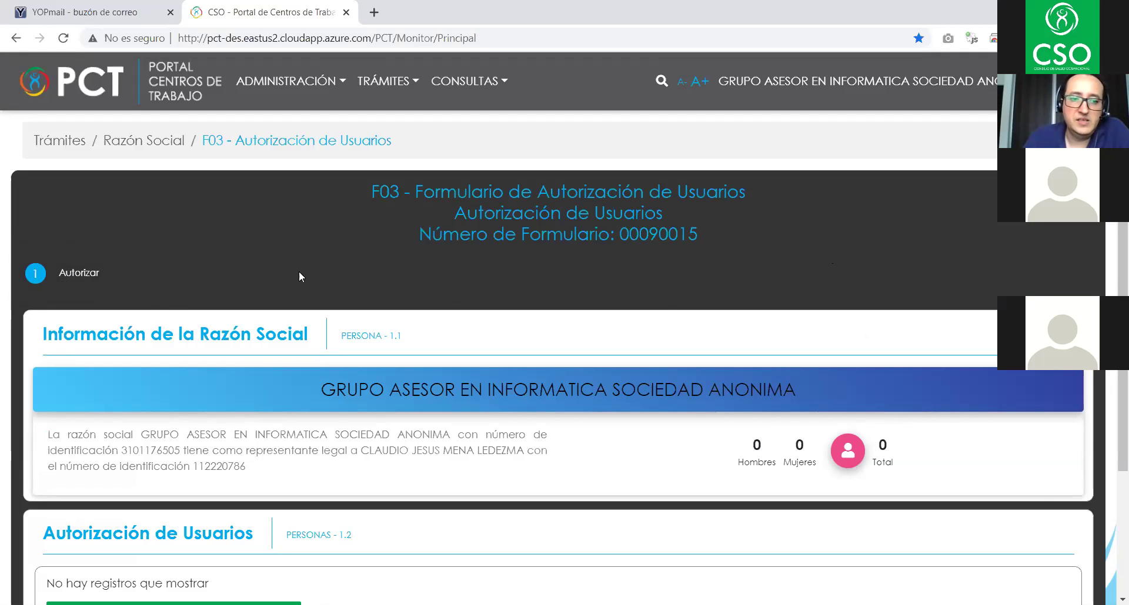
pyautogui.scroll(-3, 412, 265)
pyautogui.scroll(3, 426, 266)
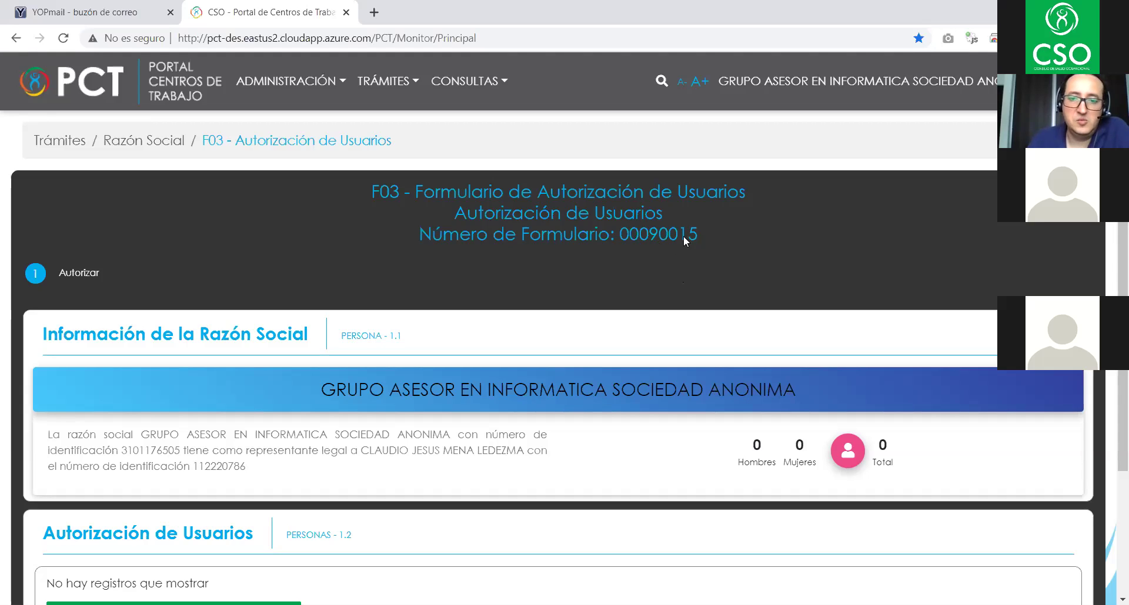
pyautogui.scroll(-3, 699, 232)
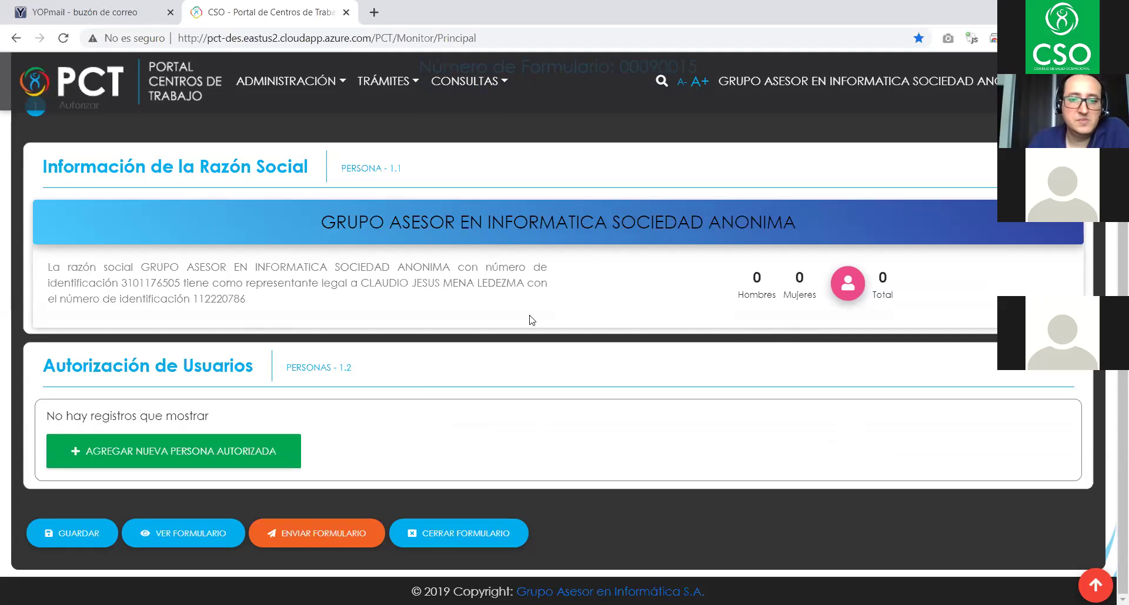
# - Review the company and legal representative details, then add a new authorized person entry
pyautogui.moveTo(159, 269); pyautogui.dragTo(369, 283)
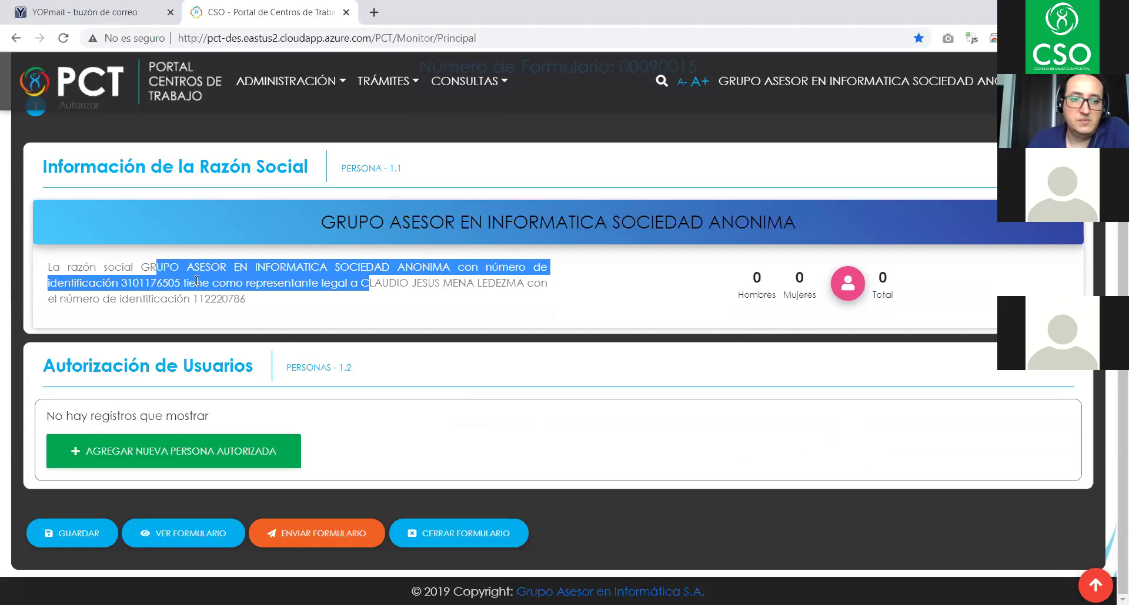
pyautogui.doubleClick(146, 284)
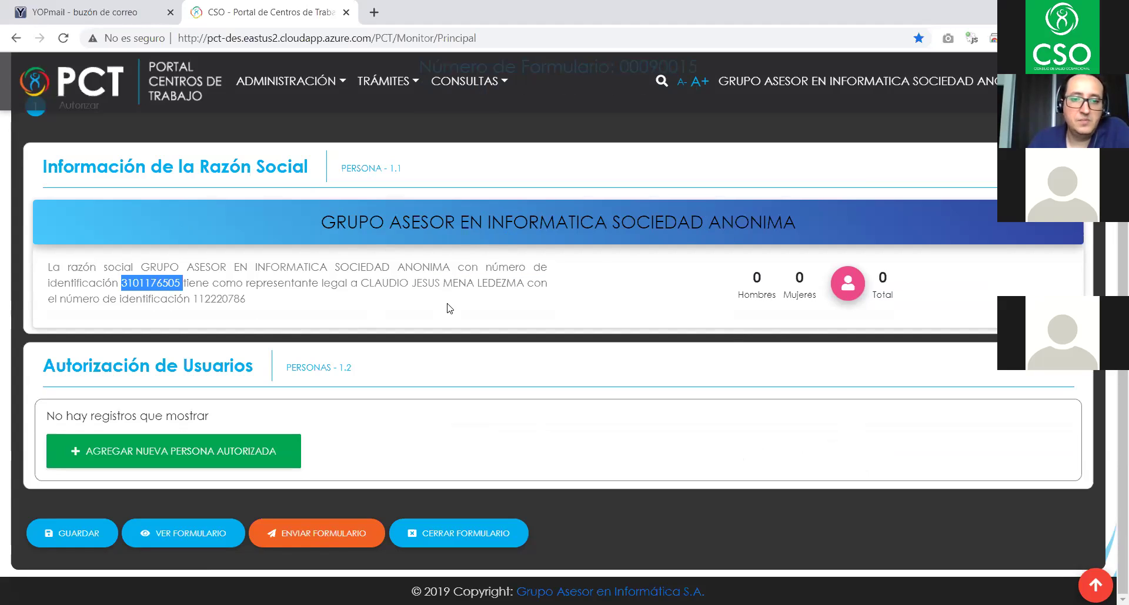
pyautogui.doubleClick(453, 284)
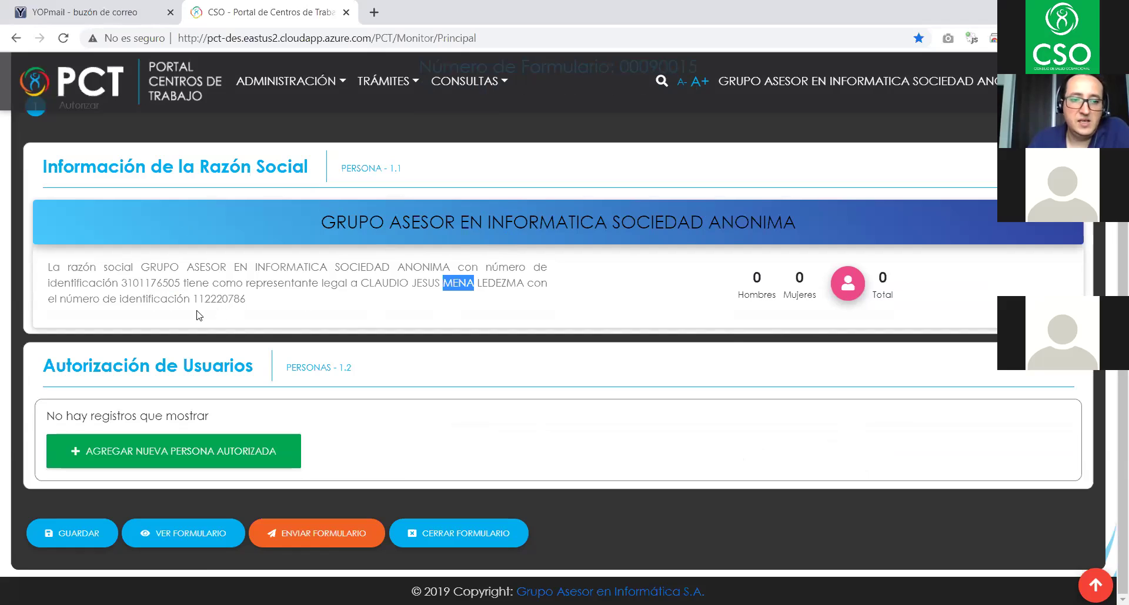
pyautogui.doubleClick(213, 298)
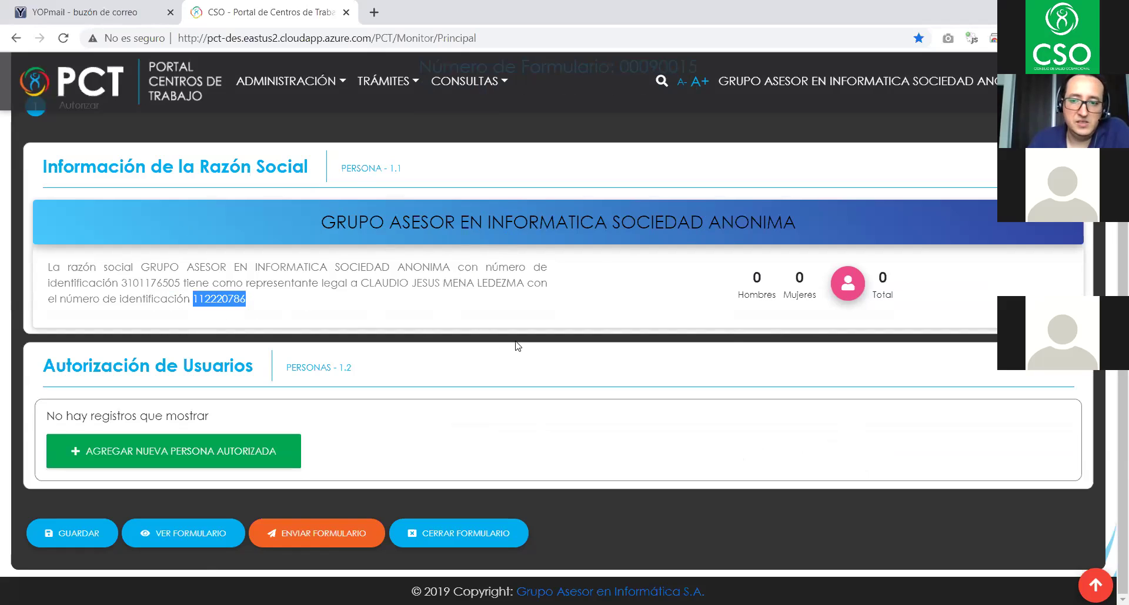
pyautogui.click(585, 322)
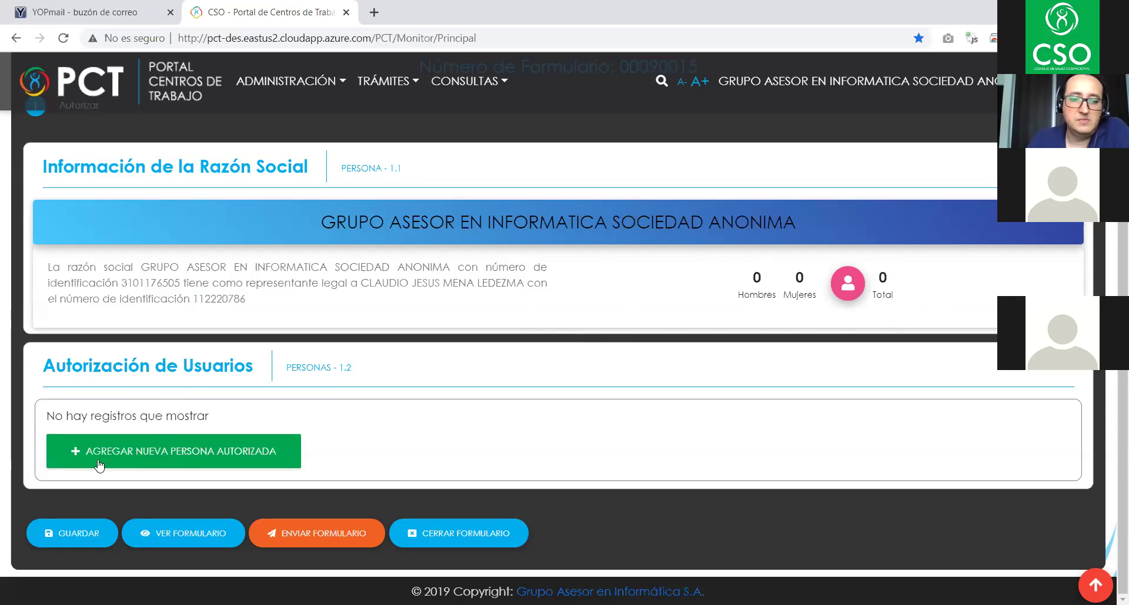
pyautogui.click(200, 457)
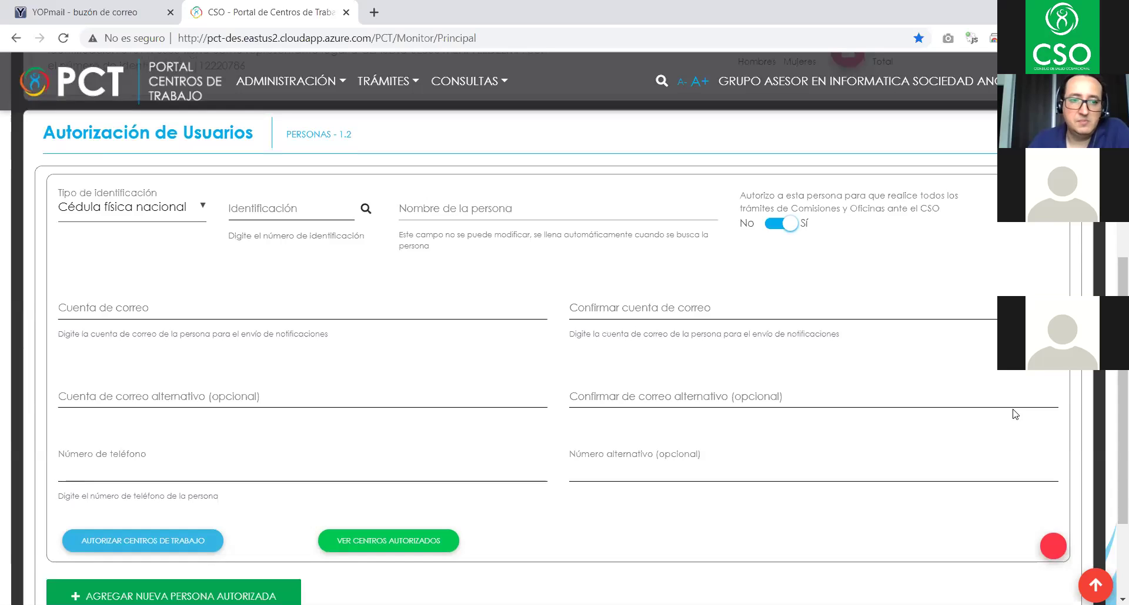
pyautogui.click(304, 203)
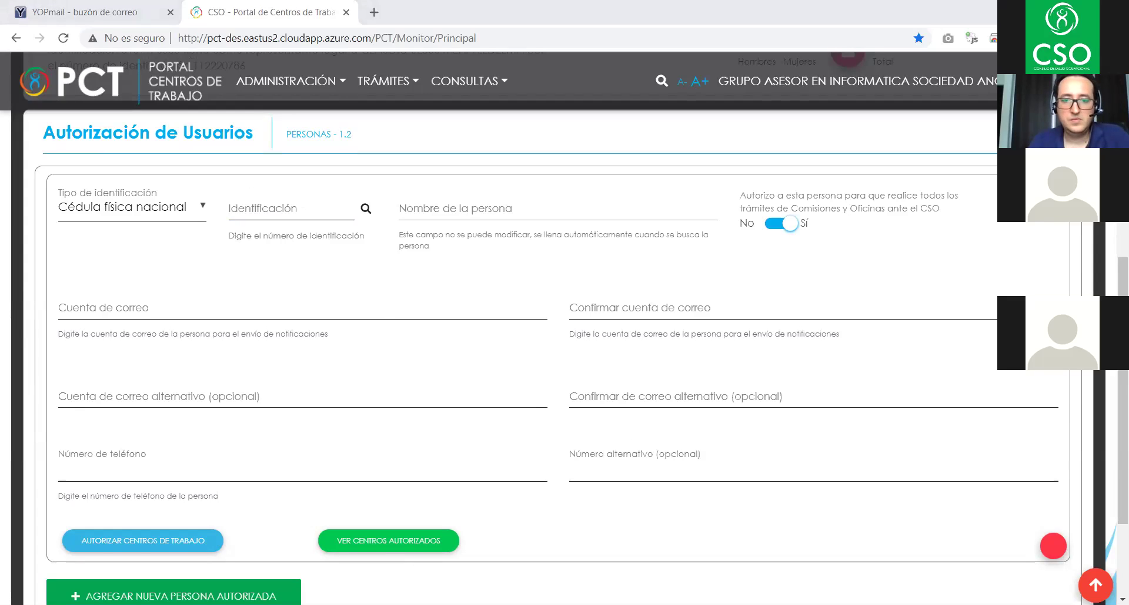
# - Enter the person's national ID without dashes in Identificación and run the name lookup
pyautogui.click(257, 207)
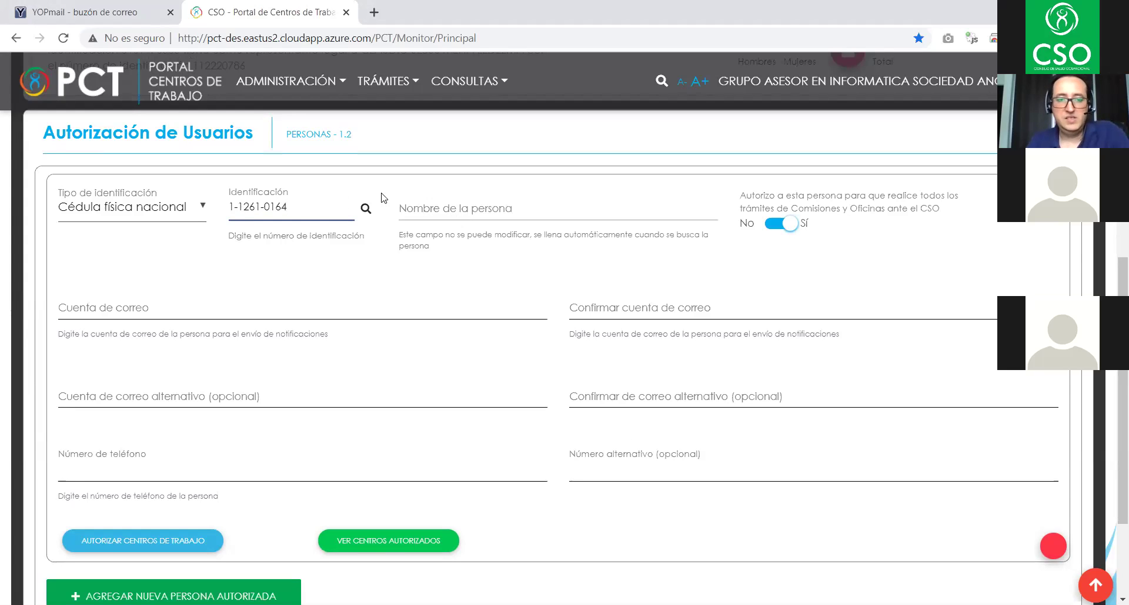
pyautogui.moveTo(261, 206); pyautogui.dragTo(268, 207)
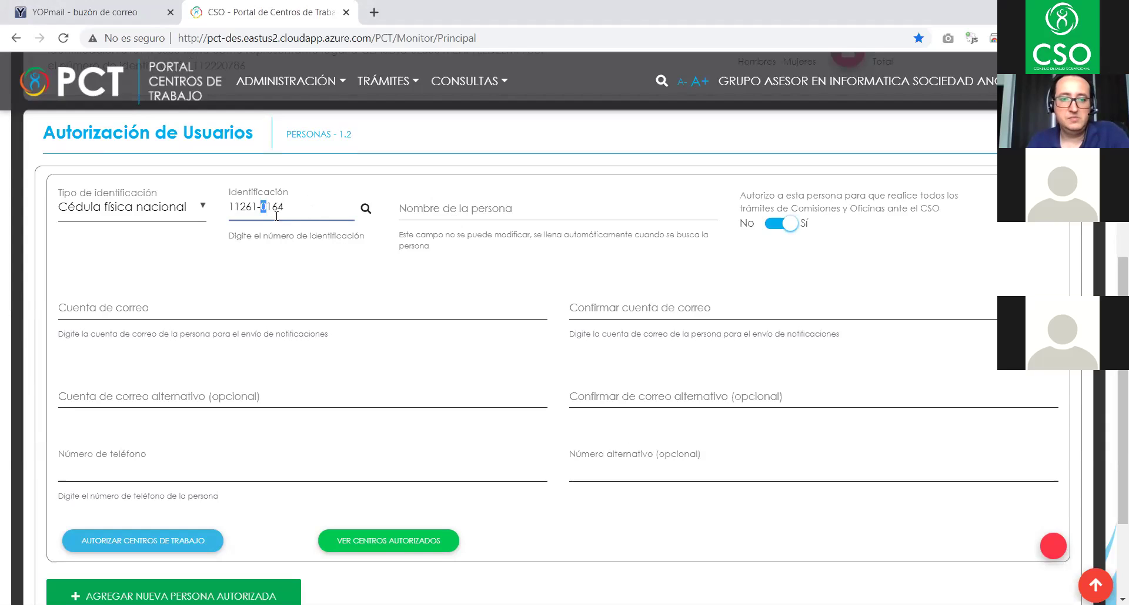
pyautogui.click(263, 207)
pyautogui.press('BackSpace')
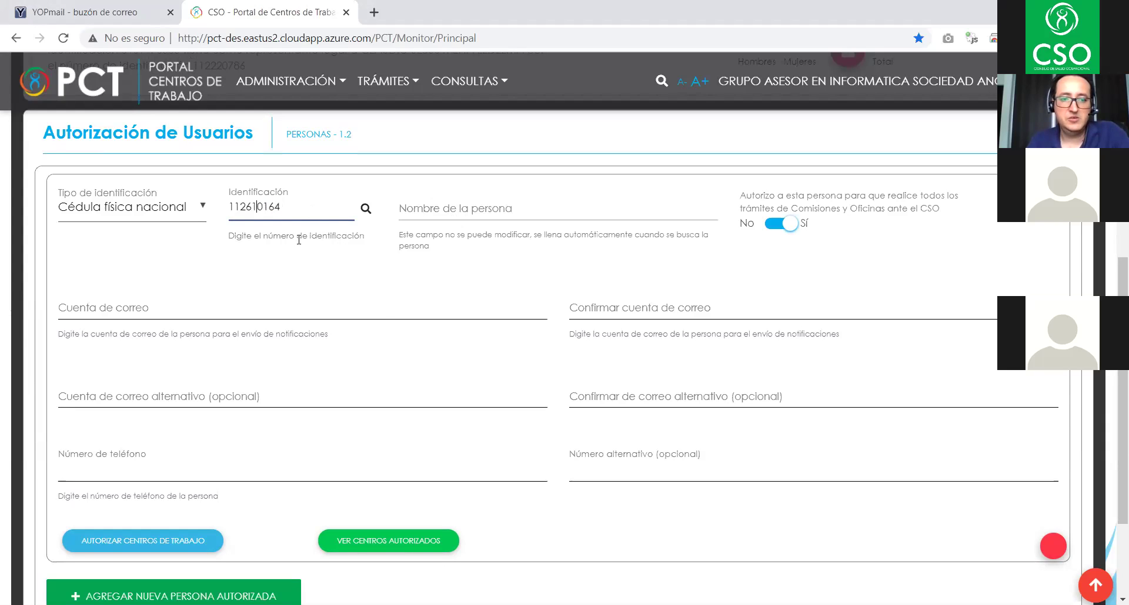
pyautogui.click(354, 250)
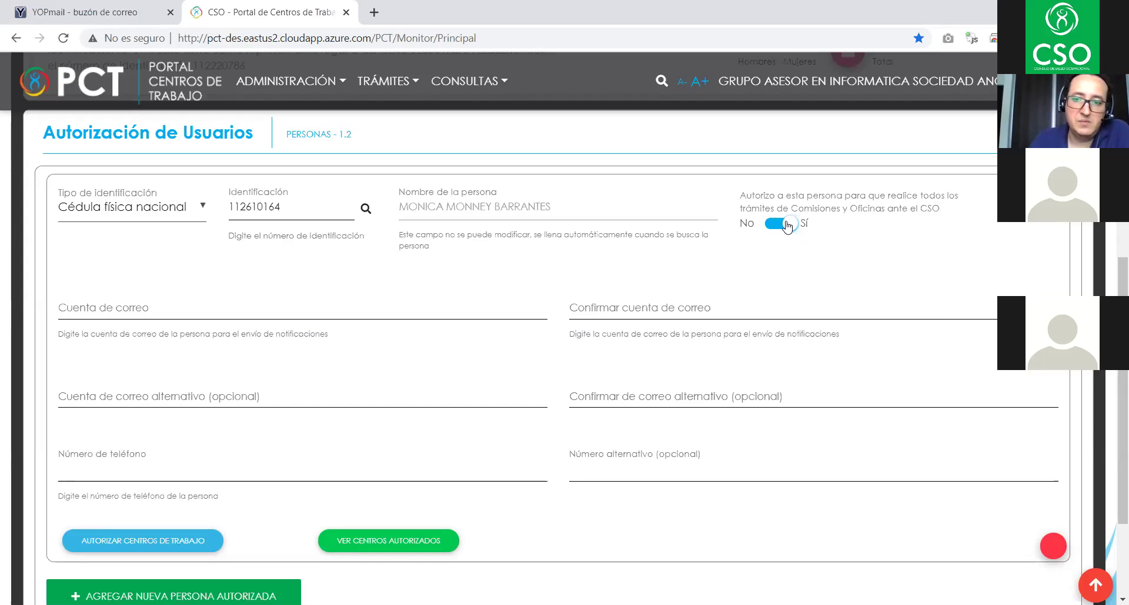
pyautogui.click(787, 225)
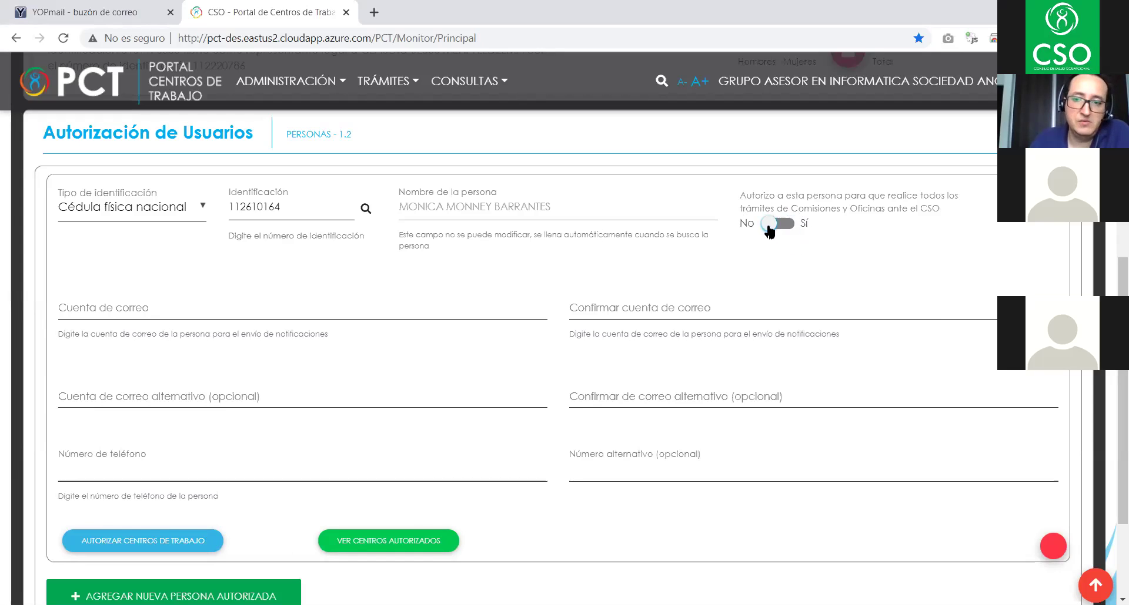
pyautogui.click(153, 540)
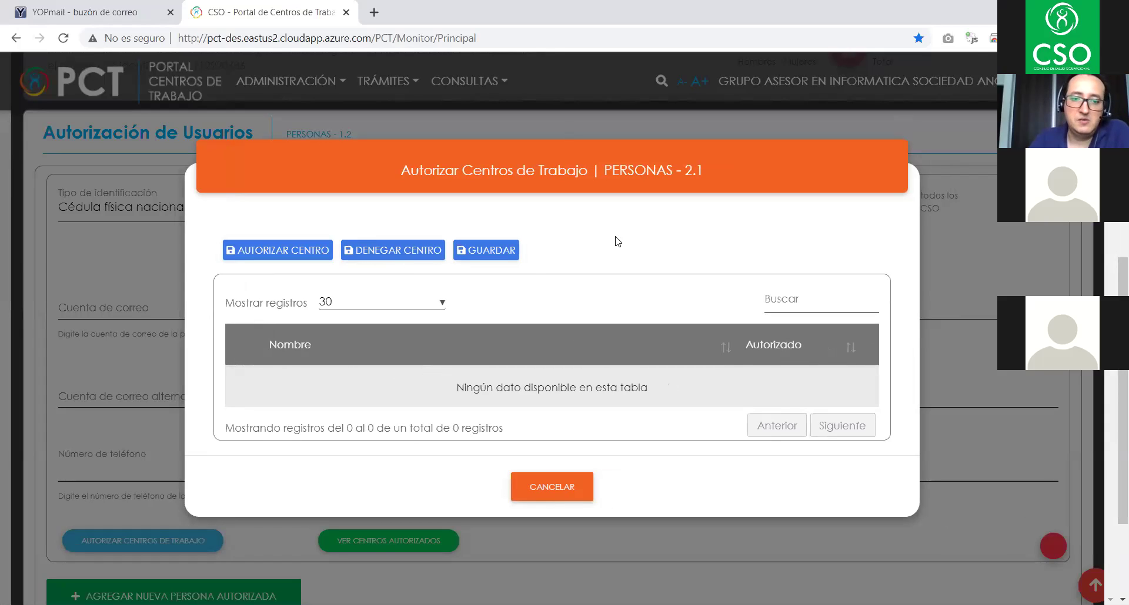
pyautogui.click(553, 487)
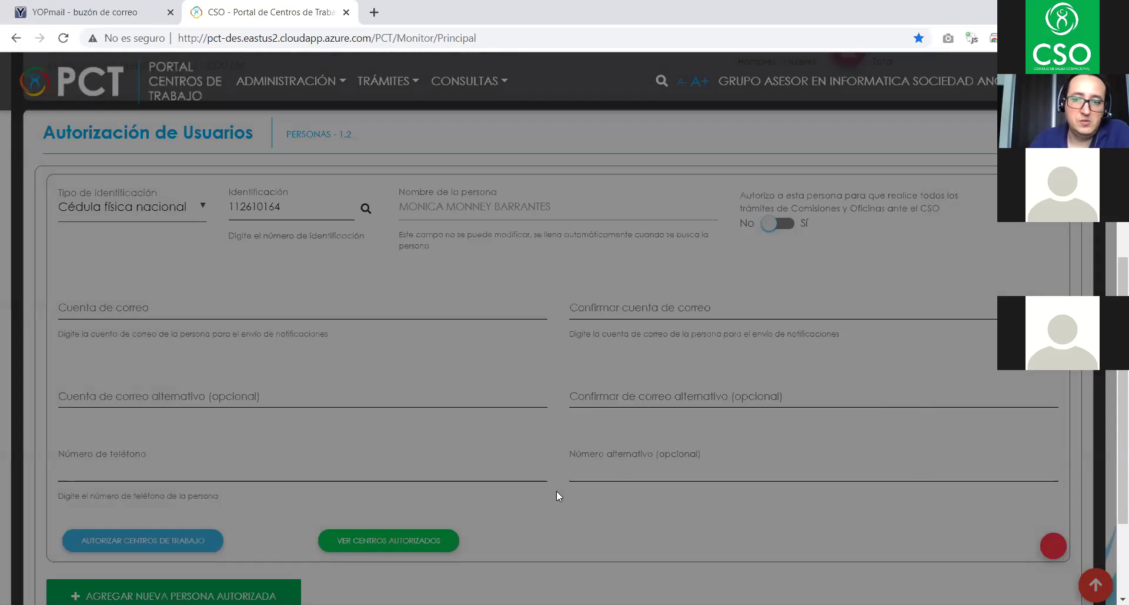
pyautogui.click(774, 224)
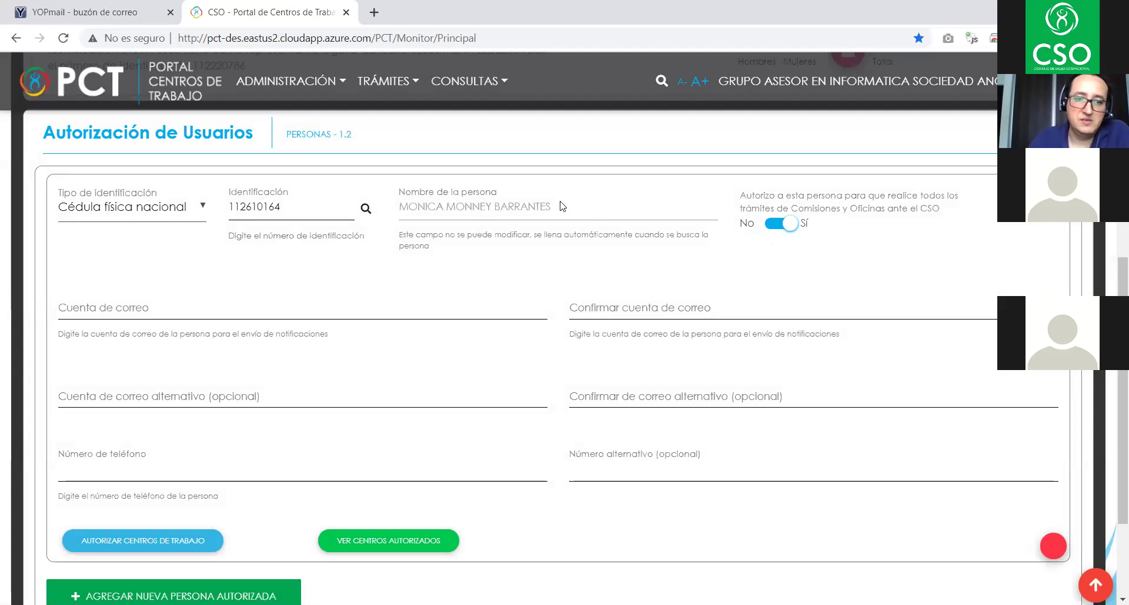
# - Type the person's e-mail in Cuenta de correo and Confirmar cuenta de correo, leaving alternates blank
pyautogui.click(148, 298)
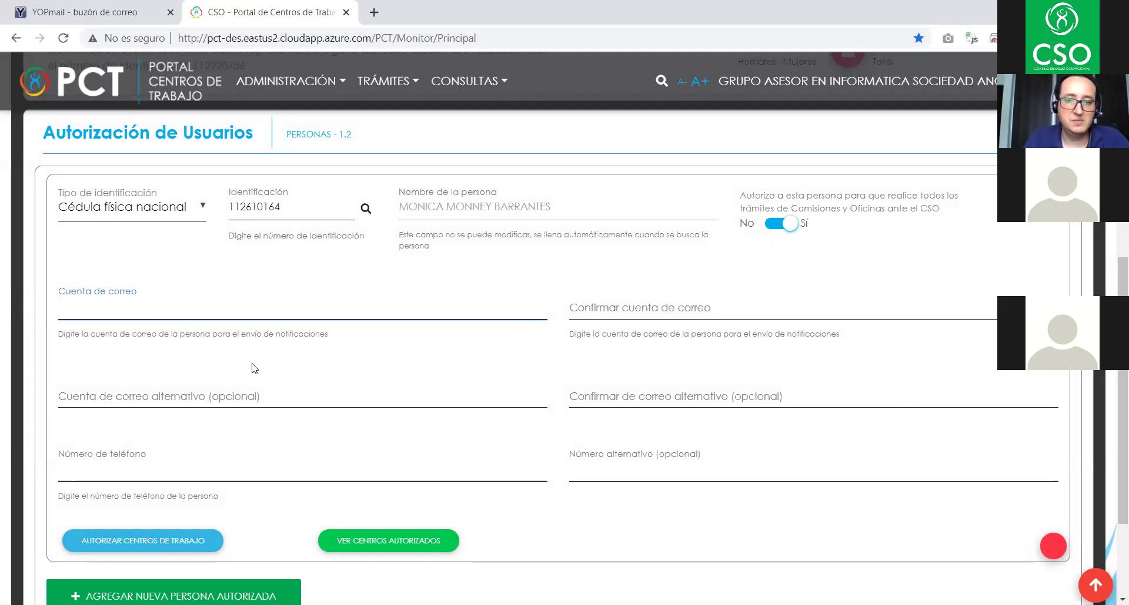
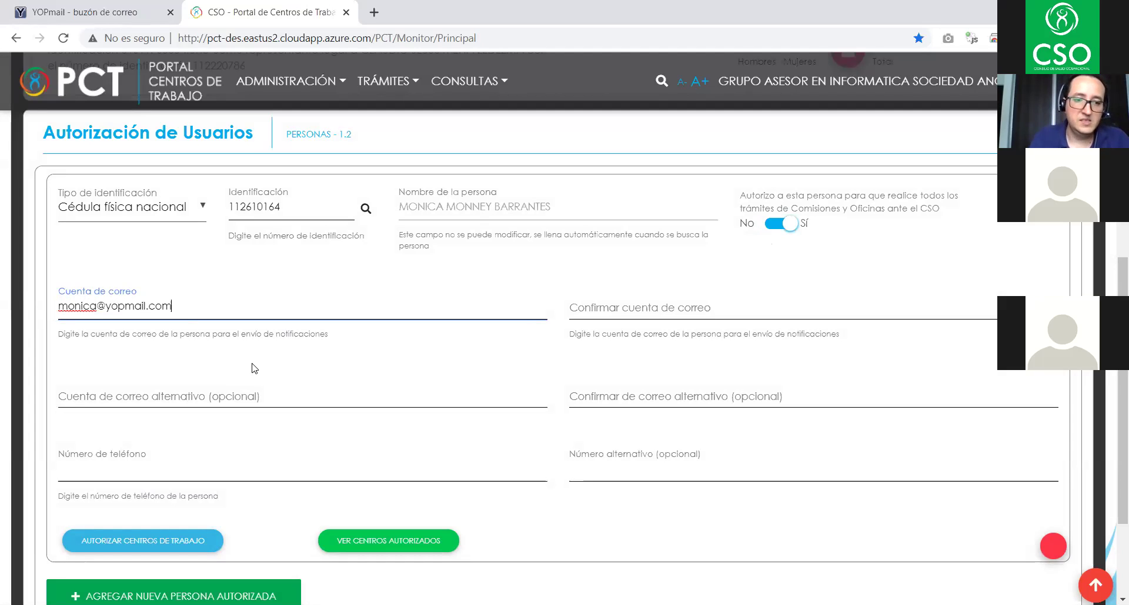
pyautogui.press('Tab')
pyautogui.click(254, 369)
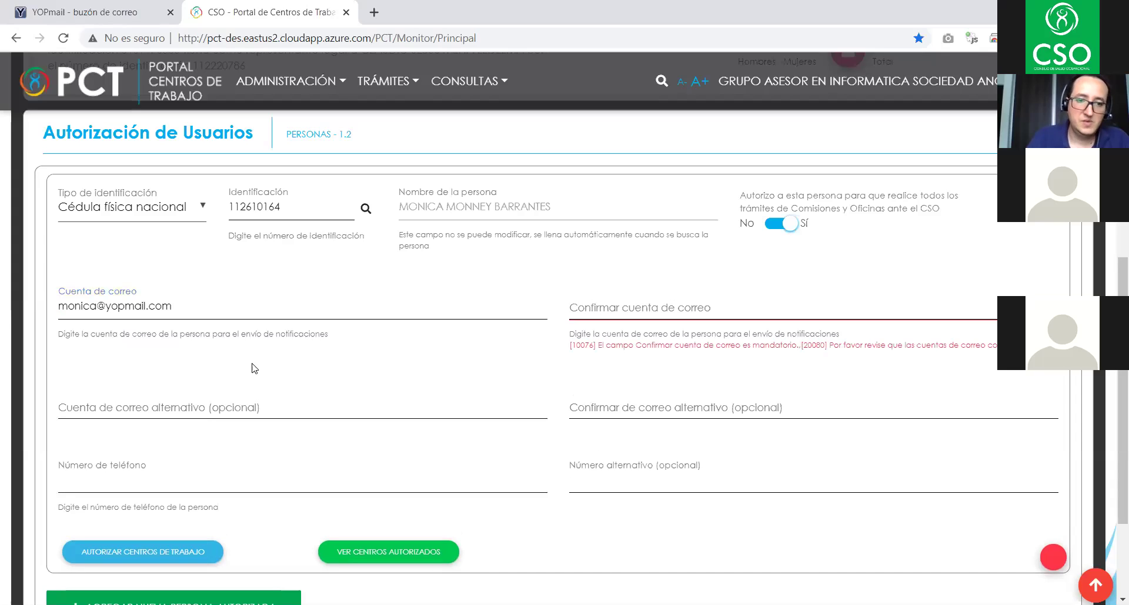
pyautogui.click(600, 313)
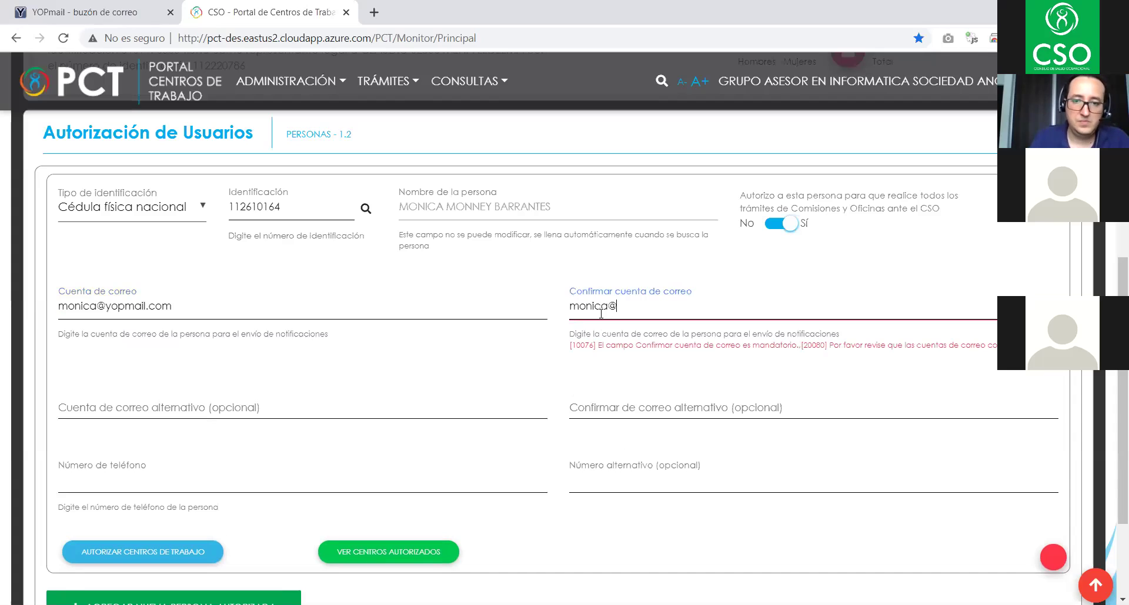
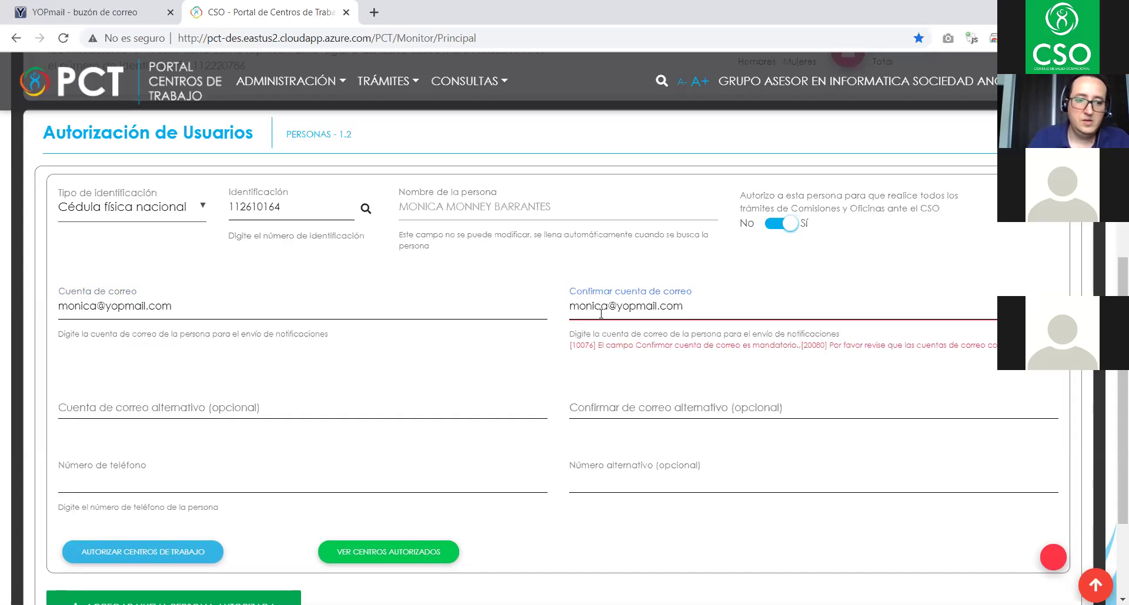
pyautogui.click(242, 407)
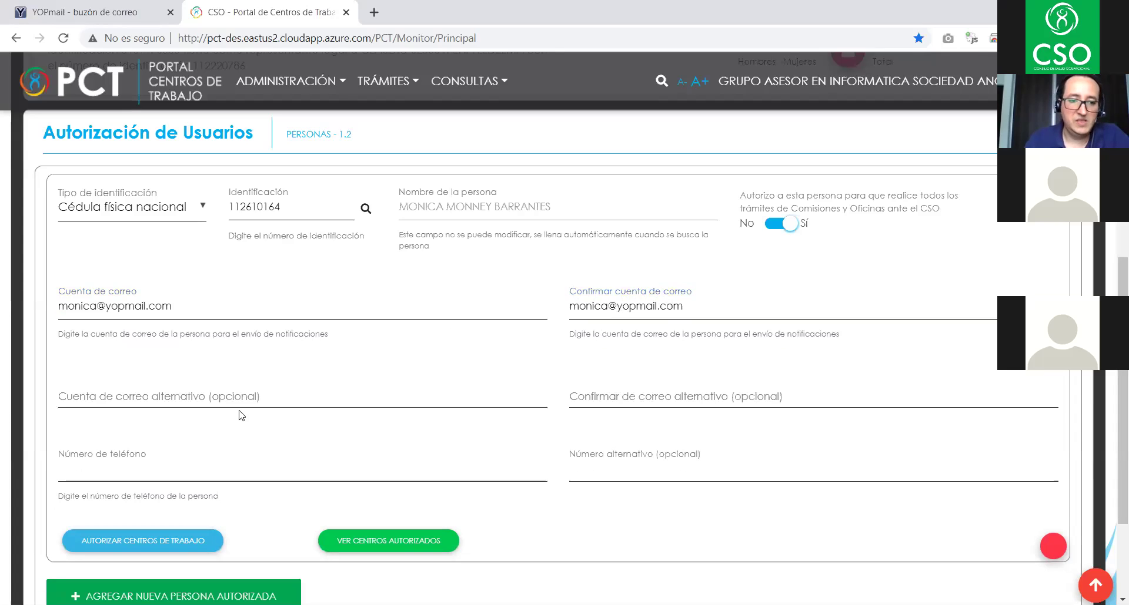
pyautogui.click(183, 391)
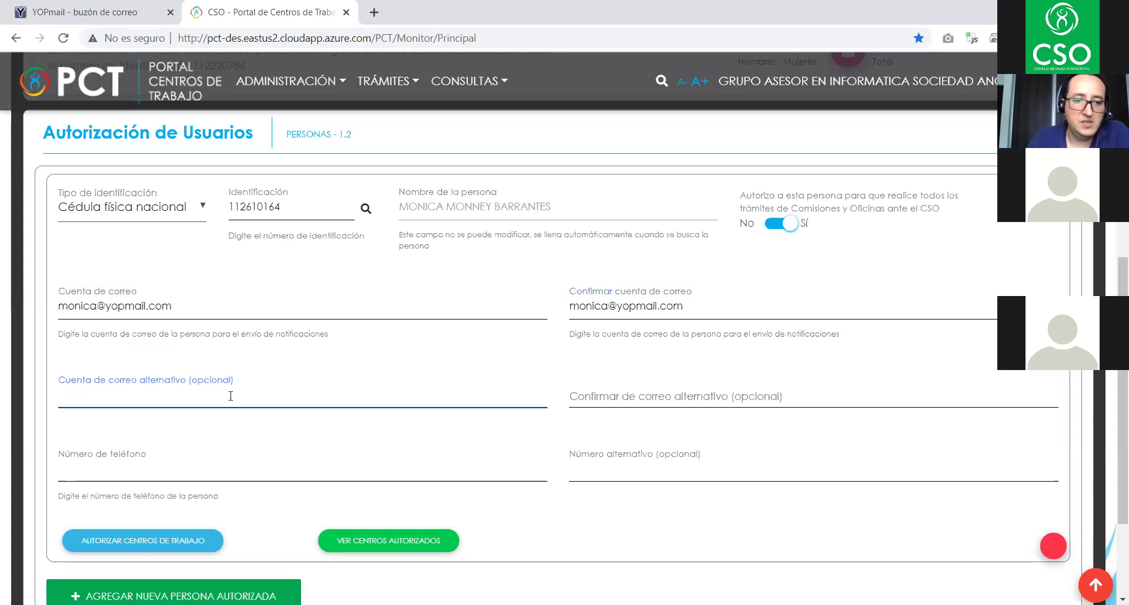
pyautogui.click(622, 397)
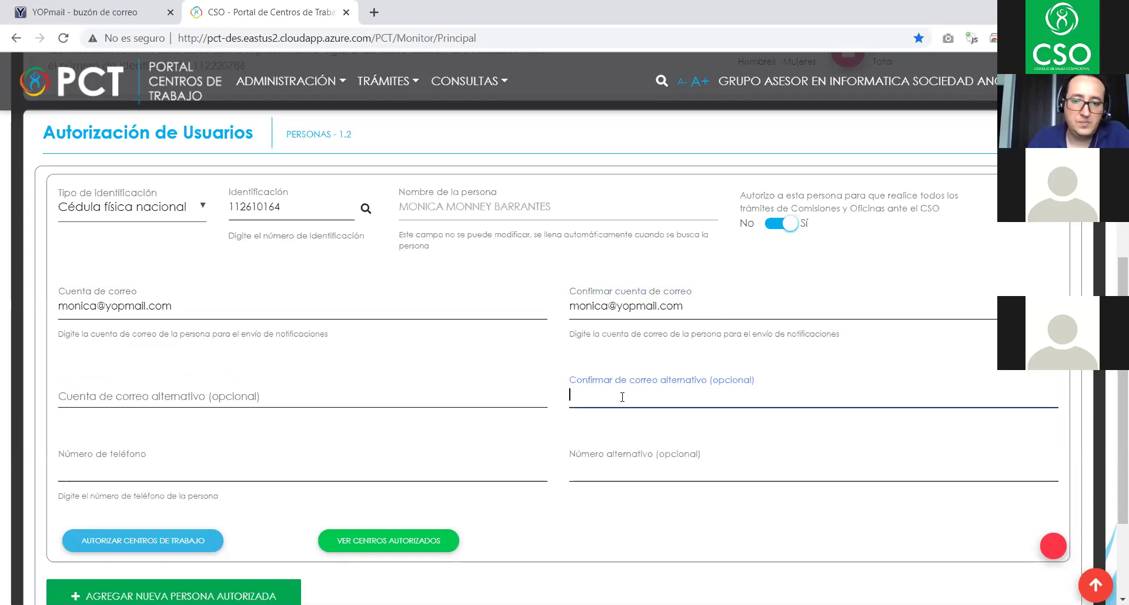
# - Enter the authorised person's phone number in the Número de teléfono field
pyautogui.scroll(-3, 618, 404)
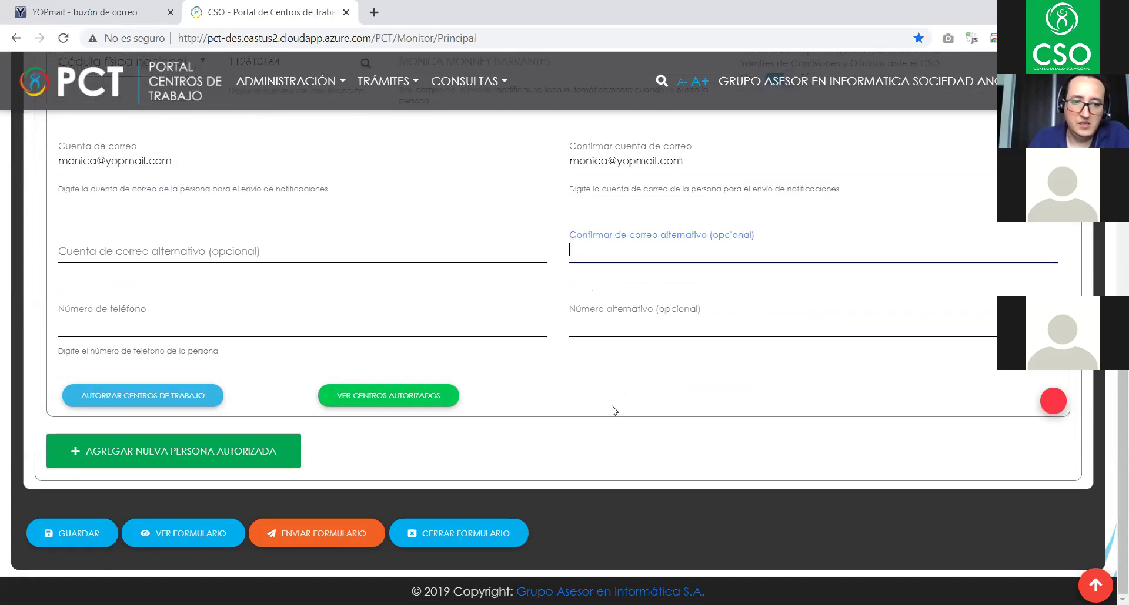
pyautogui.click(71, 322)
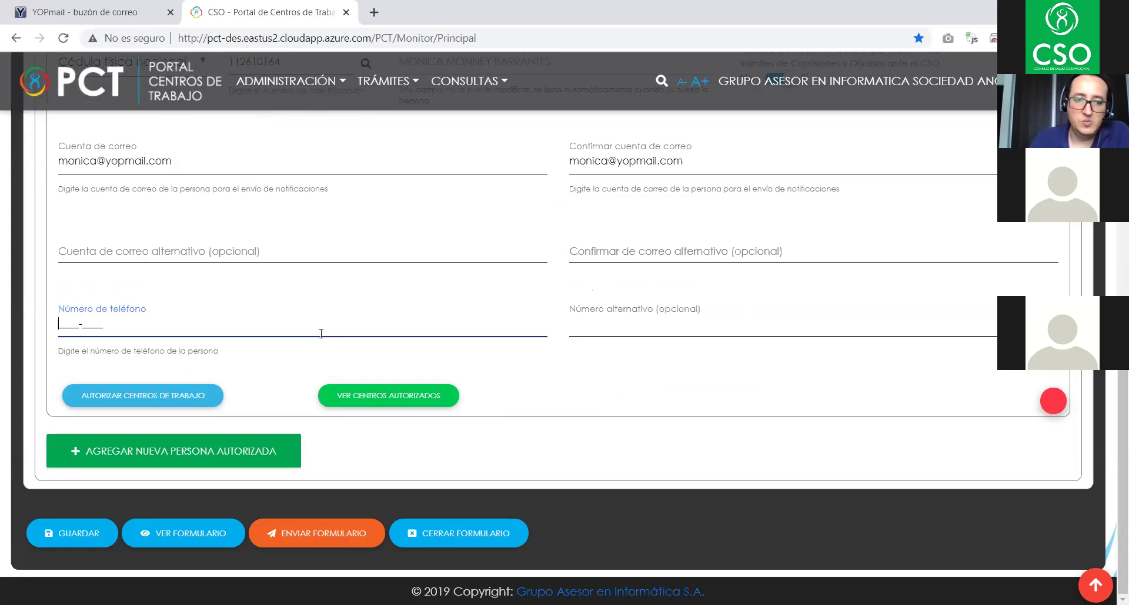
pyautogui.scroll(3, 320, 334)
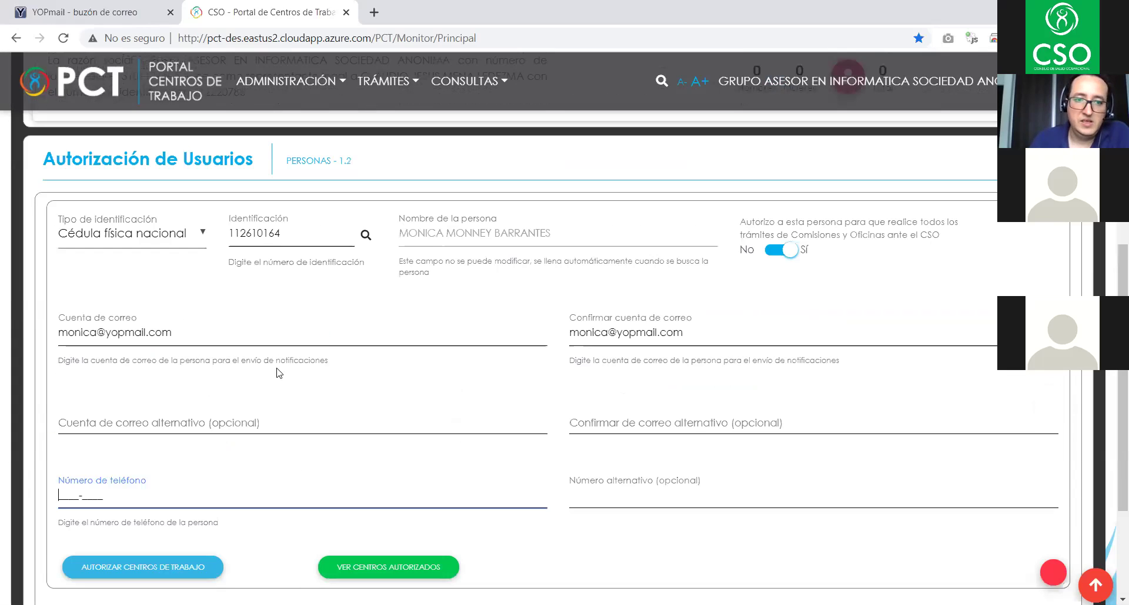
pyautogui.scroll(-3, 383, 344)
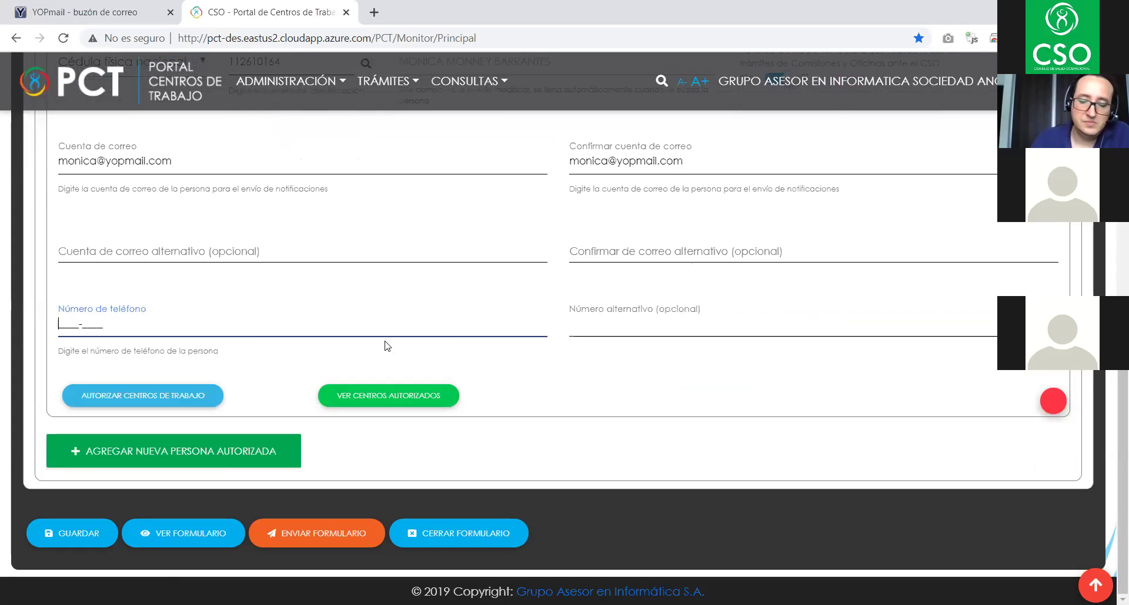
pyautogui.write('6004-5')
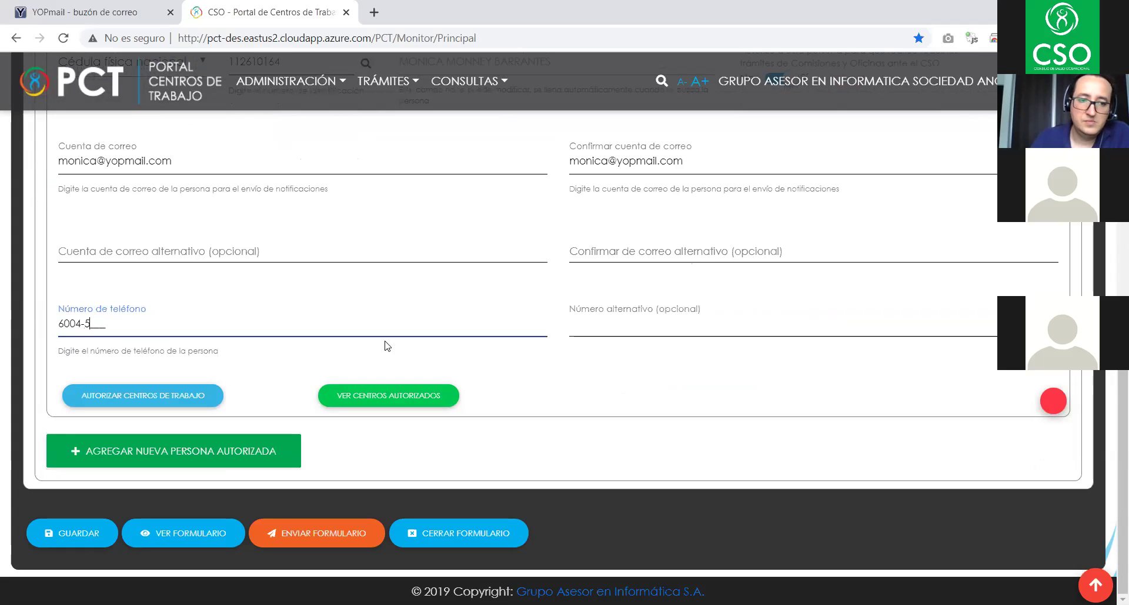
pyautogui.write('040')
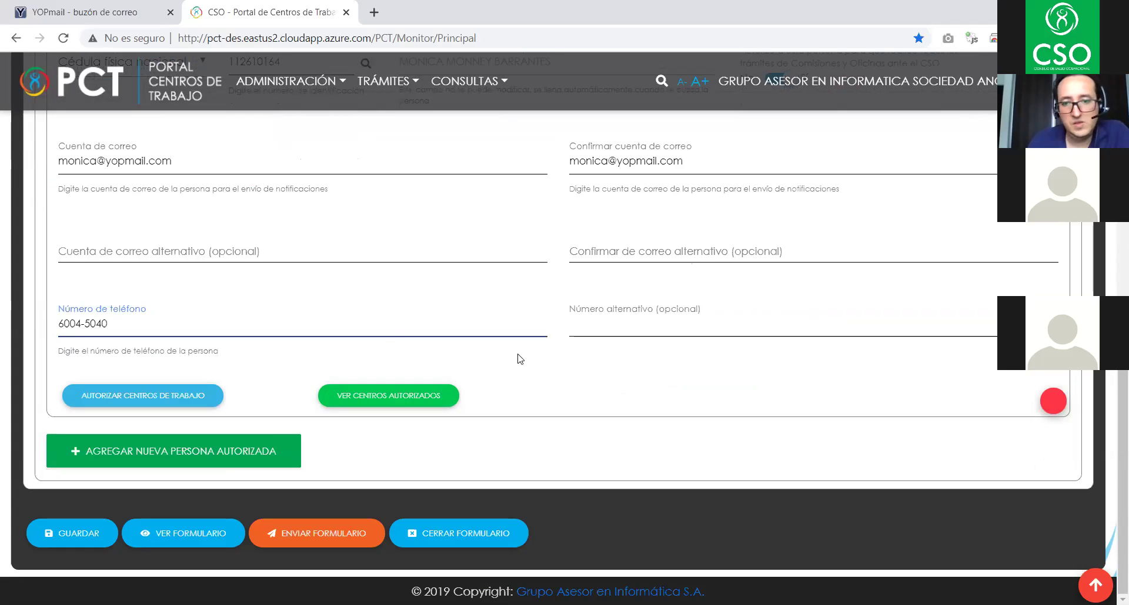
pyautogui.click(629, 333)
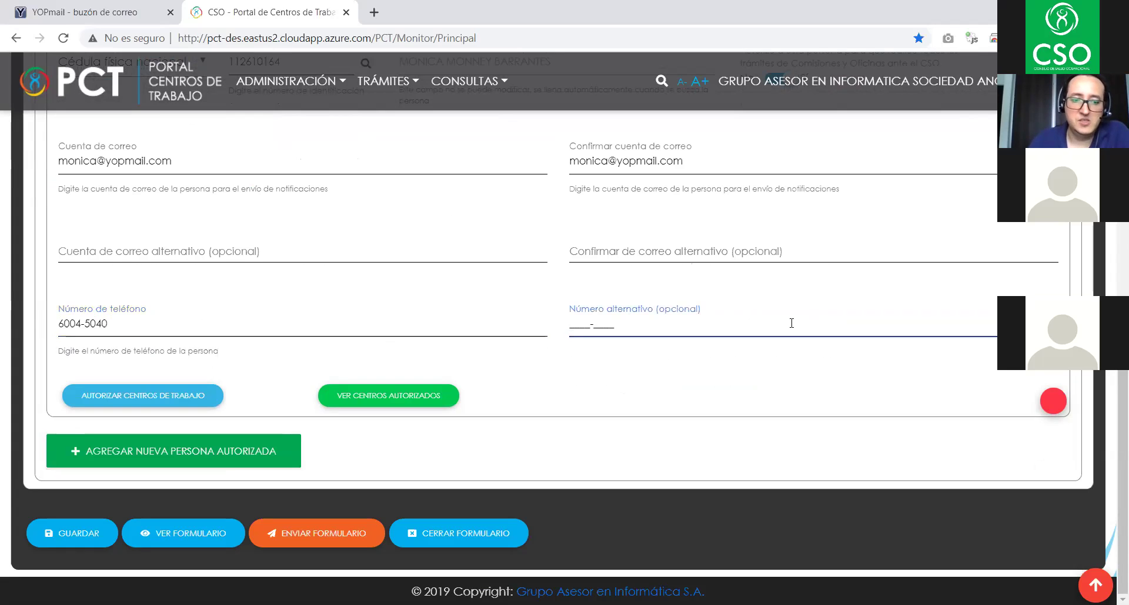
pyautogui.scroll(3, 789, 329)
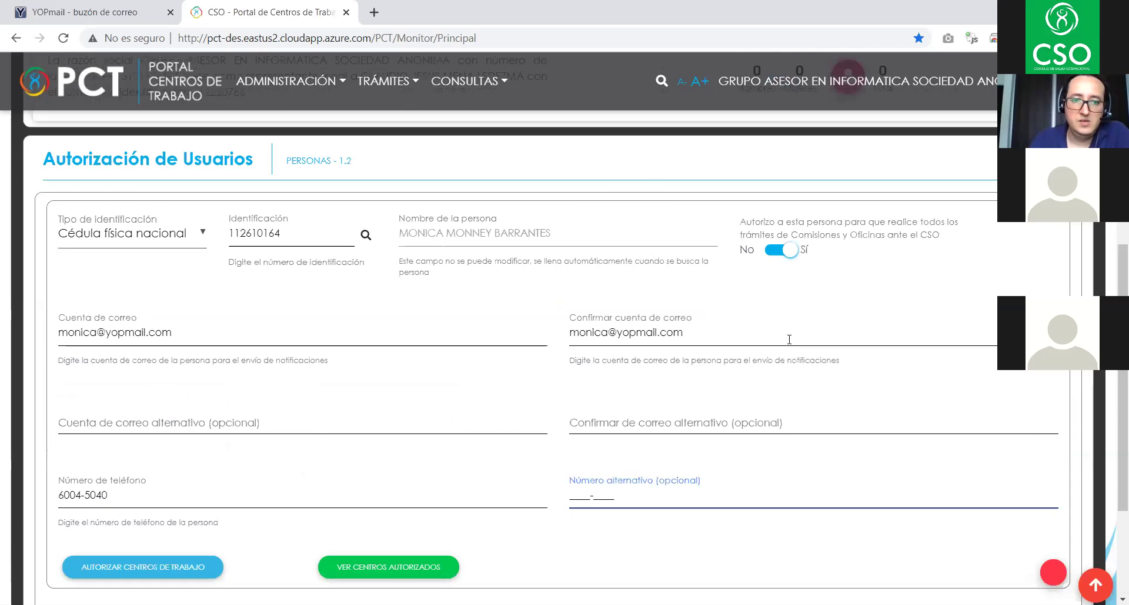
pyautogui.scroll(-3, 789, 338)
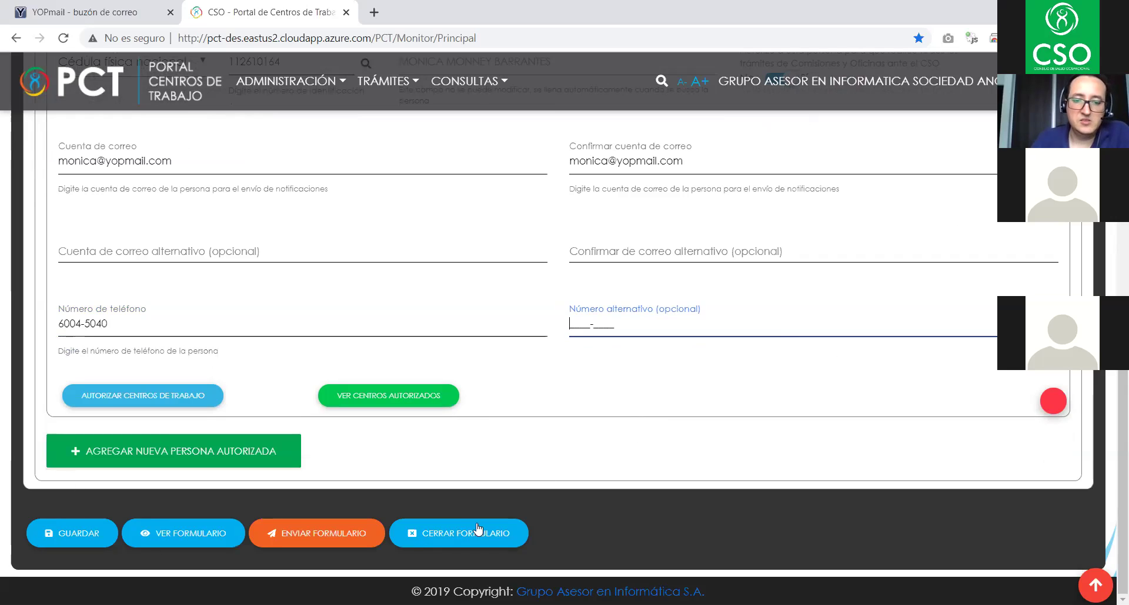
# - Save the authorised person's record, then preview and close the generated F03 form
pyautogui.click(59, 535)
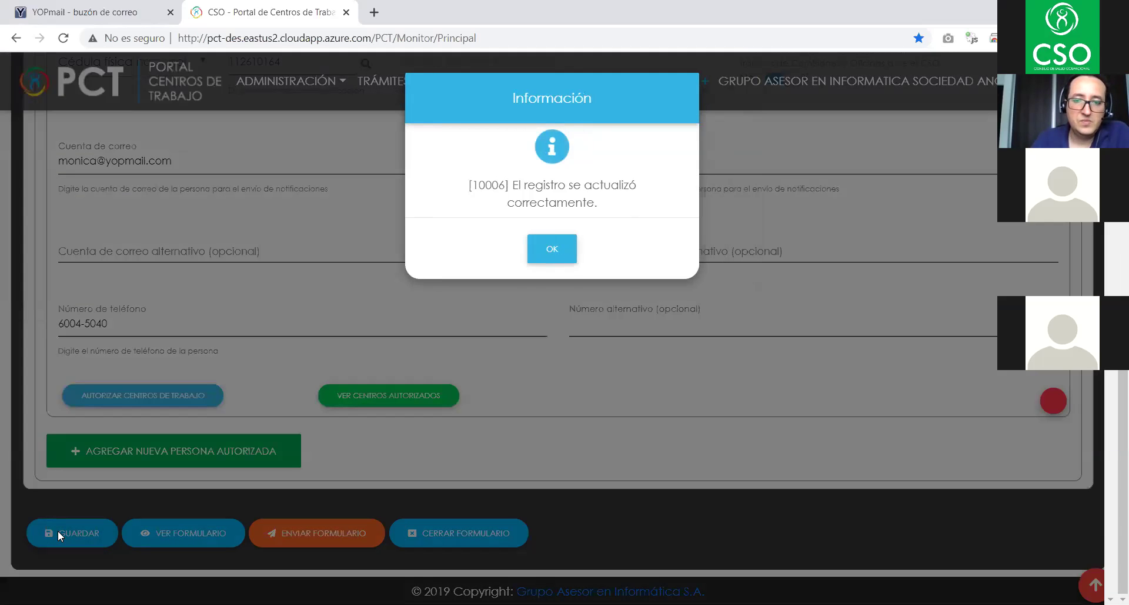
pyautogui.click(556, 250)
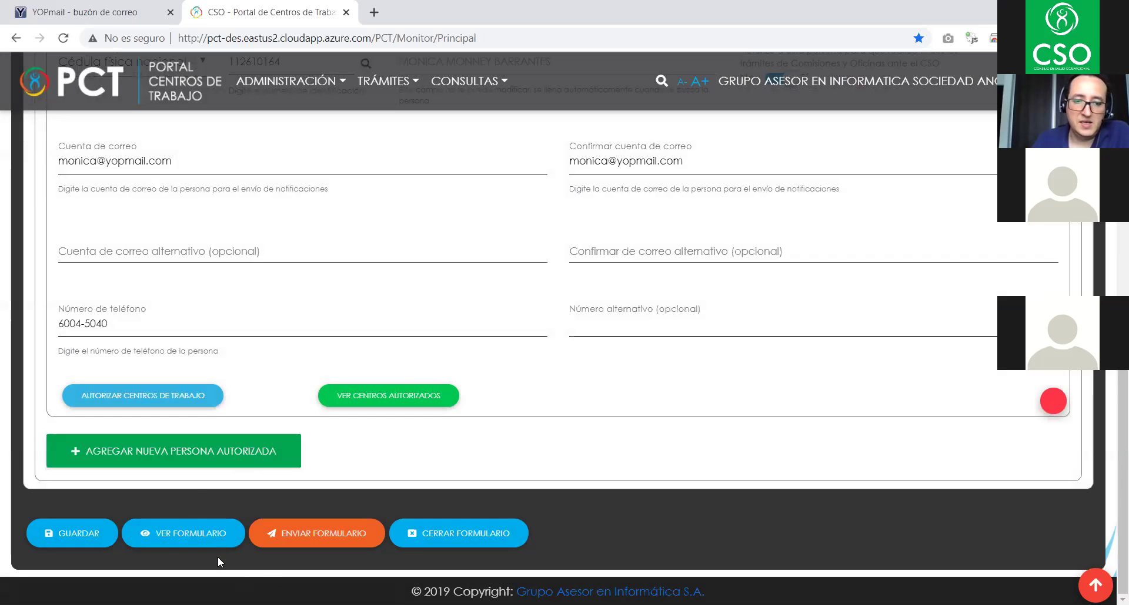
pyautogui.click(185, 530)
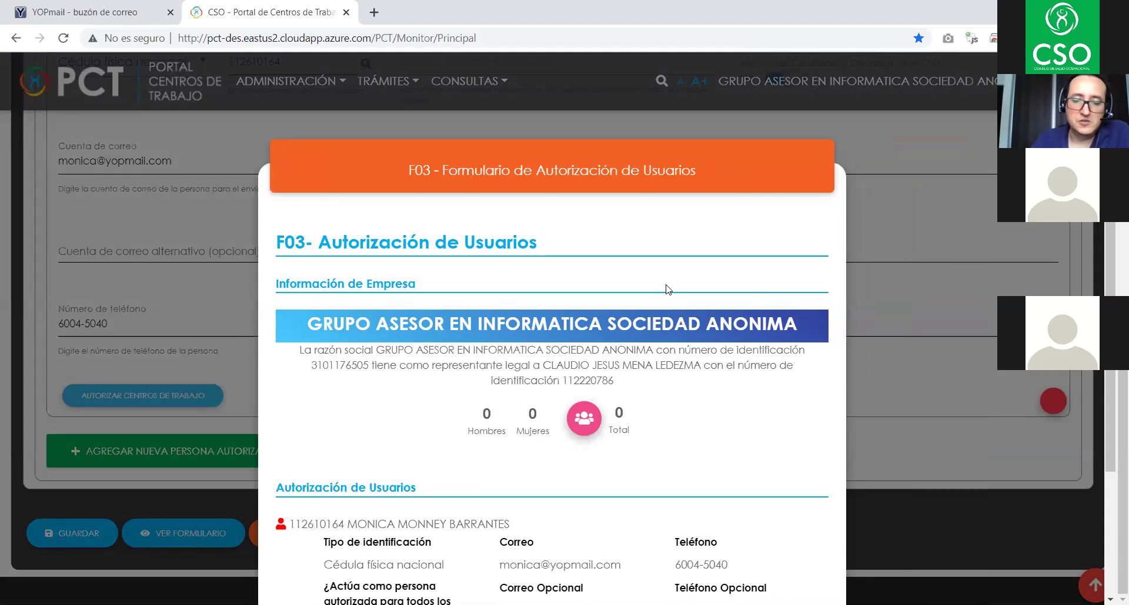
pyautogui.scroll(-3, 667, 294)
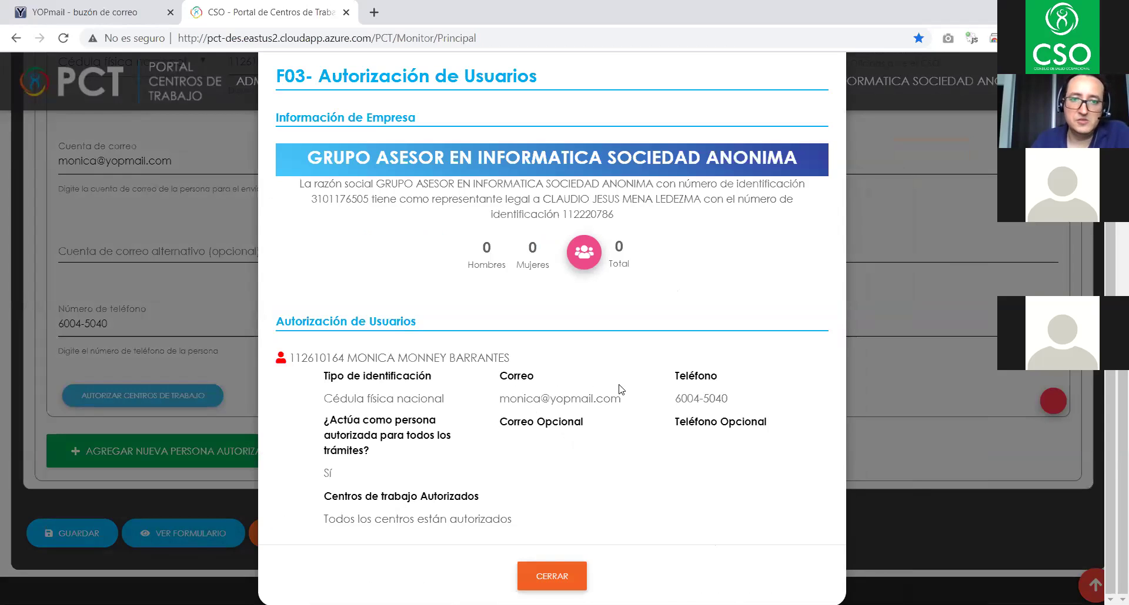
pyautogui.click(542, 579)
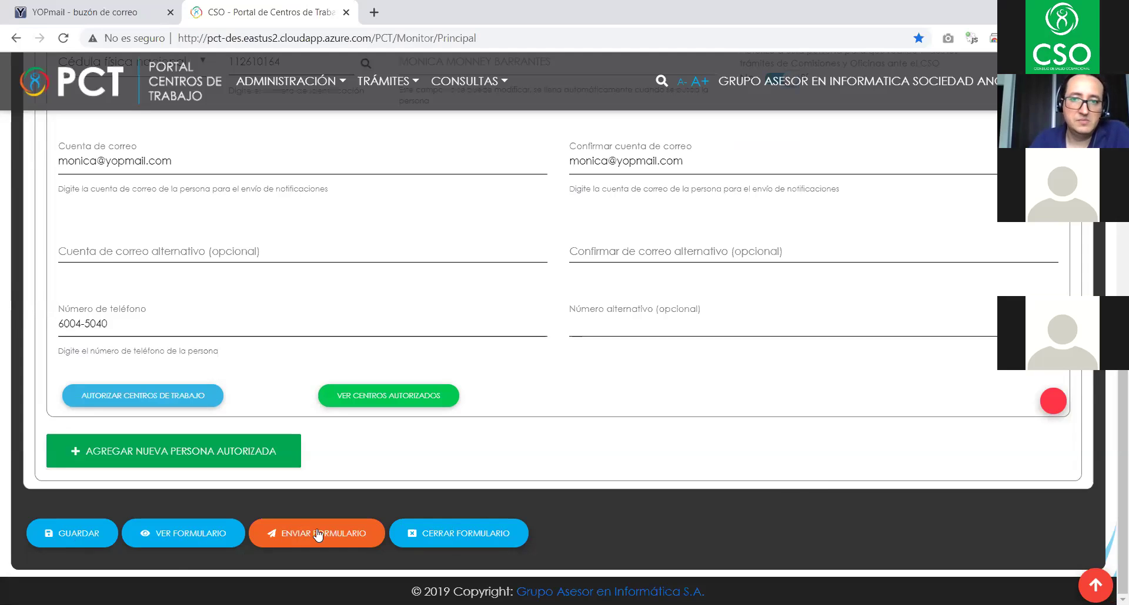
# - Submit the F03 authorisation form and acknowledge the update confirmation
pyautogui.click(296, 535)
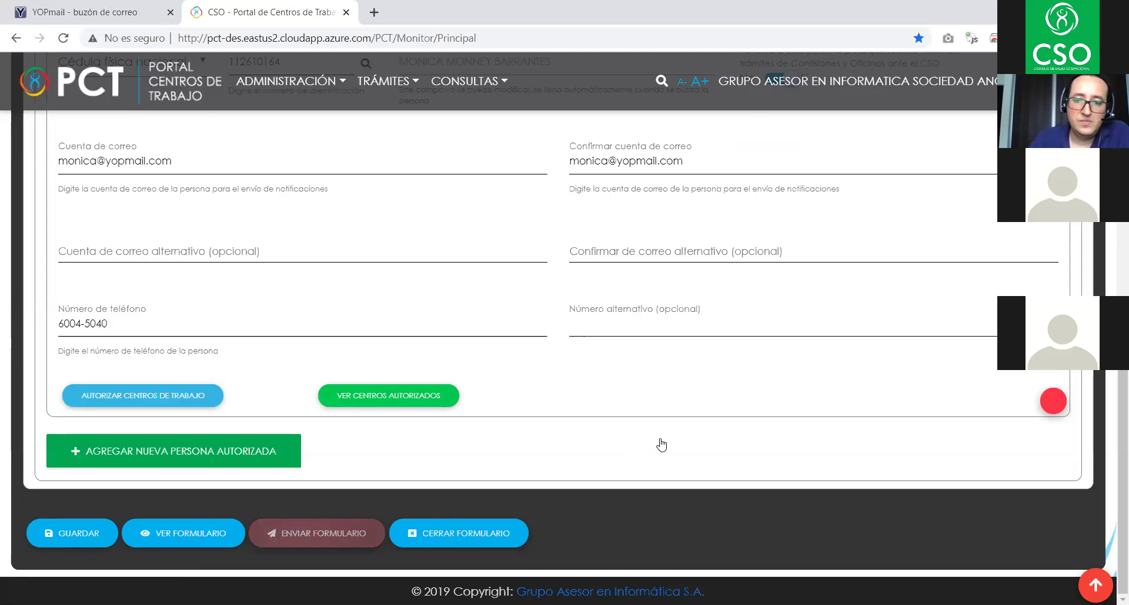
pyautogui.scroll(6, 659, 453)
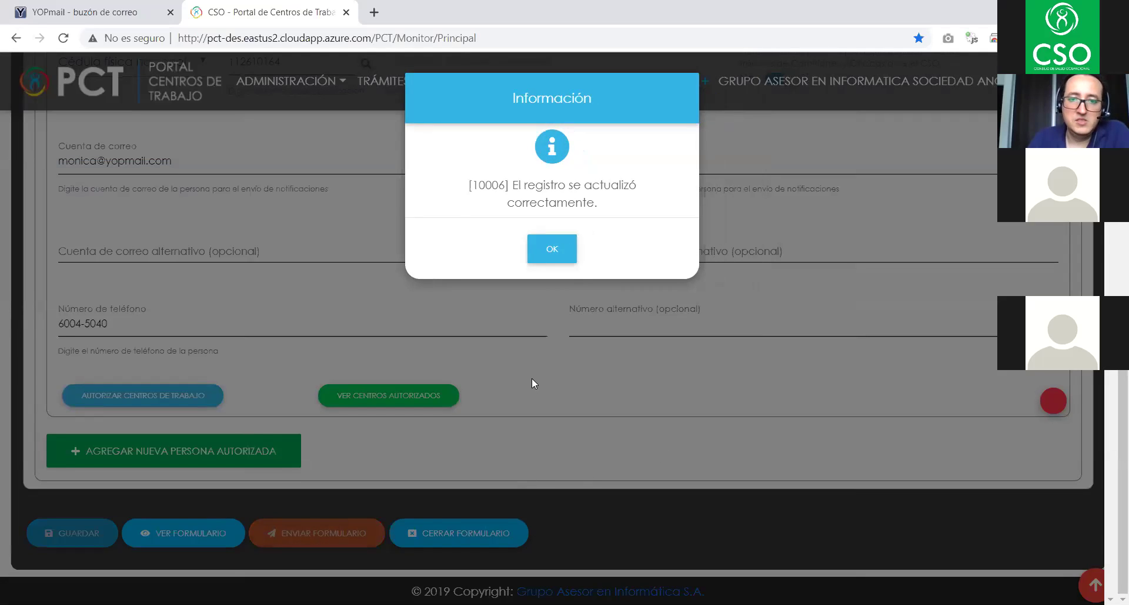
pyautogui.click(554, 250)
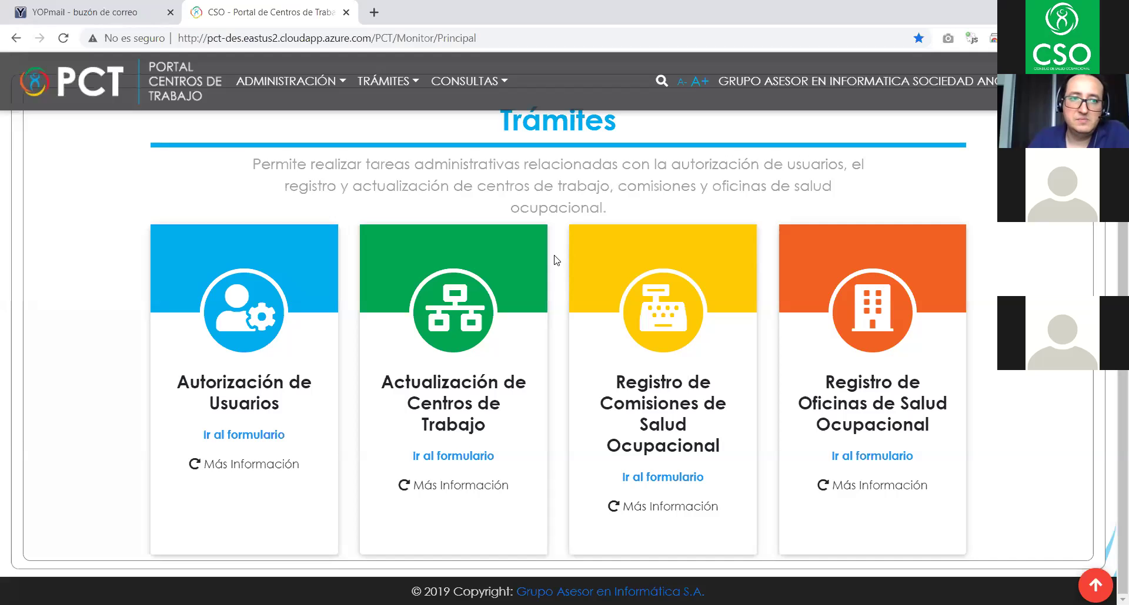
# - Reopen the F03 Autorización de Usuarios form from TRÁMITES > Razón Social
pyautogui.scroll(2, 555, 258)
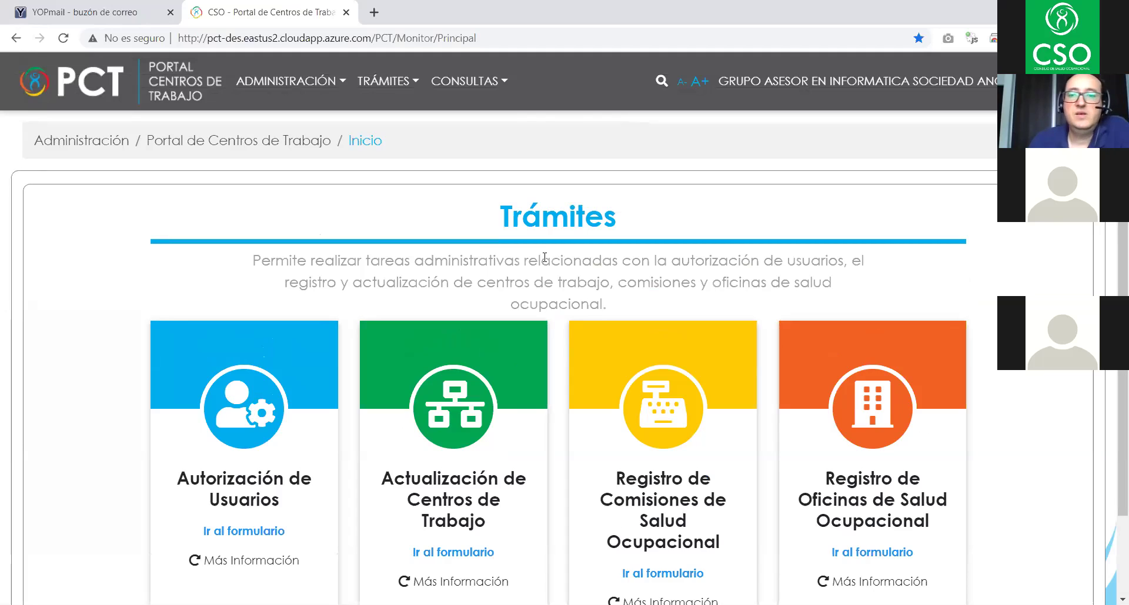
pyautogui.click(389, 86)
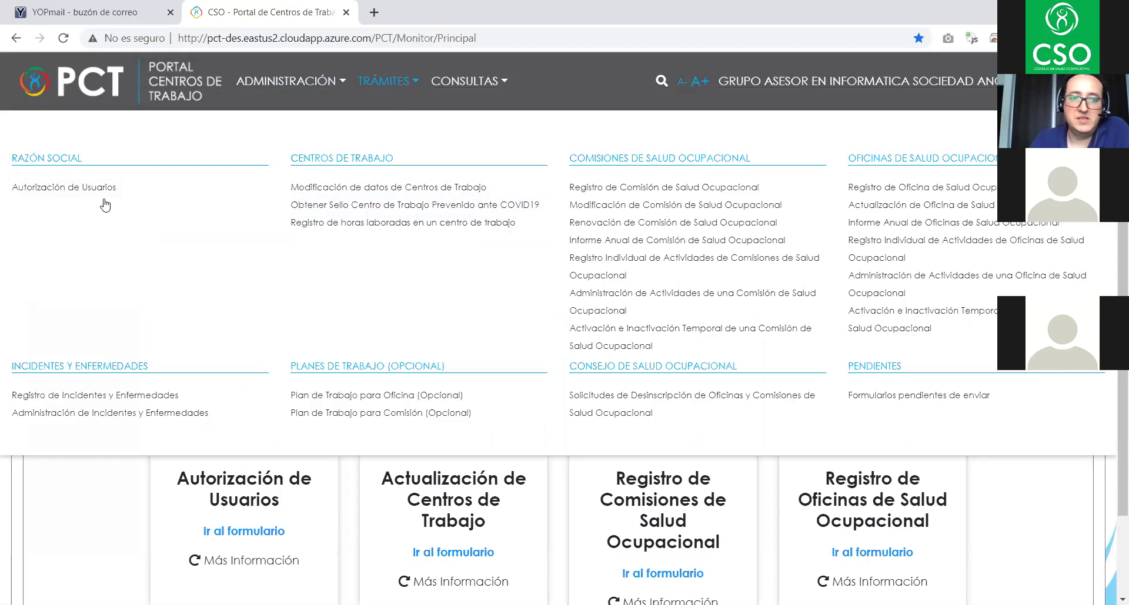
pyautogui.click(71, 194)
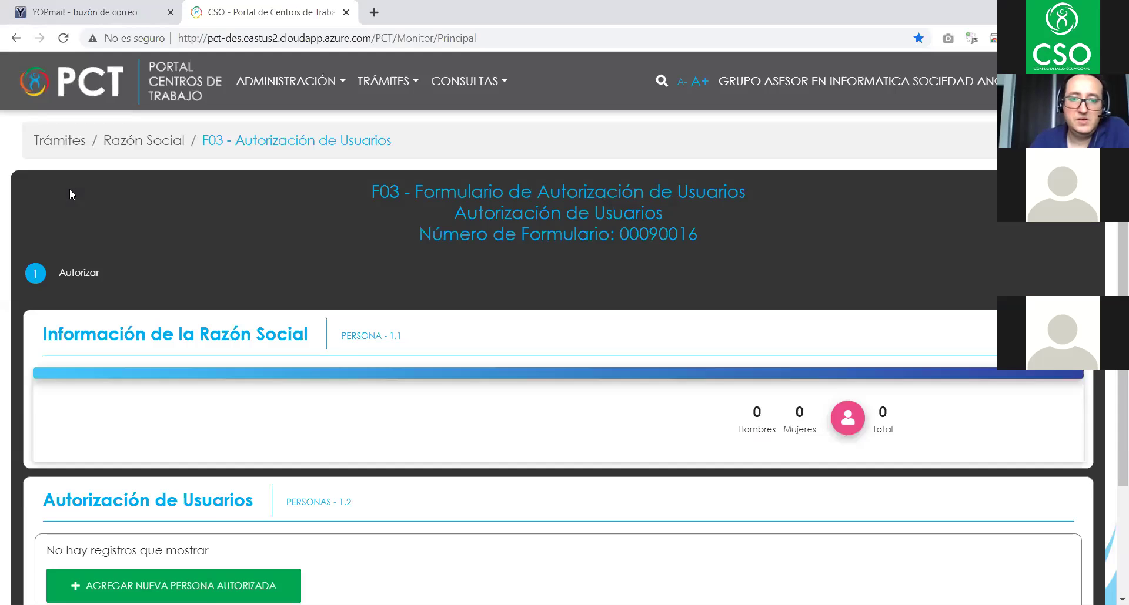
# - Scroll through form 00090016 to check the authorised person's saved details
pyautogui.scroll(-5, 658, 233)
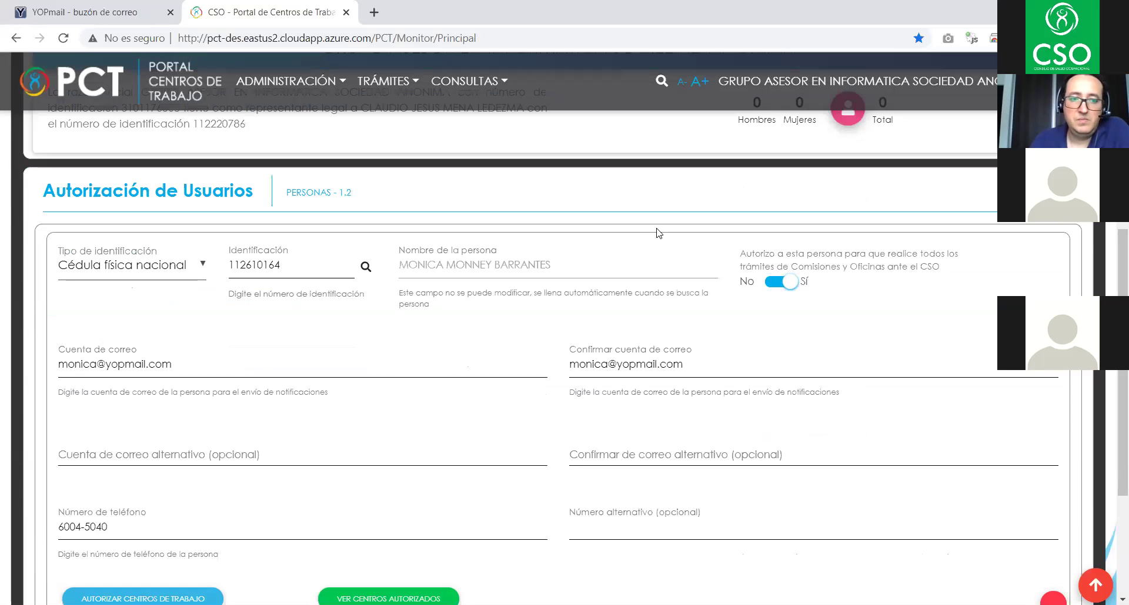
pyautogui.scroll(-3, 658, 234)
pyautogui.scroll(3, 659, 234)
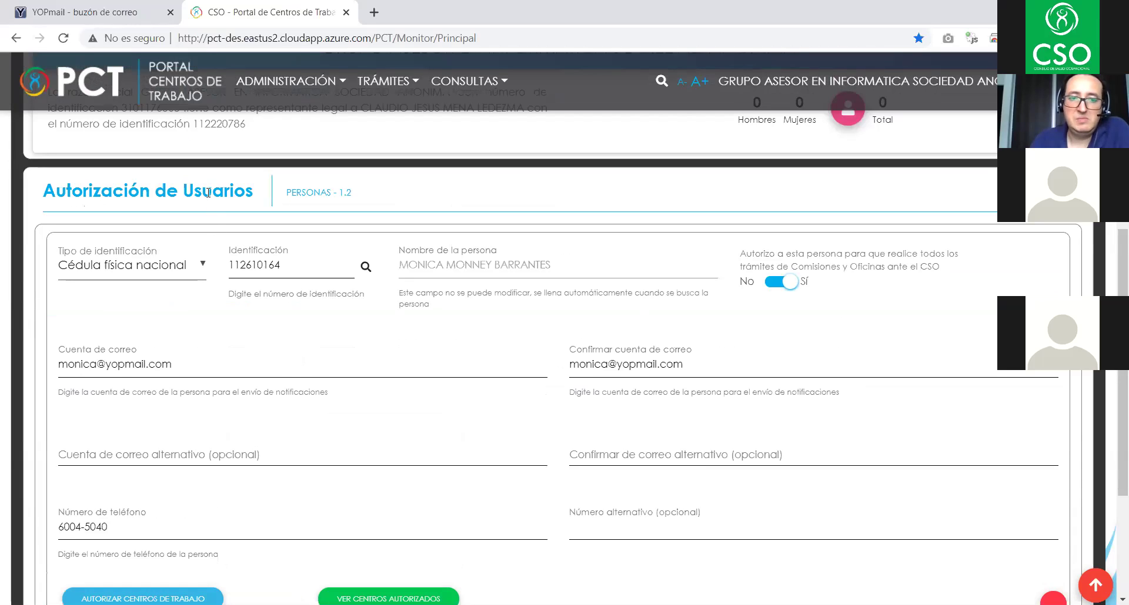
pyautogui.scroll(-3, 503, 278)
pyautogui.scroll(3, 503, 278)
pyautogui.scroll(-3, 465, 286)
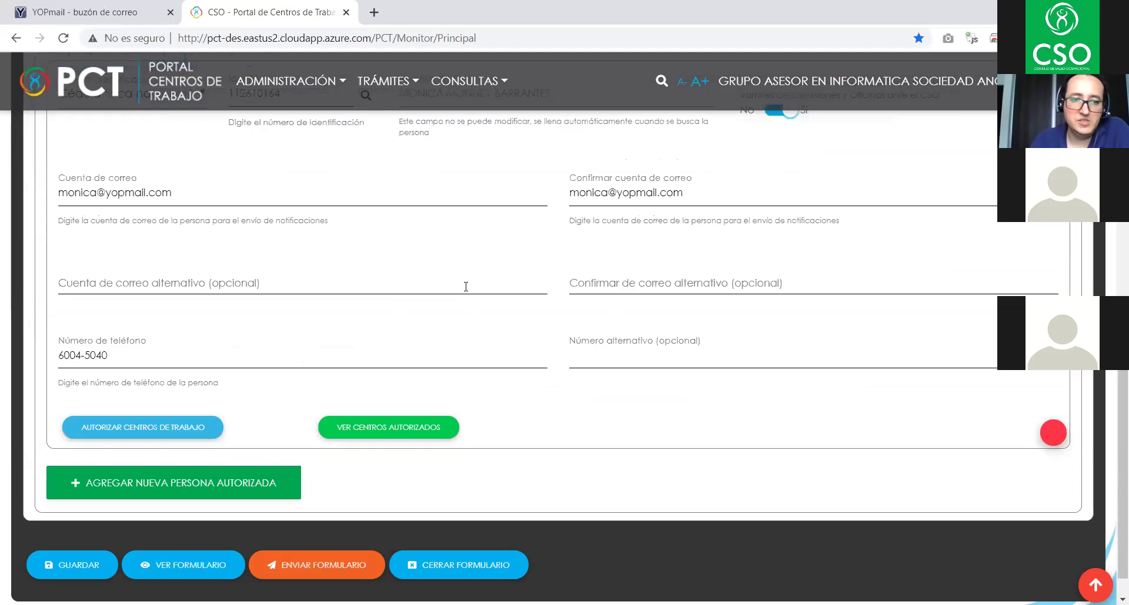
pyautogui.scroll(3, 447, 279)
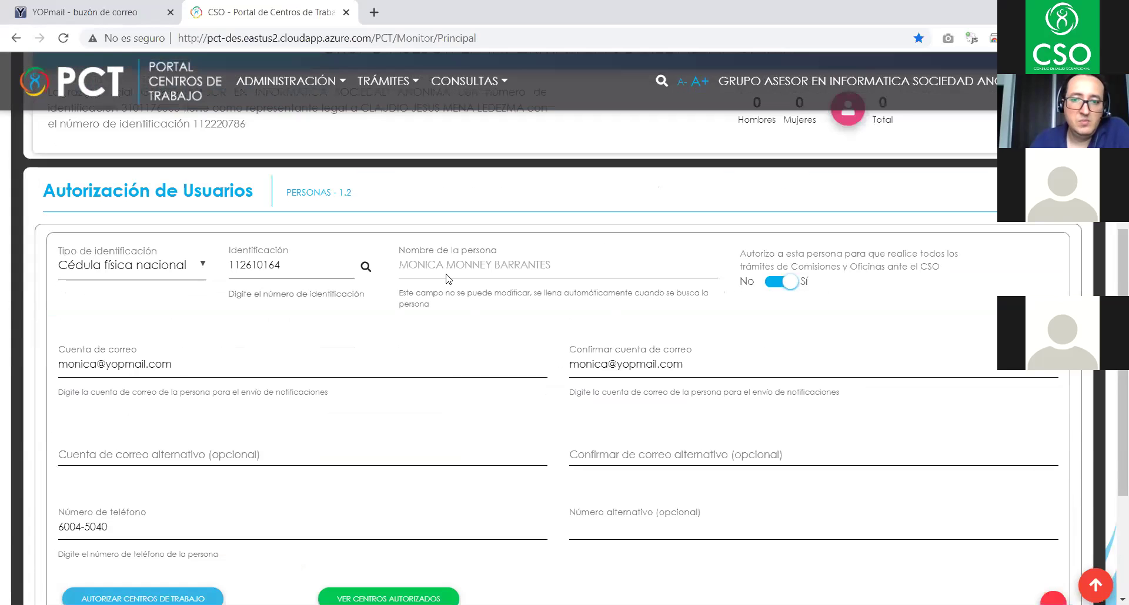
pyautogui.scroll(-3, 412, 282)
pyautogui.scroll(3, 441, 307)
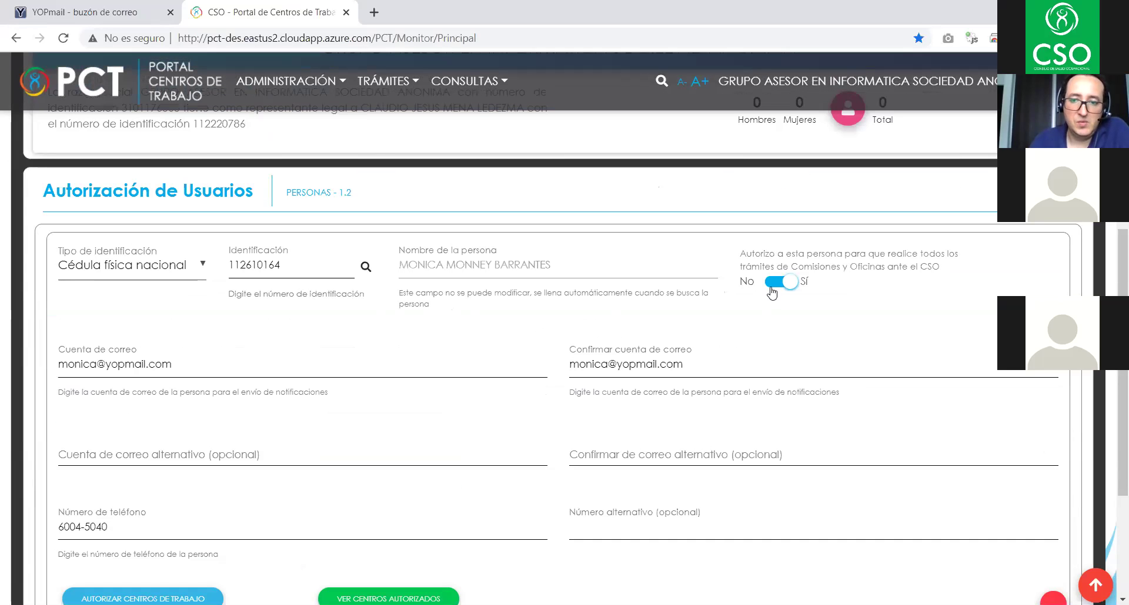
pyautogui.scroll(-3, 790, 292)
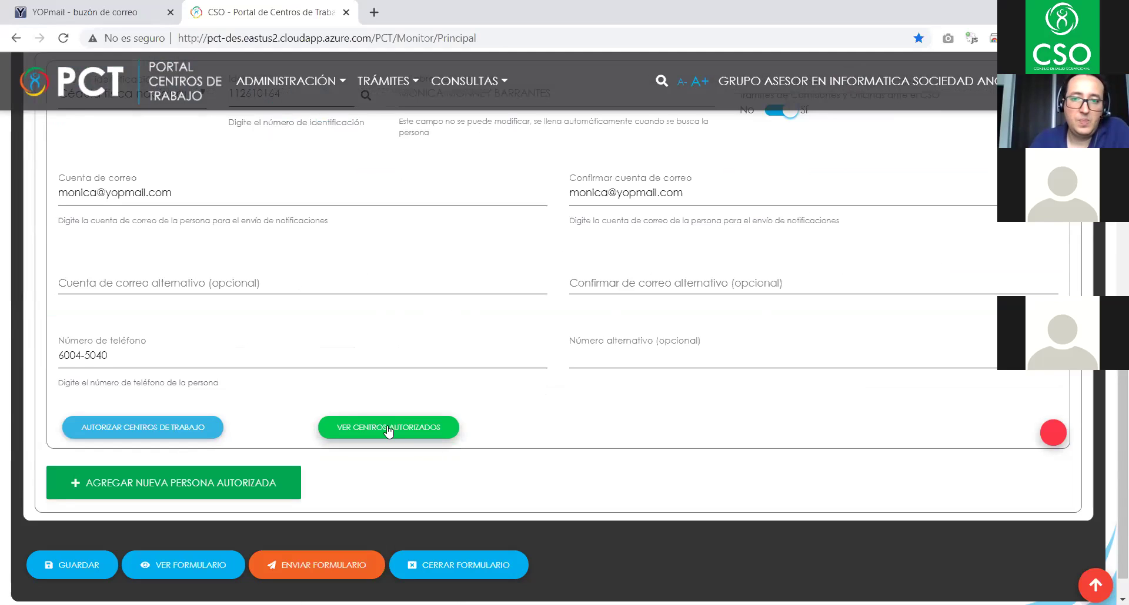
pyautogui.scroll(3, 387, 431)
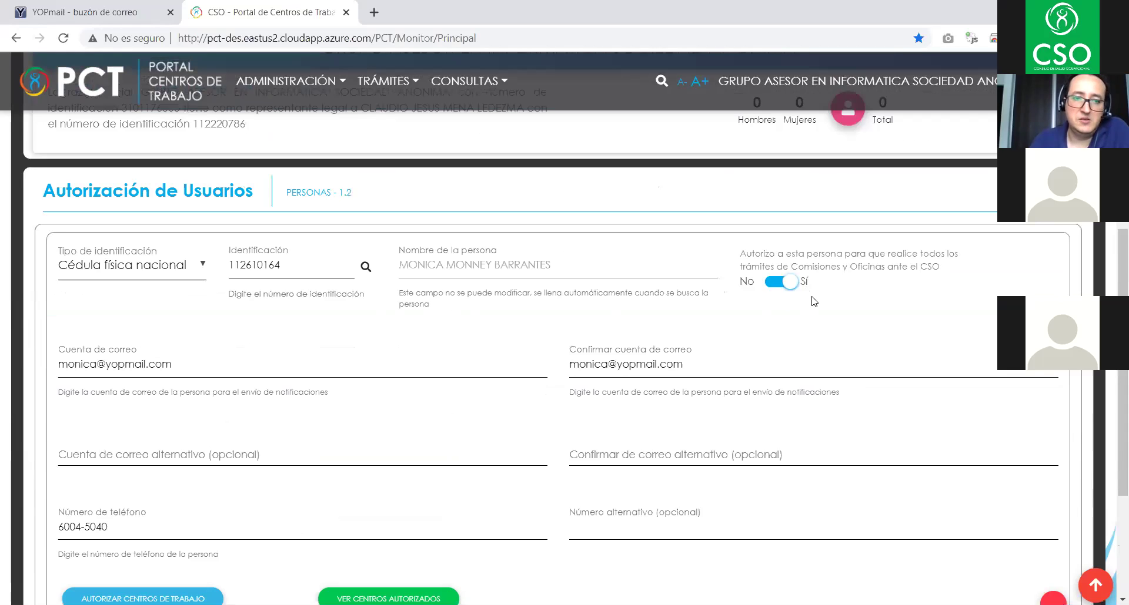
pyautogui.scroll(-3, 813, 306)
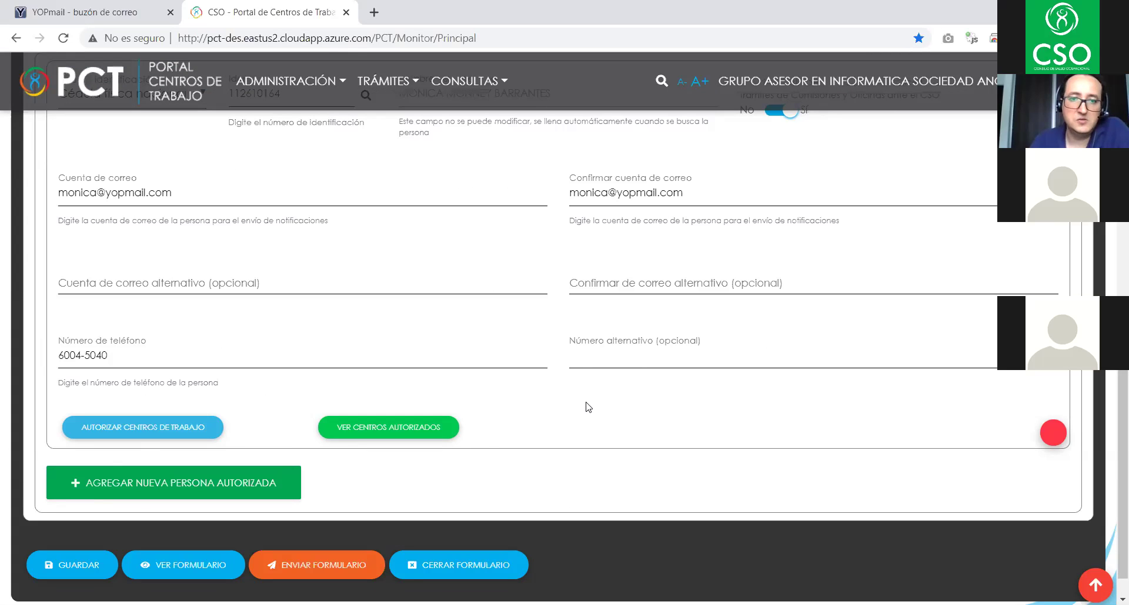
pyautogui.scroll(9, 660, 414)
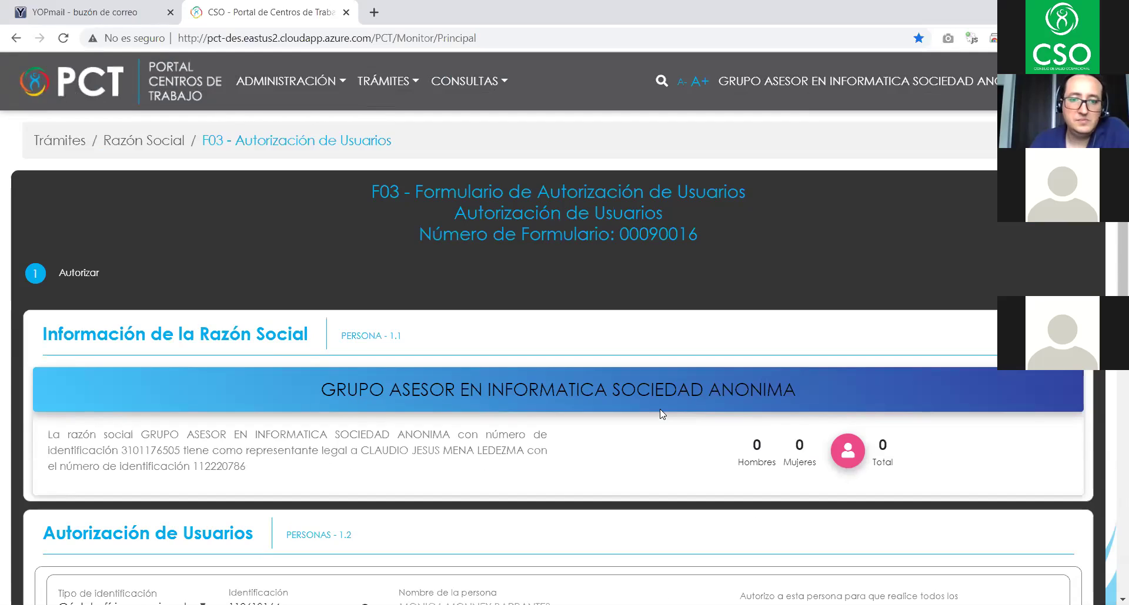
pyautogui.scroll(-3, 660, 412)
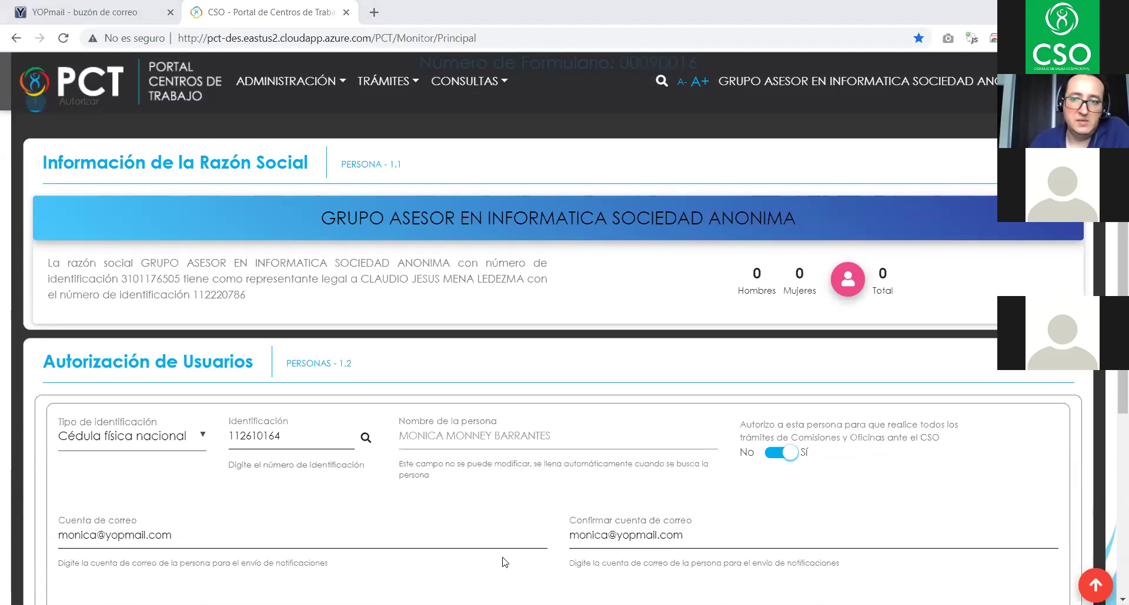
# - Return to Inicio and open the F04 Modificación de datos de Centros de Trabajo form
pyautogui.click(296, 81)
pyautogui.click(23, 187)
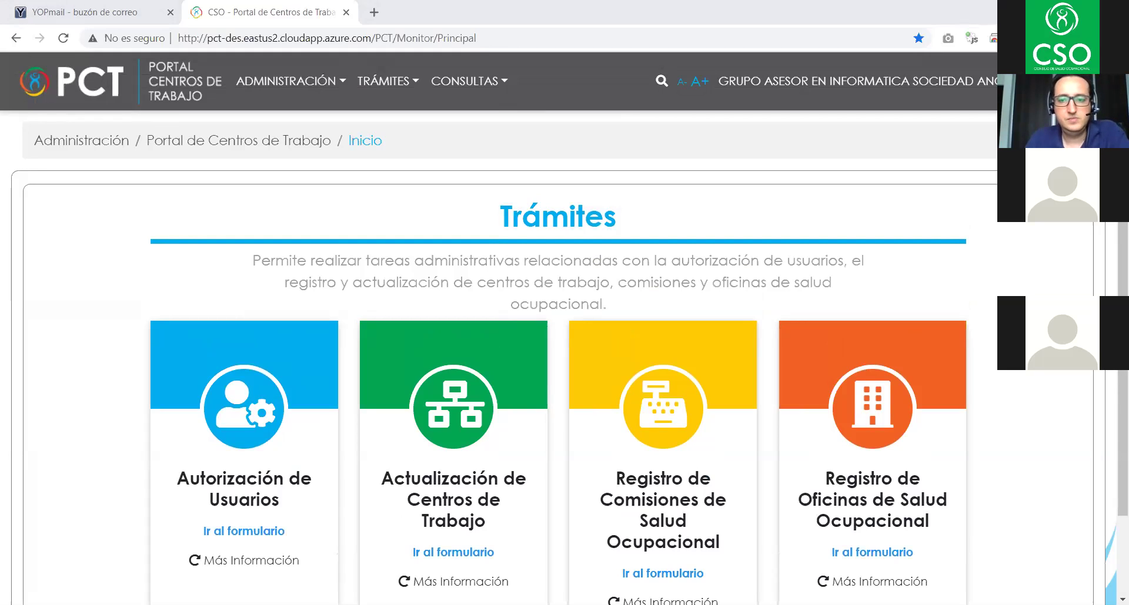
pyautogui.click(386, 87)
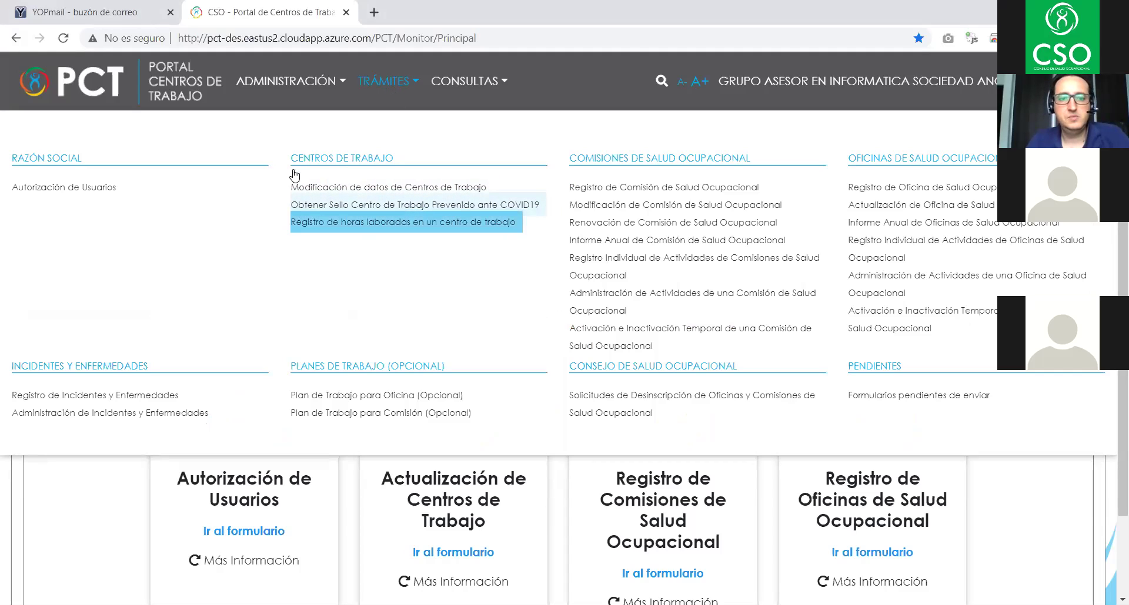
pyautogui.click(421, 188)
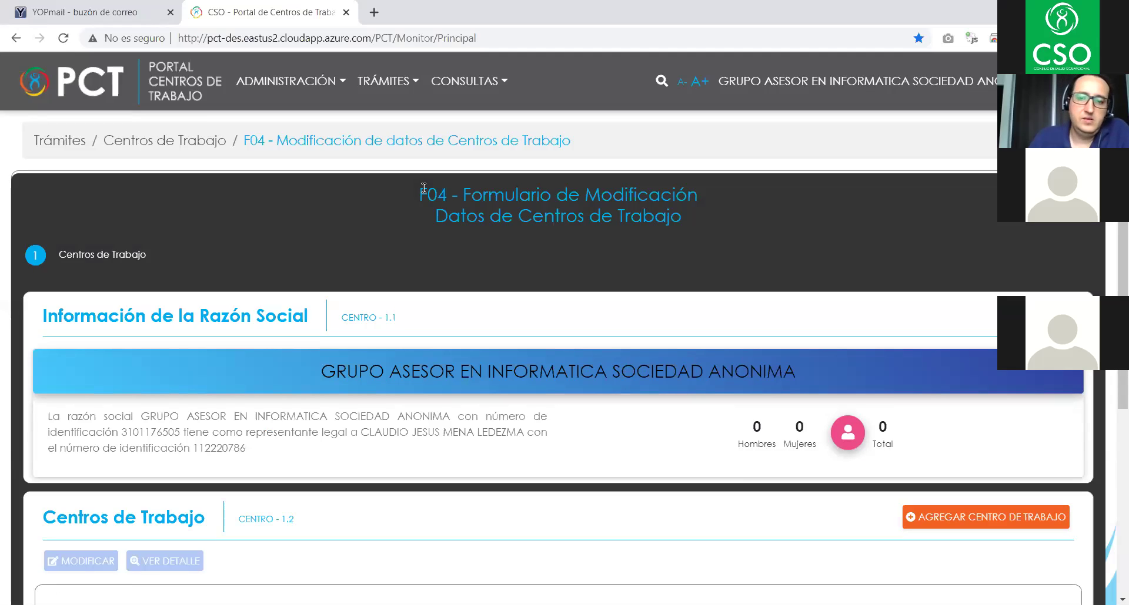
pyautogui.scroll(-3, 608, 271)
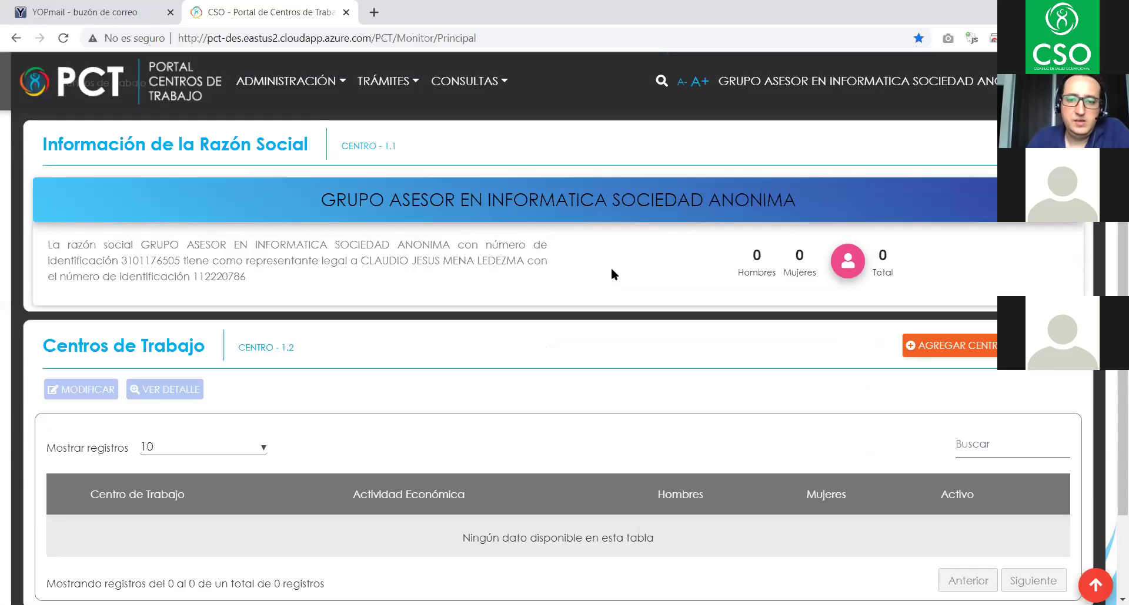
pyautogui.scroll(-3, 616, 273)
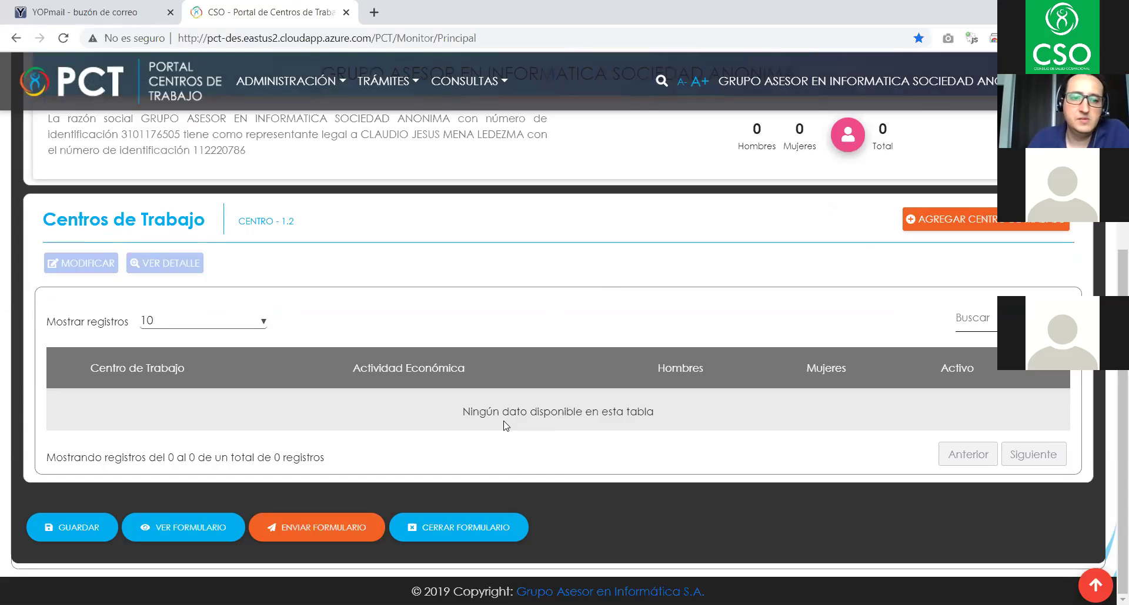
pyautogui.scroll(3, 505, 423)
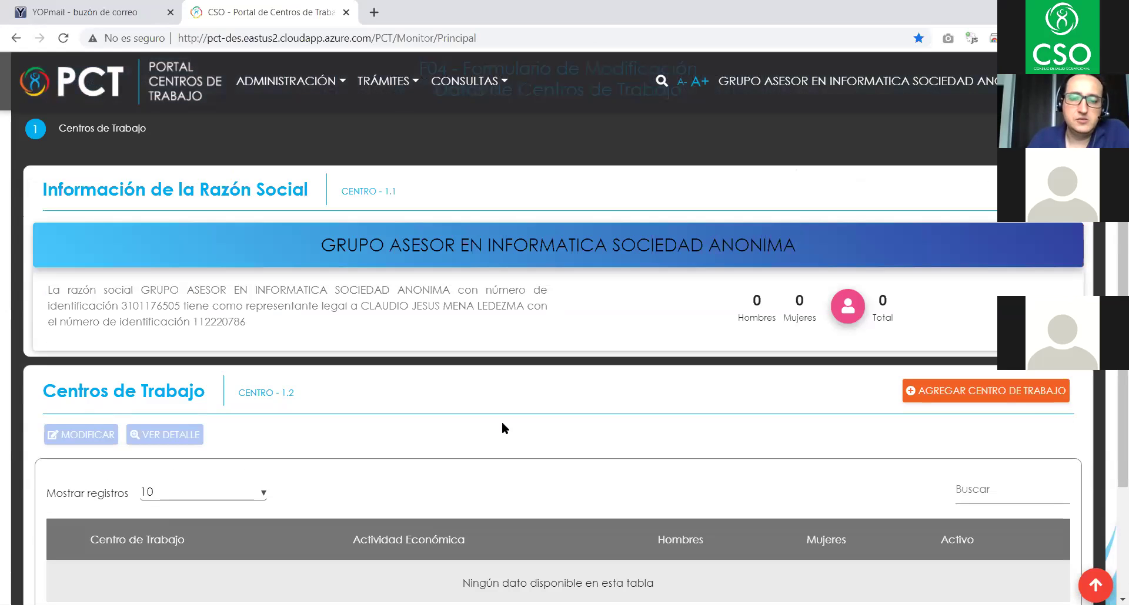
pyautogui.scroll(-3, 504, 423)
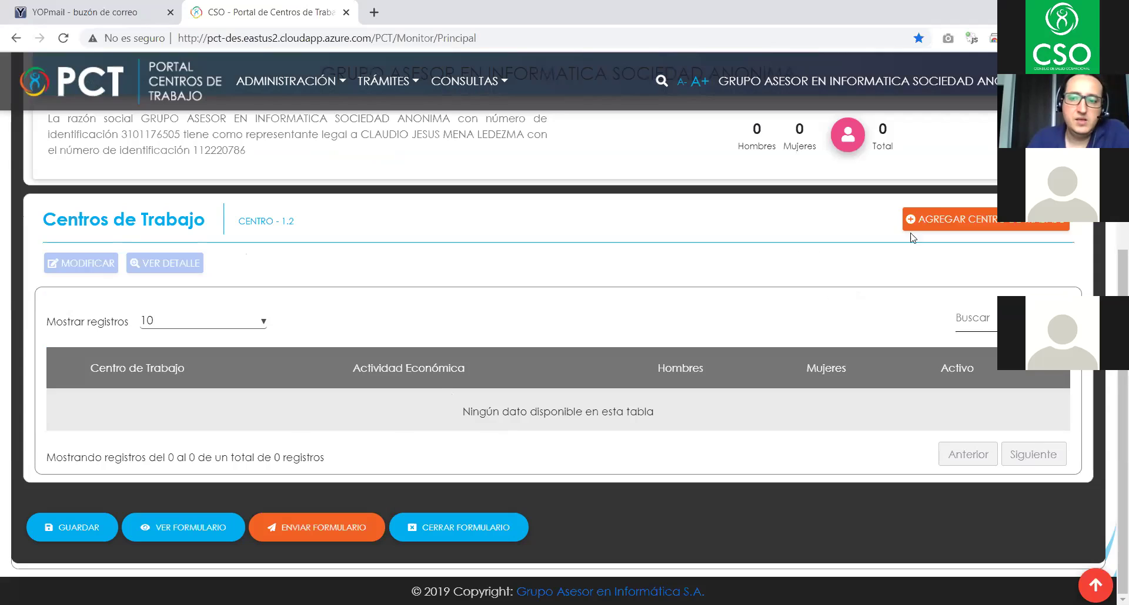
# - Add work centre CENTRO - 2.1 named 'Oficinas Centrales' and open the district lookup
pyautogui.click(990, 223)
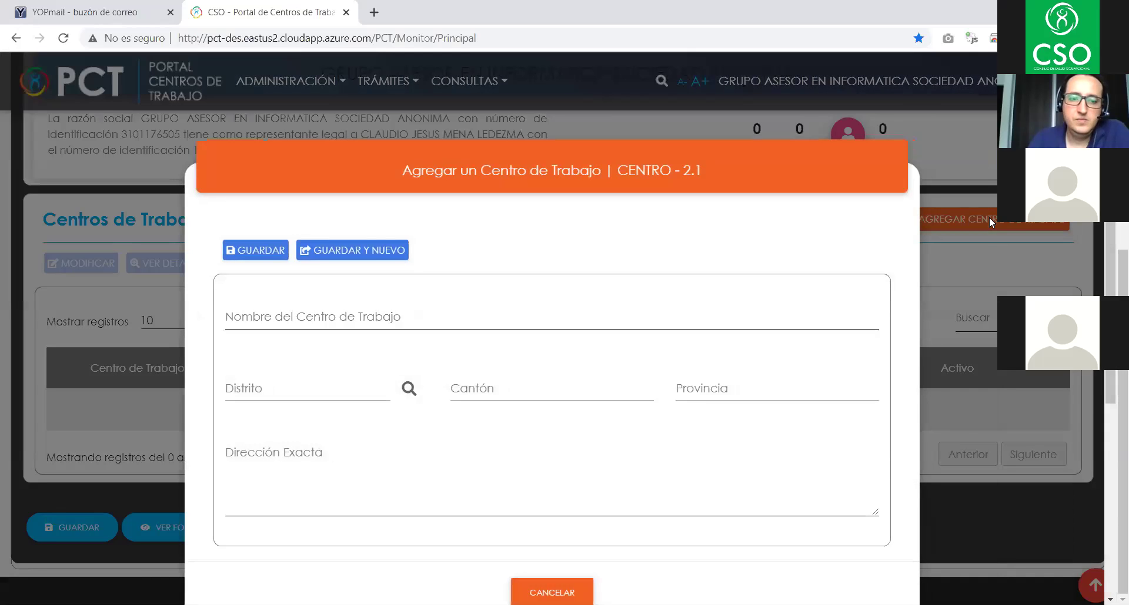
pyautogui.click(420, 314)
pyautogui.scroll(-3, 791, 411)
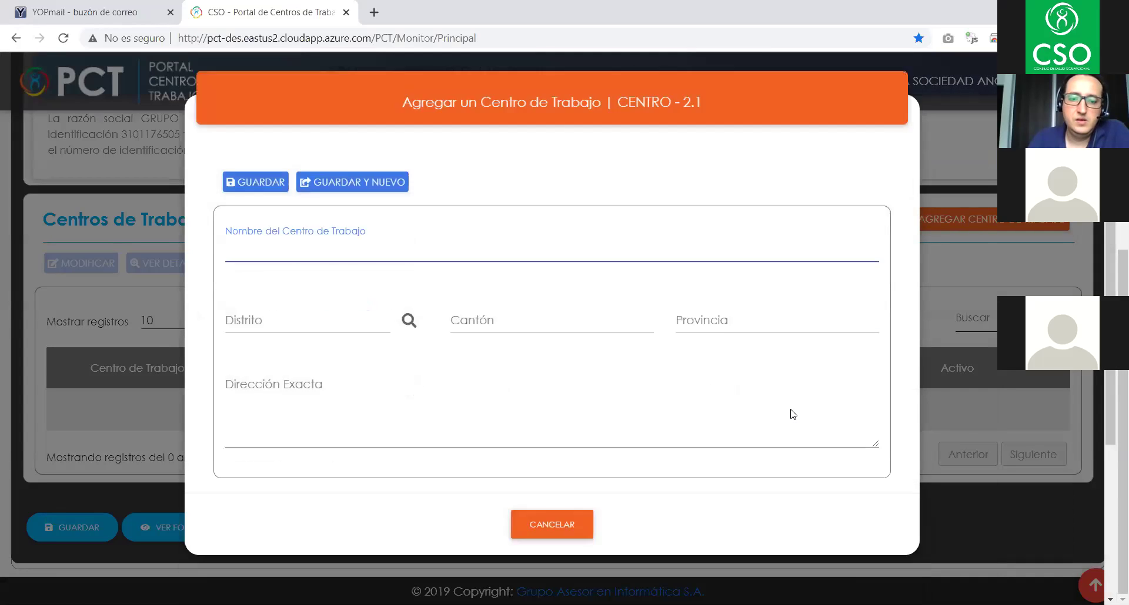
pyautogui.scroll(3, 788, 414)
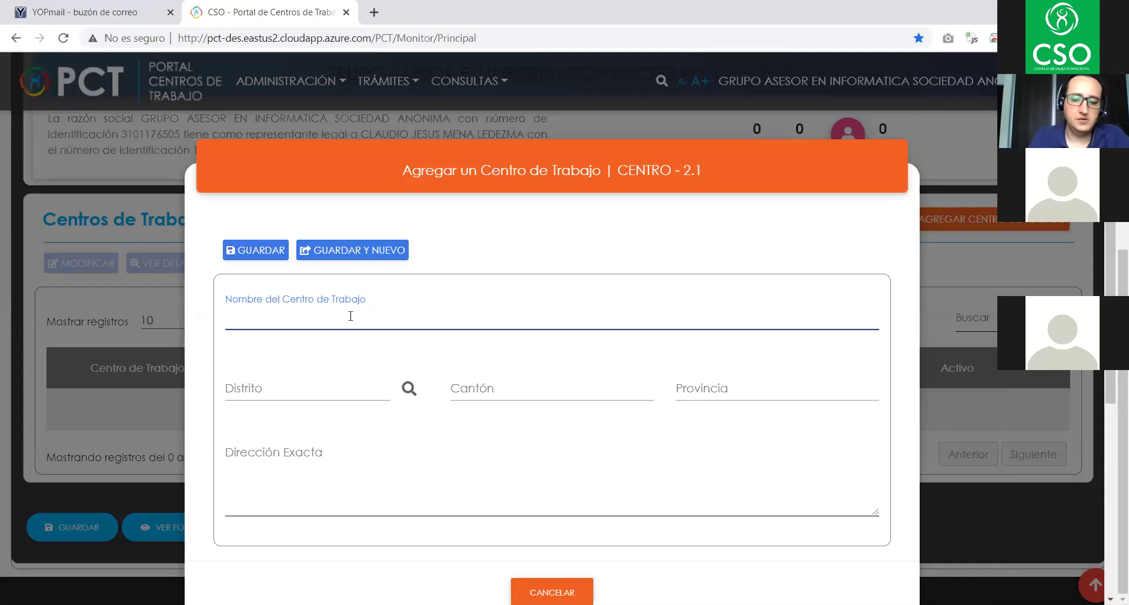
pyautogui.write('Ofici')
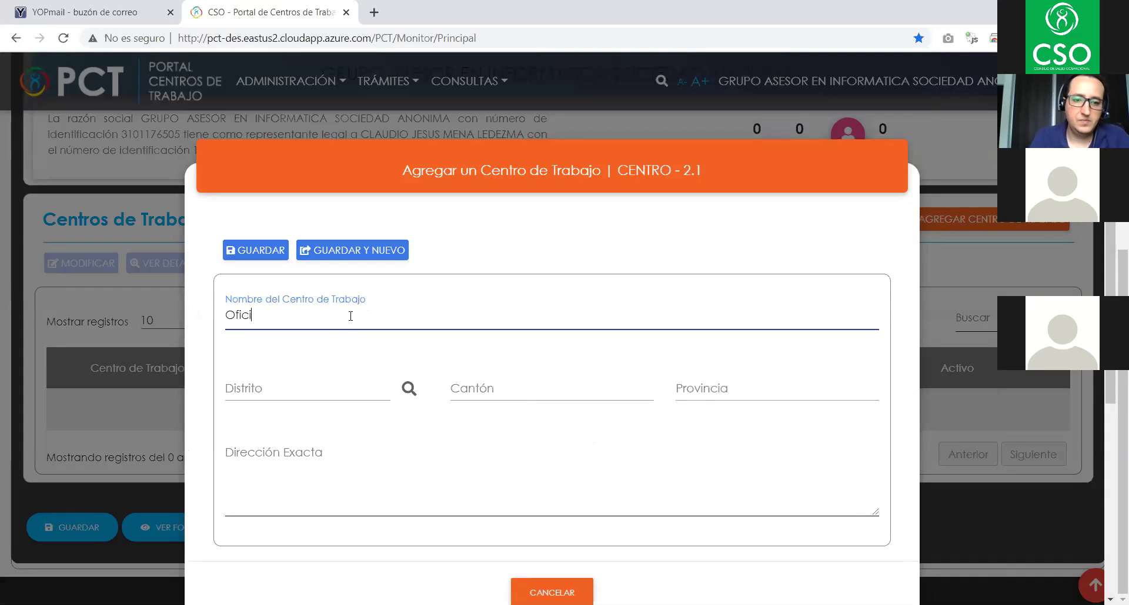
pyautogui.write('nas Centrales')
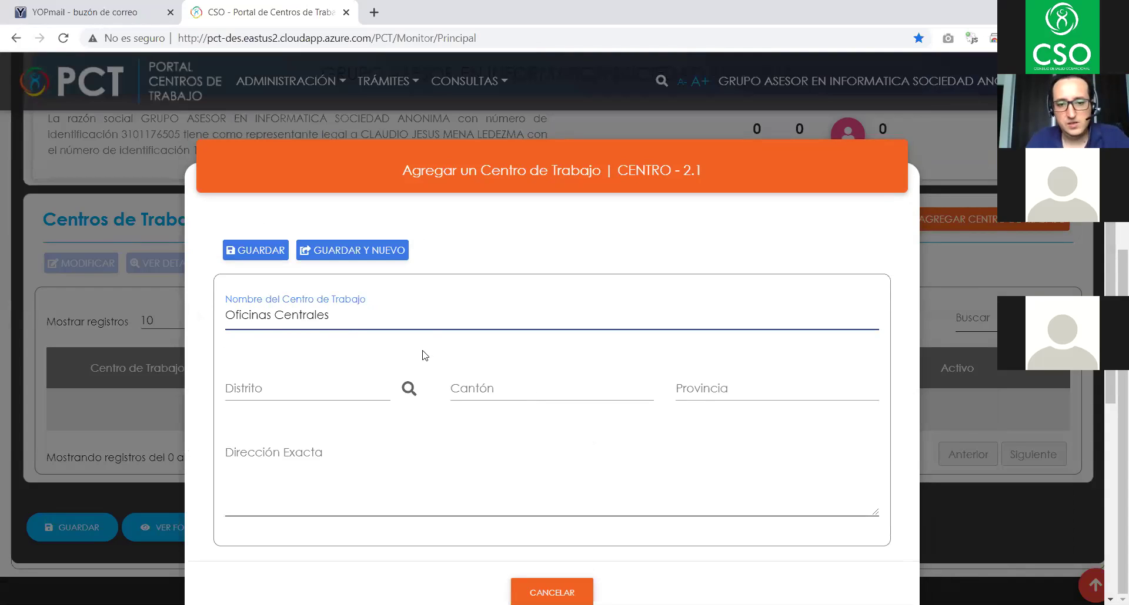
pyautogui.click(409, 388)
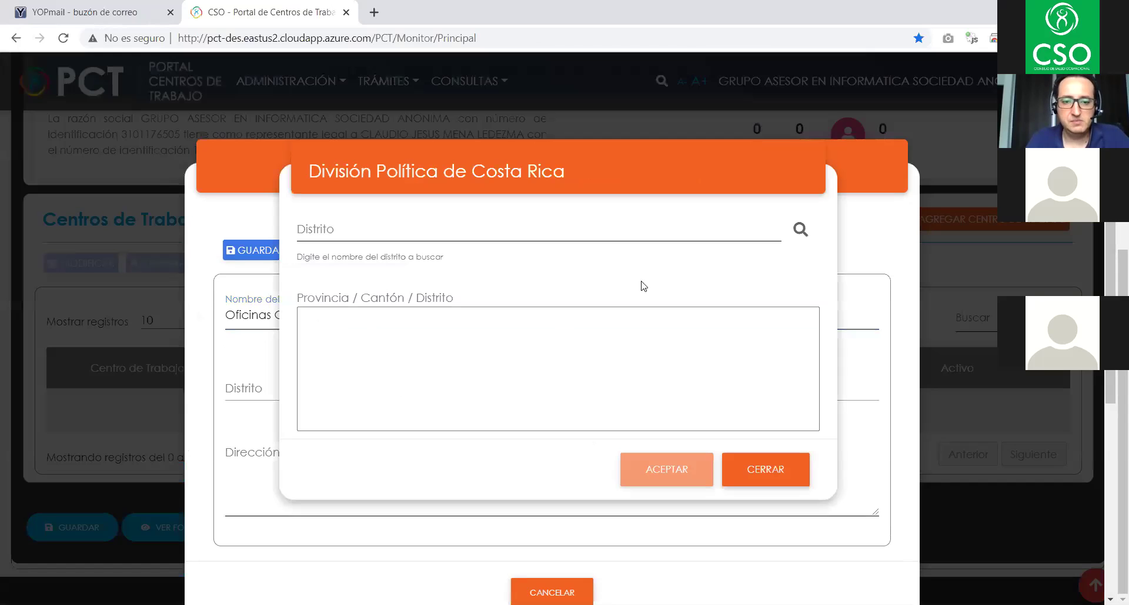
# - Choose district 1.01.05 - Zapote, San José from the División Política de Costa Rica list
pyautogui.click(800, 227)
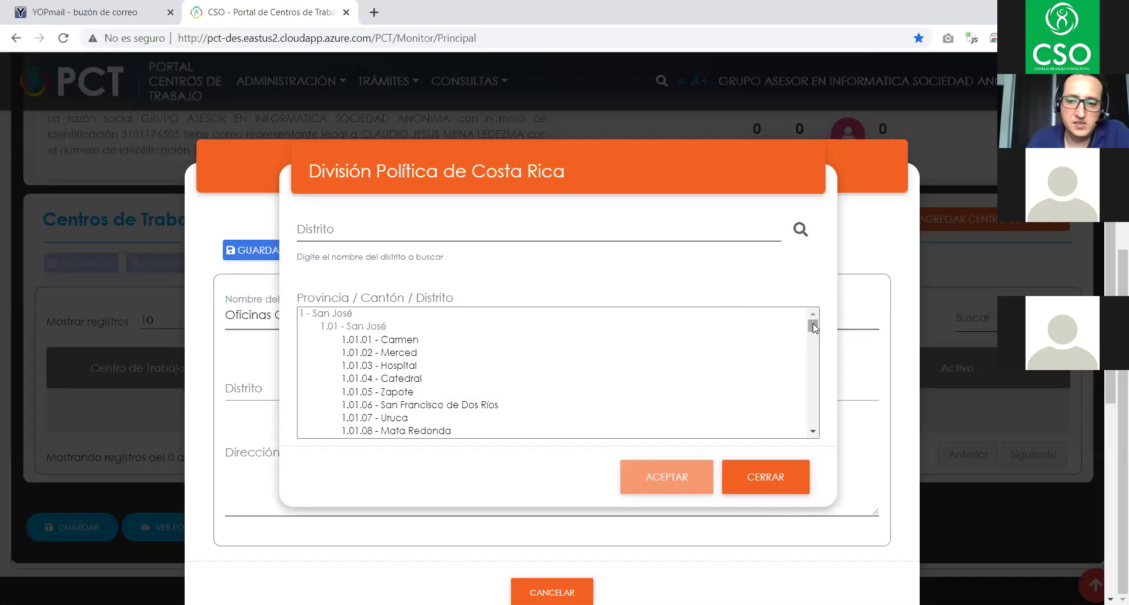
pyautogui.moveTo(813, 328); pyautogui.dragTo(808, 362)
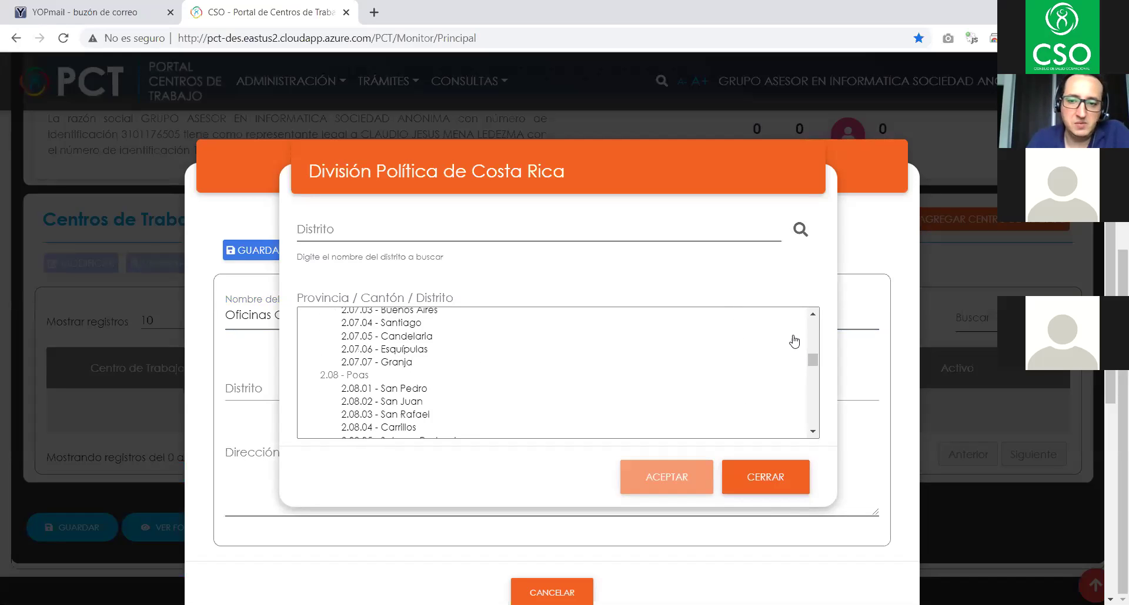
pyautogui.click(800, 227)
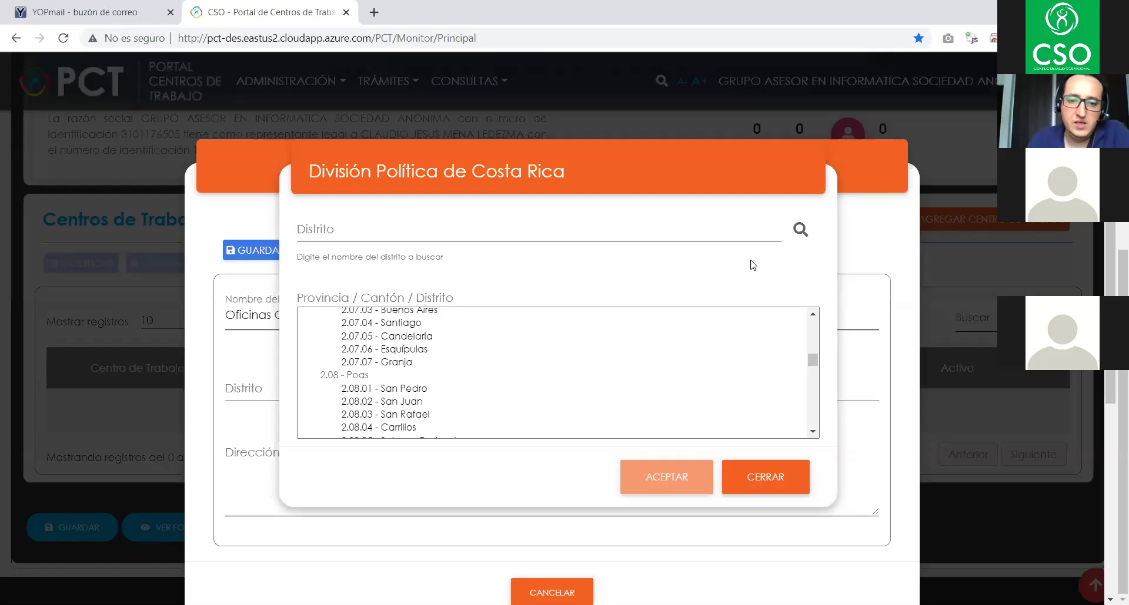
pyautogui.scroll(10, 517, 382)
pyautogui.scroll(15, 517, 382)
pyautogui.scroll(-10, 518, 379)
pyautogui.scroll(-10, 518, 379)
pyautogui.scroll(20, 517, 378)
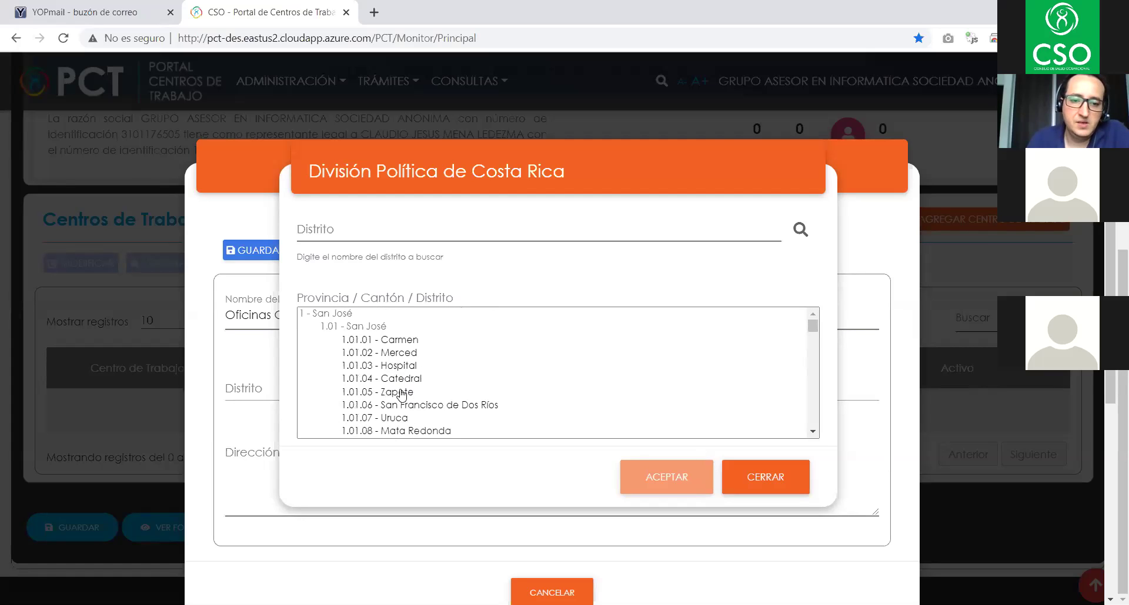
pyautogui.click(402, 392)
pyautogui.click(363, 232)
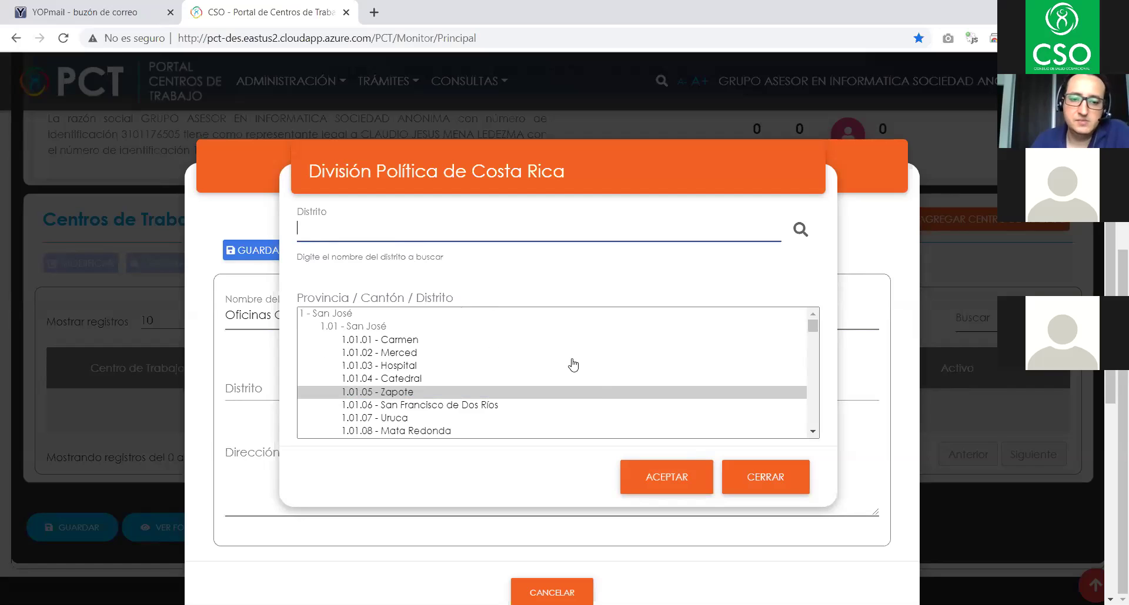
pyautogui.click(651, 477)
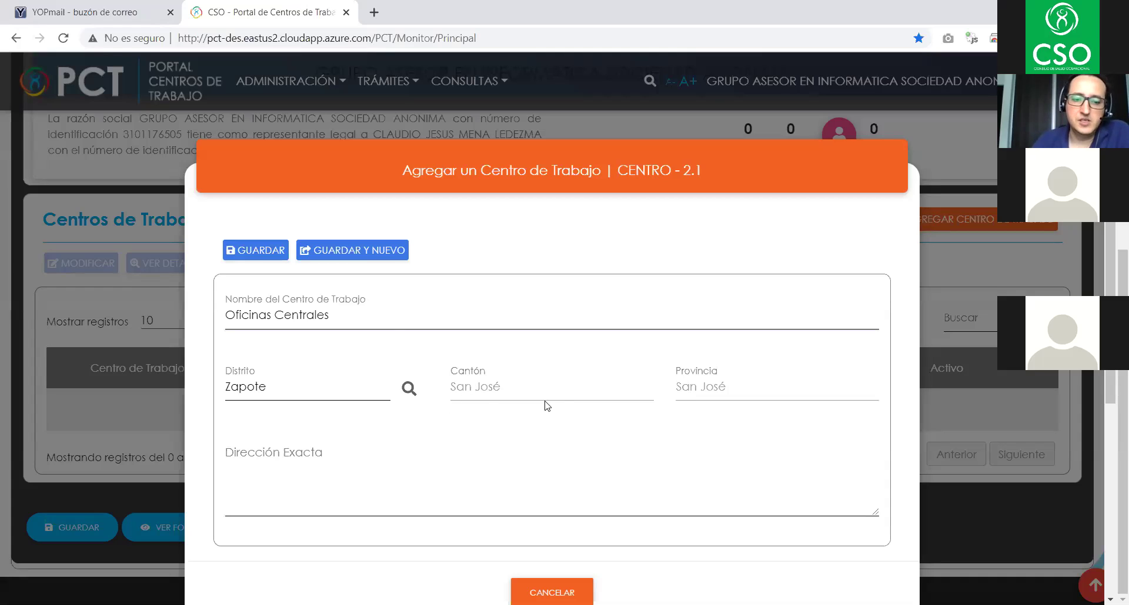
# - Enter '50 metros sur del parque' as the Oficinas Centrales exact address
pyautogui.click(314, 453)
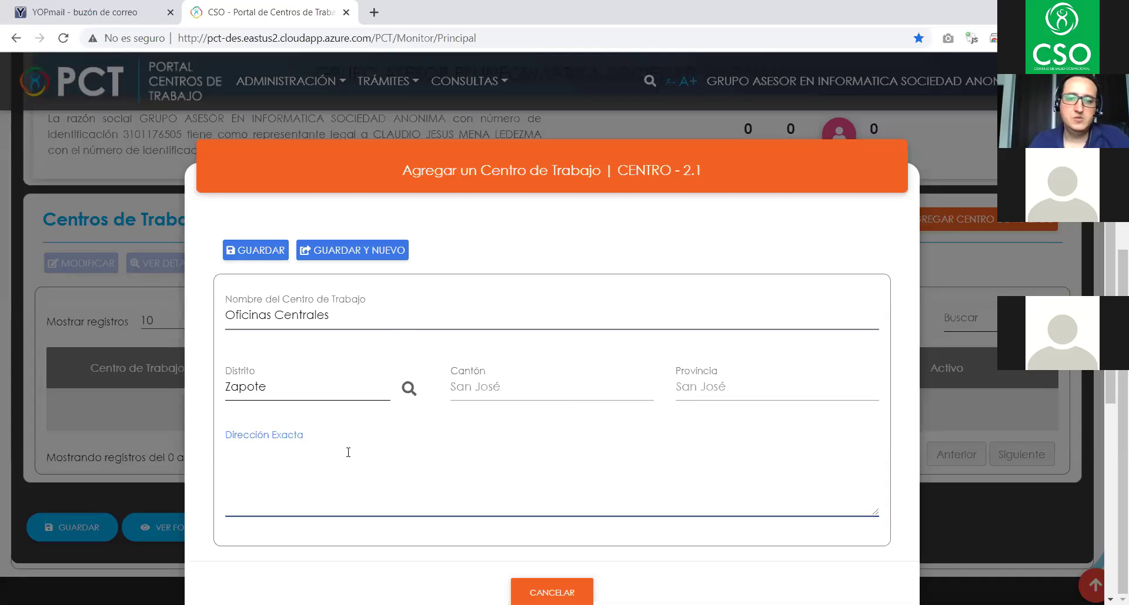
pyautogui.scroll(-3, 809, 400)
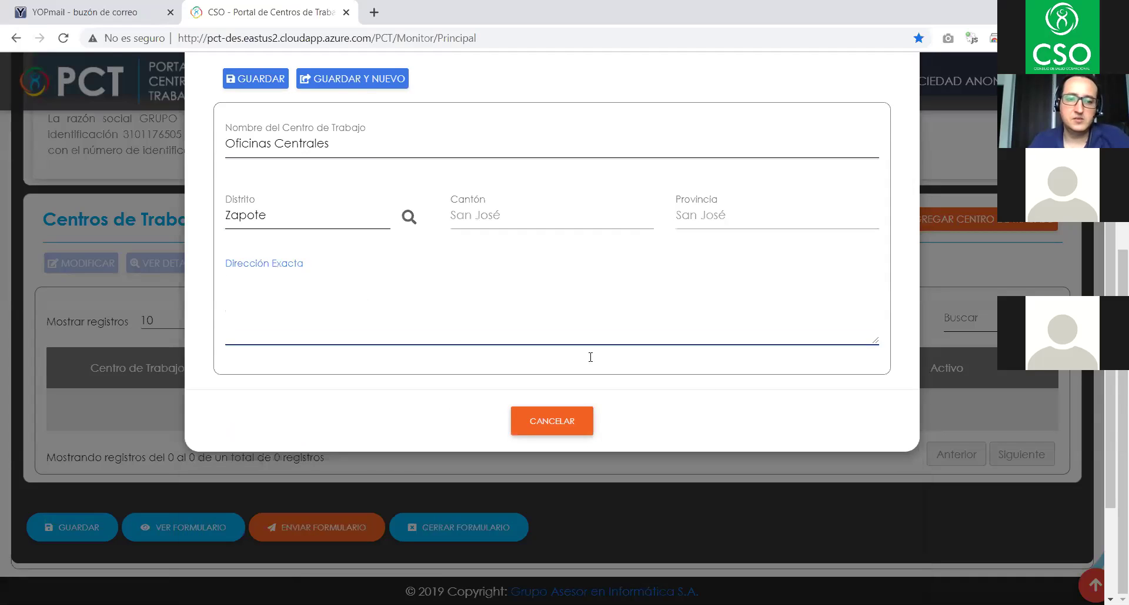
pyautogui.write('50')
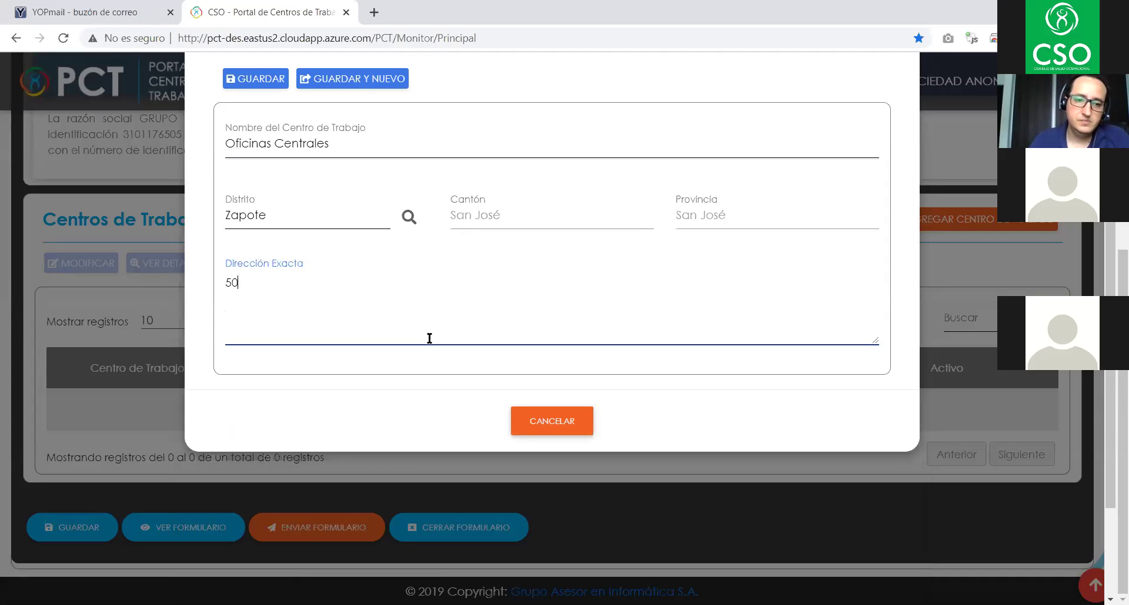
pyautogui.write(' metros sur del ')
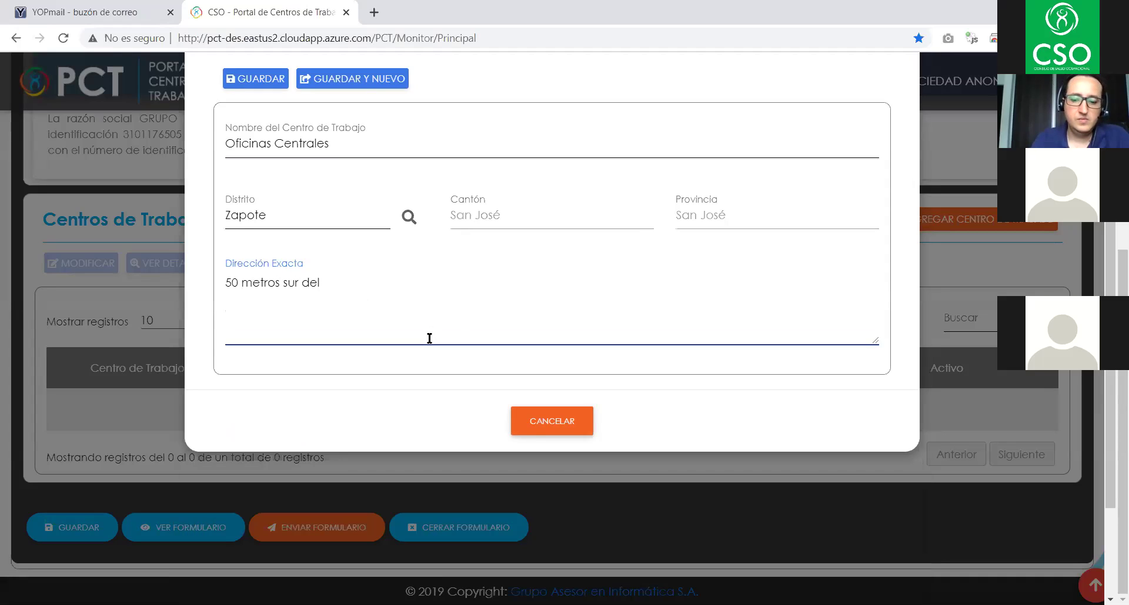
pyautogui.write('parque')
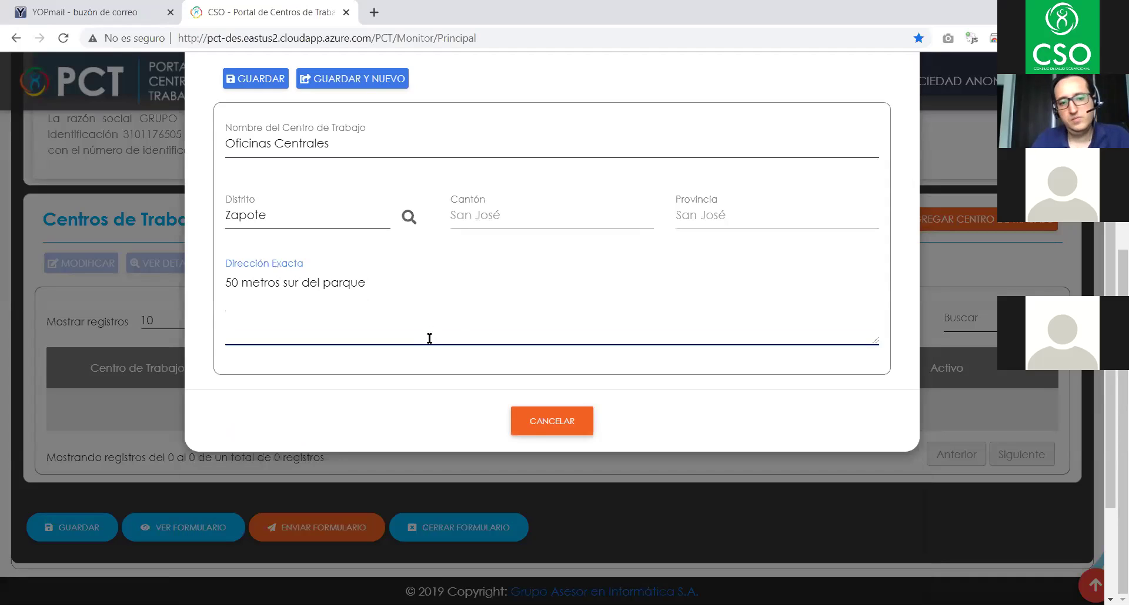
pyautogui.scroll(3, 429, 338)
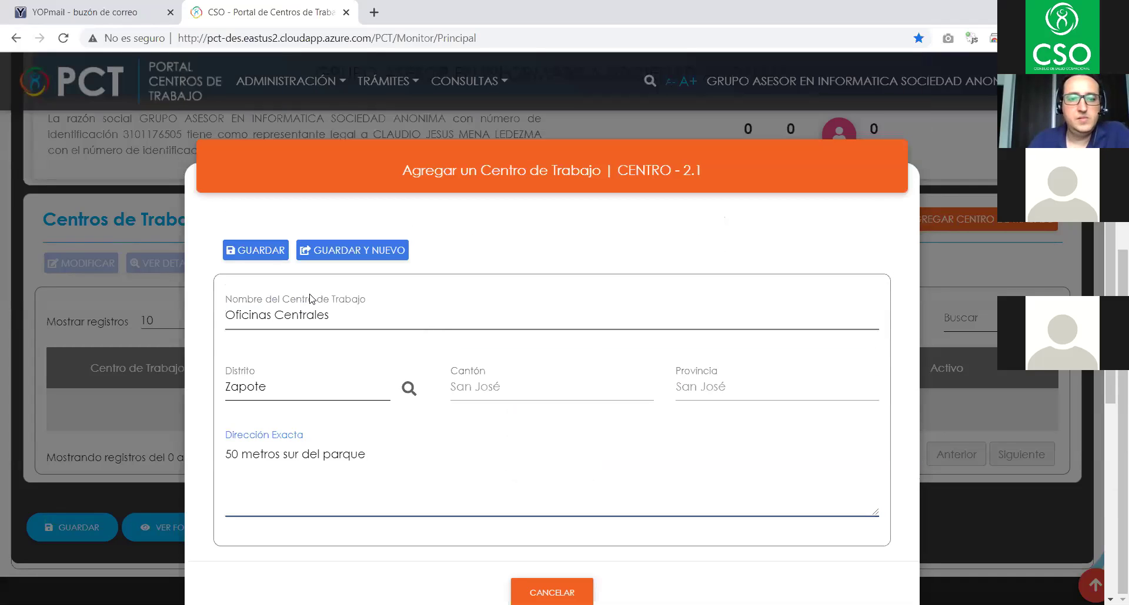
pyautogui.click(266, 259)
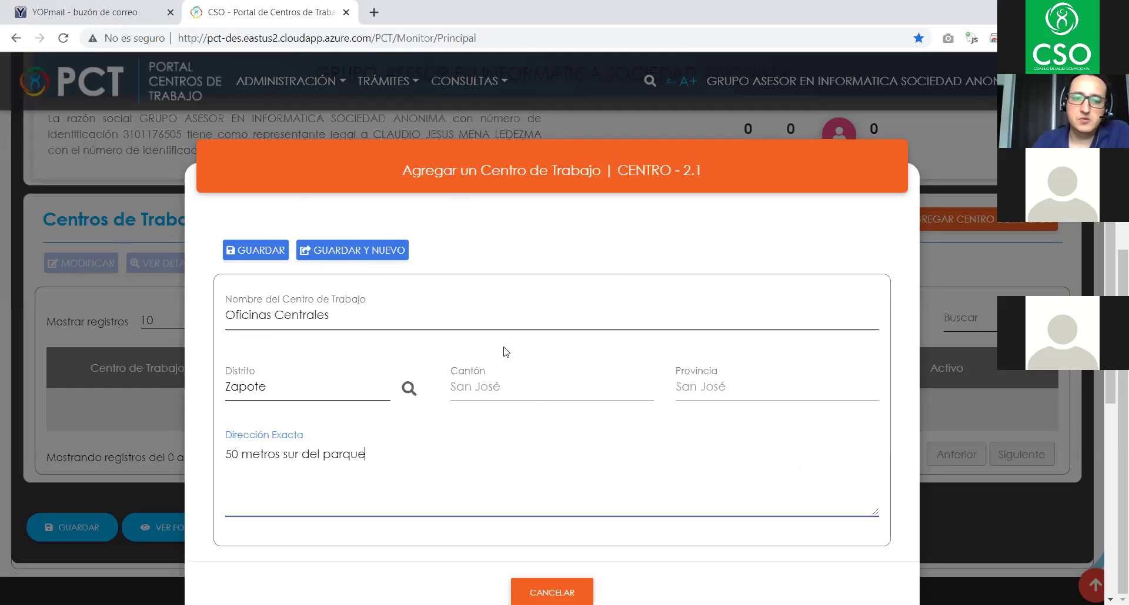
# - Save Oficinas Centrales and dismiss the Información confirmation
pyautogui.click(262, 251)
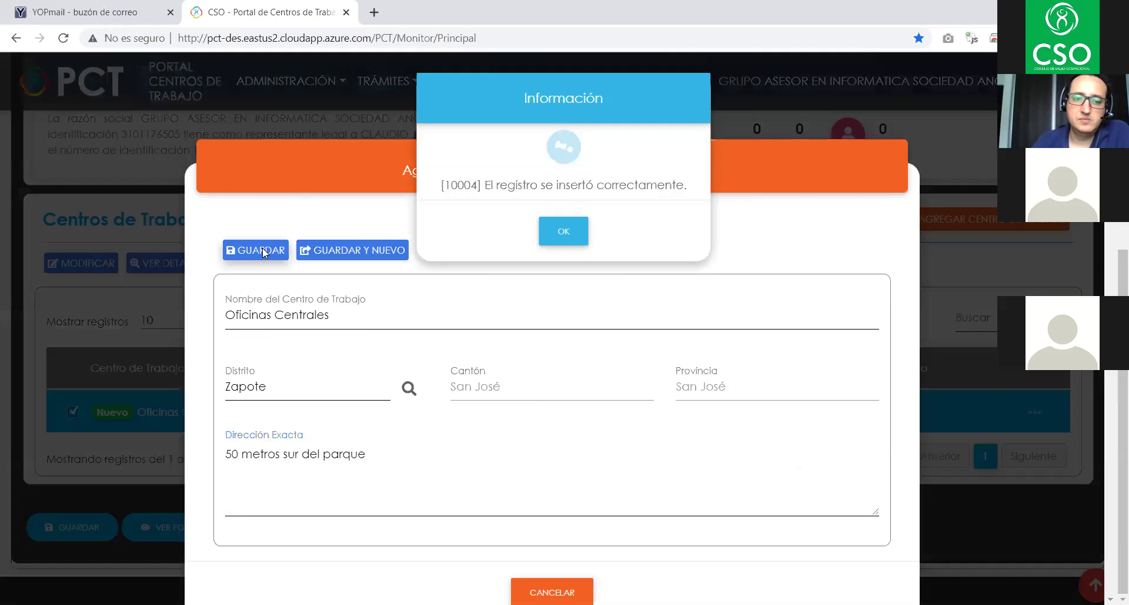
pyautogui.click(552, 235)
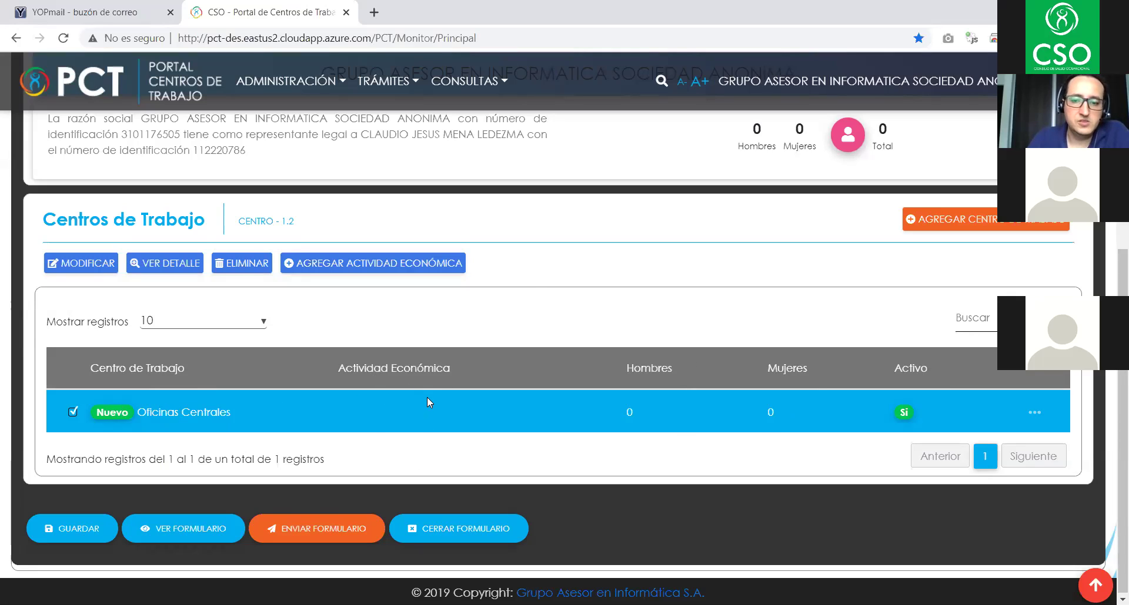
# - Select the Oficinas Centrales row and begin adding its economic activity
pyautogui.scroll(-1, 432, 397)
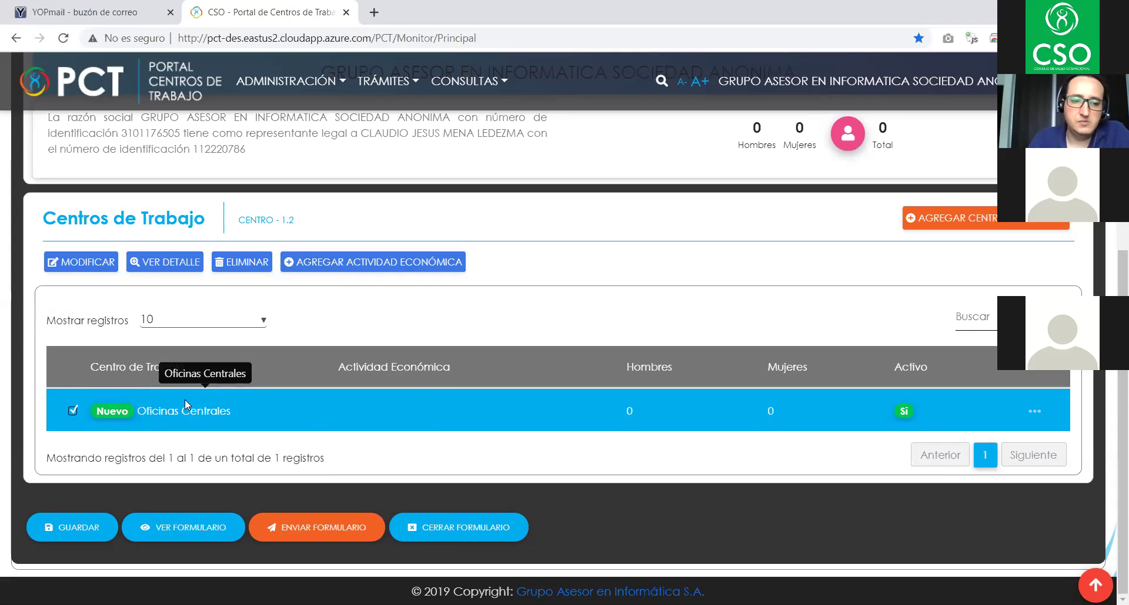
pyautogui.click(75, 411)
pyautogui.click(72, 409)
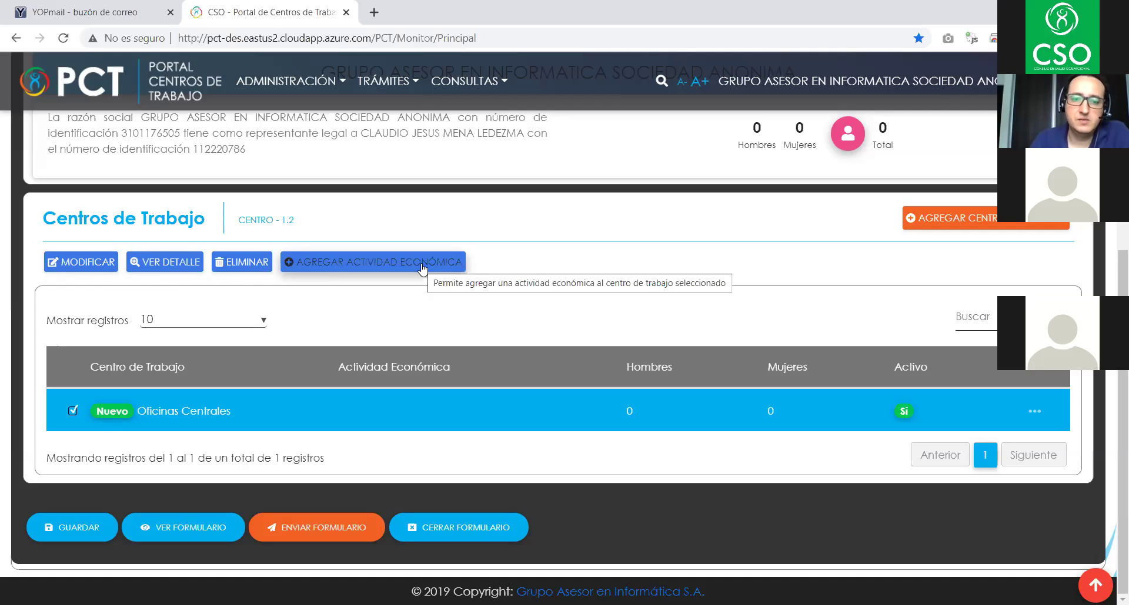
pyautogui.click(378, 266)
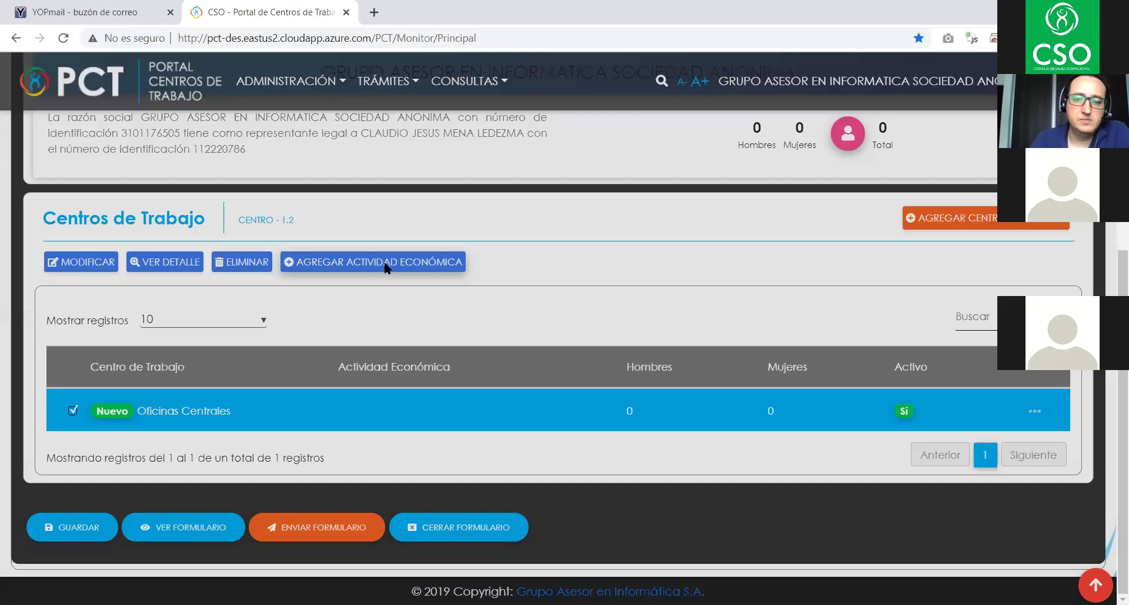
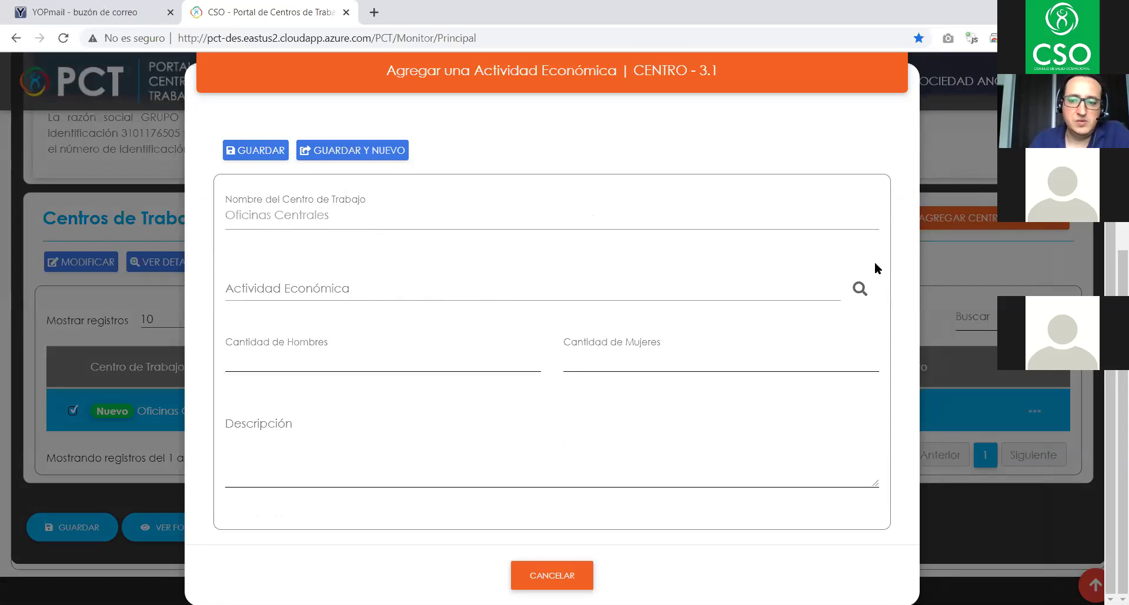
# - List the full Actividades Económicas catalogue by searching with an empty filter
pyautogui.click(858, 291)
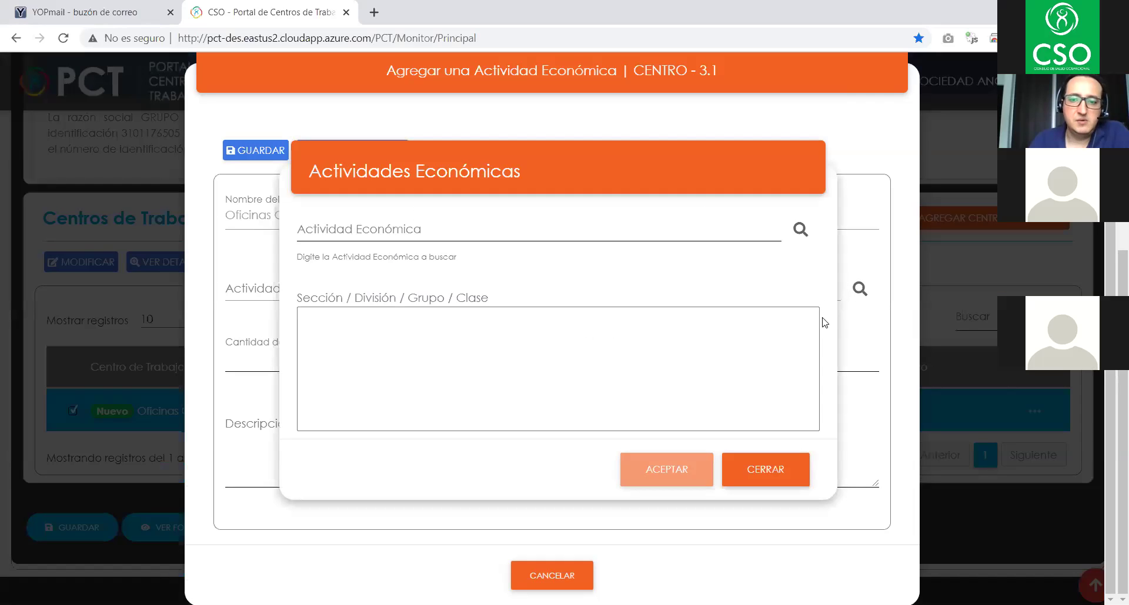
pyautogui.click(565, 233)
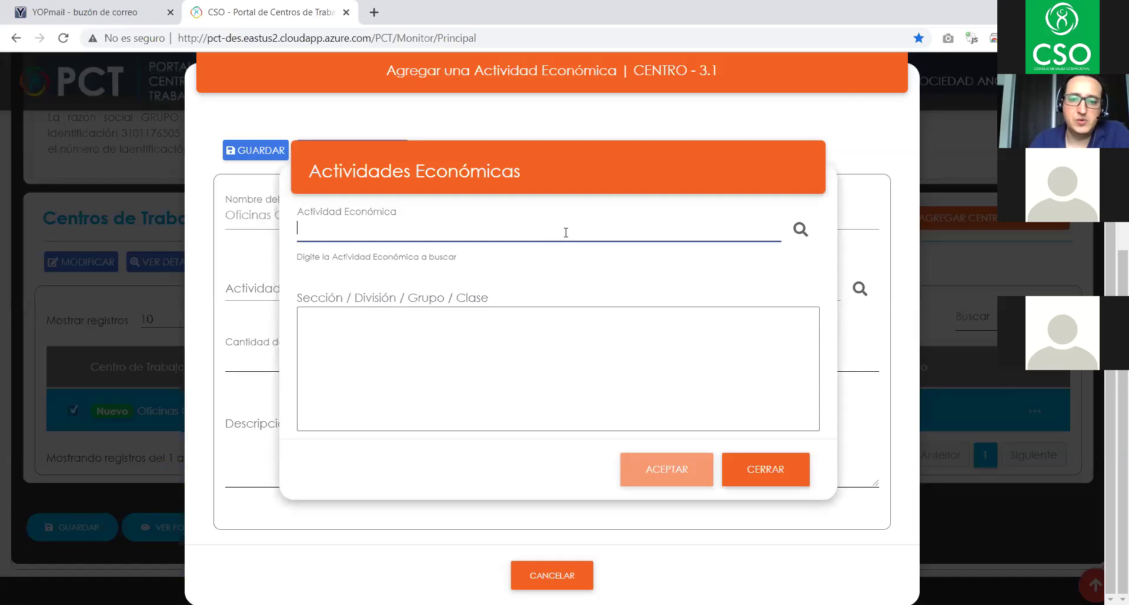
pyautogui.click(800, 231)
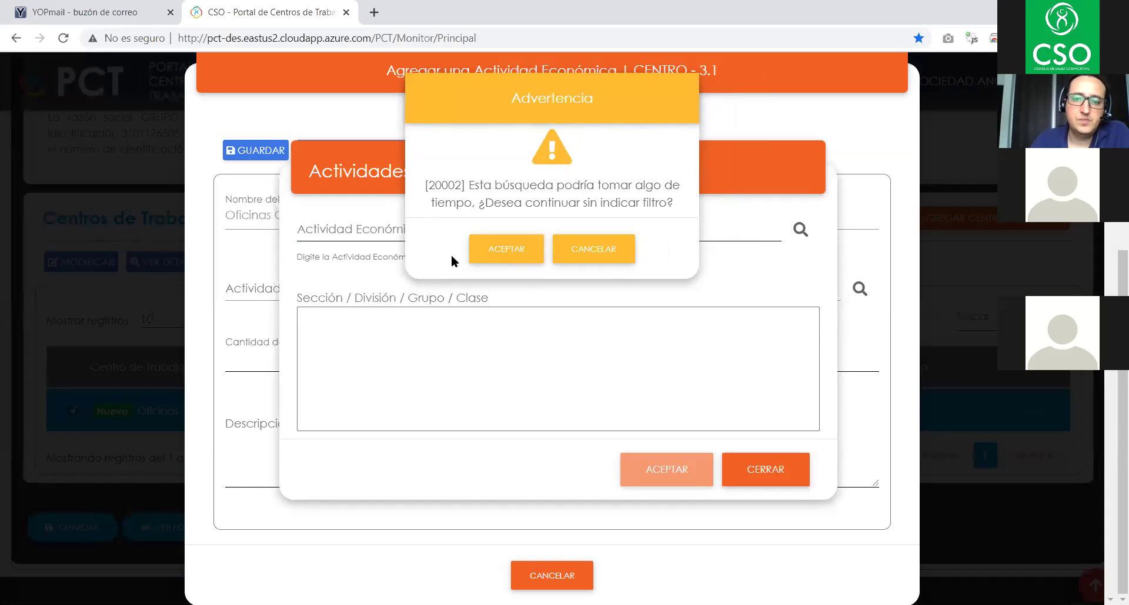
pyautogui.click(510, 249)
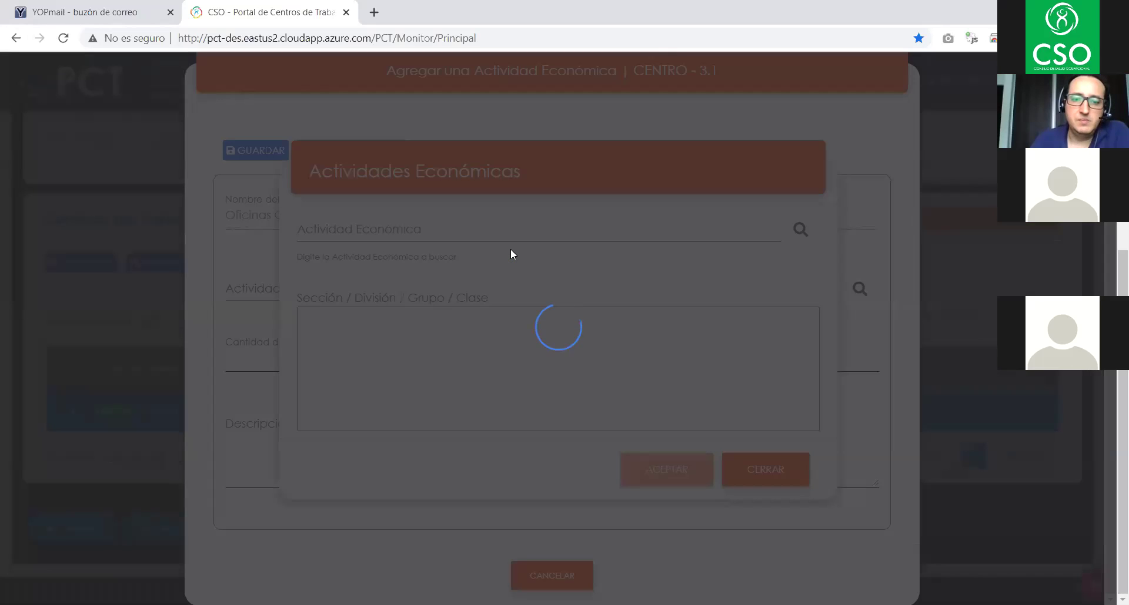
pyautogui.scroll(-5, 700, 345)
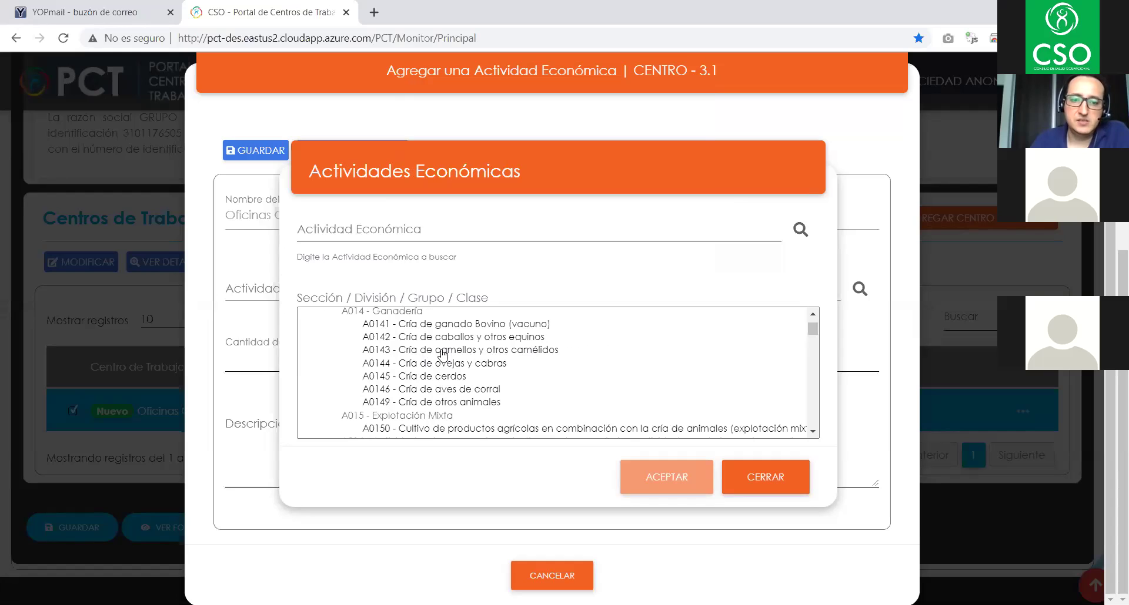
pyautogui.scroll(-3, 549, 369)
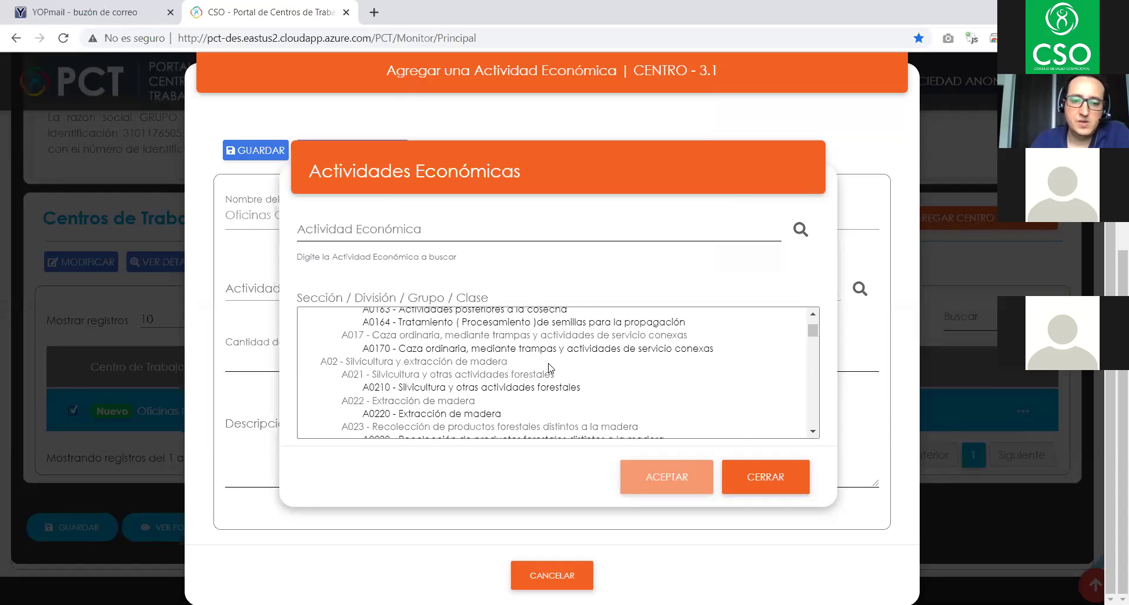
pyautogui.scroll(-10, 550, 368)
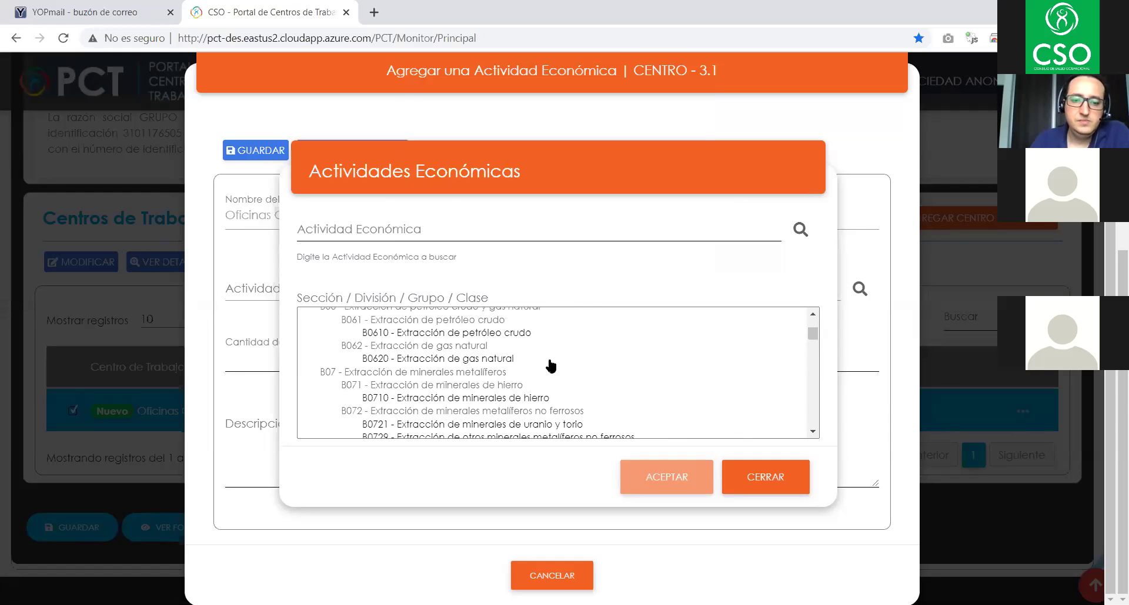
pyautogui.scroll(-1, 552, 364)
pyautogui.scroll(-3, 551, 365)
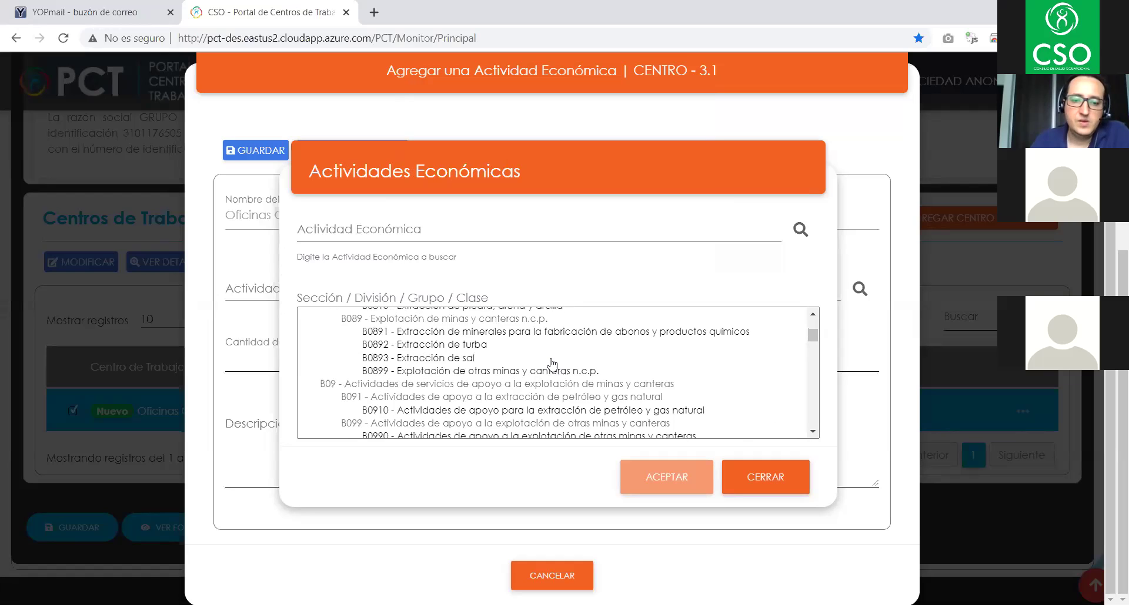
# - Search activities for 'infor' and accept J6201 - Actividades de programación informática
pyautogui.click(399, 226)
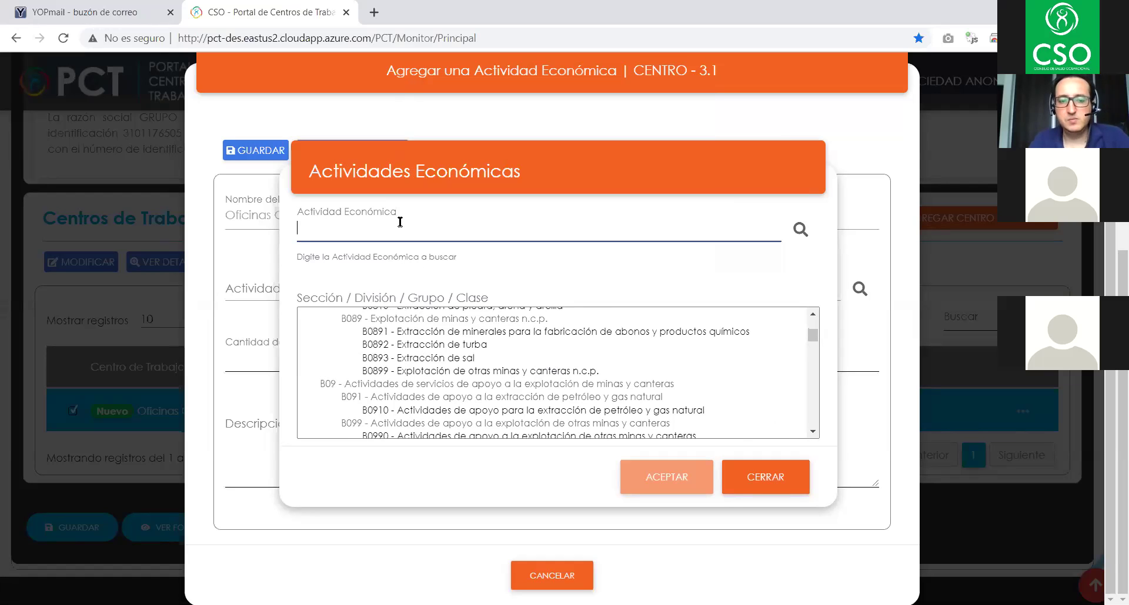
pyautogui.write('info')
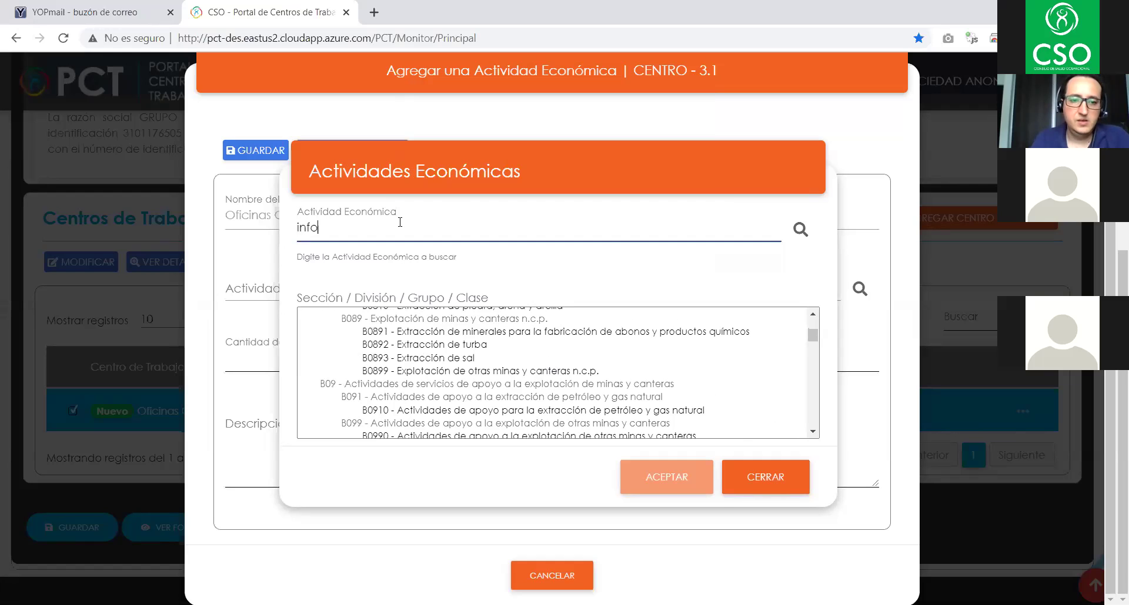
pyautogui.write('r')
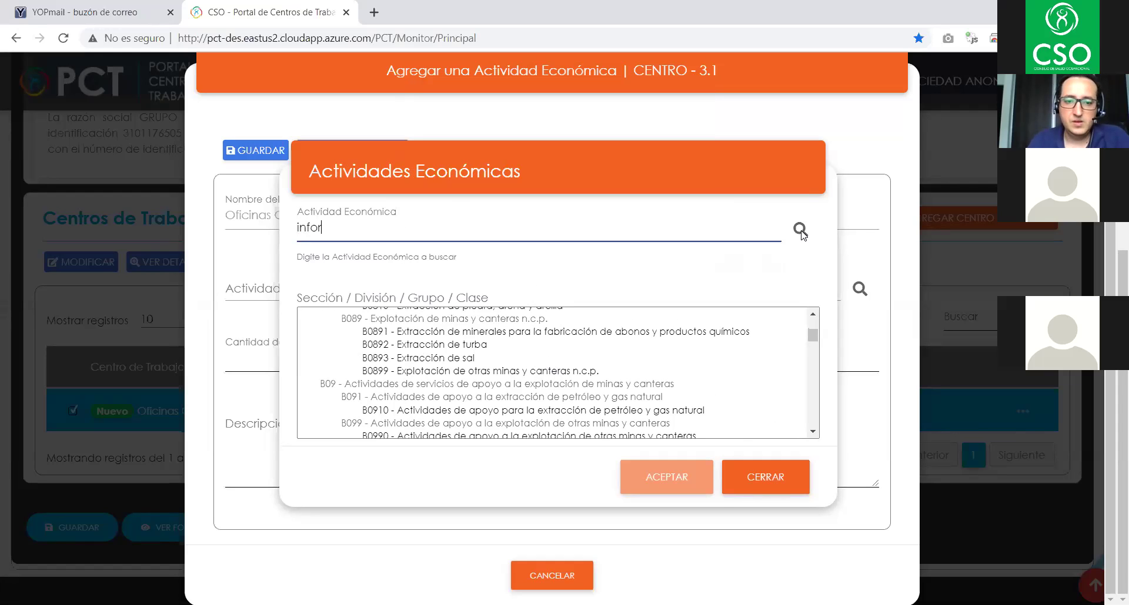
pyautogui.click(801, 231)
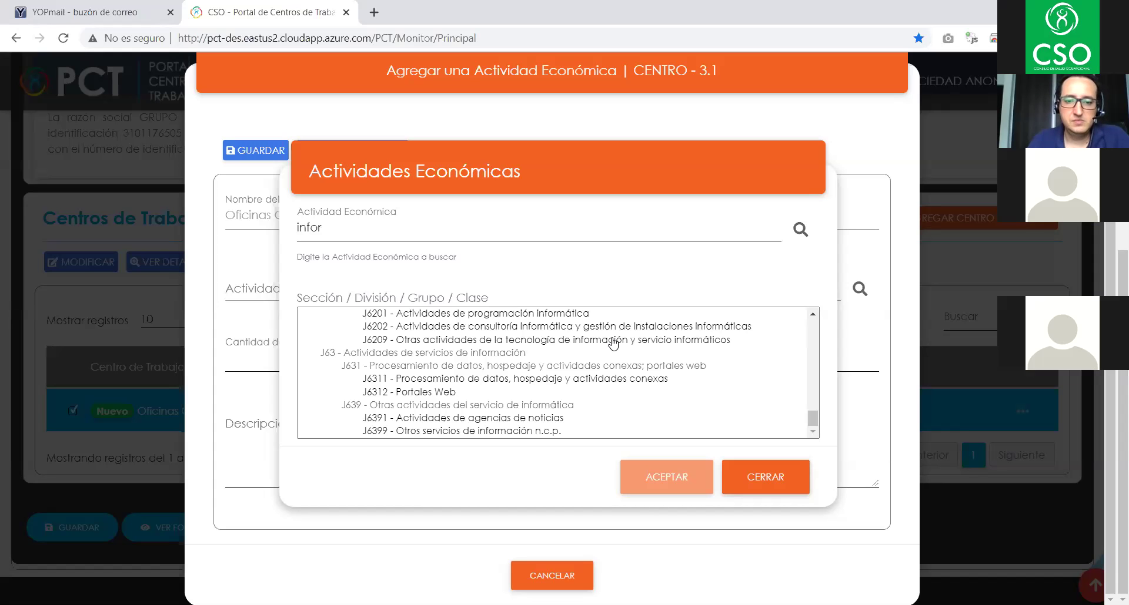
pyautogui.click(569, 318)
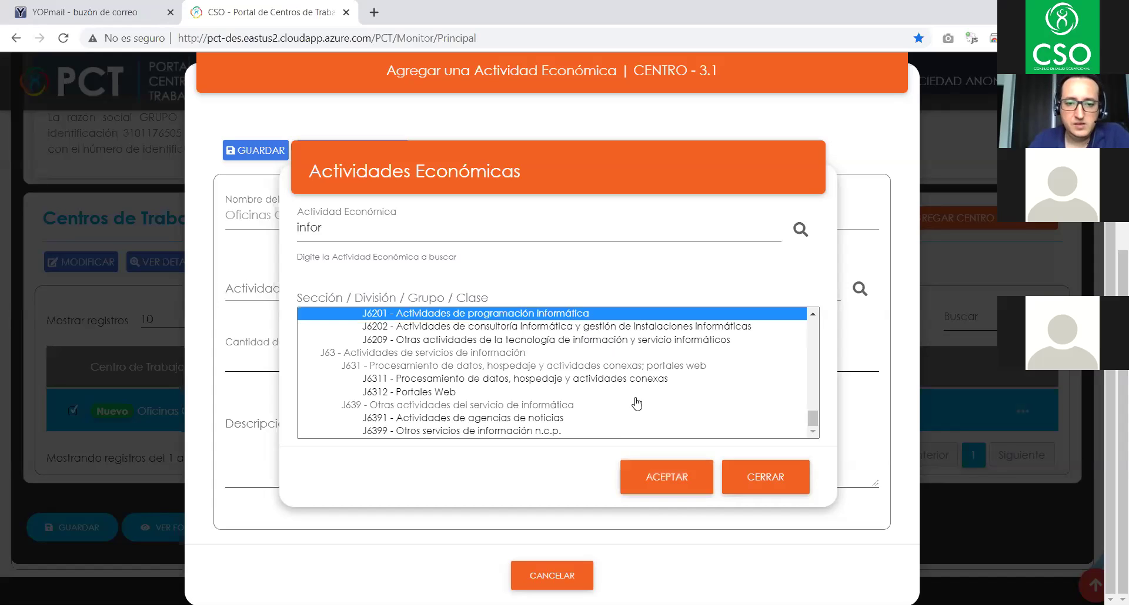
pyautogui.scroll(5, 617, 433)
pyautogui.scroll(-5, 614, 435)
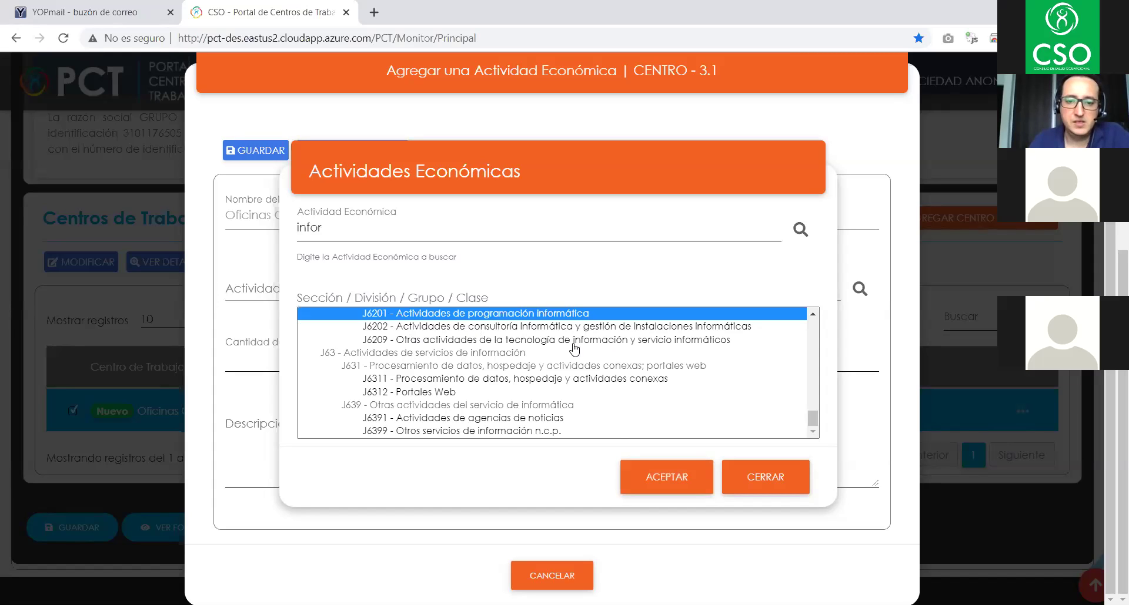
pyautogui.click(588, 329)
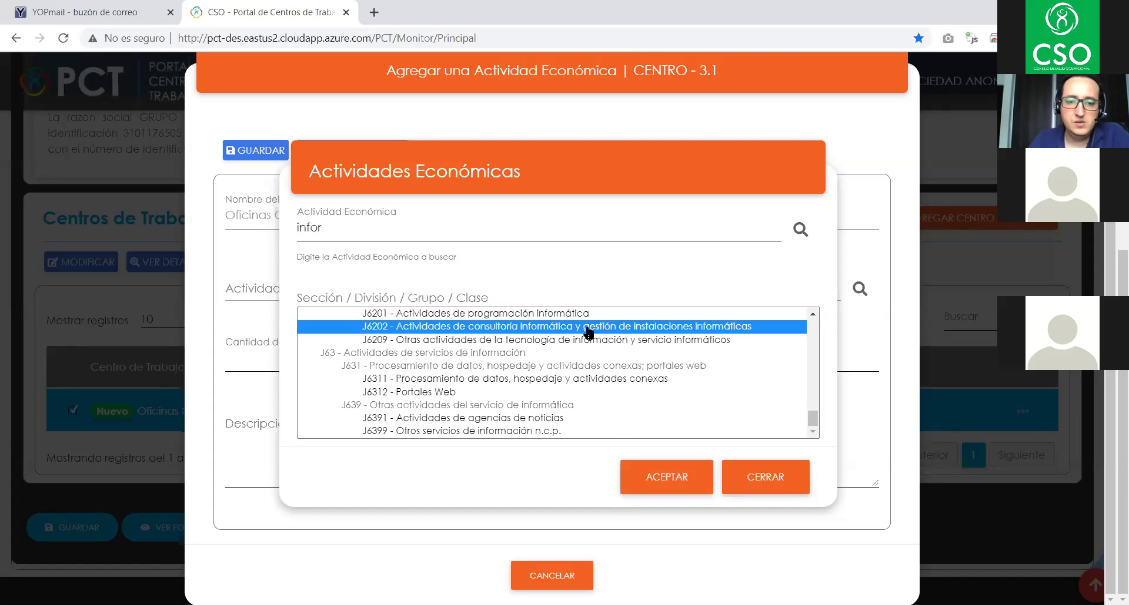
pyautogui.click(526, 318)
pyautogui.click(530, 356)
pyautogui.click(525, 347)
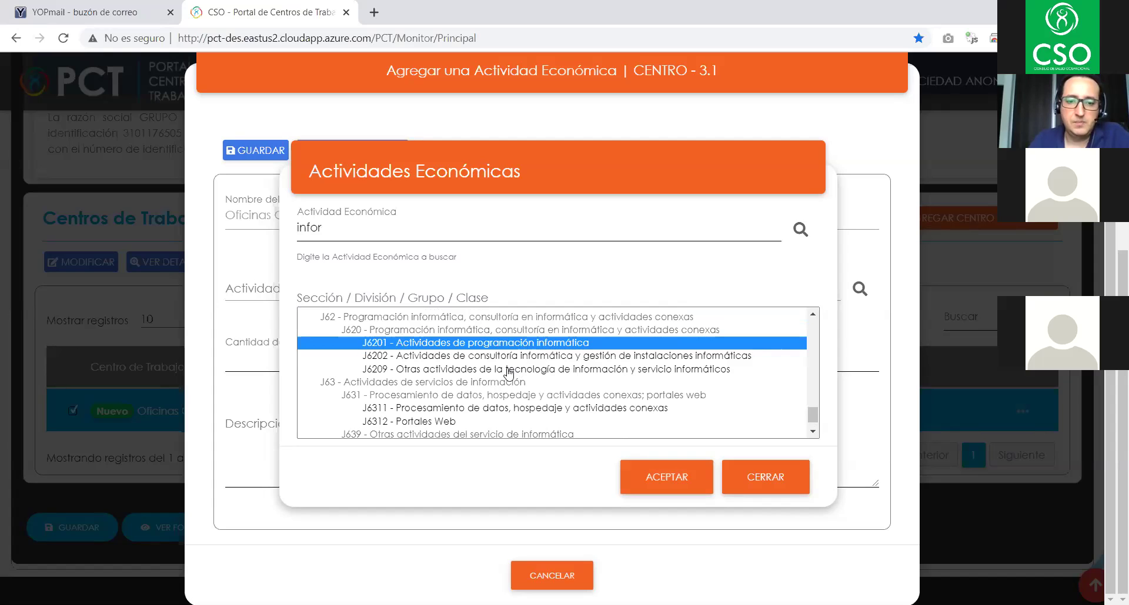
pyautogui.click(657, 475)
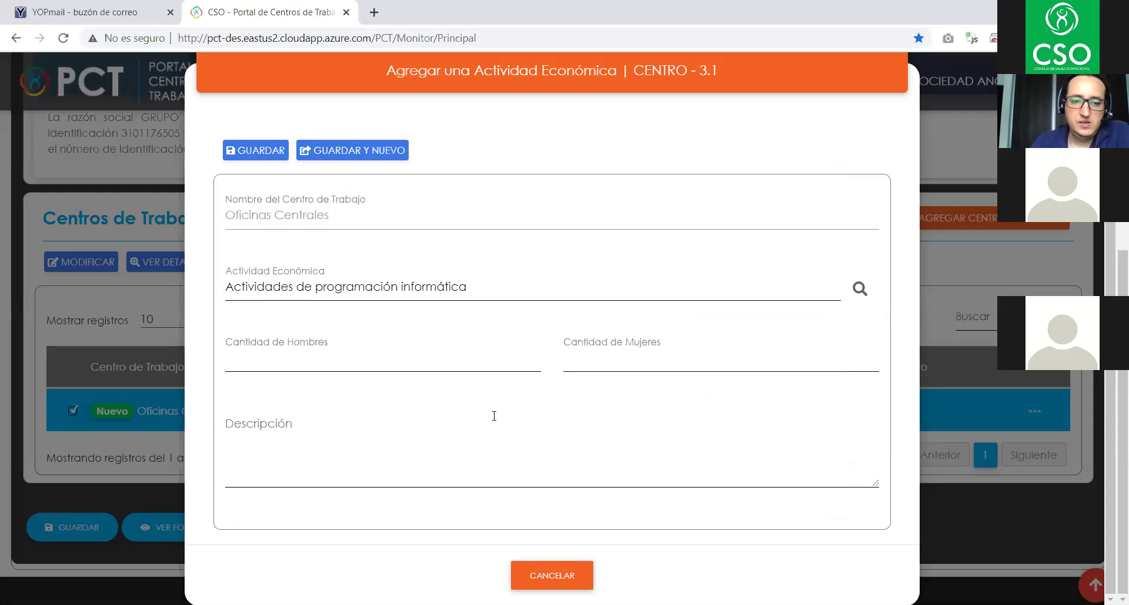
# - Enter 9 men and 6 women for the economic activity
pyautogui.click(305, 361)
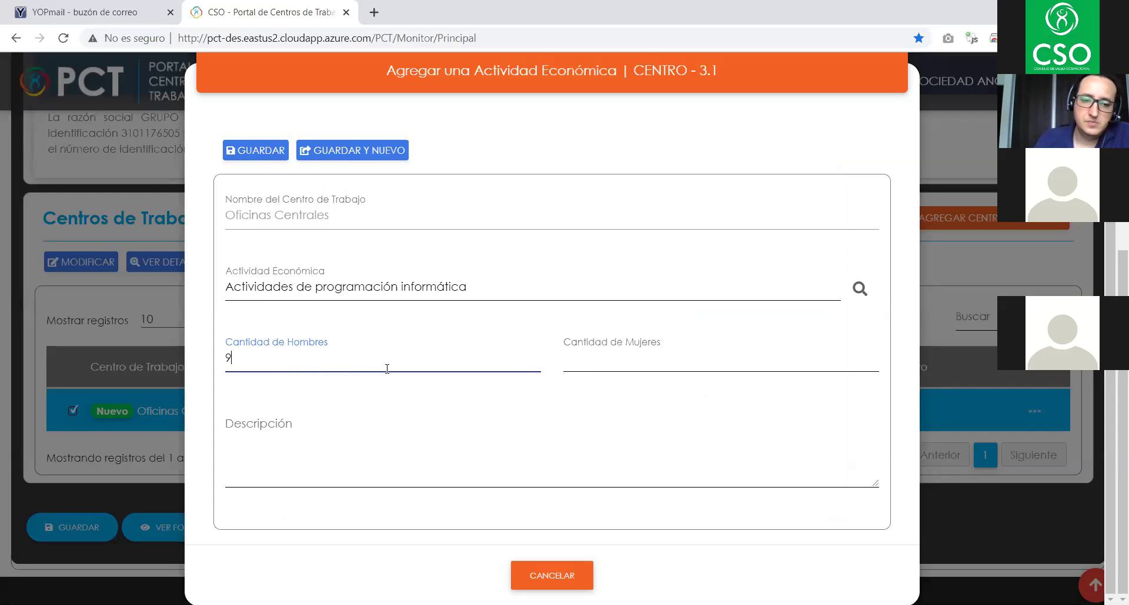
pyautogui.click(616, 357)
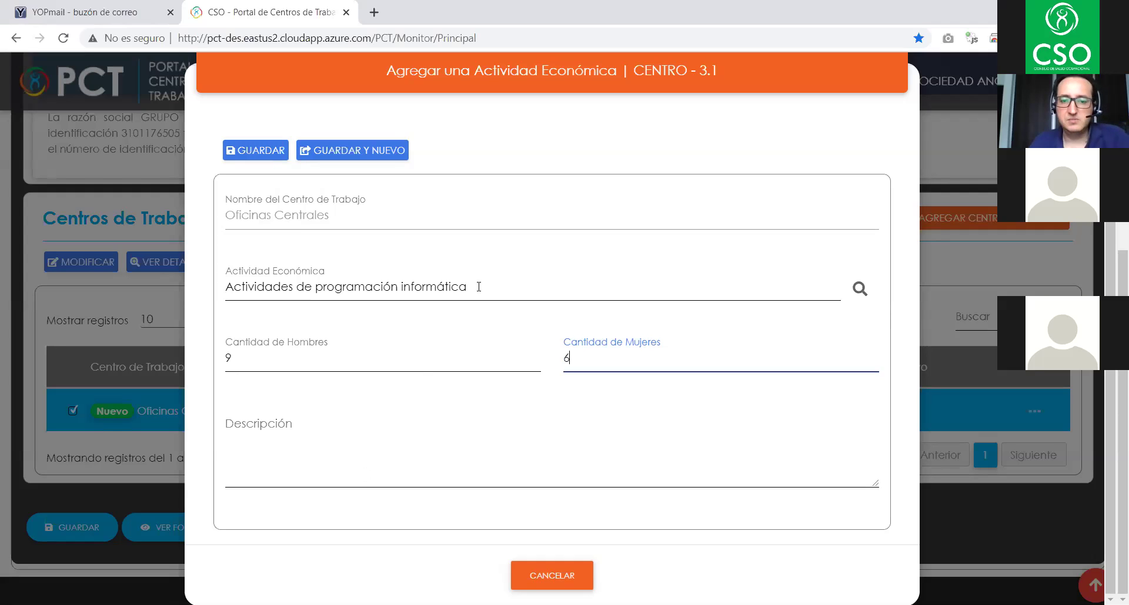
pyautogui.press('Return')
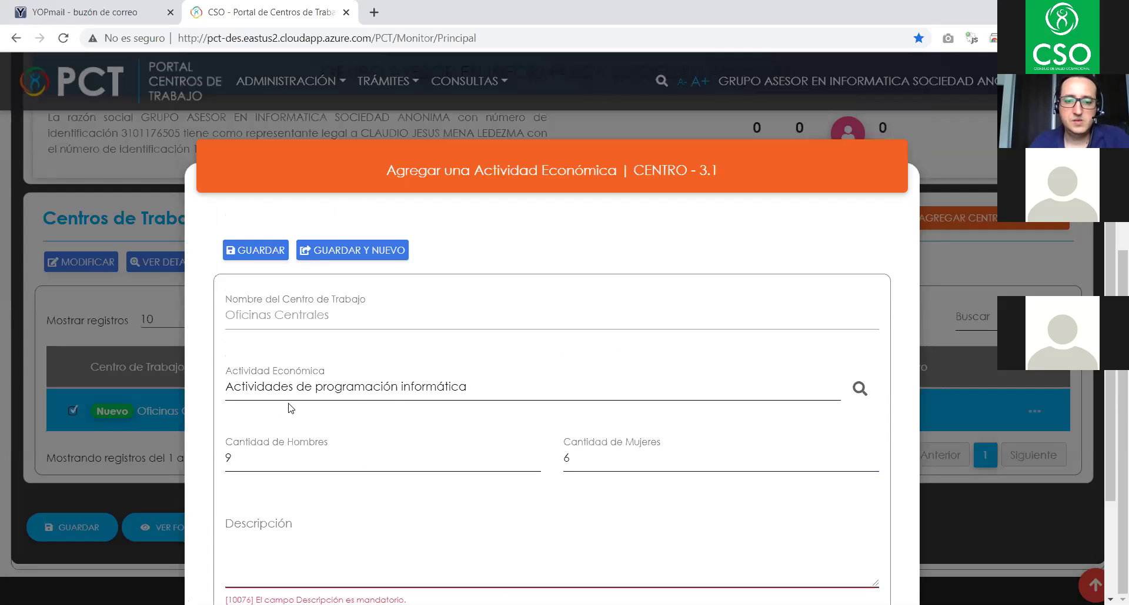
# - Copy the activity name into Descripción and save the activity record
pyautogui.moveTo(227, 385); pyautogui.dragTo(469, 387)
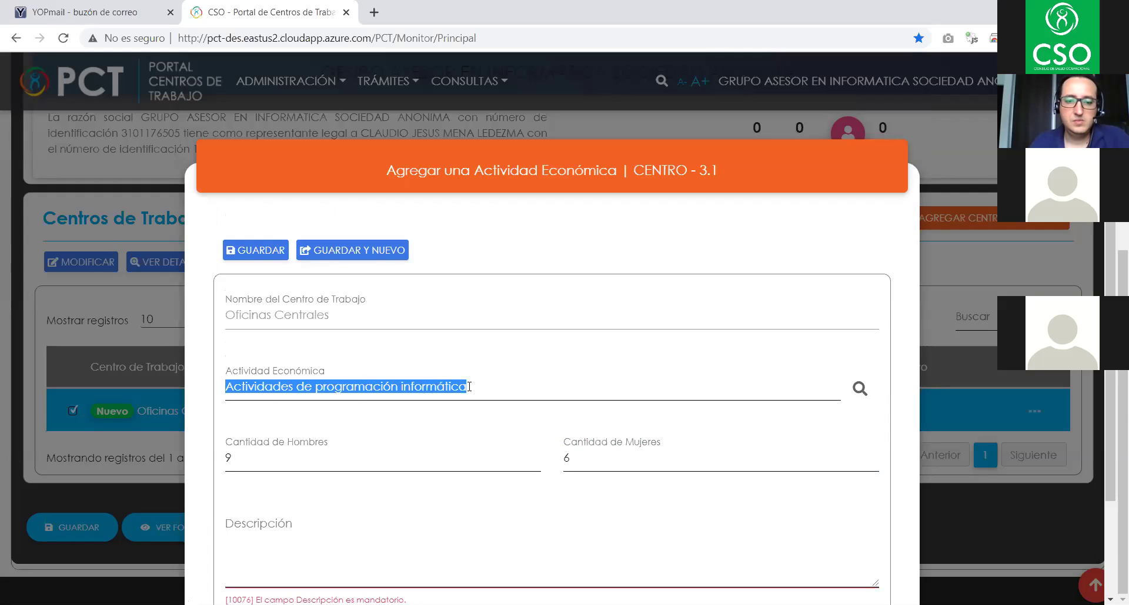
pyautogui.hotkey('ctrl', 'c')
pyautogui.scroll(-2, 335, 453)
pyautogui.click(337, 456)
pyautogui.hotkey('ctrl', 'v')
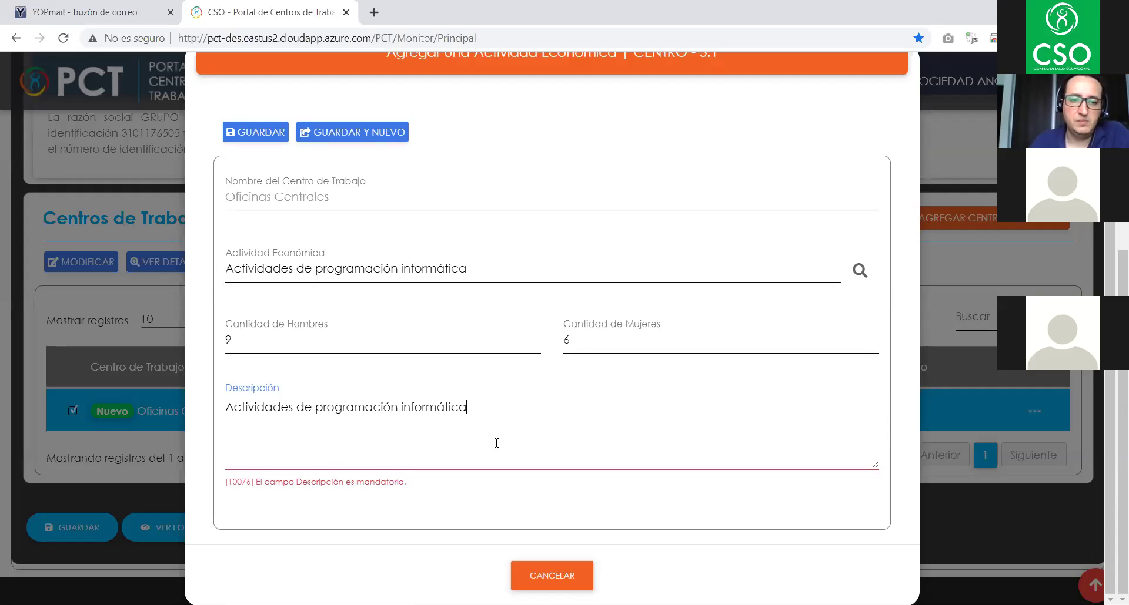
pyautogui.scroll(2, 492, 418)
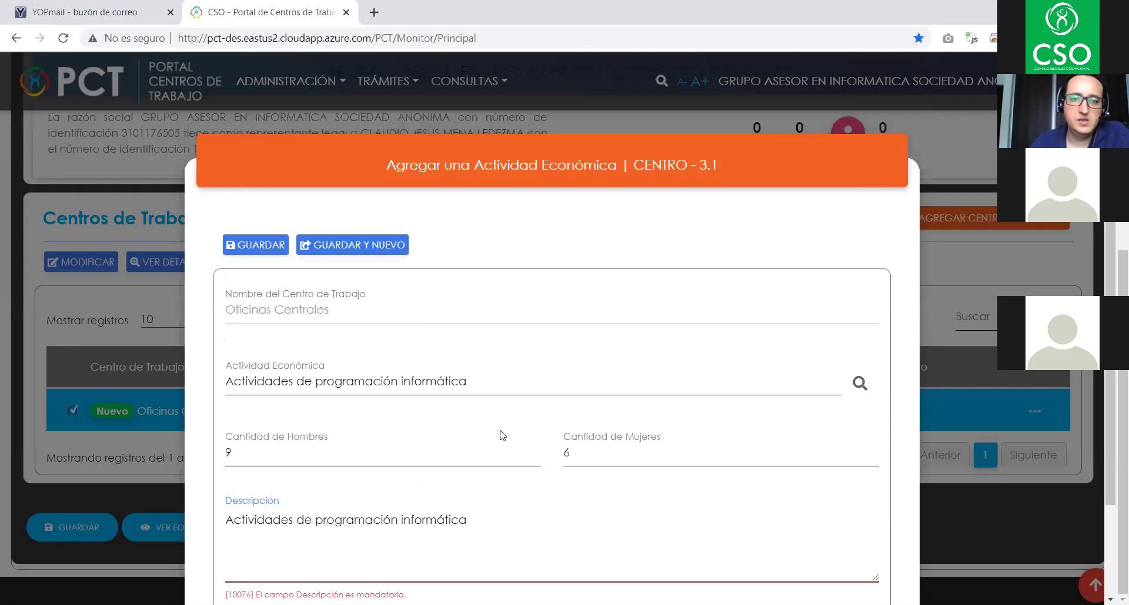
pyautogui.click(258, 251)
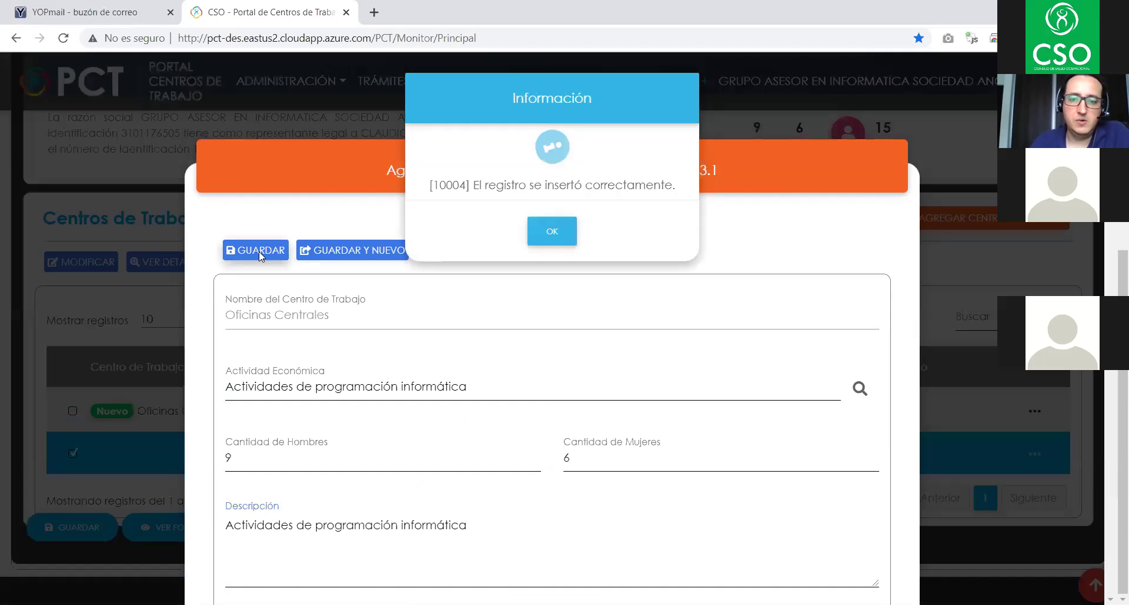
# - Dismiss the insert message, save the work-centres form and acknowledge the update
pyautogui.click(551, 242)
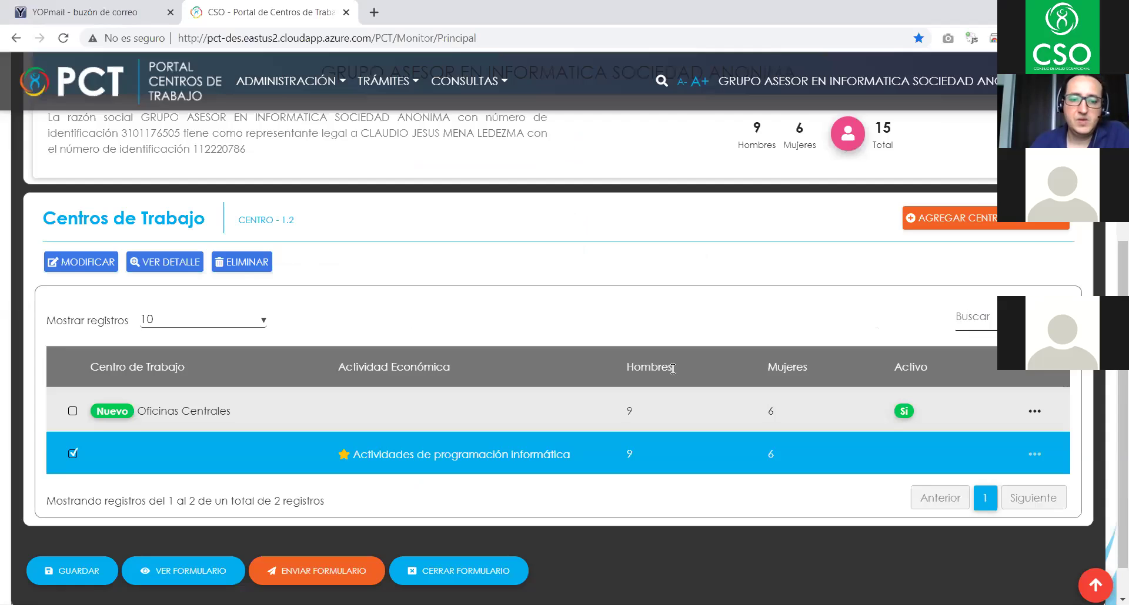
pyautogui.scroll(-1, 673, 363)
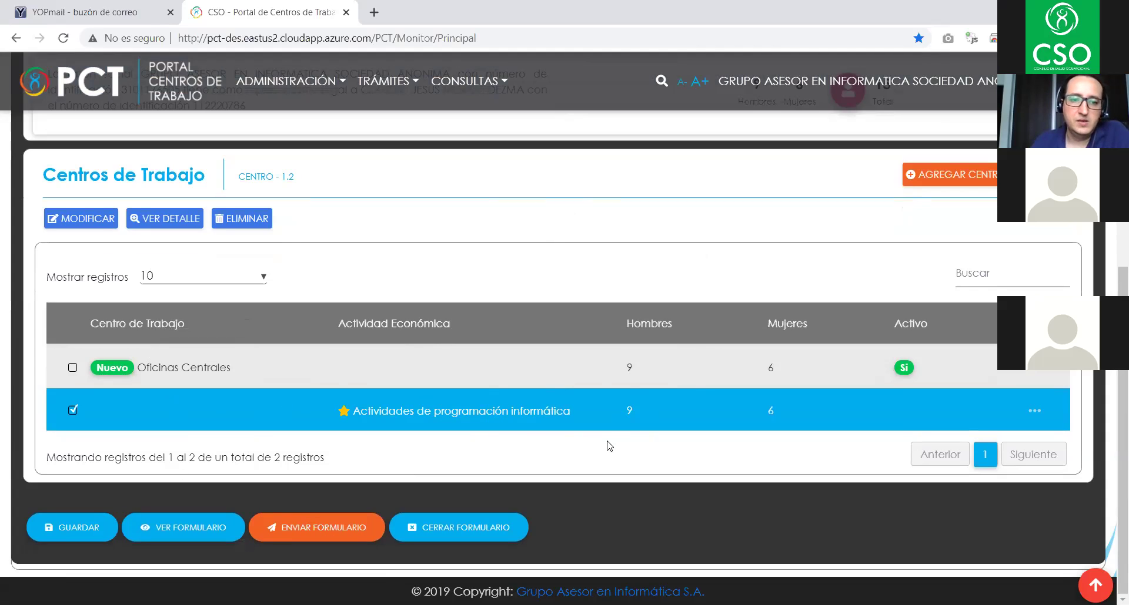
pyautogui.scroll(2, 457, 450)
pyautogui.scroll(-2, 457, 450)
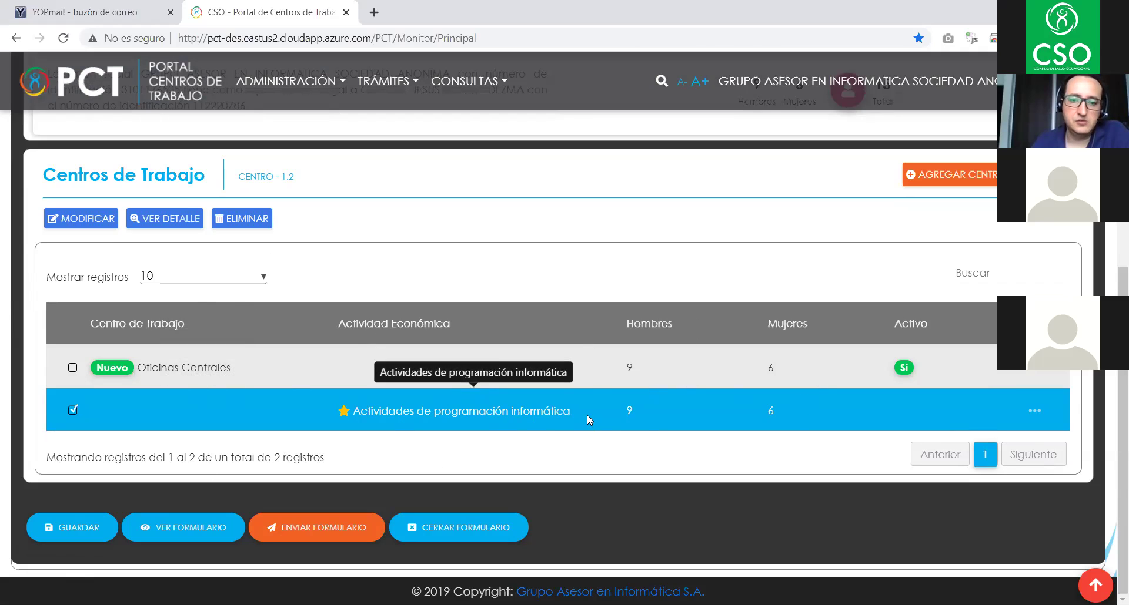
pyautogui.click(72, 538)
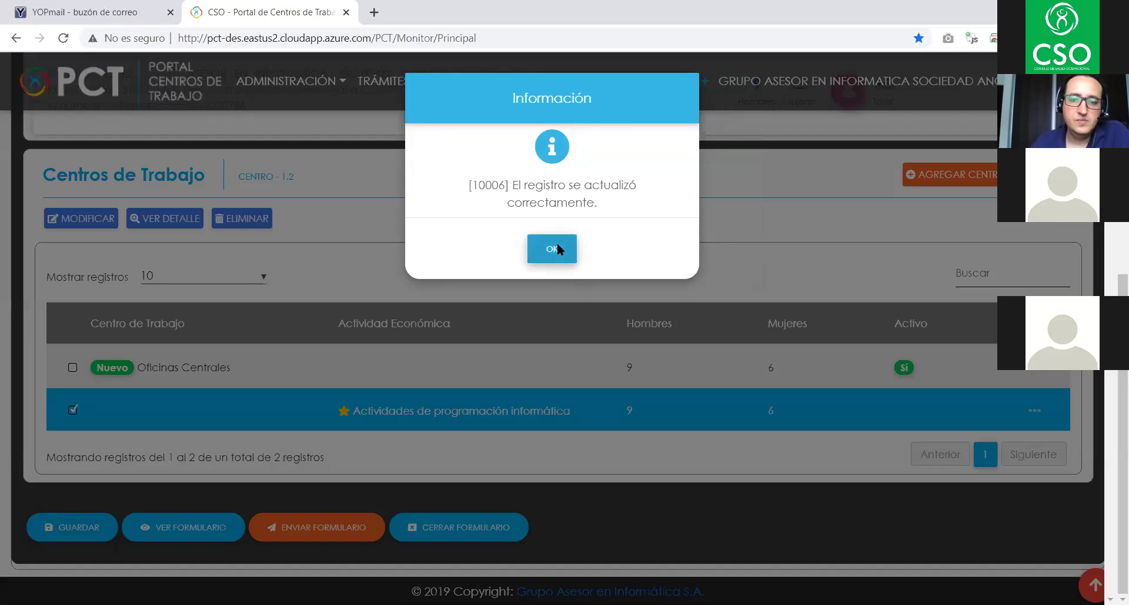
pyautogui.click(553, 249)
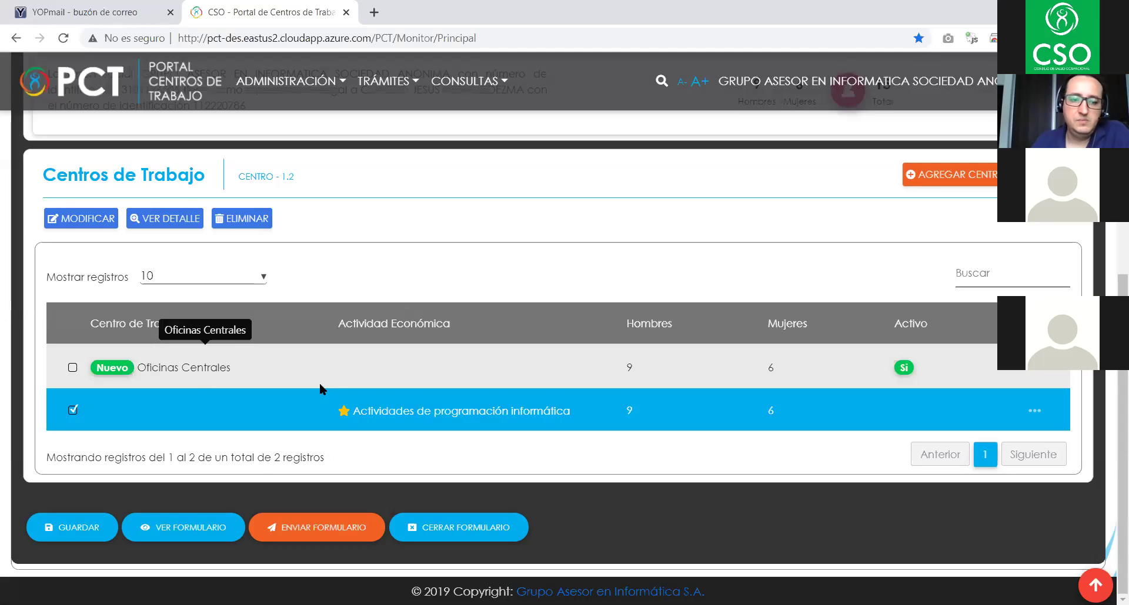
# - Preview the completed F04 form, then close the economic activity details
pyautogui.click(181, 532)
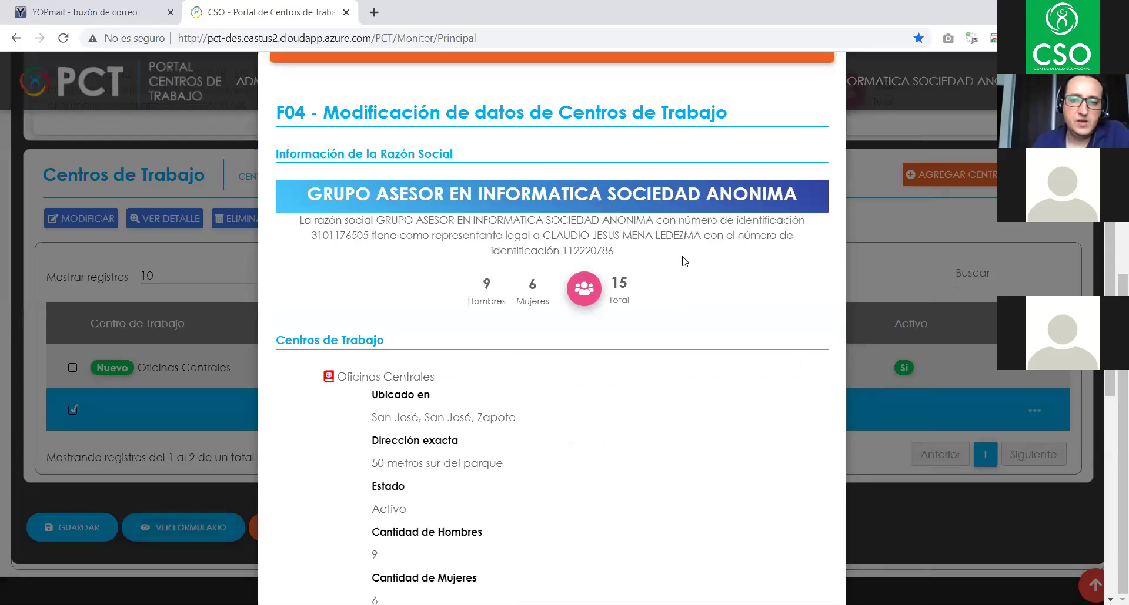
pyautogui.scroll(-1, 684, 261)
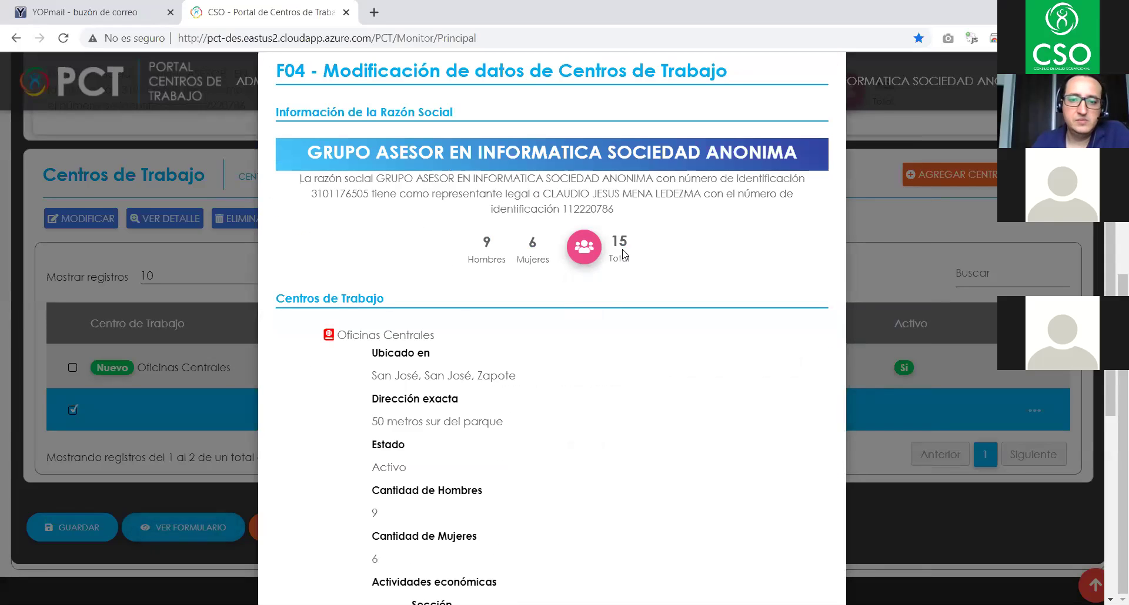
pyautogui.scroll(-6, 624, 245)
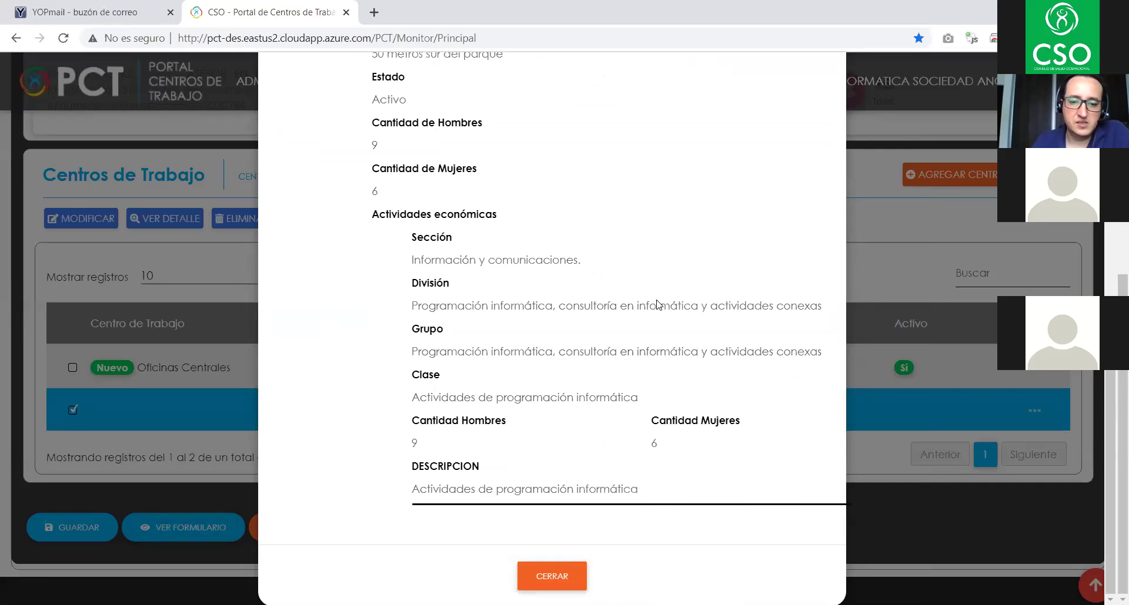
pyautogui.click(552, 577)
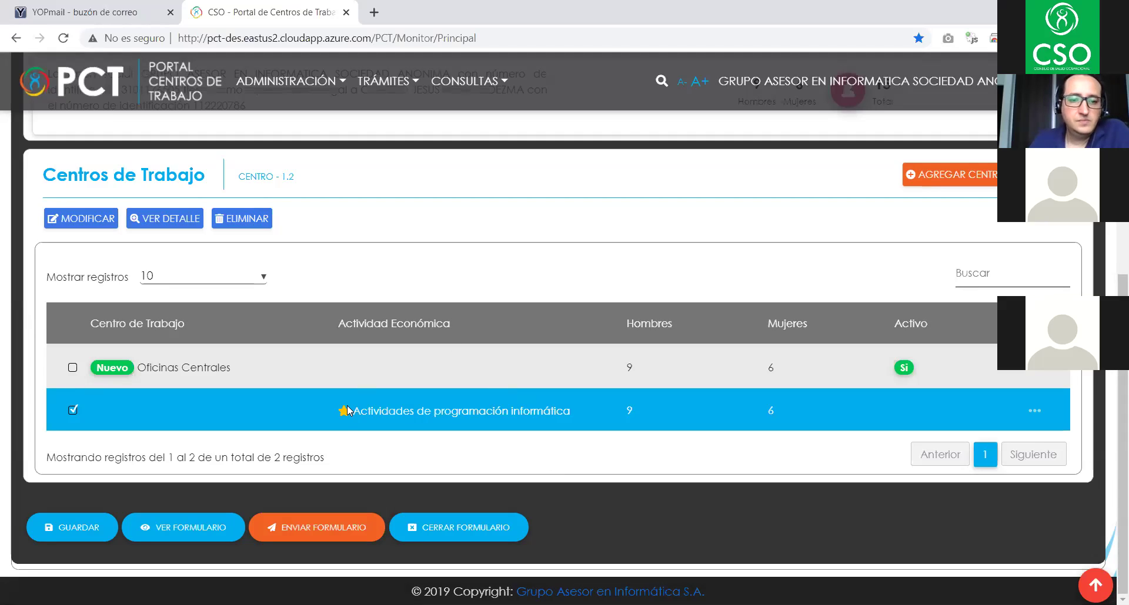
pyautogui.click(349, 377)
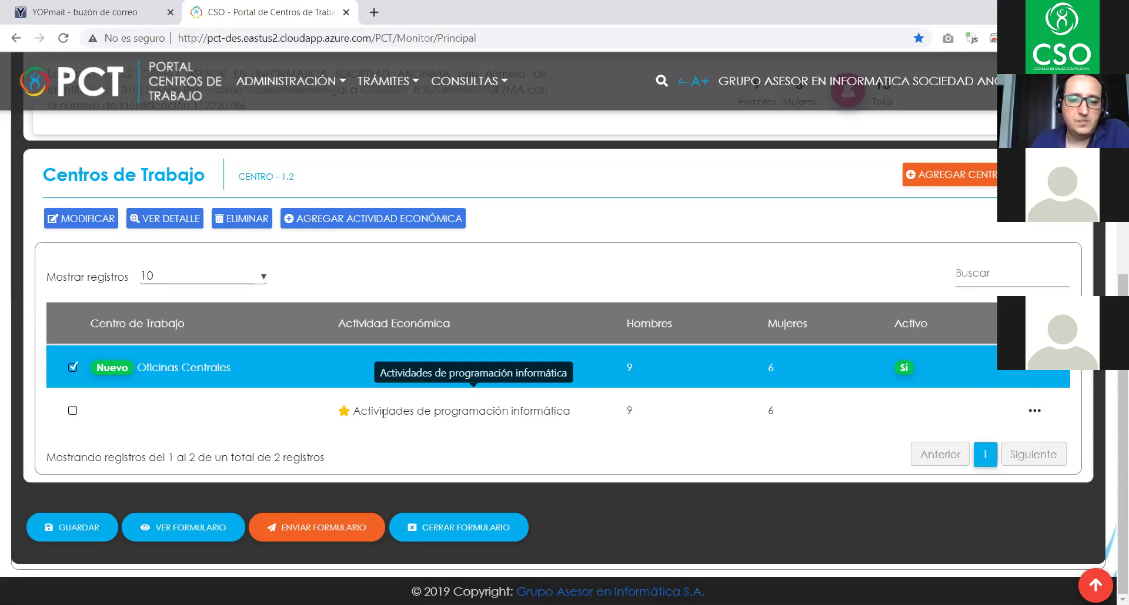
pyautogui.click(420, 417)
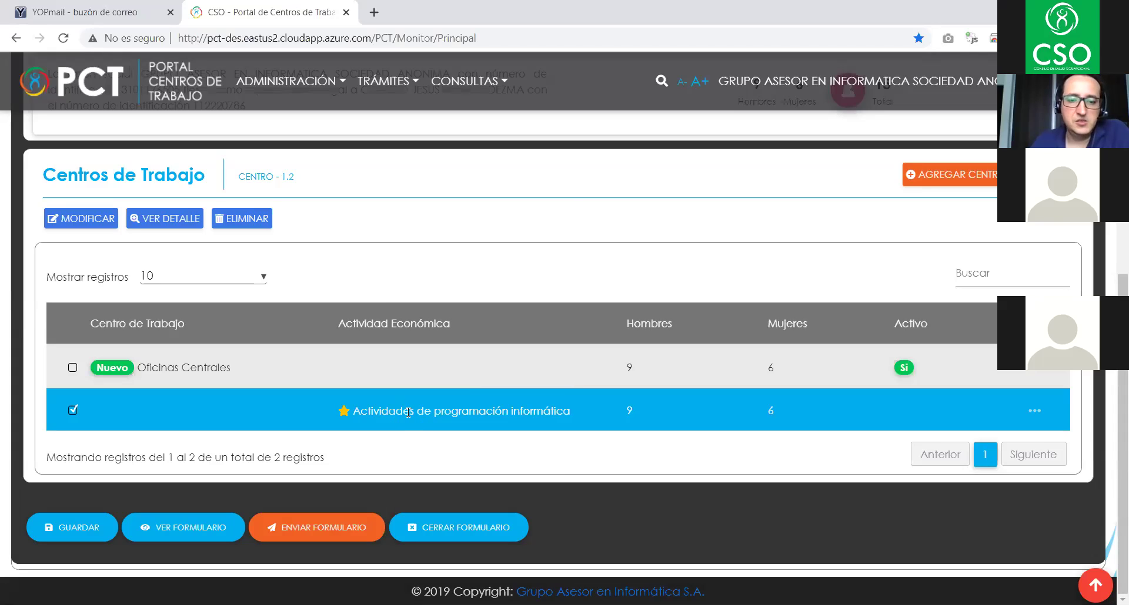
pyautogui.click(421, 370)
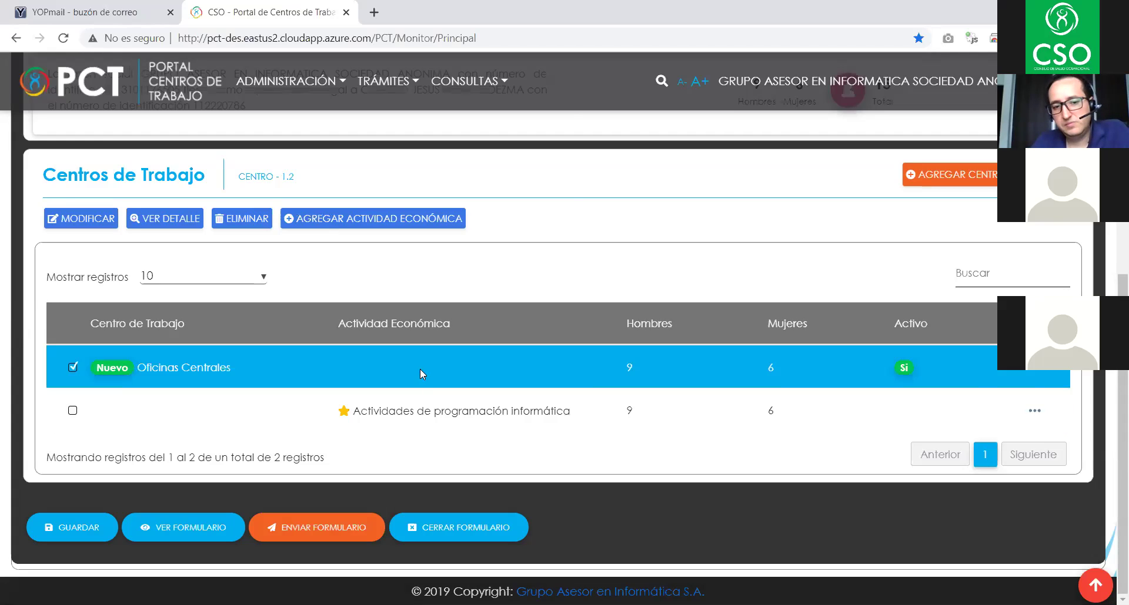
pyautogui.click(439, 408)
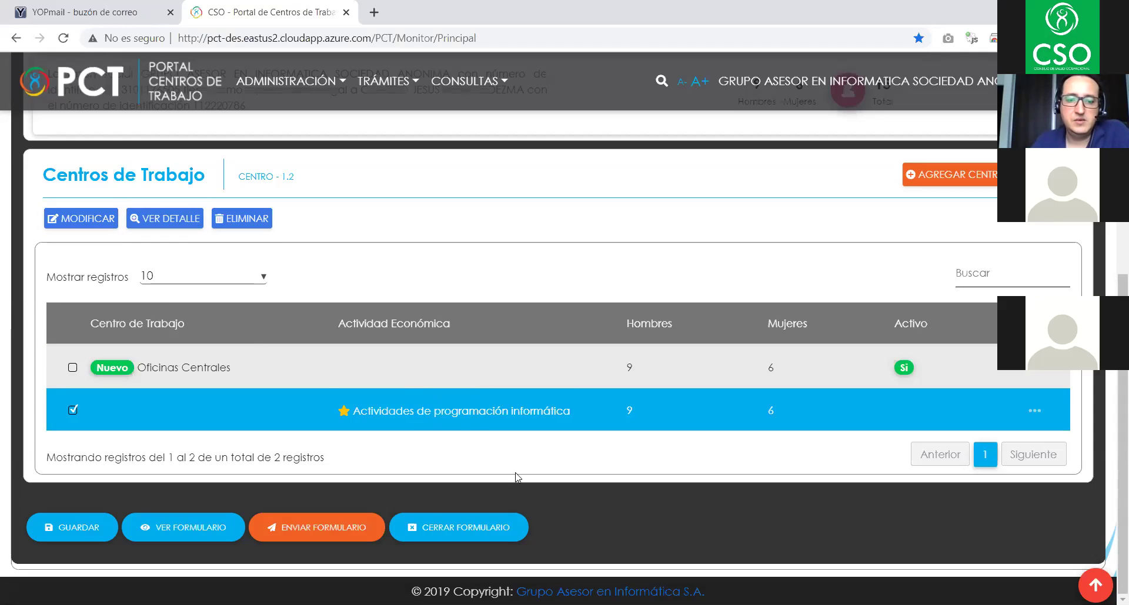
pyautogui.click(377, 364)
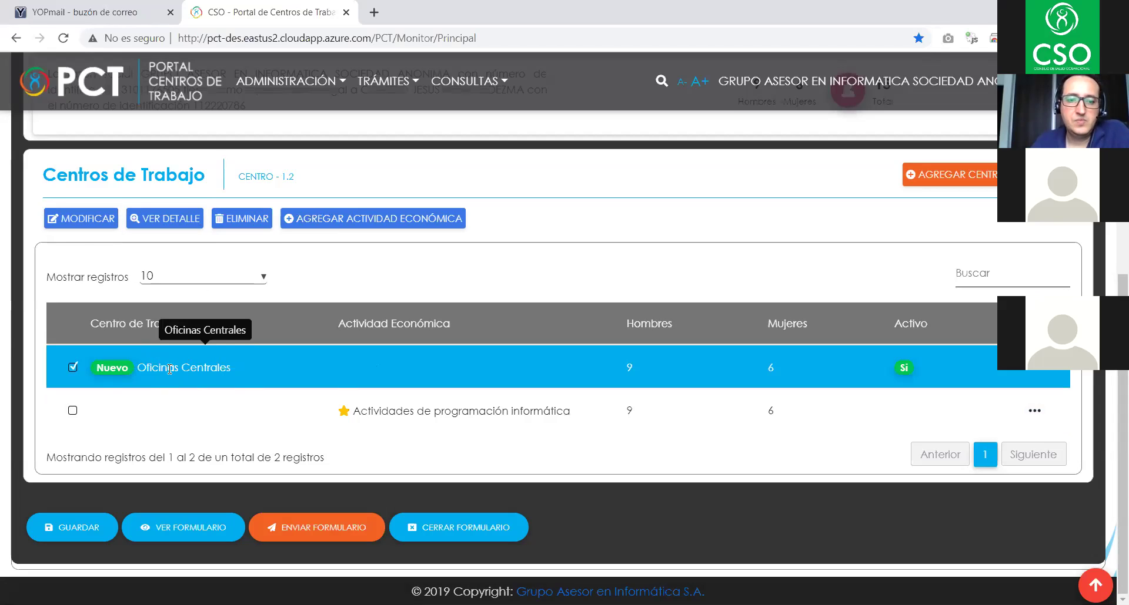
pyautogui.click(318, 413)
pyautogui.click(314, 375)
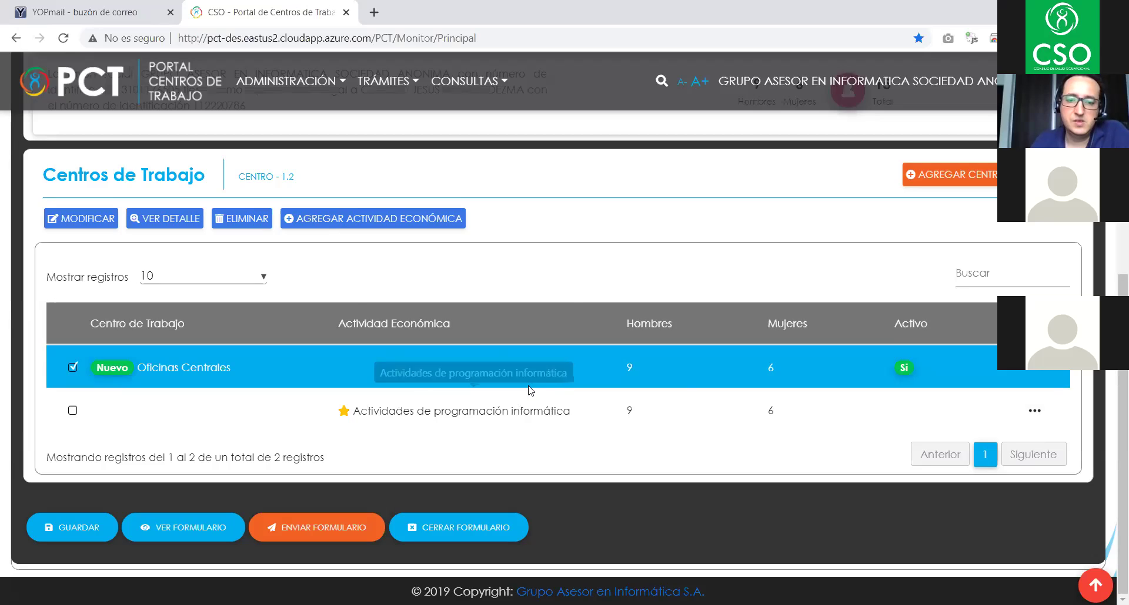
pyautogui.click(396, 413)
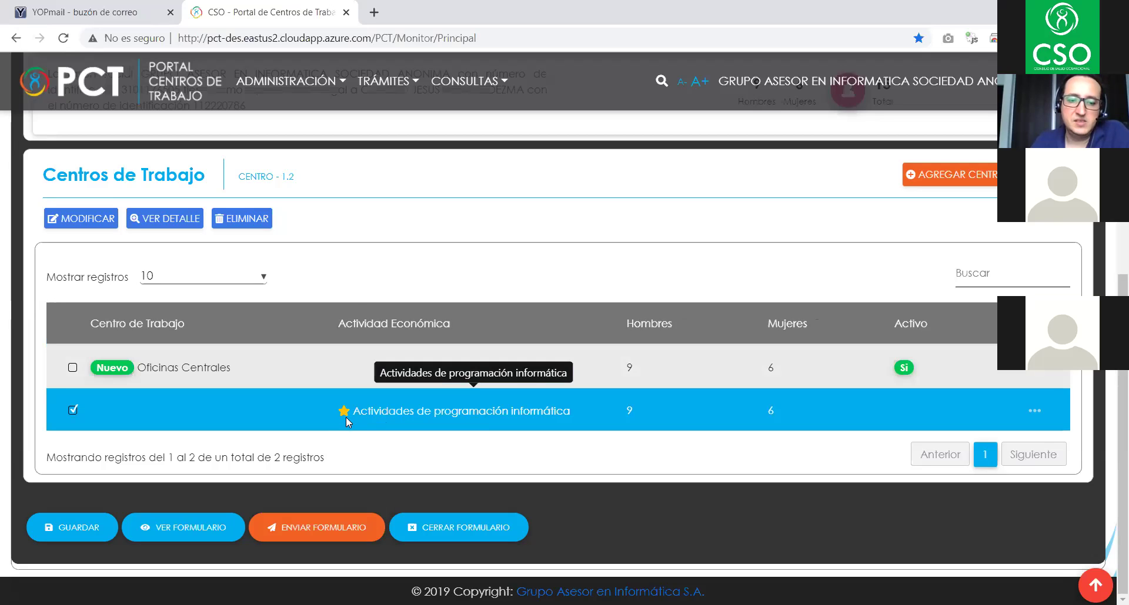
pyautogui.click(388, 385)
pyautogui.click(398, 411)
pyautogui.click(82, 220)
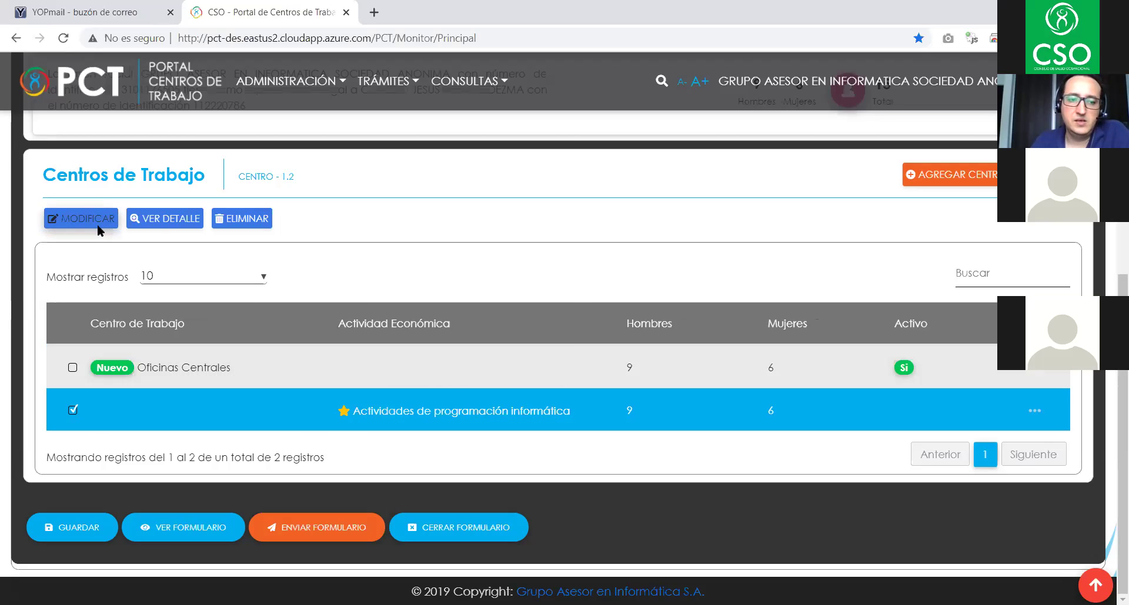
pyautogui.scroll(-2, 610, 357)
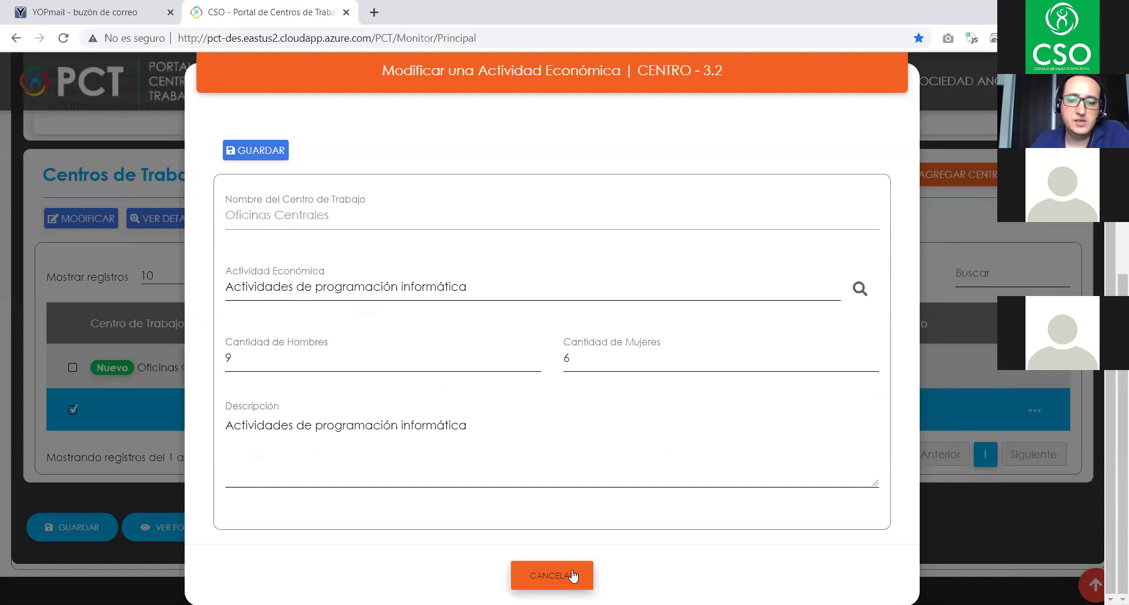
pyautogui.click(557, 577)
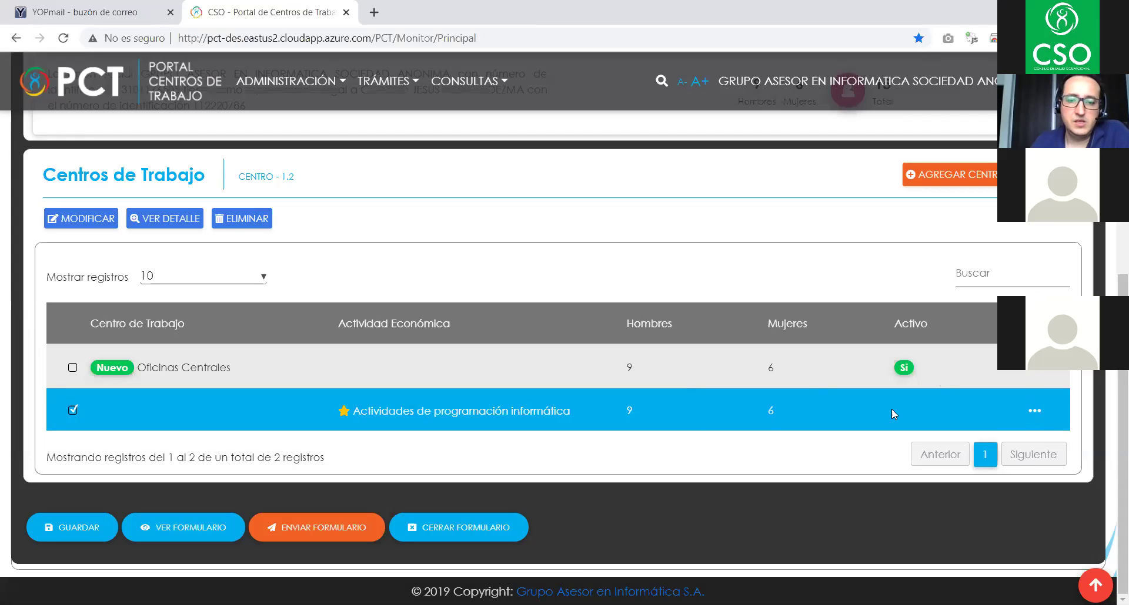
# - Select the Oficinas Centrales work centre and inspect its row actions menu
pyautogui.click(735, 367)
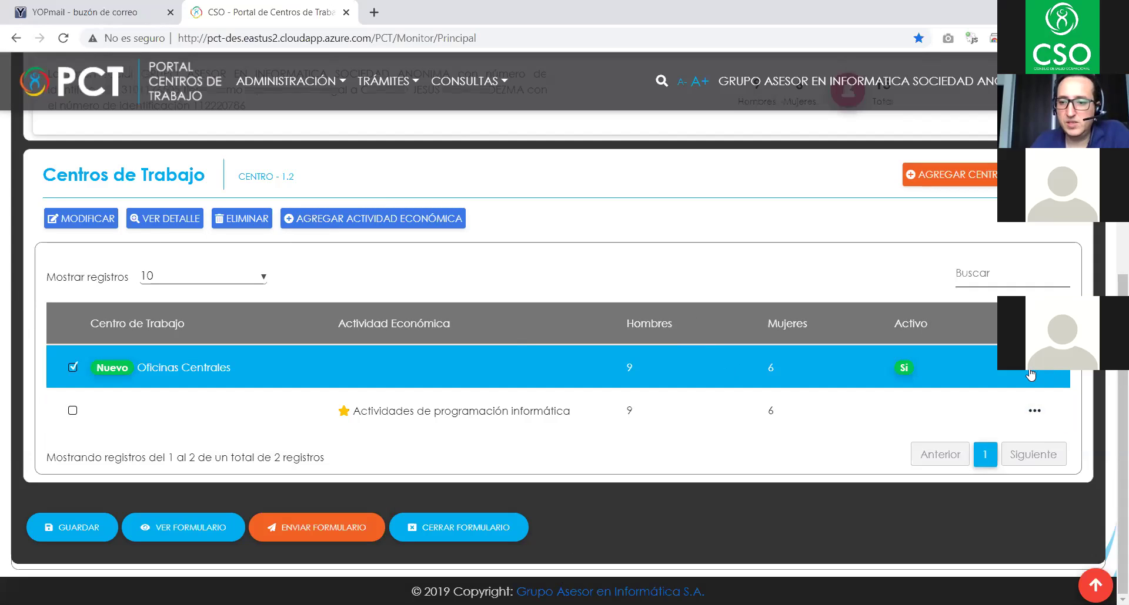
pyautogui.click(1031, 371)
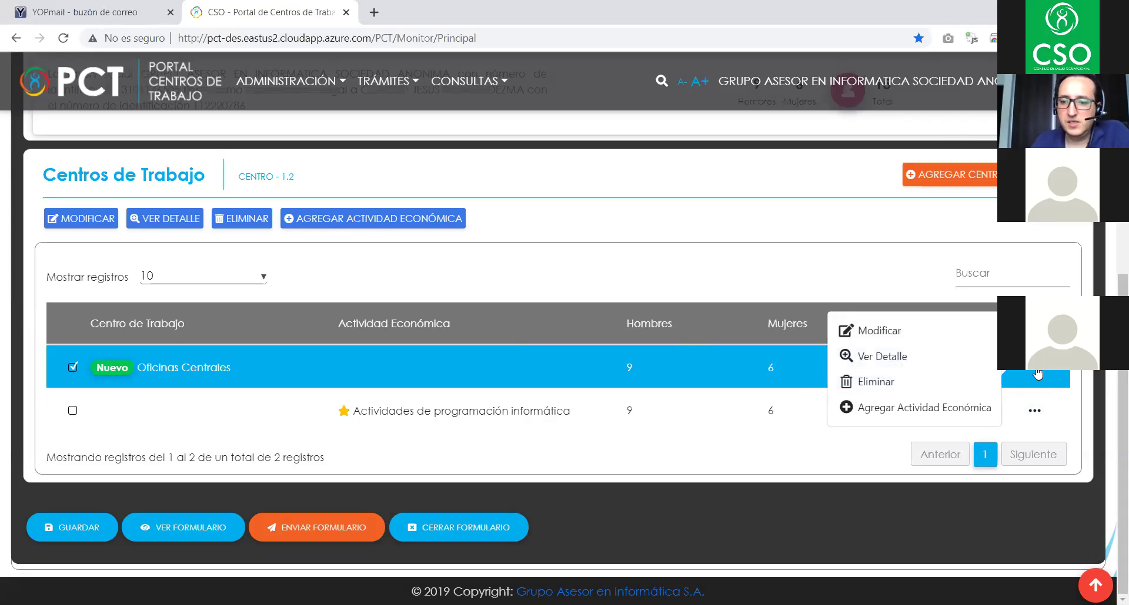
pyautogui.click(1038, 373)
pyautogui.click(1038, 373)
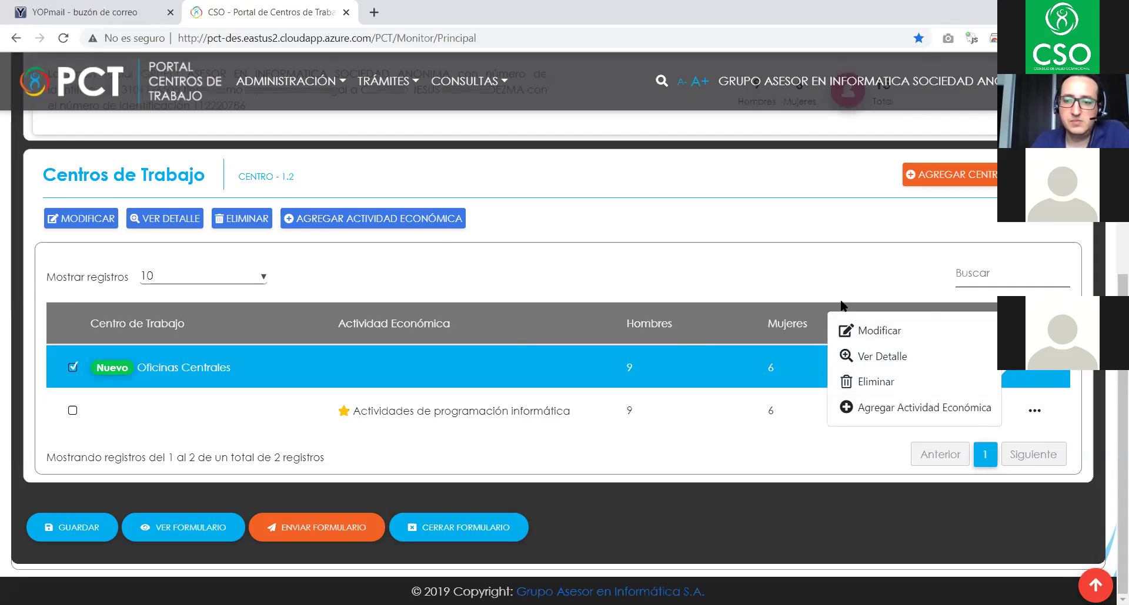
pyautogui.click(972, 289)
pyautogui.click(1031, 379)
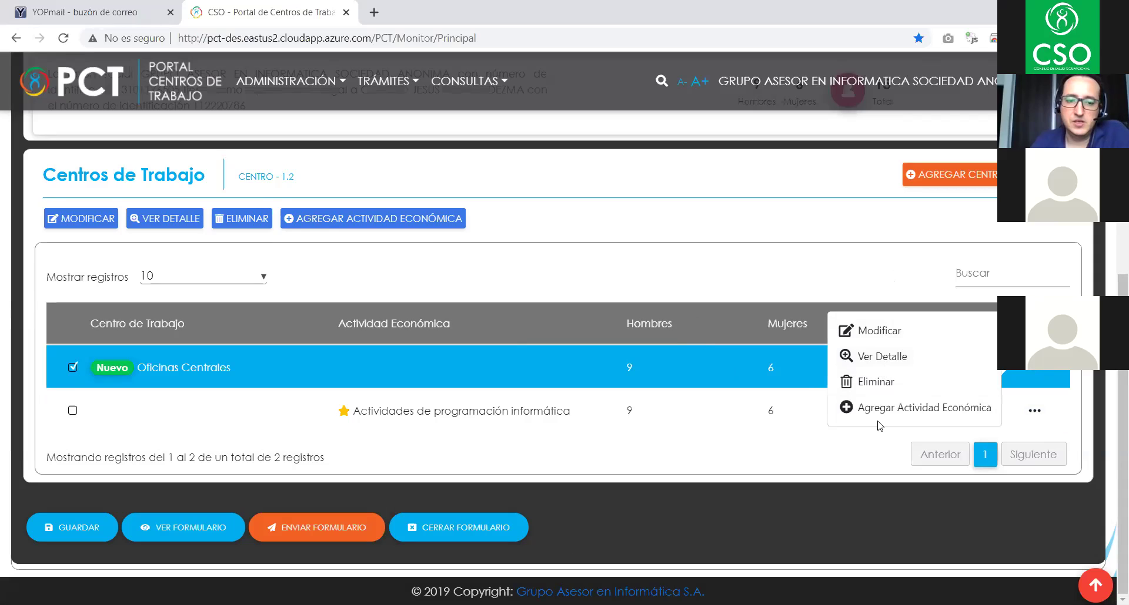
# - Select the programación informática row, save the form and acknowledge the update
pyautogui.click(810, 409)
pyautogui.click(91, 526)
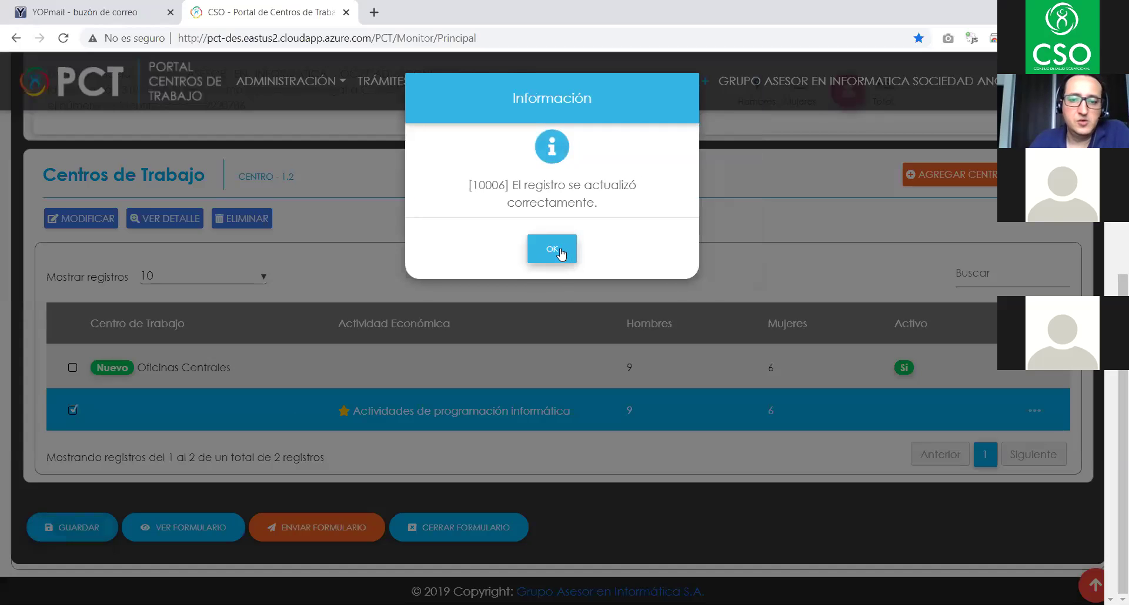
pyautogui.click(552, 249)
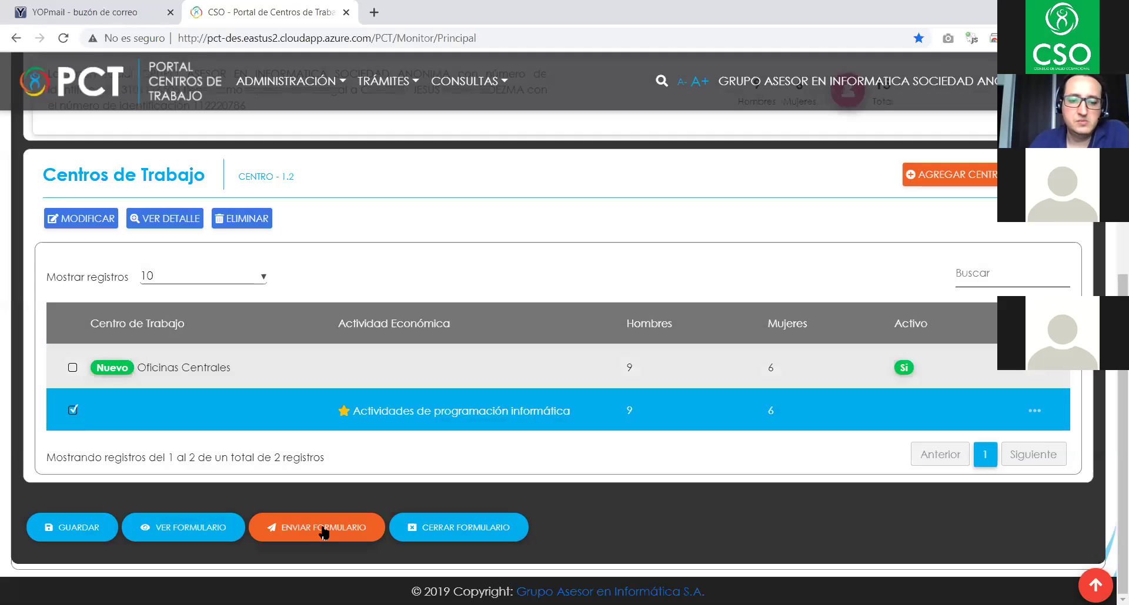
# - Submit the work-centre form with ENVIAR FORMULARIO and acknowledge the confirmation
pyautogui.click(323, 529)
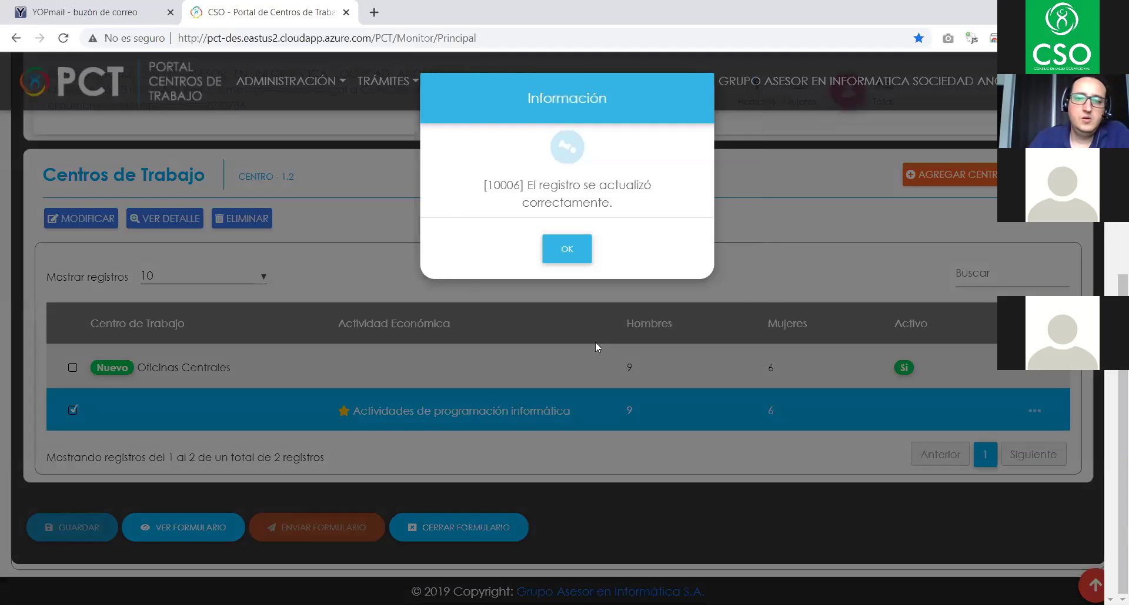
pyautogui.click(548, 247)
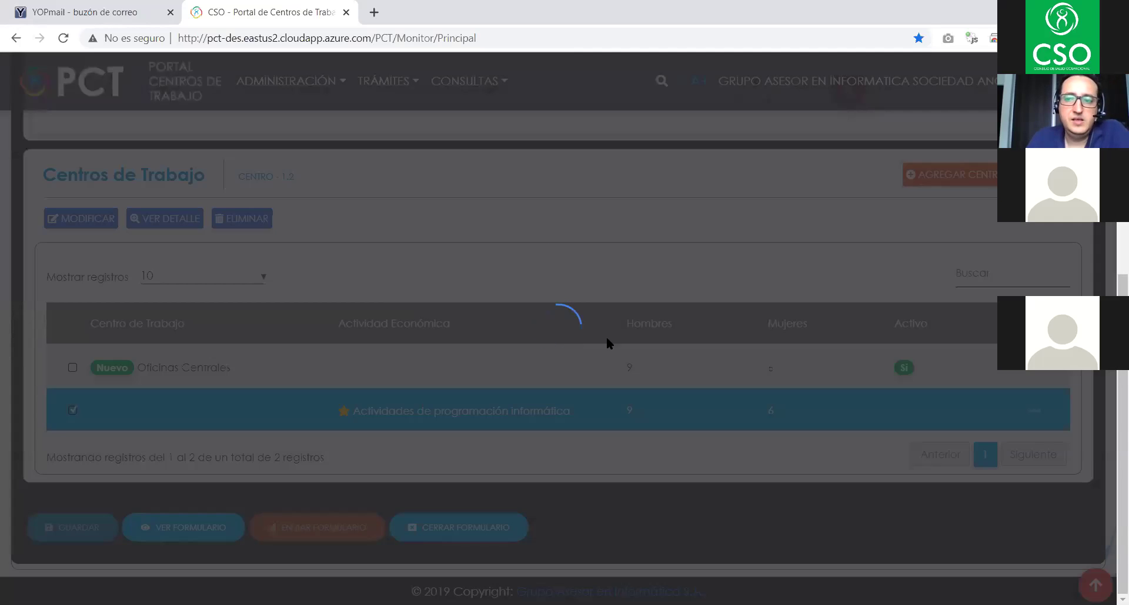
pyautogui.scroll(2, 602, 342)
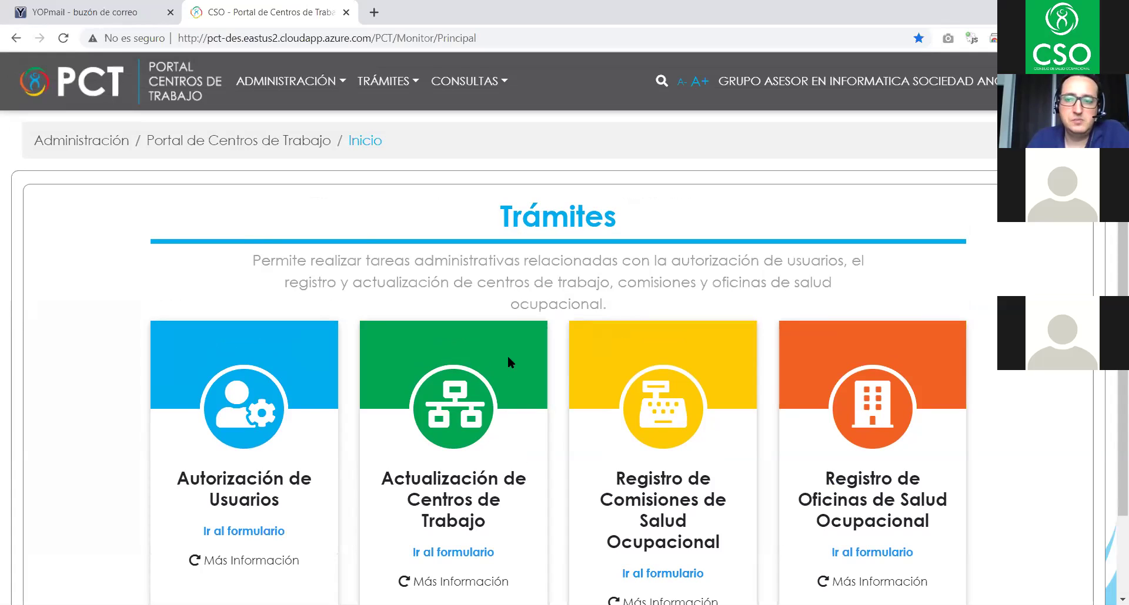
pyautogui.click(472, 83)
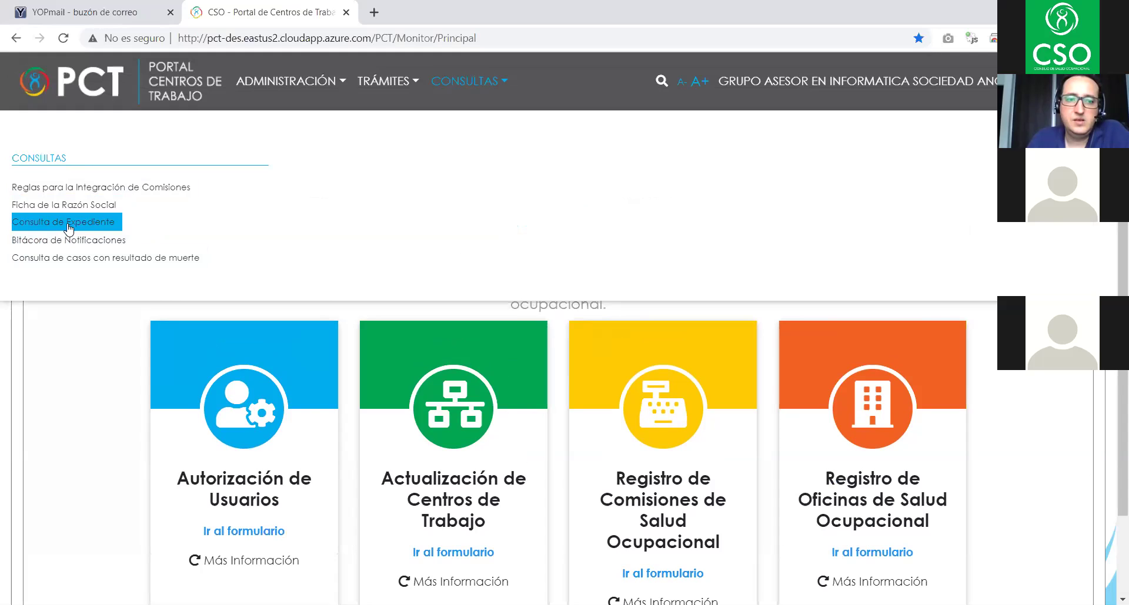
# - Go to CONSULTAS > Consulta de Expediente
pyautogui.click(558, 73)
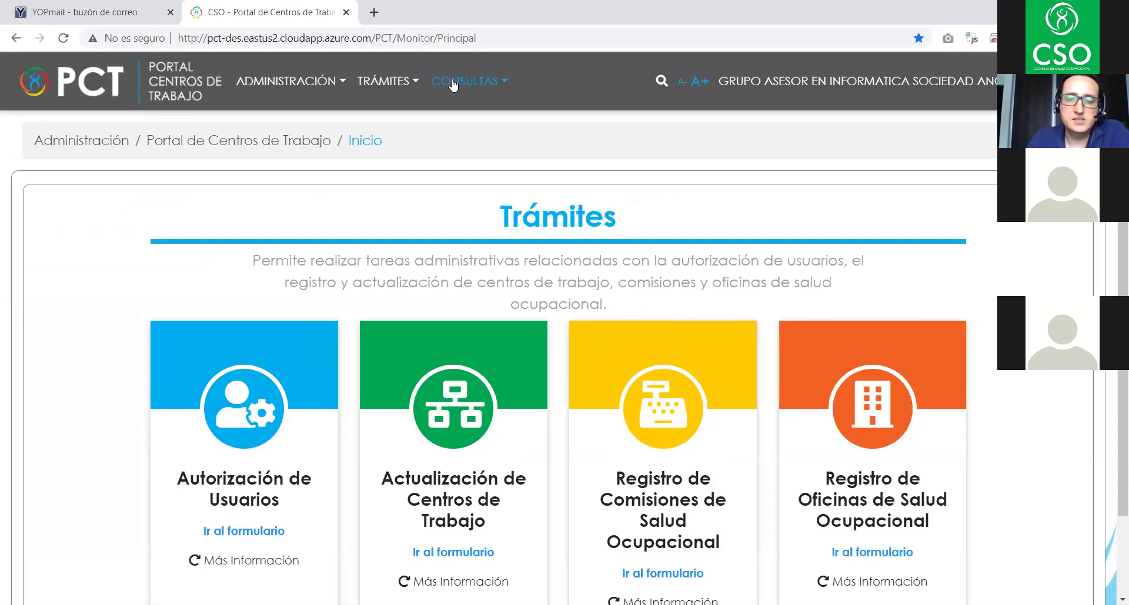
pyautogui.click(462, 82)
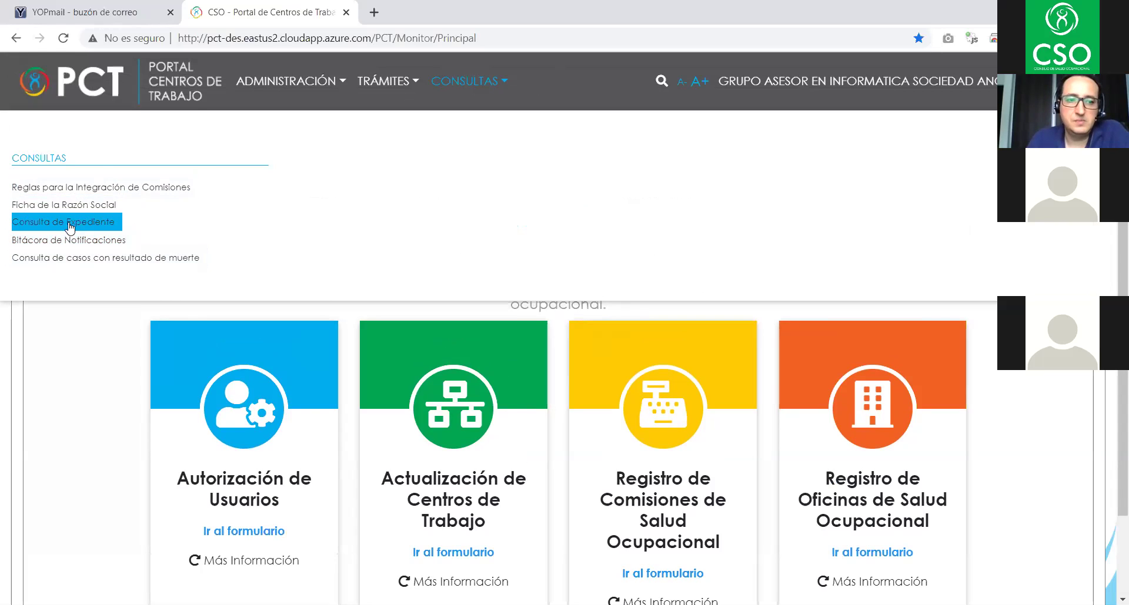
pyautogui.click(71, 224)
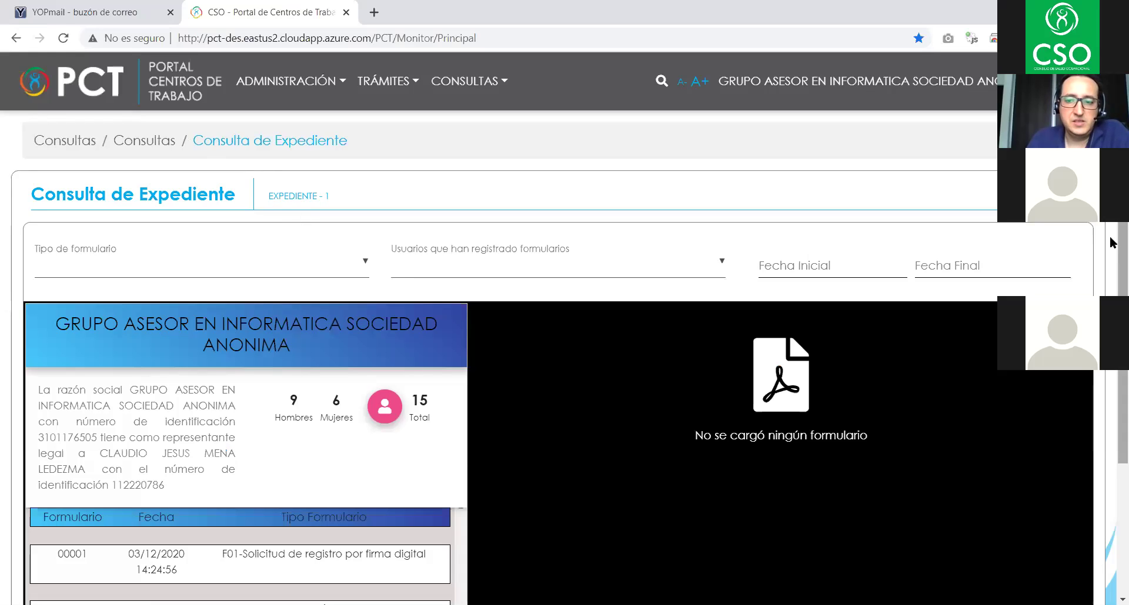
pyautogui.scroll(-3, 1085, 240)
pyautogui.scroll(3, 1085, 240)
# - Review the form-type and user filter dropdowns, then scroll to the forms list
pyautogui.click(116, 261)
pyautogui.scroll(-3, 131, 322)
pyautogui.scroll(3, 162, 295)
pyautogui.click(488, 261)
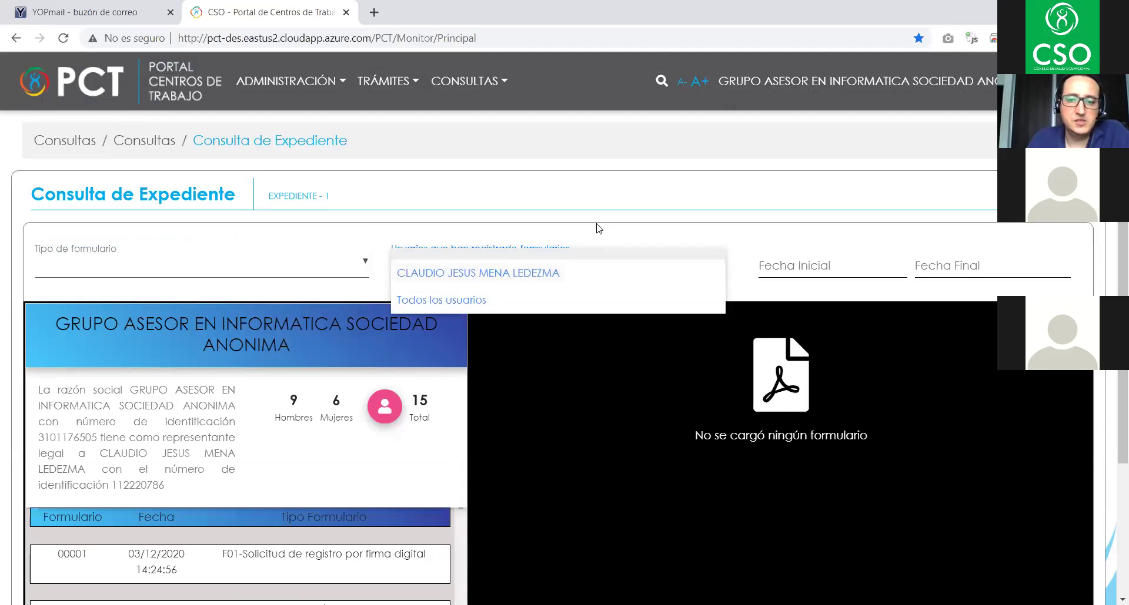
pyautogui.click(863, 294)
pyautogui.scroll(-3, 171, 322)
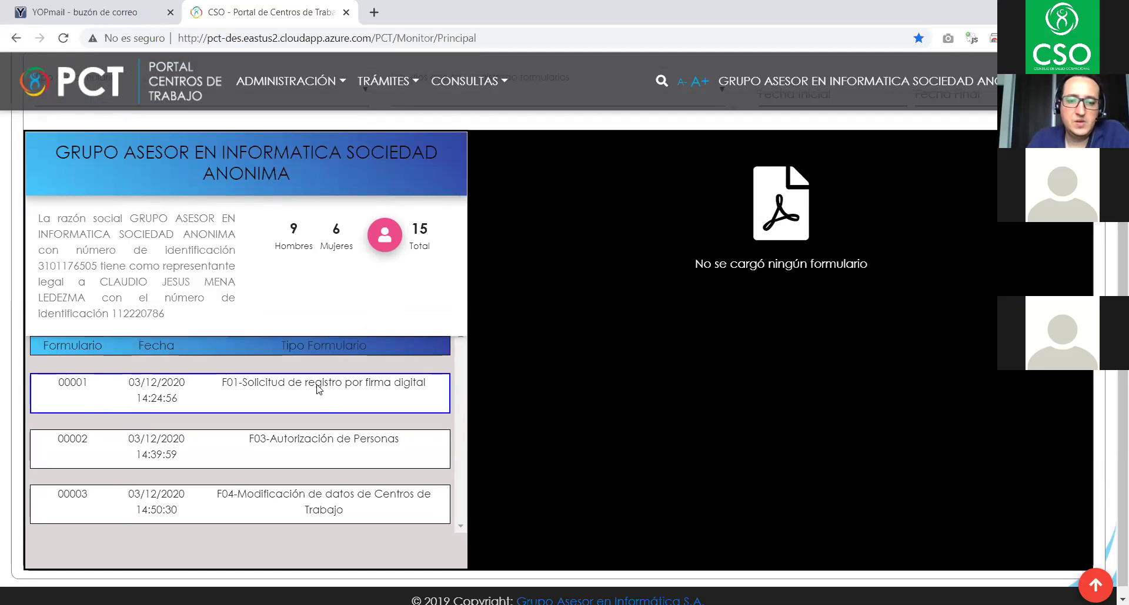
# - Load form 00001 into the document viewer and scroll through it
pyautogui.click(360, 391)
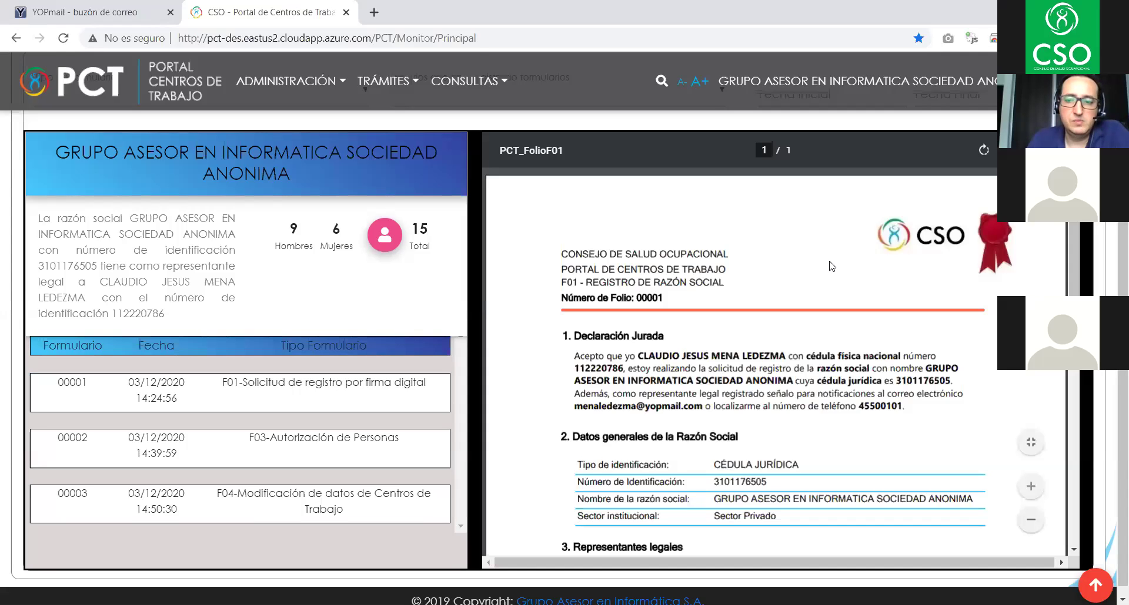
pyautogui.scroll(-7, 747, 340)
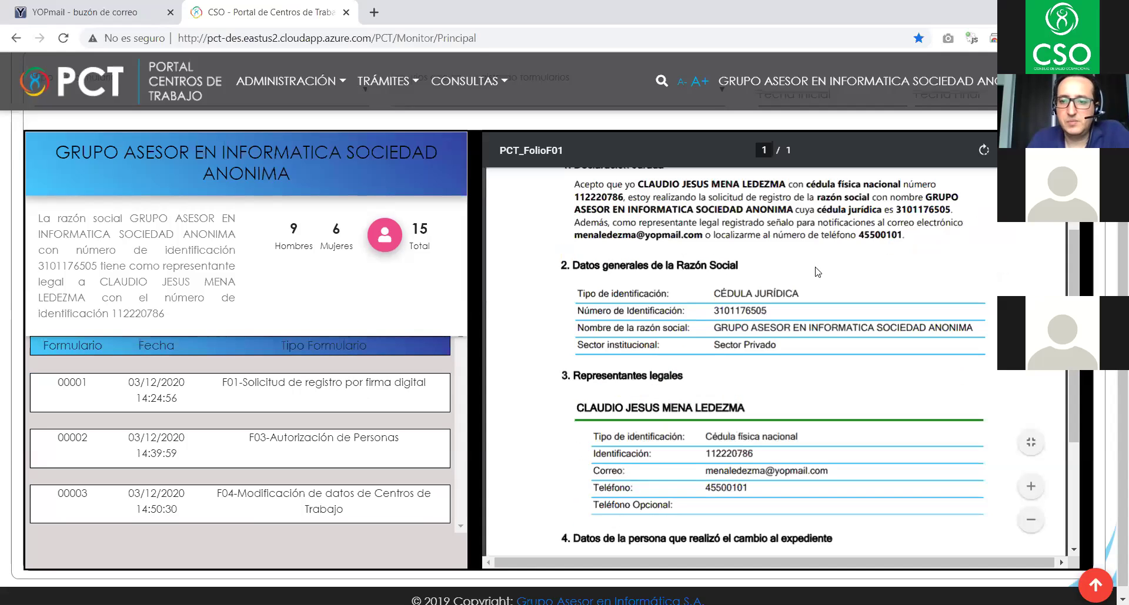
pyautogui.scroll(7, 1004, 255)
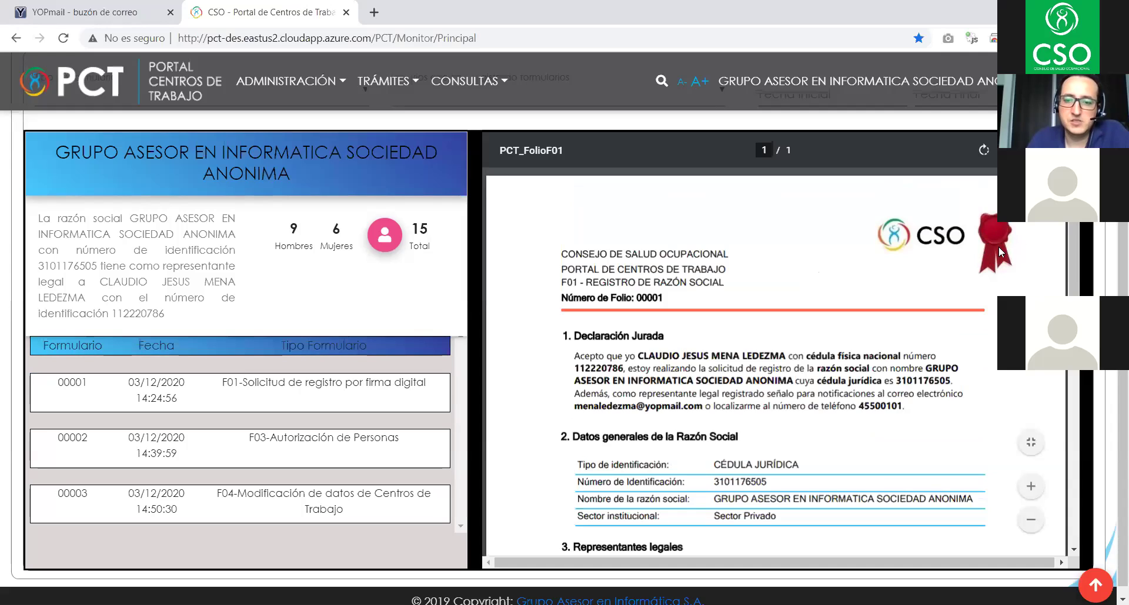
pyautogui.scroll(-3, 905, 312)
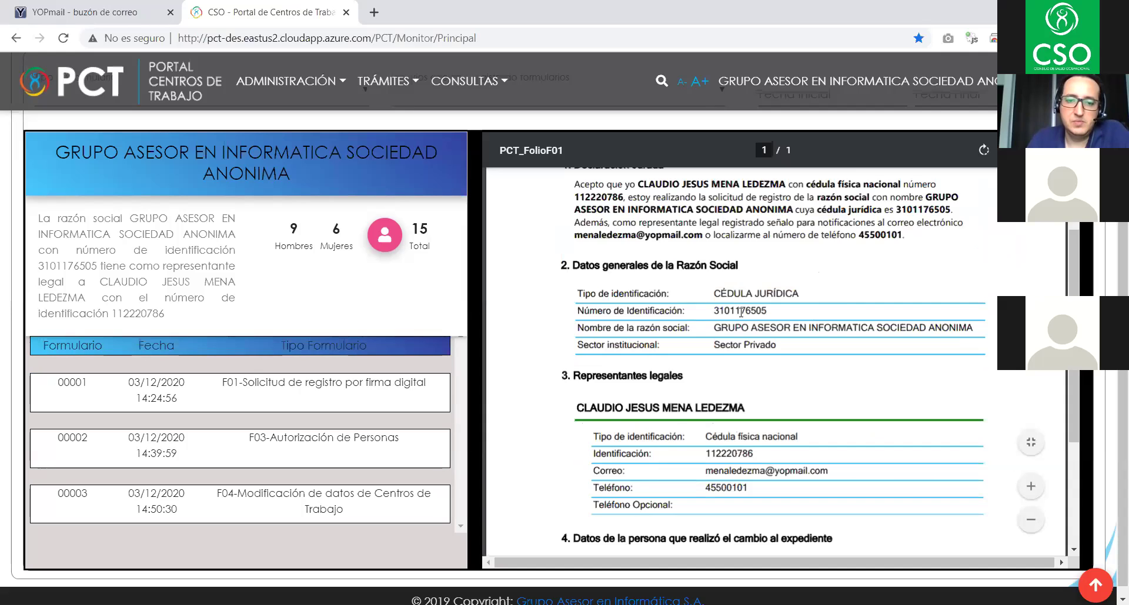
pyautogui.scroll(3, 910, 291)
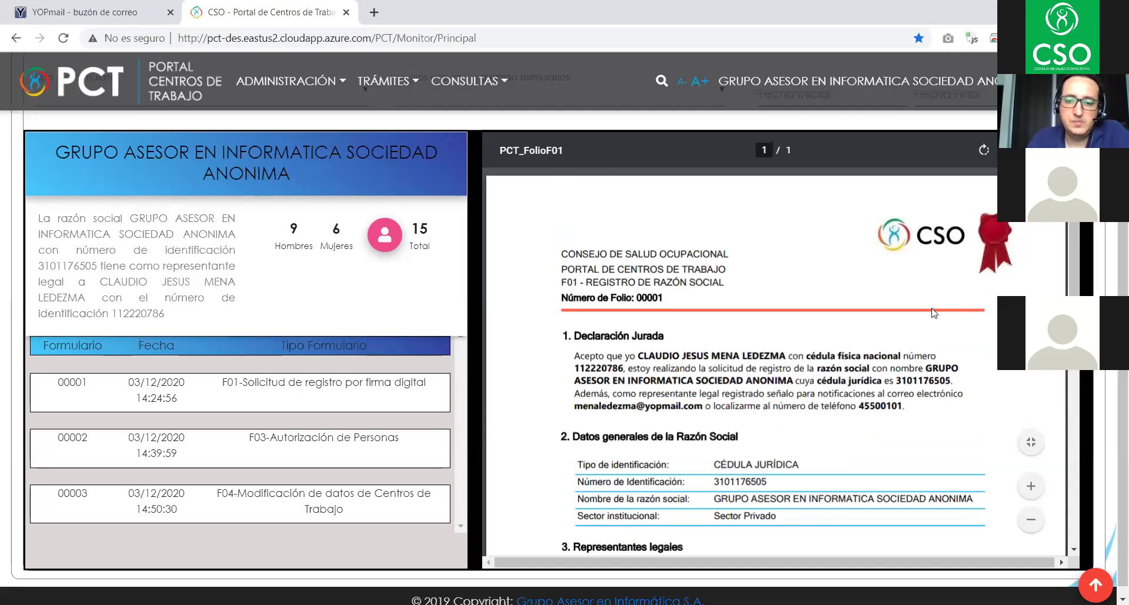
pyautogui.scroll(-6, 931, 317)
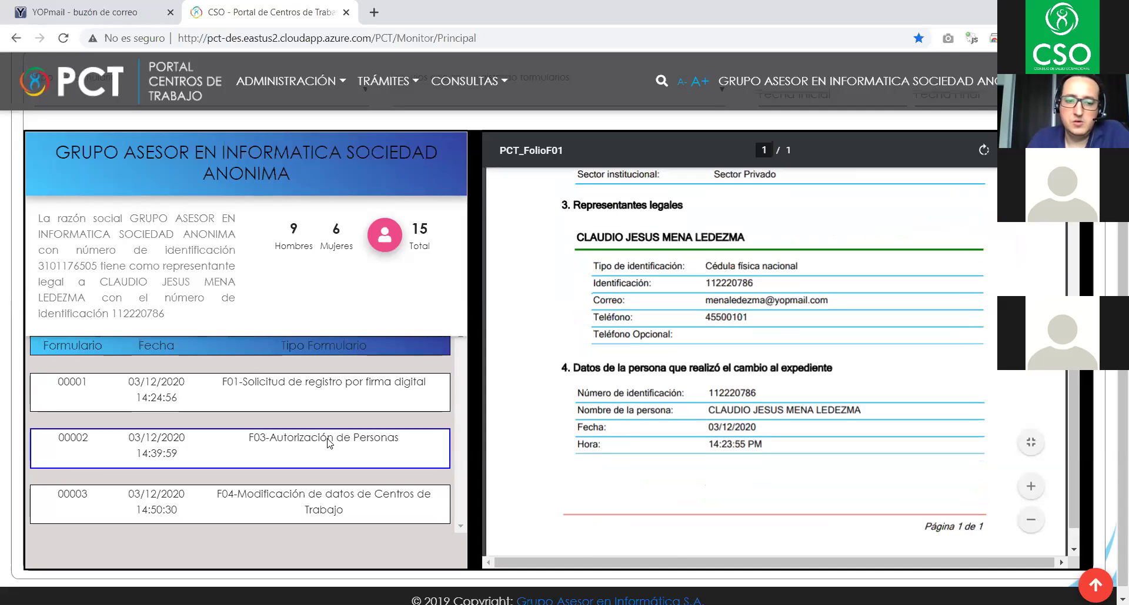
# - Open F03 record 00002 and scroll to its authorized person and change history
pyautogui.click(328, 443)
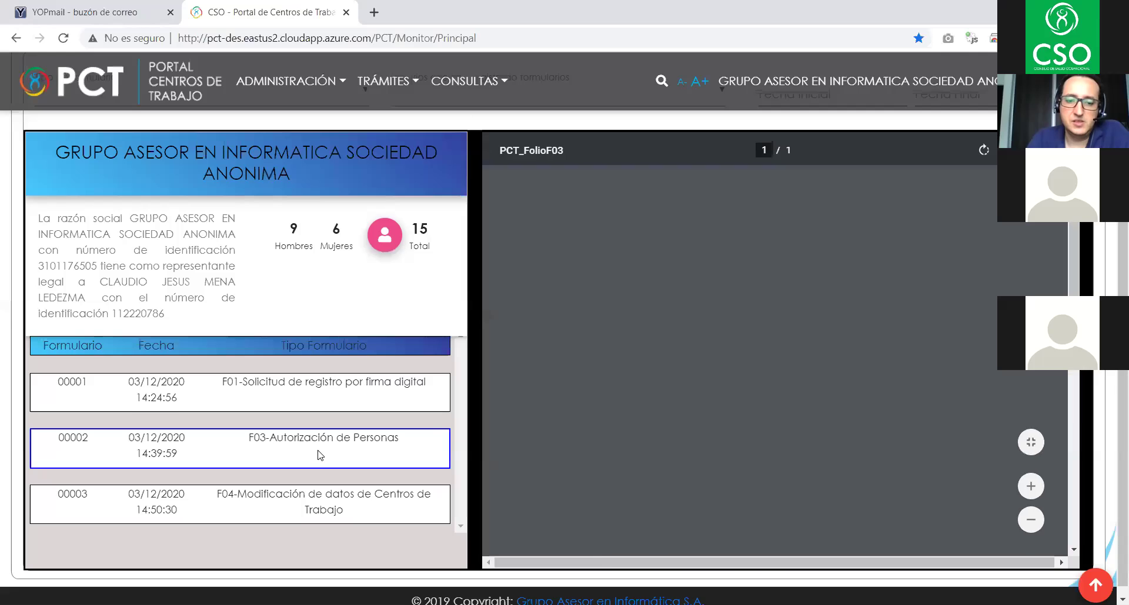
pyautogui.scroll(-4, 780, 299)
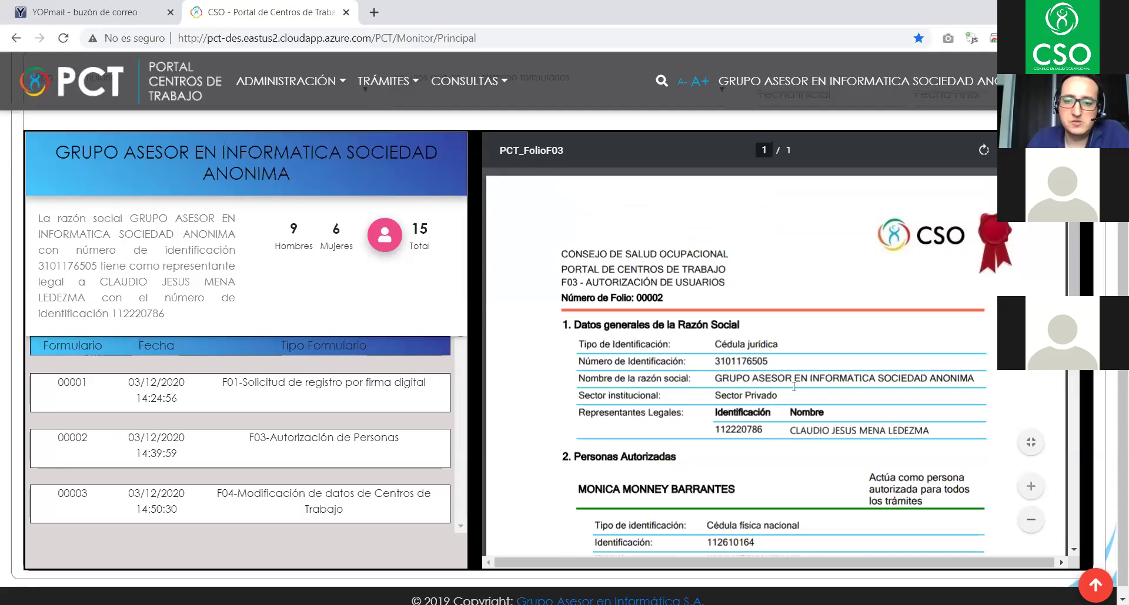
pyautogui.scroll(-3, 793, 387)
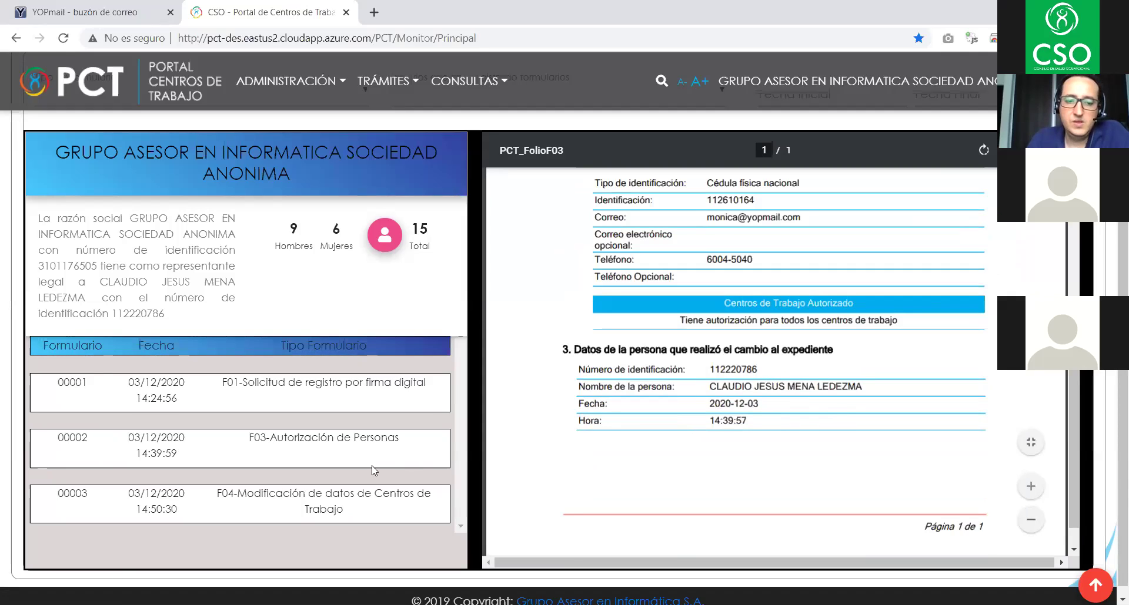
# - Open F04 record 00003 and scroll through its Oficinas Centrales work-centre sections
pyautogui.click(277, 506)
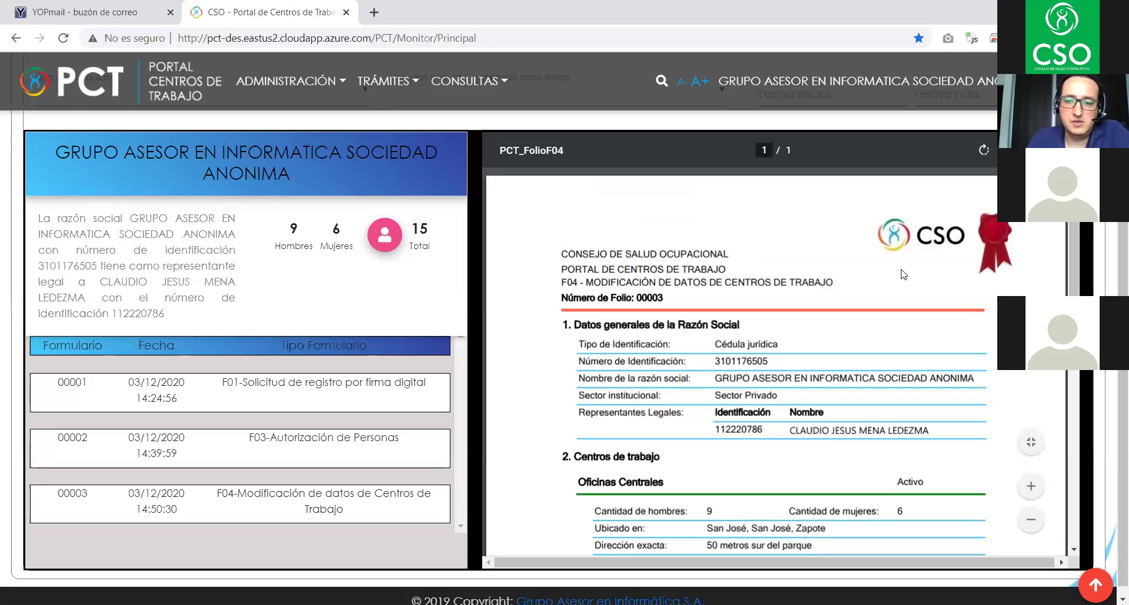
pyautogui.scroll(-3, 894, 284)
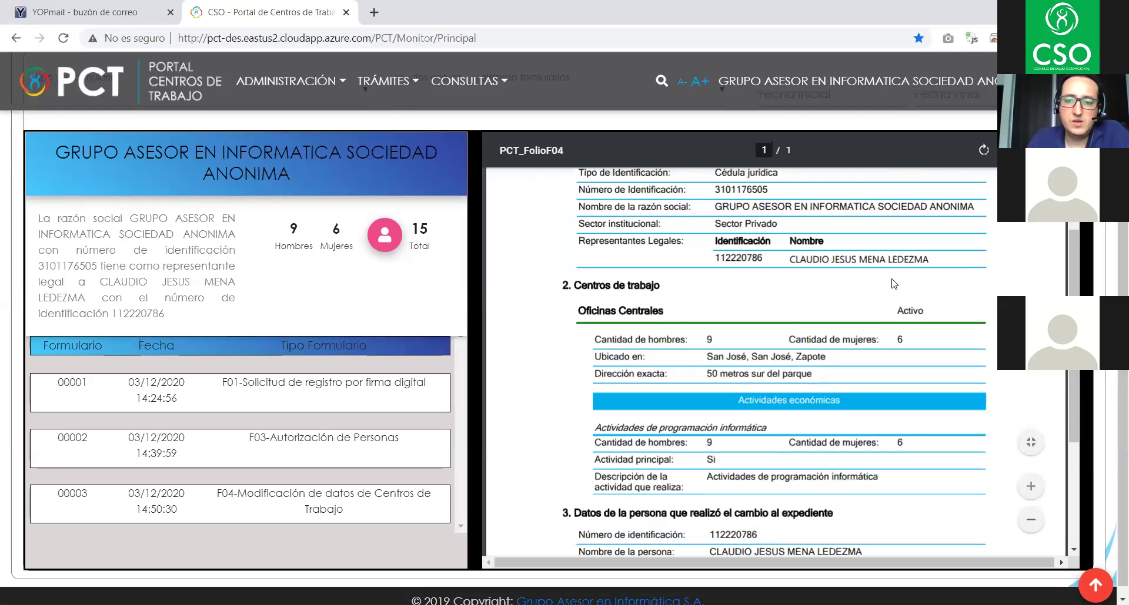
pyautogui.scroll(-3, 893, 284)
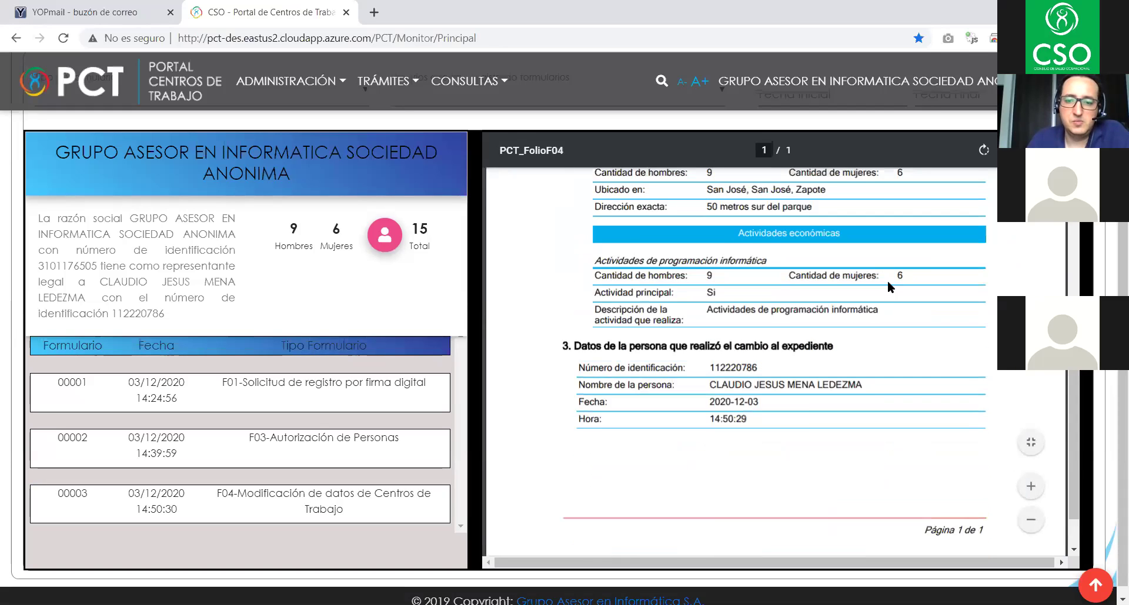
pyautogui.scroll(5, 865, 325)
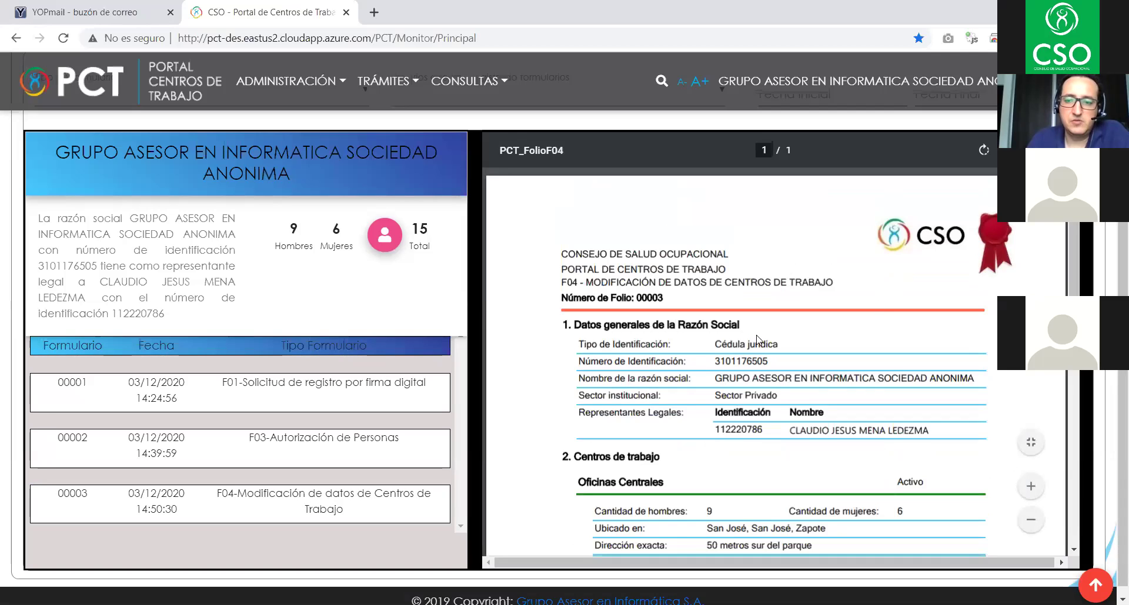
pyautogui.scroll(-3, 745, 222)
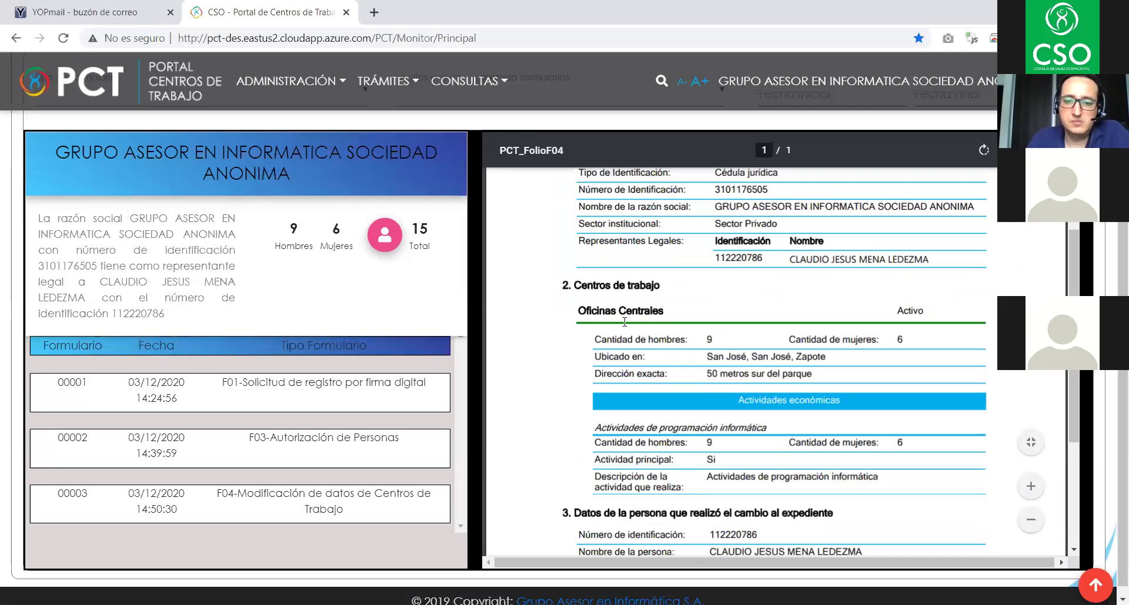
pyautogui.scroll(-5, 630, 321)
pyautogui.scroll(5, 861, 345)
pyautogui.scroll(-3, 918, 375)
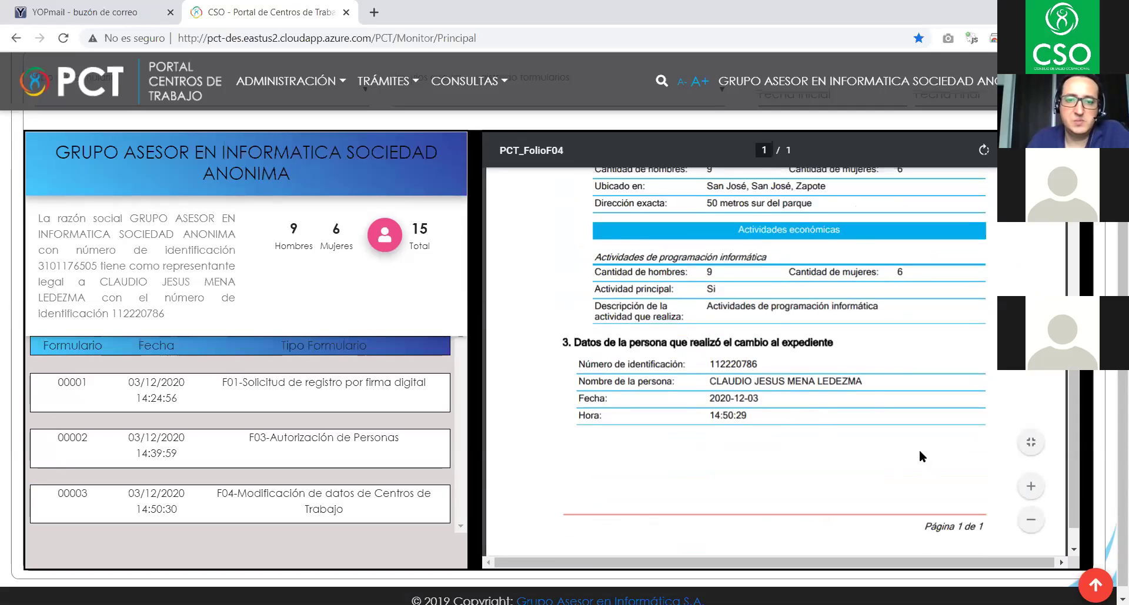
pyautogui.scroll(6, 908, 444)
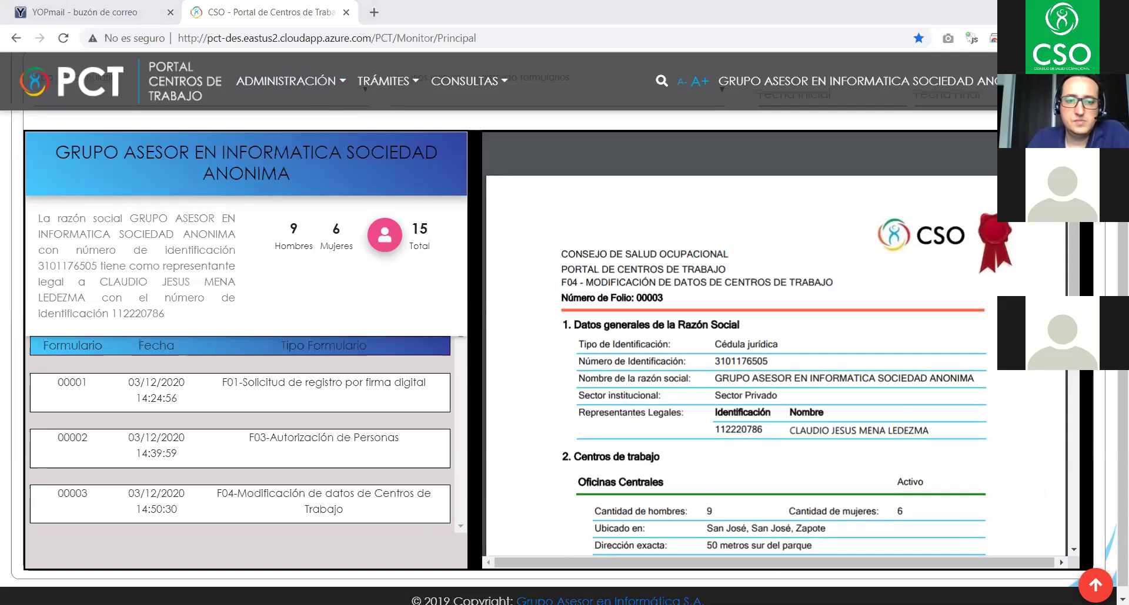
# - Go back to the portal's Inicio page from the ADMINISTRACIÓN menu, scrolled to the Trámites cards
pyautogui.click(292, 86)
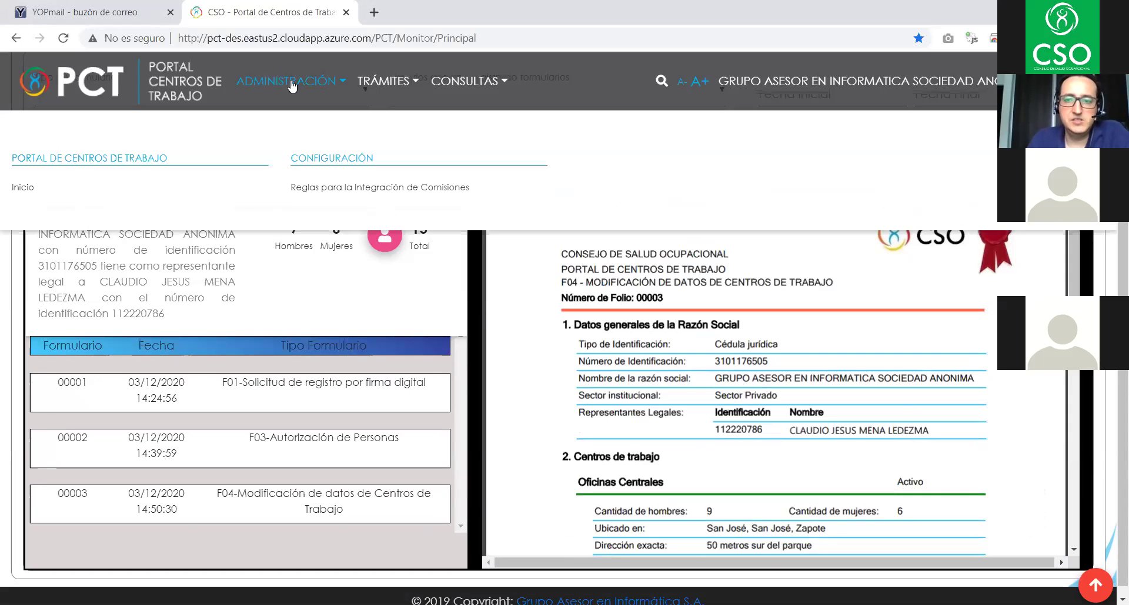
pyautogui.click(283, 85)
pyautogui.click(283, 85)
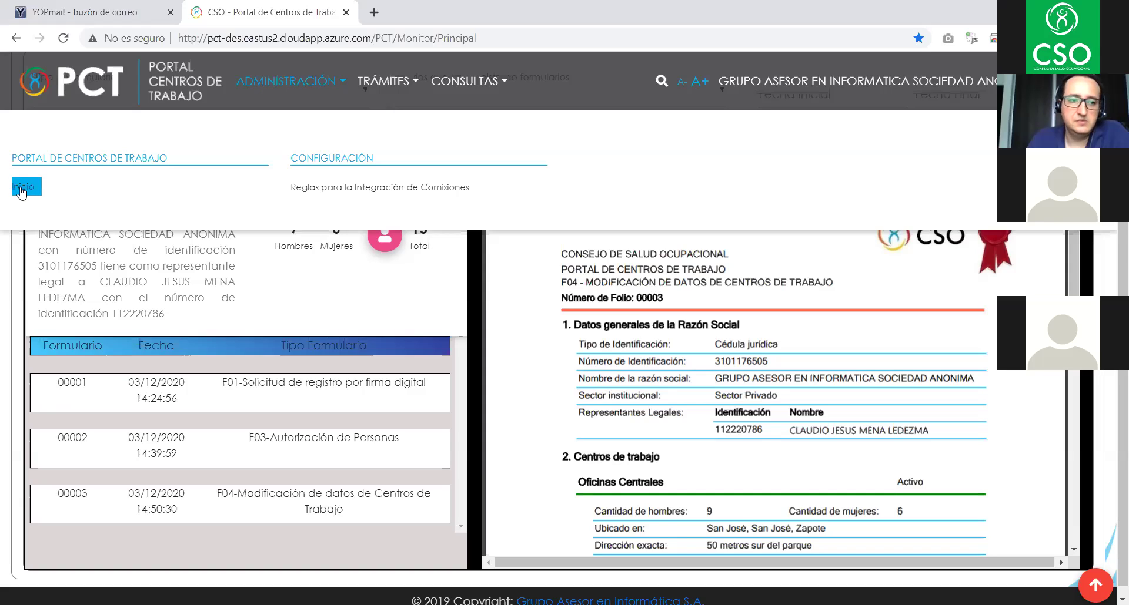
pyautogui.click(21, 188)
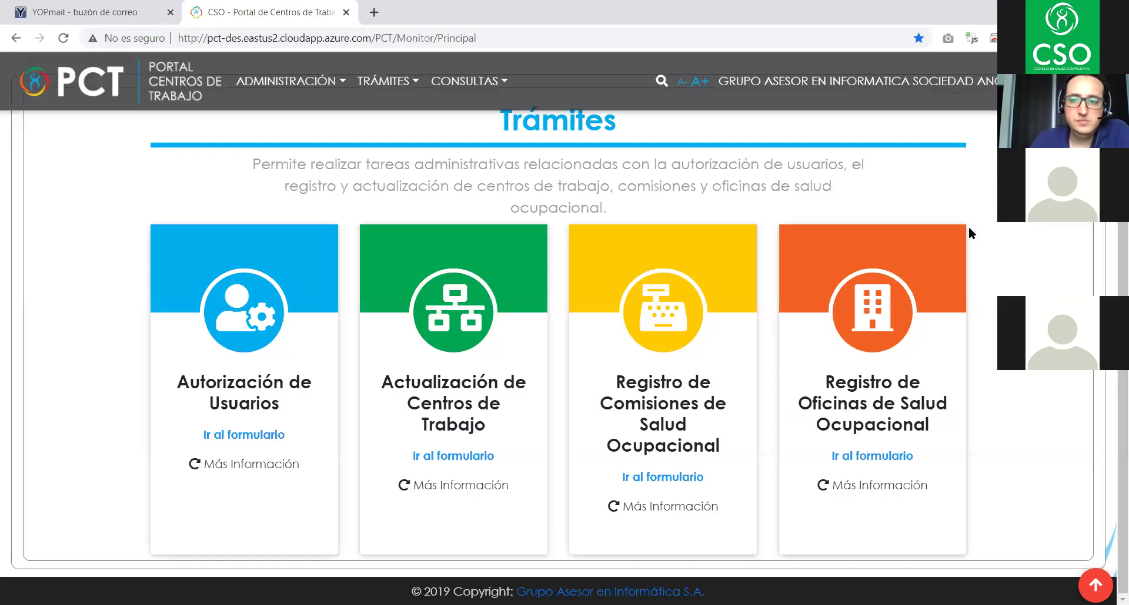
pyautogui.scroll(2, 1031, 247)
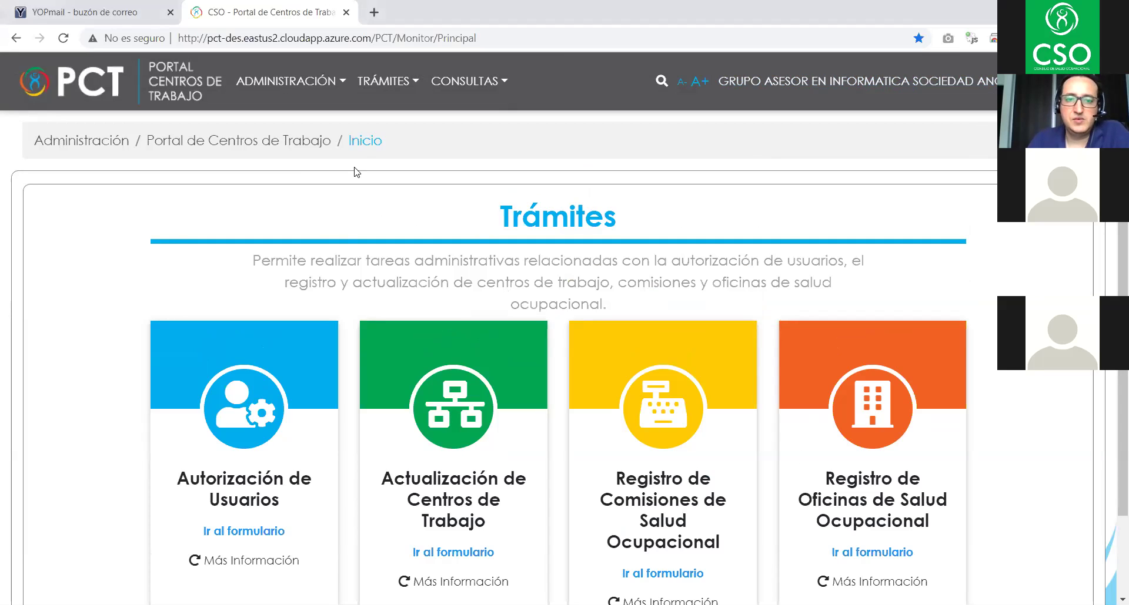
# - Choose Registro de Comisión de Salud Ocupacional from the TRÁMITES menu
pyautogui.click(384, 84)
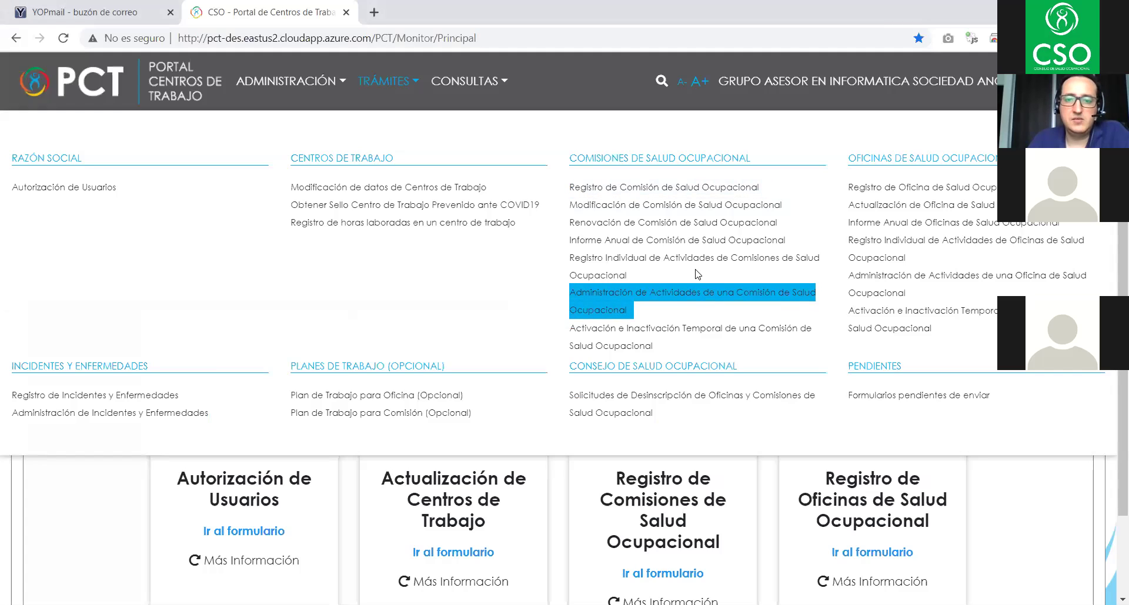
pyautogui.click(625, 187)
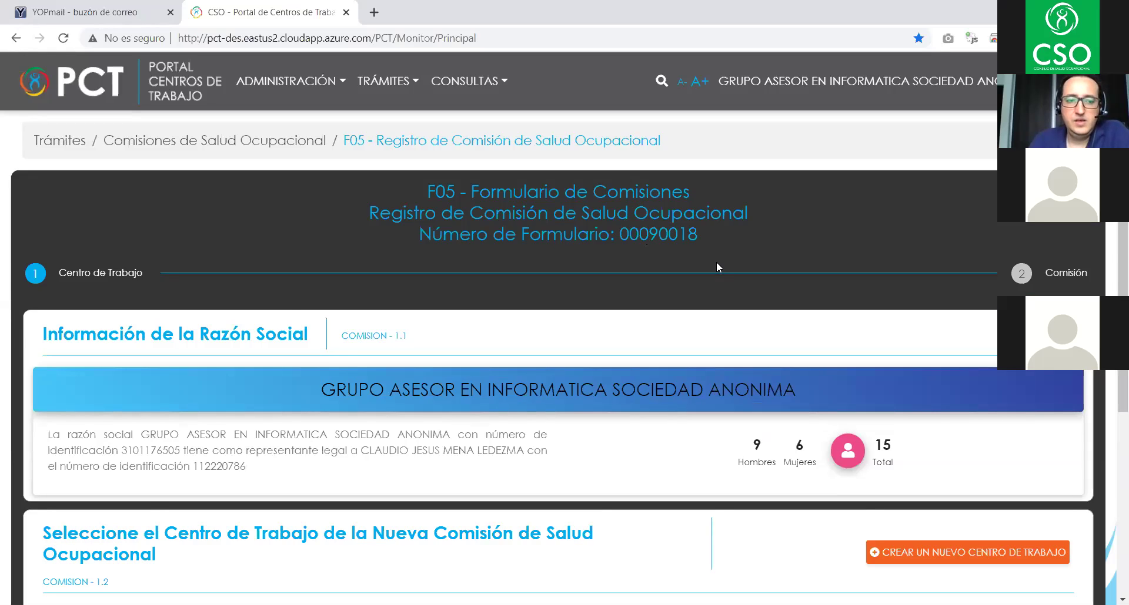
# - Review F05 form 00090018 with Oficinas Centrales checked and advance to the Comisión step
pyautogui.scroll(-3, 716, 262)
pyautogui.scroll(3, 230, 337)
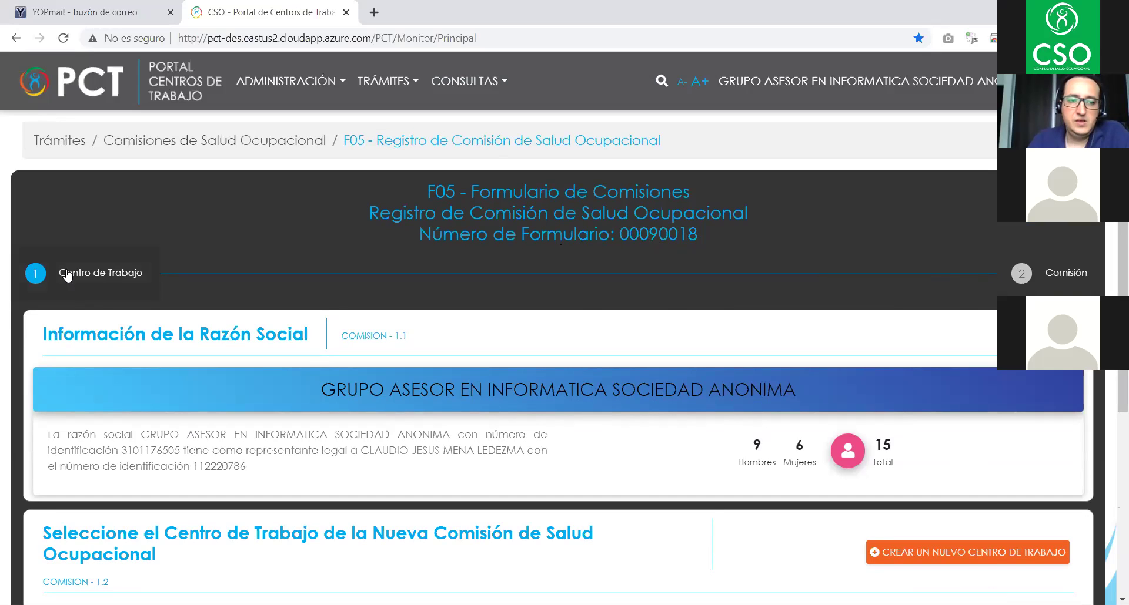
pyautogui.scroll(-3, 307, 289)
pyautogui.scroll(-2, 310, 293)
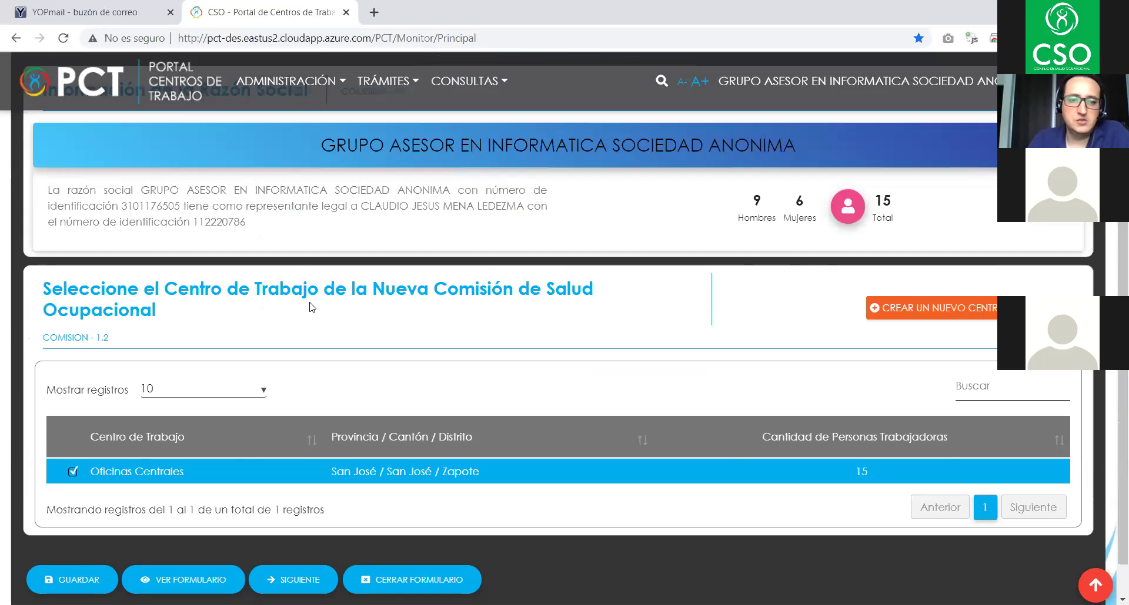
pyautogui.scroll(2, 310, 310)
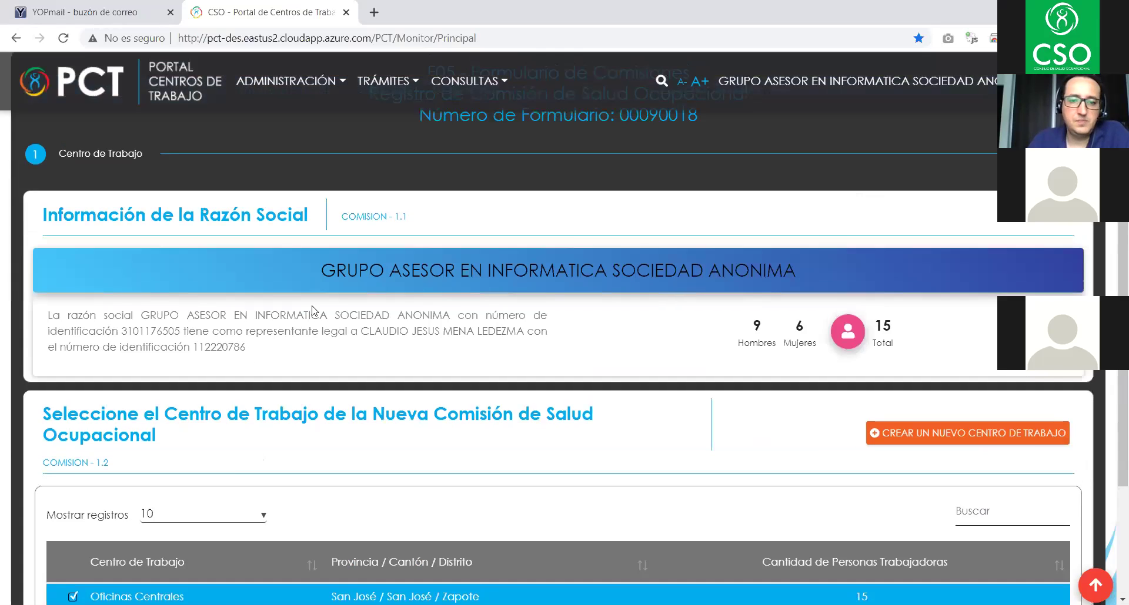
pyautogui.scroll(-2, 311, 310)
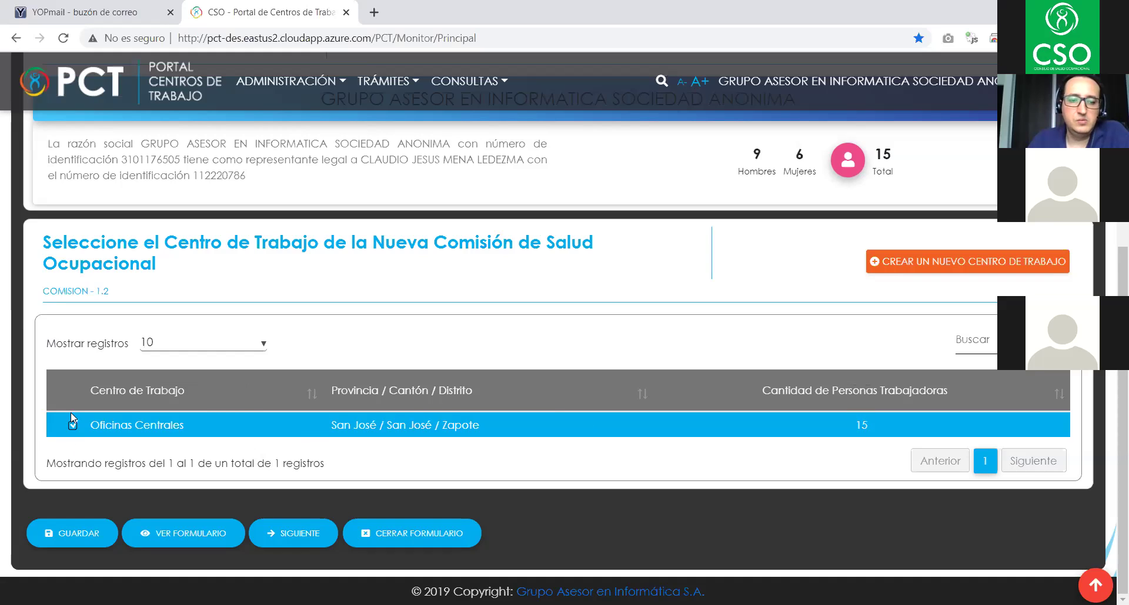
pyautogui.click(288, 538)
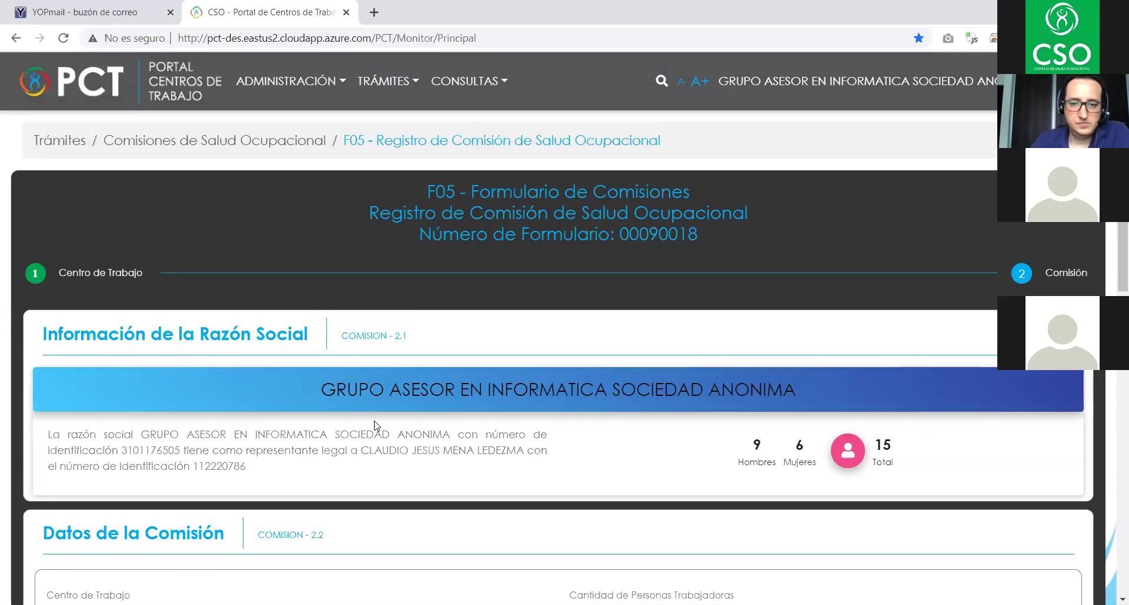
# - Scroll to Datos de la Comisión showing 15 workers, request date 03/12/2020 and expiry 03/12/2023
pyautogui.scroll(-3, 669, 277)
pyautogui.scroll(3, 669, 277)
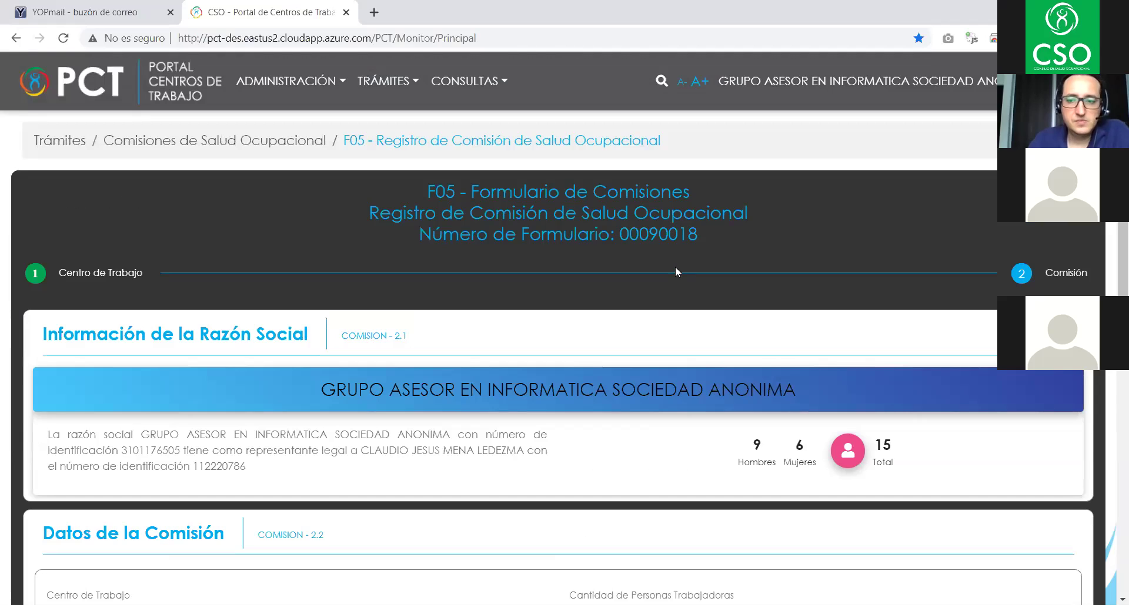
pyautogui.scroll(-3, 674, 272)
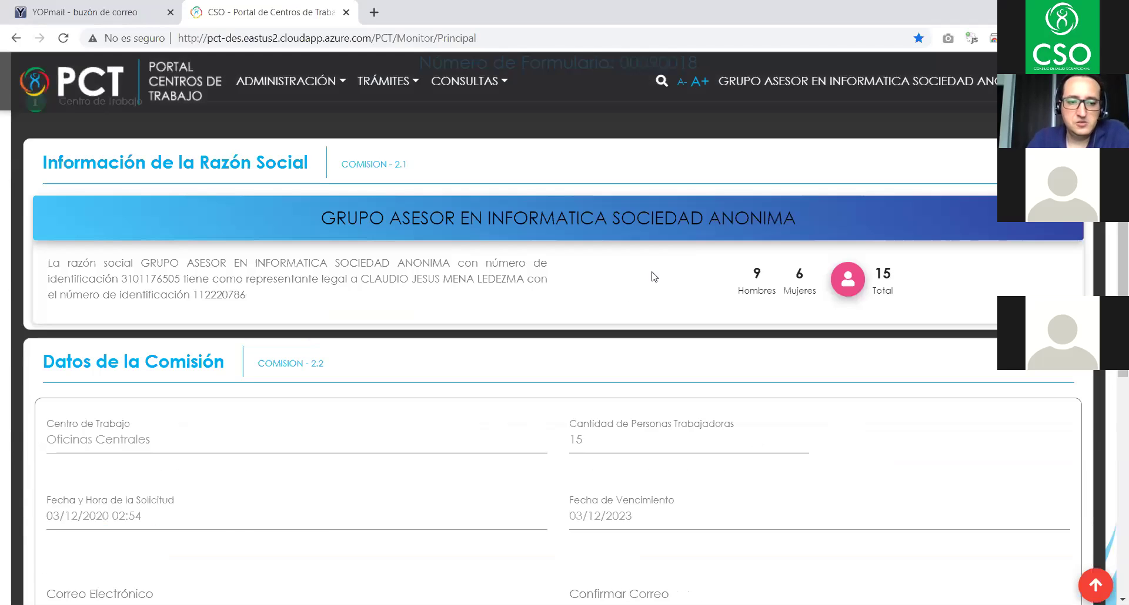
pyautogui.scroll(-3, 235, 393)
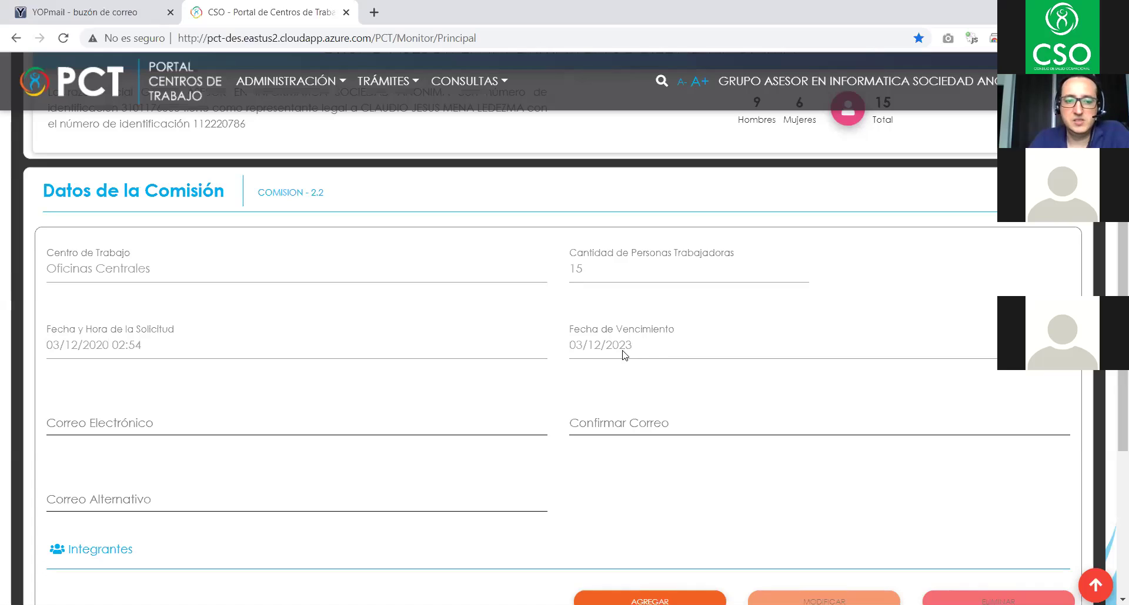
pyautogui.scroll(-3, 624, 351)
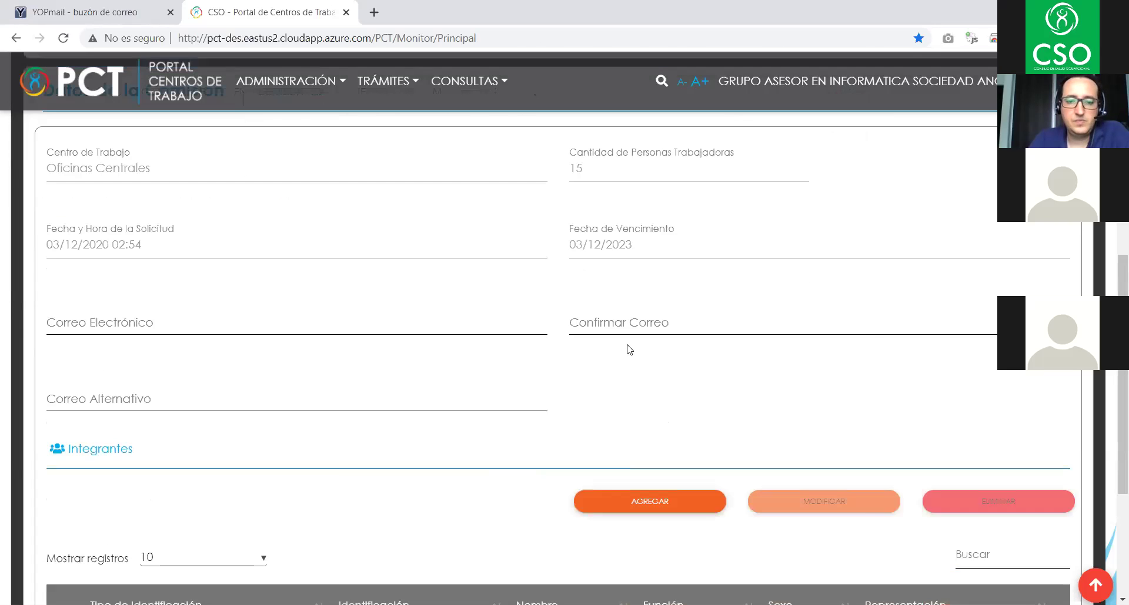
# - Enter the commission's email address in the Correo Electrónico field, correcting a typo
pyautogui.click(112, 250)
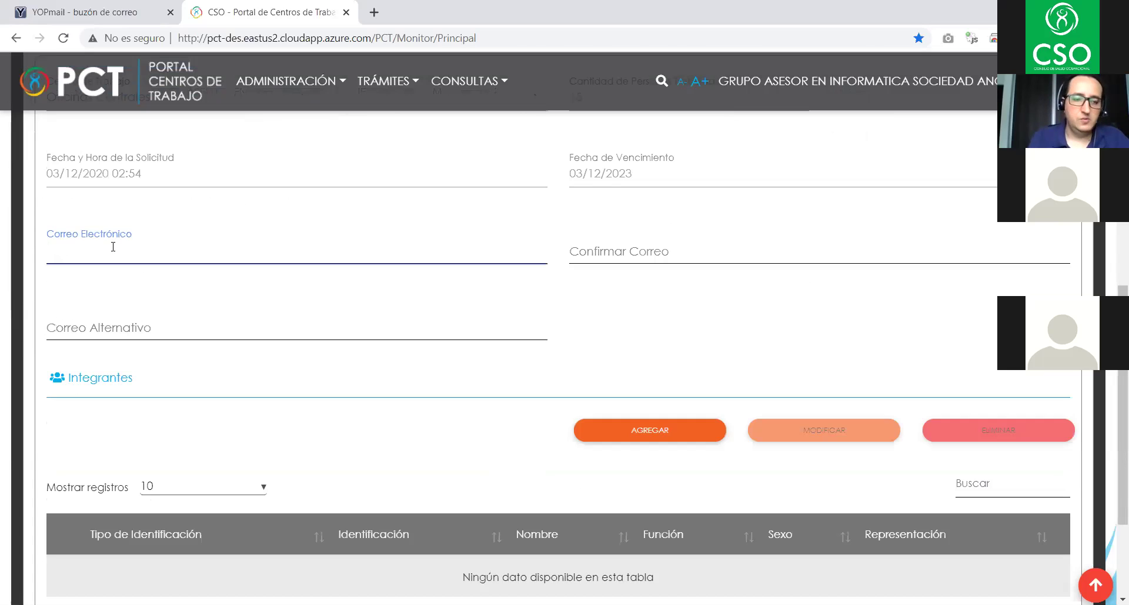
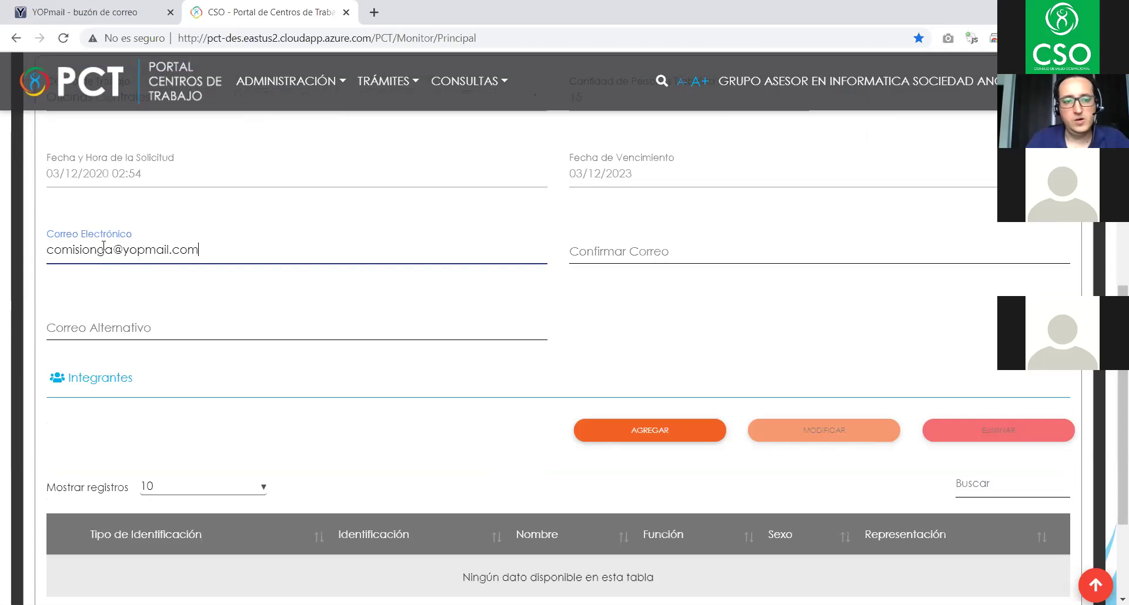
# - Copy the email into Confirmar Correo and scroll down to the Integrantes table
pyautogui.moveTo(202, 247); pyautogui.dragTo(42, 246)
pyautogui.hotkey('ctrl', 'c')
pyautogui.click(615, 248)
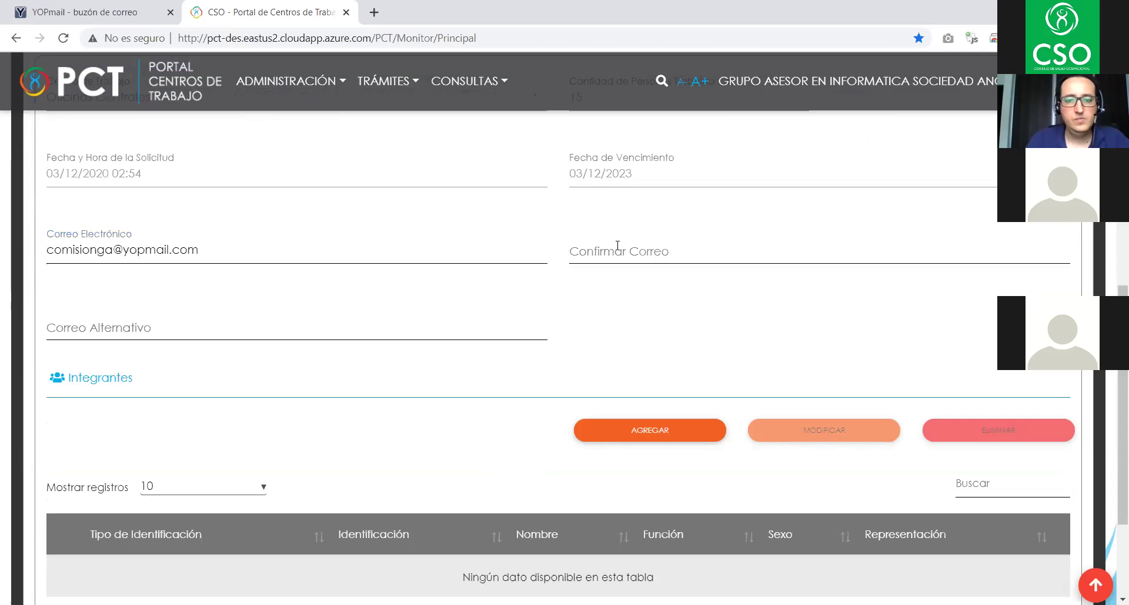
pyautogui.hotkey('ctrl', 'v')
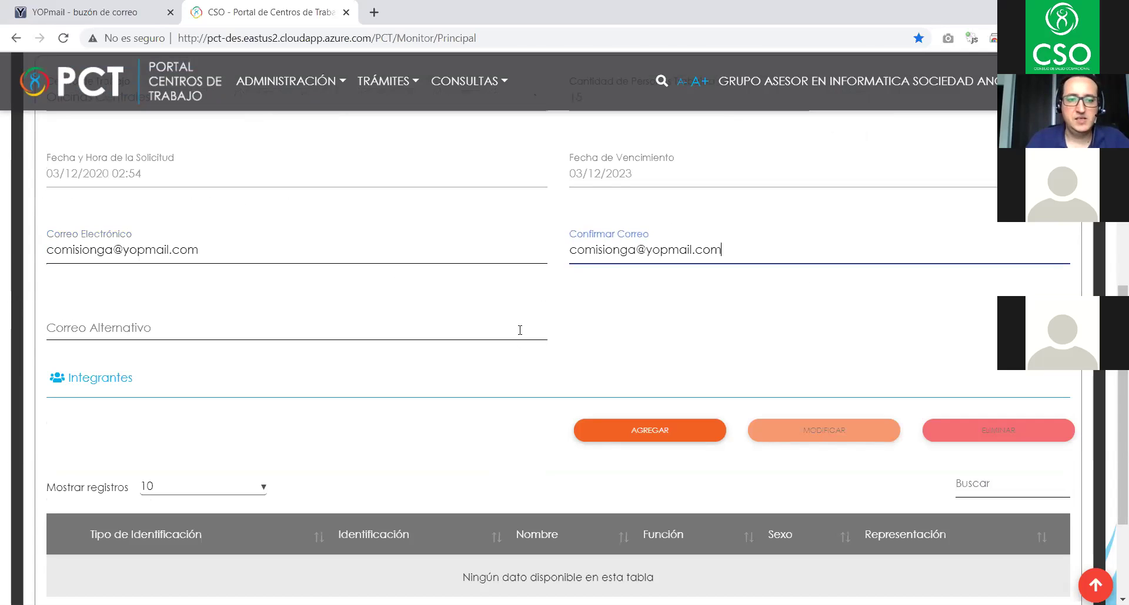
pyautogui.scroll(3, 427, 397)
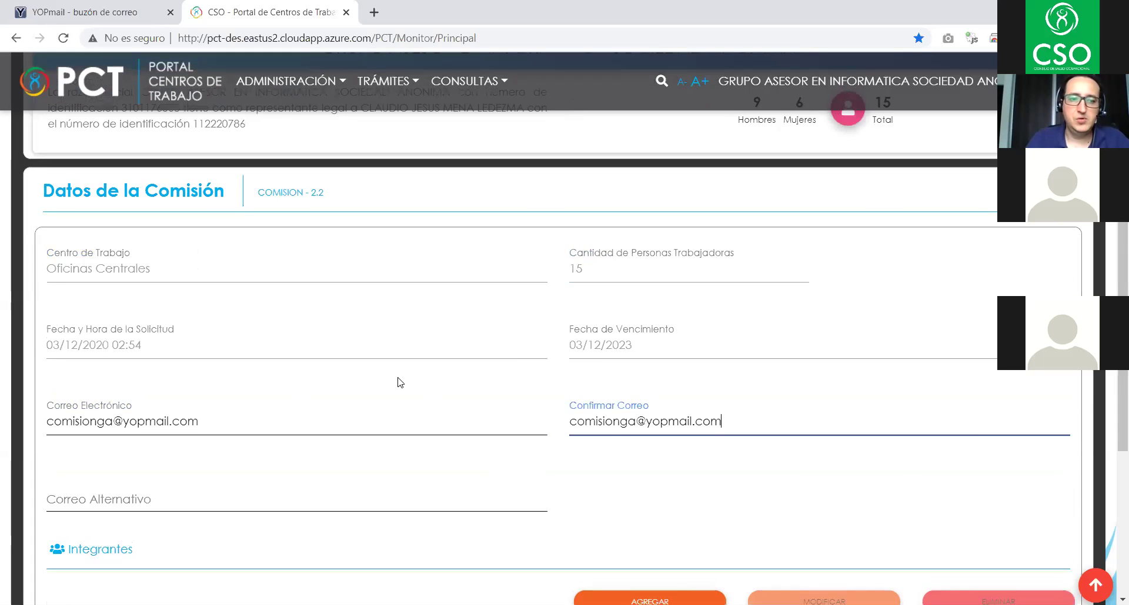
pyautogui.scroll(-3, 514, 356)
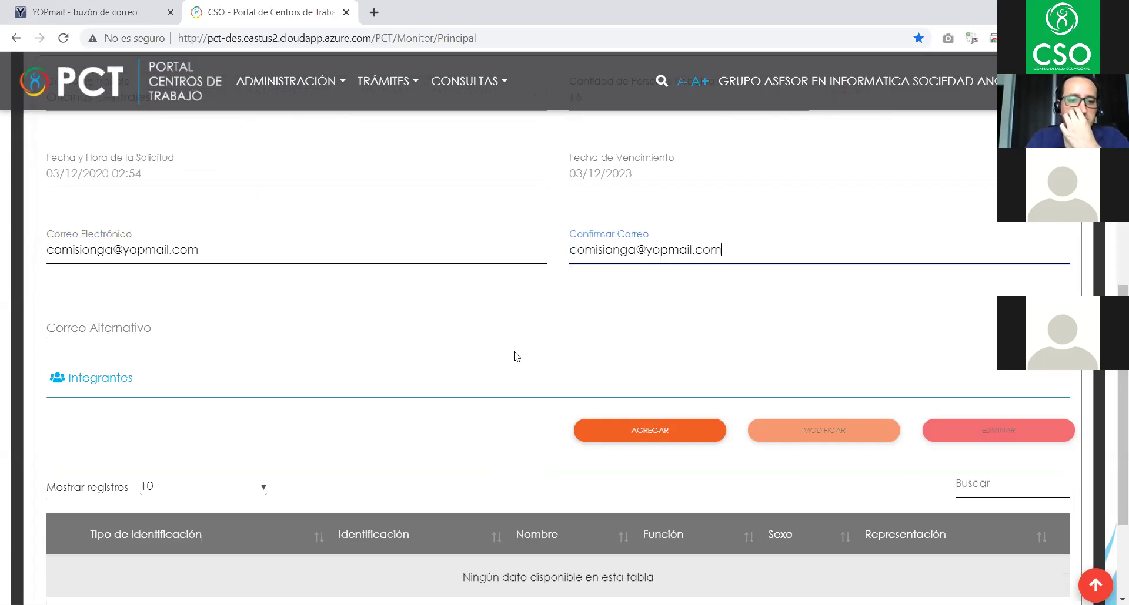
pyautogui.scroll(-3, 514, 351)
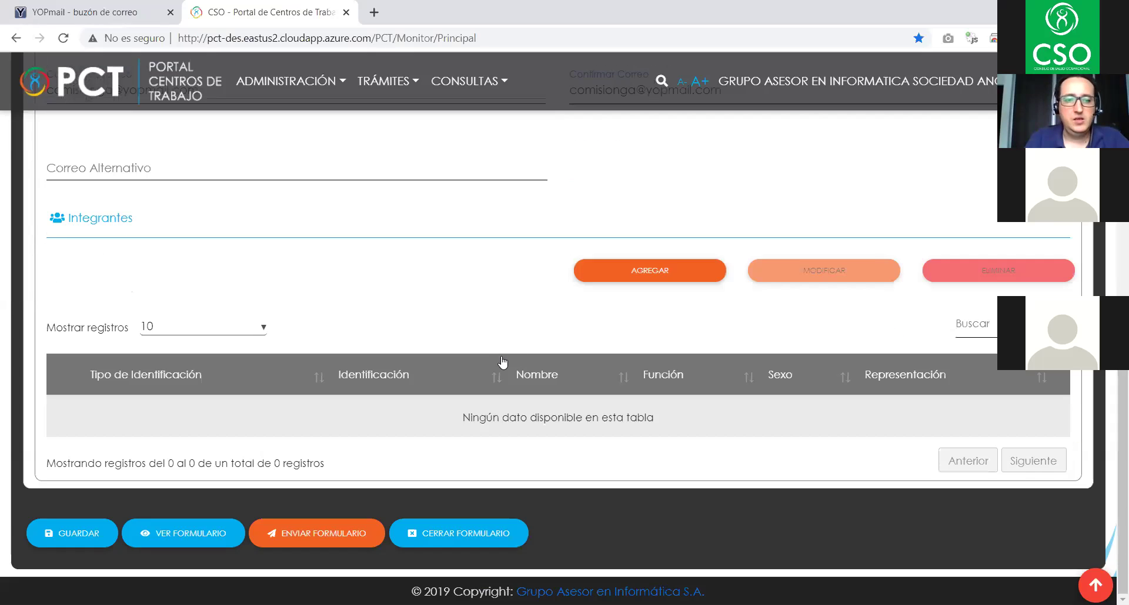
pyautogui.scroll(3, 441, 382)
pyautogui.scroll(-3, 357, 429)
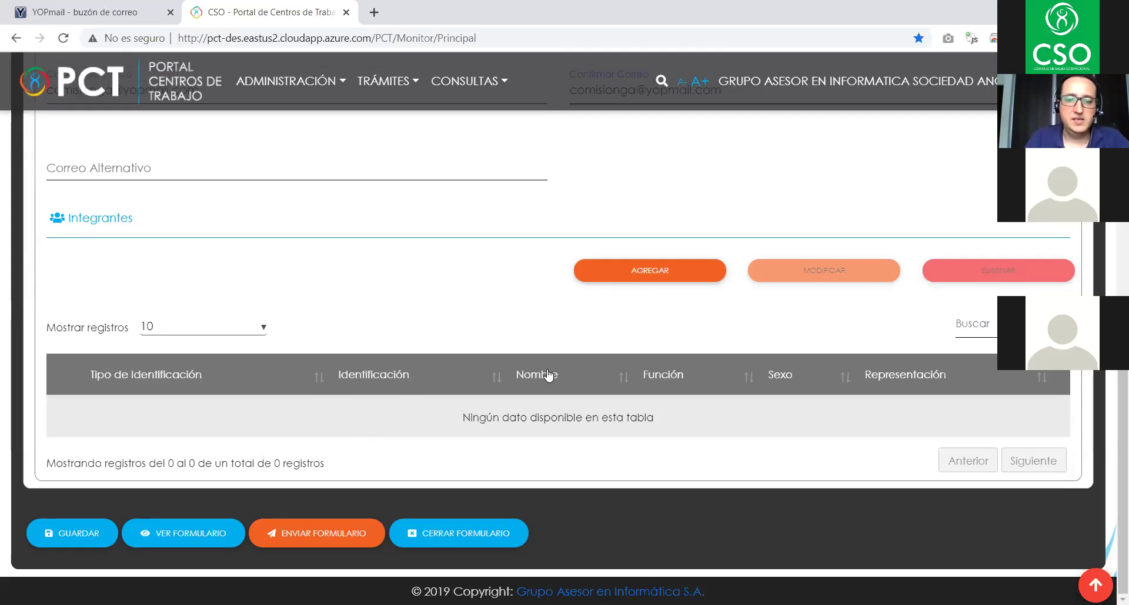
# - Add a member with Cédula física nacional identification and look up the person's ID number
pyautogui.click(638, 273)
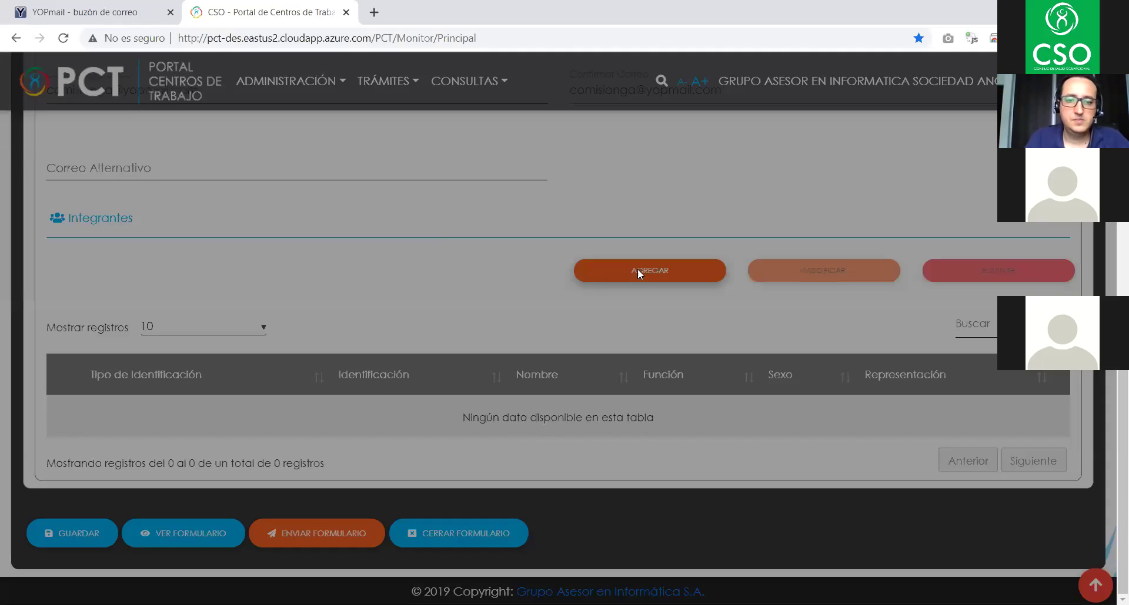
pyautogui.scroll(-3, 639, 273)
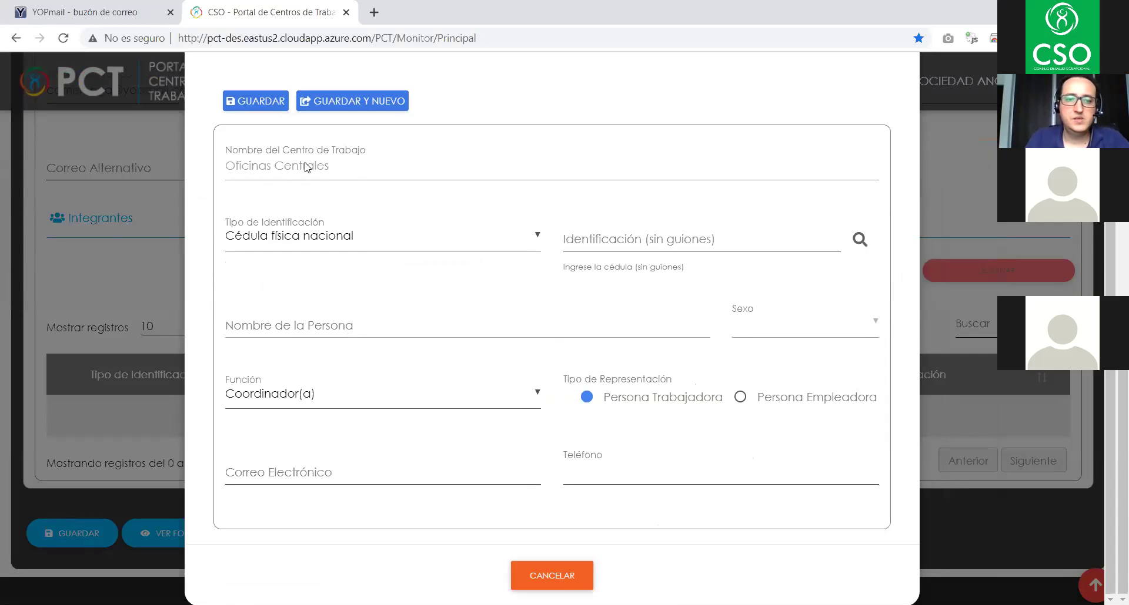
pyautogui.click(511, 241)
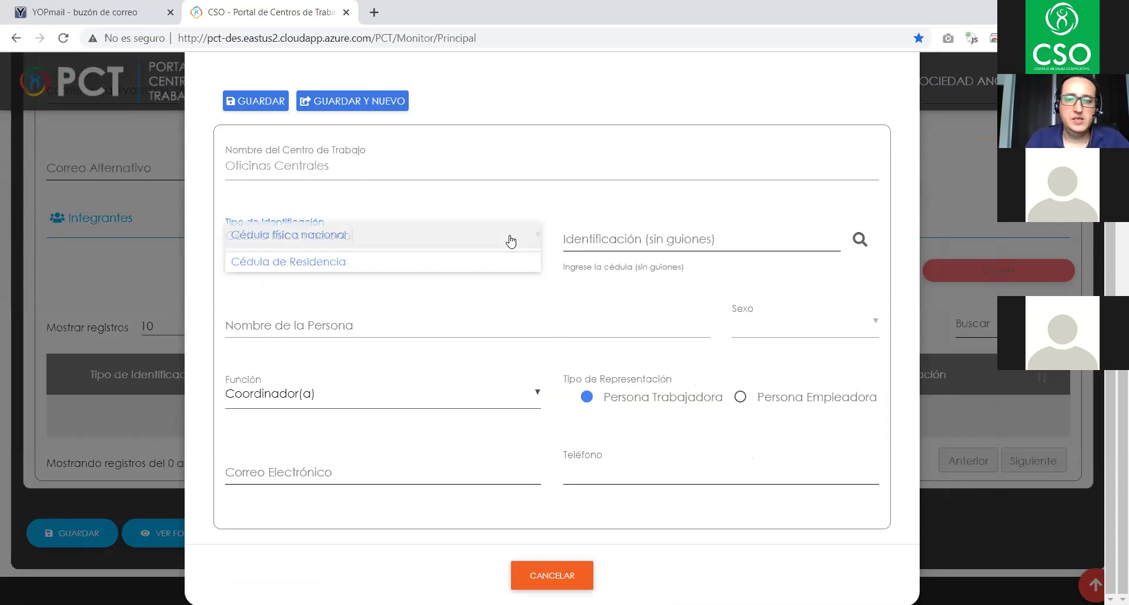
pyautogui.click(308, 238)
pyautogui.click(593, 234)
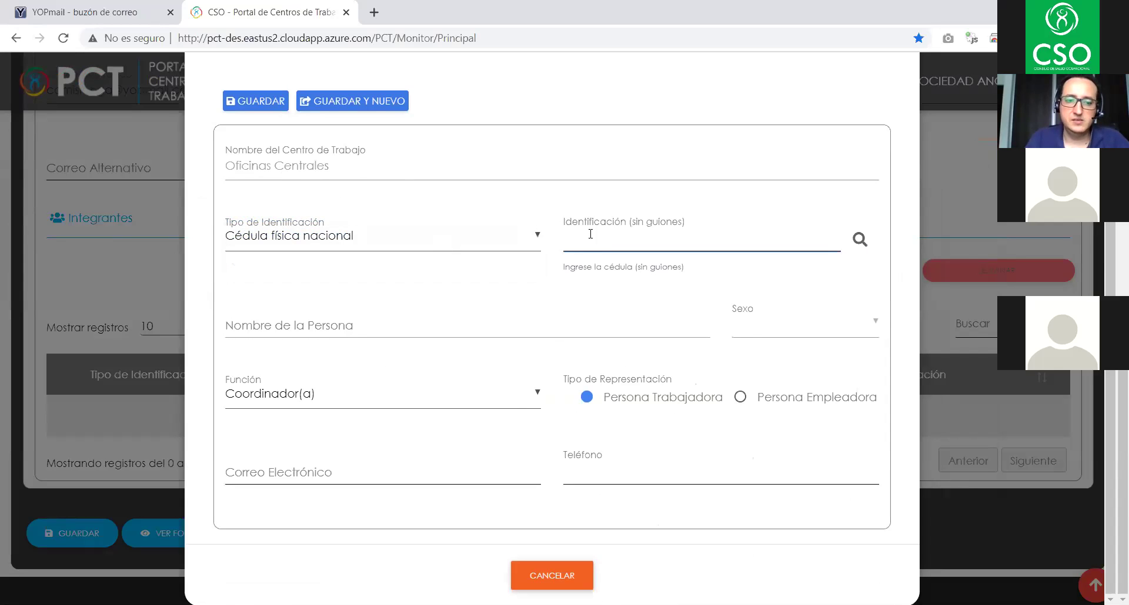
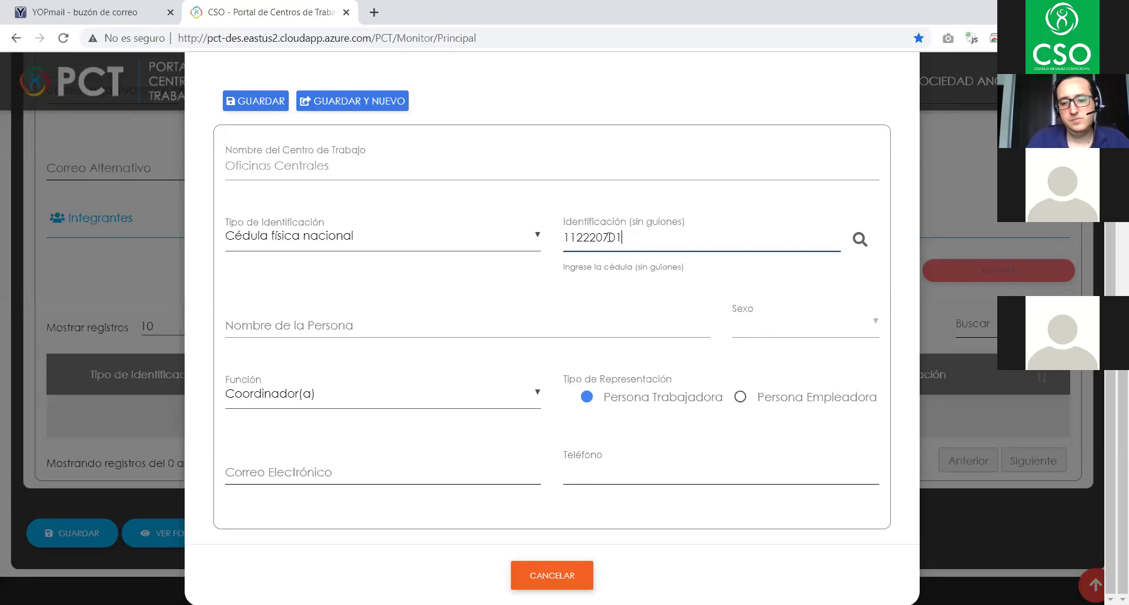
pyautogui.press('Tab')
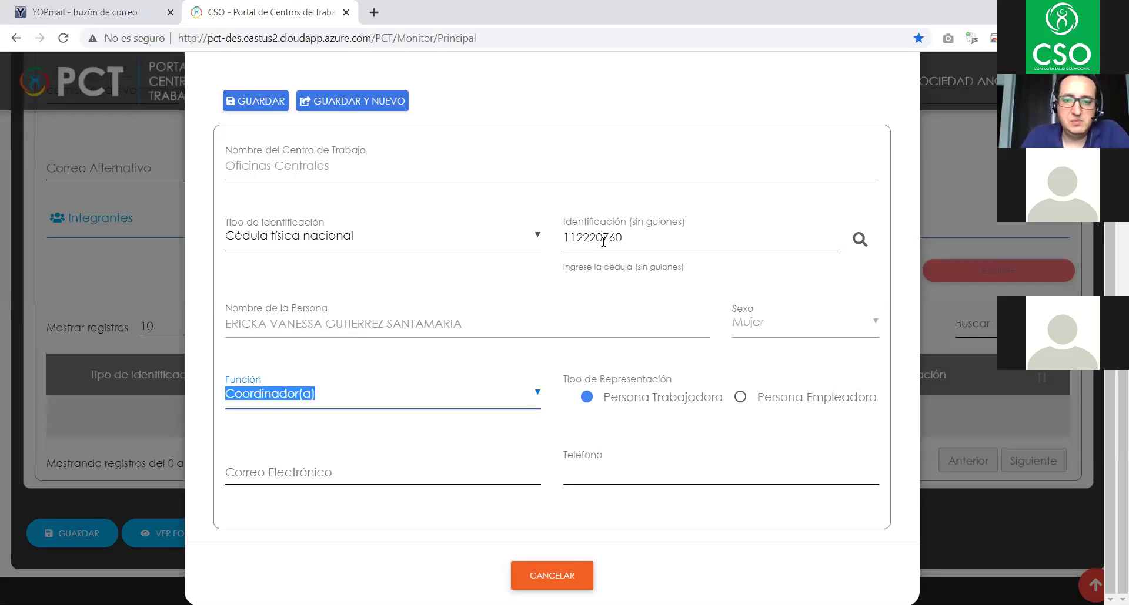
pyautogui.click(646, 243)
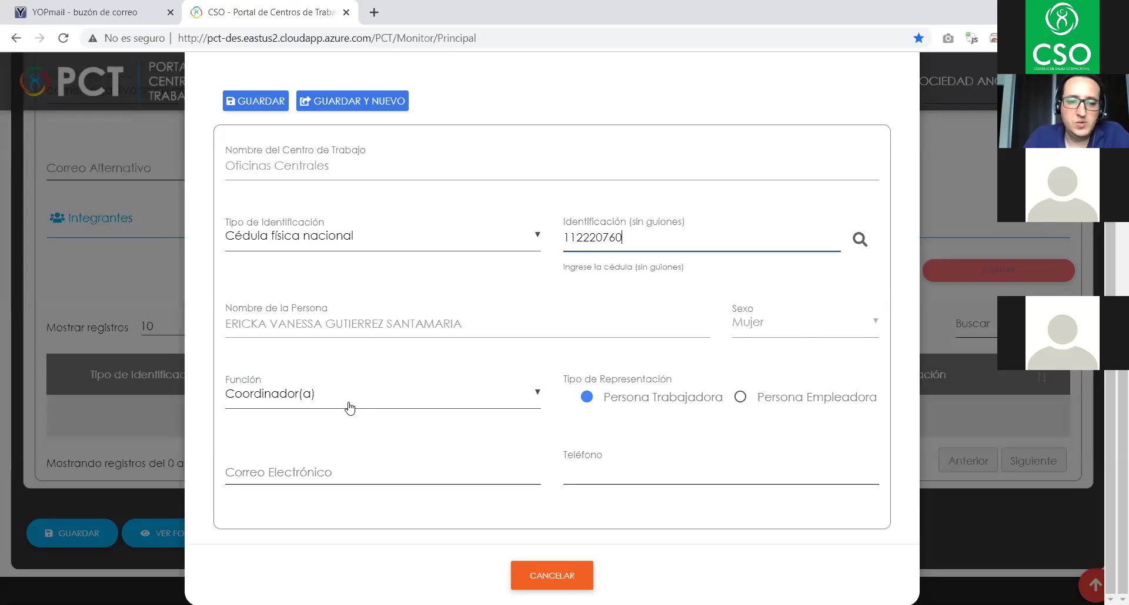
pyautogui.click(330, 398)
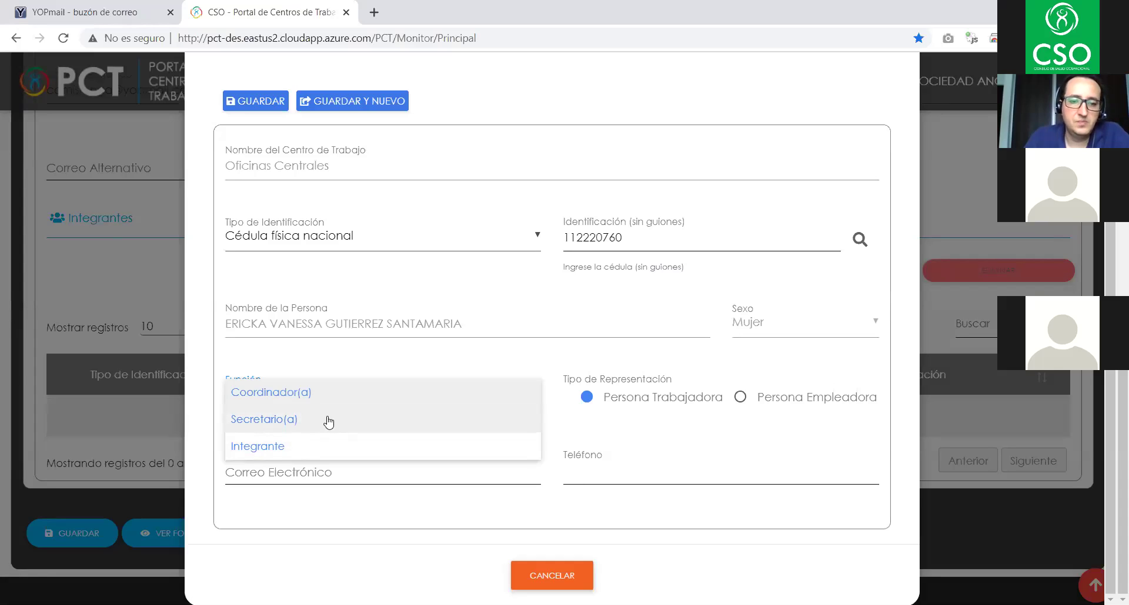
pyautogui.click(316, 394)
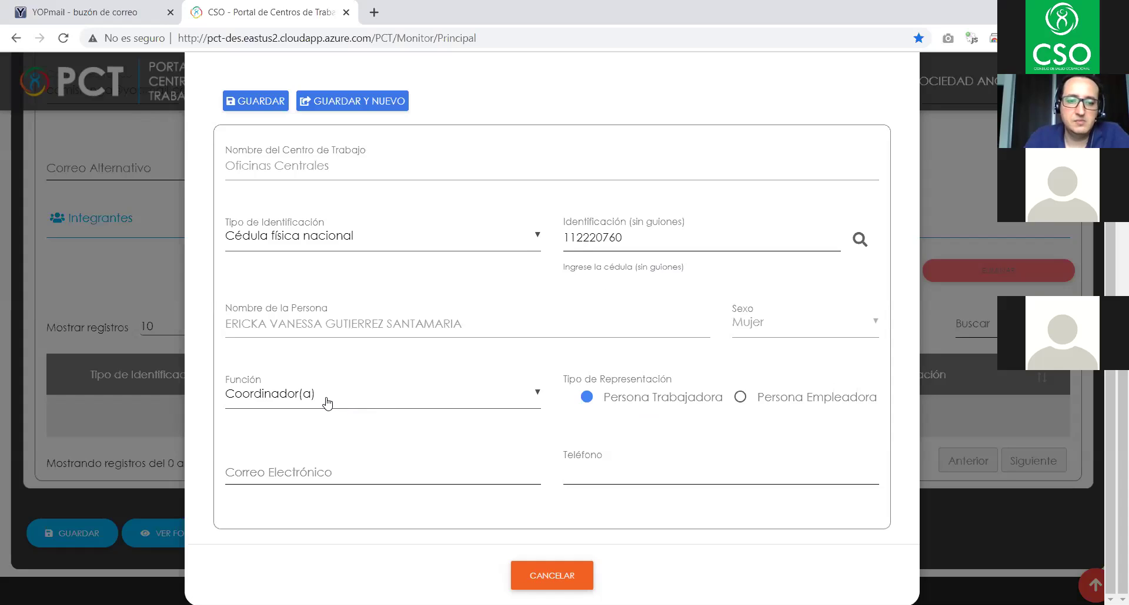
# - Enter the member's e-mail address and phone number, then try saving the member
pyautogui.click(275, 474)
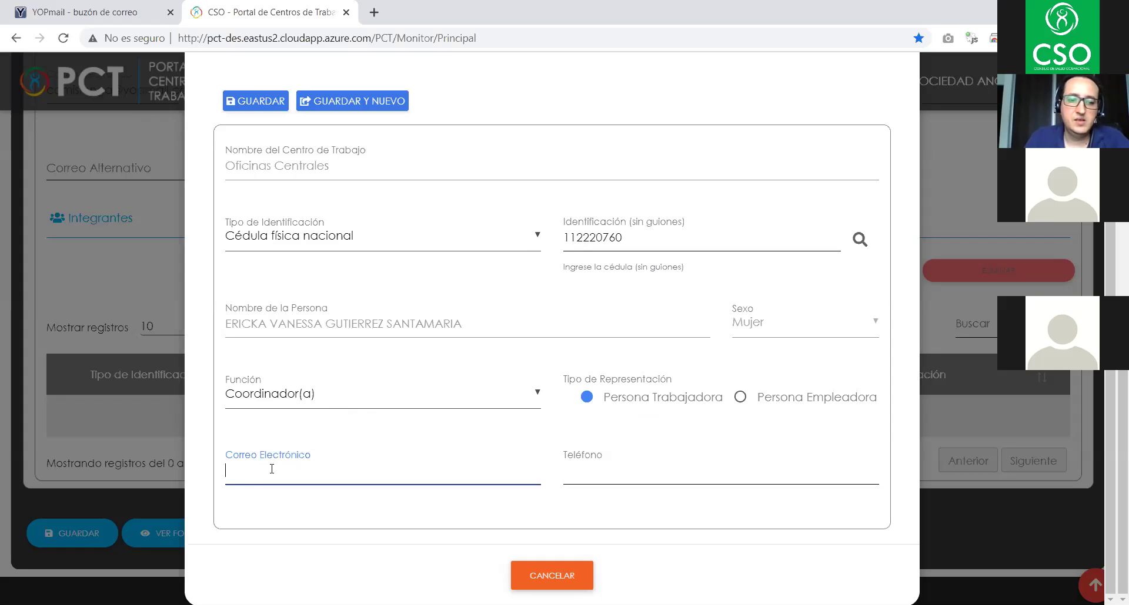
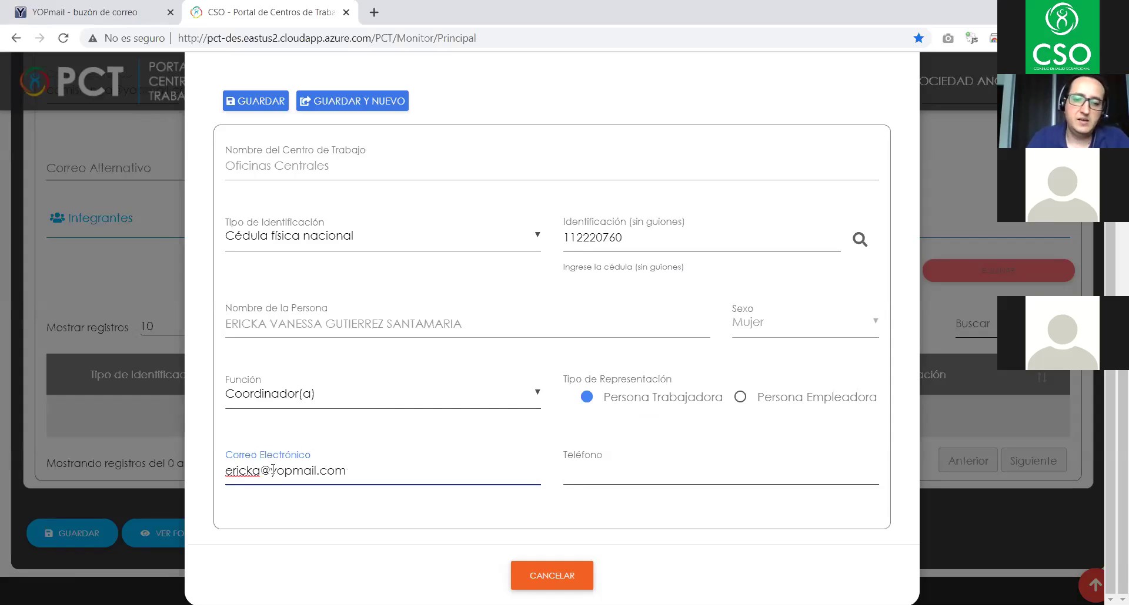
pyautogui.click(661, 455)
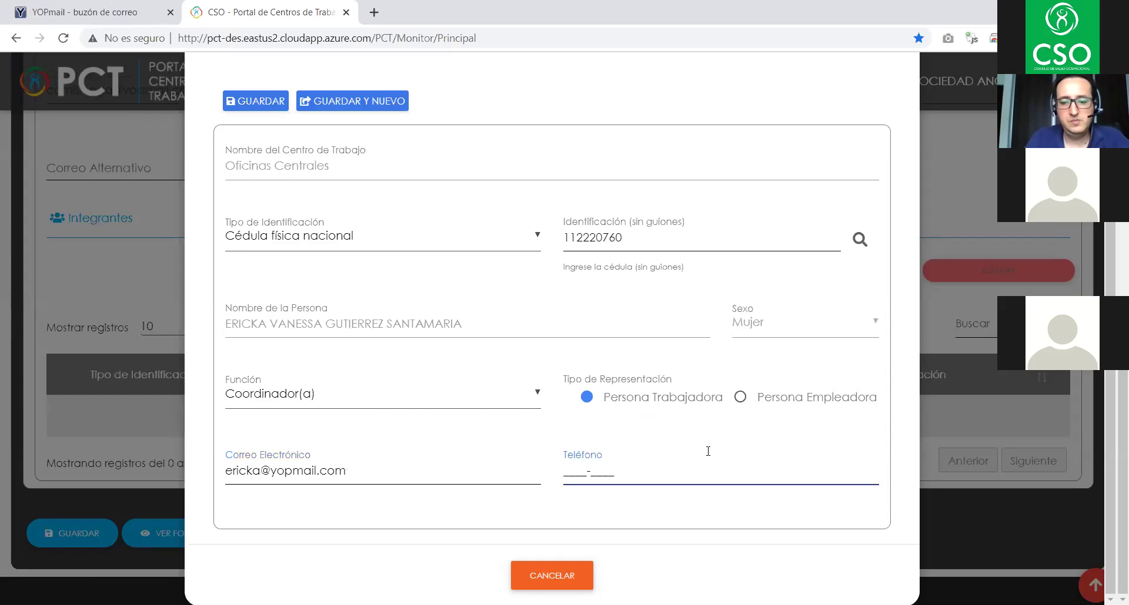
pyautogui.write('4411-2020')
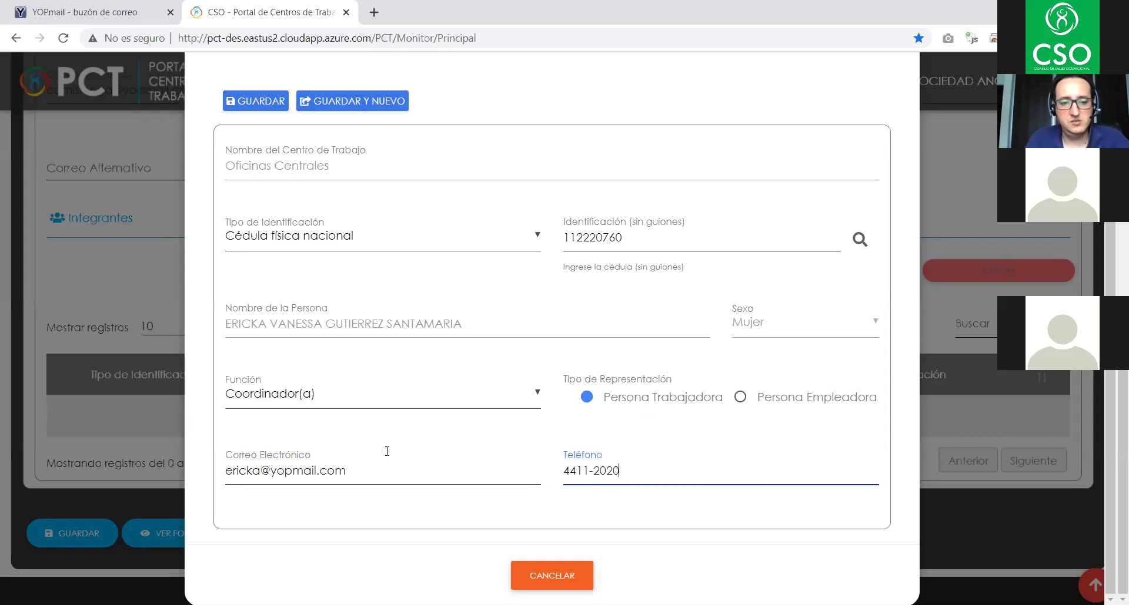
pyautogui.click(370, 470)
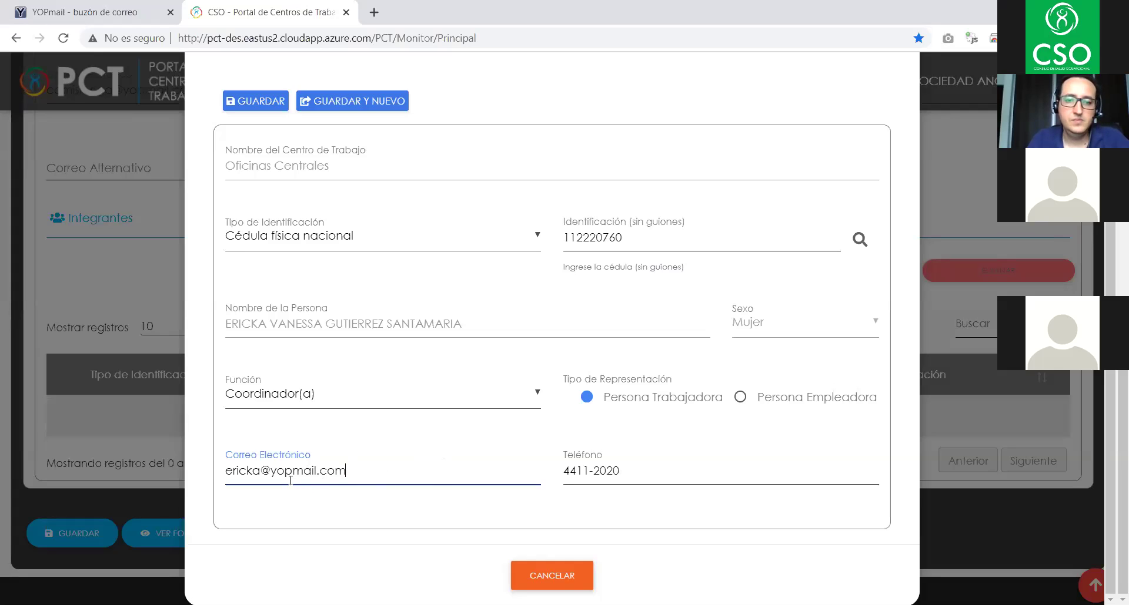
pyautogui.click(258, 102)
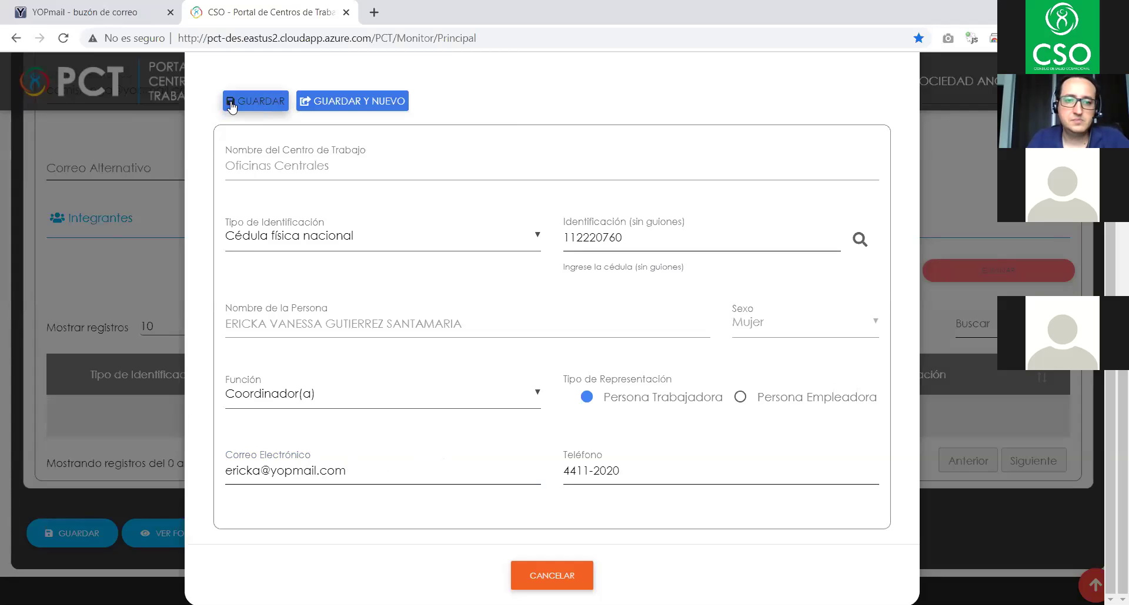
# - Keep Coordinador(a) as the member's role and retry saving with GUARDAR Y NUEVO
pyautogui.scroll(3, 192, 299)
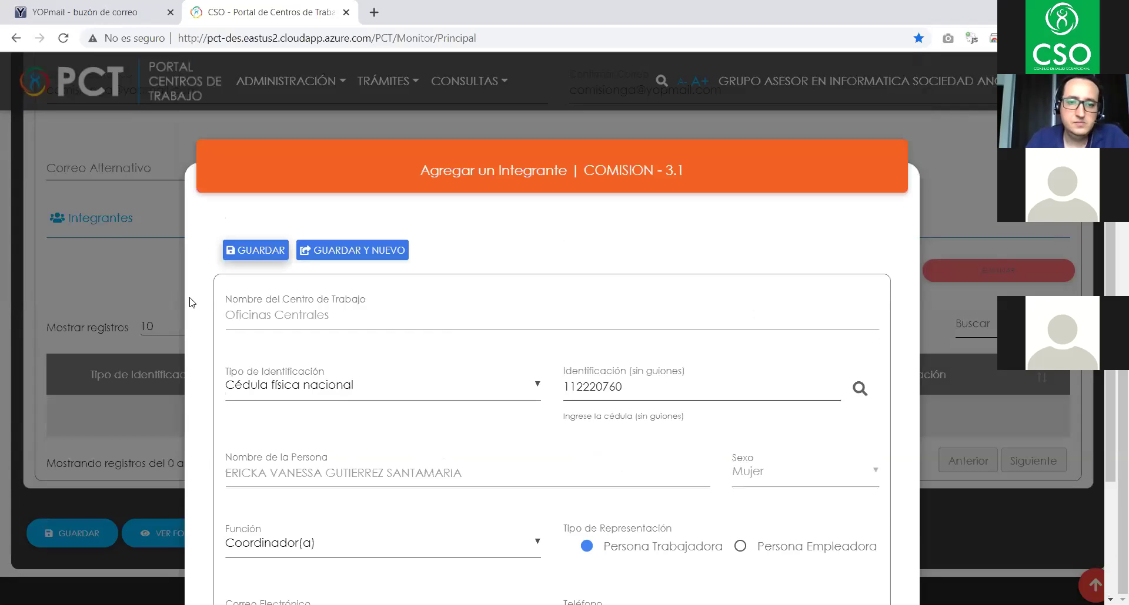
pyautogui.scroll(-2, 412, 365)
pyautogui.scroll(-1, 442, 386)
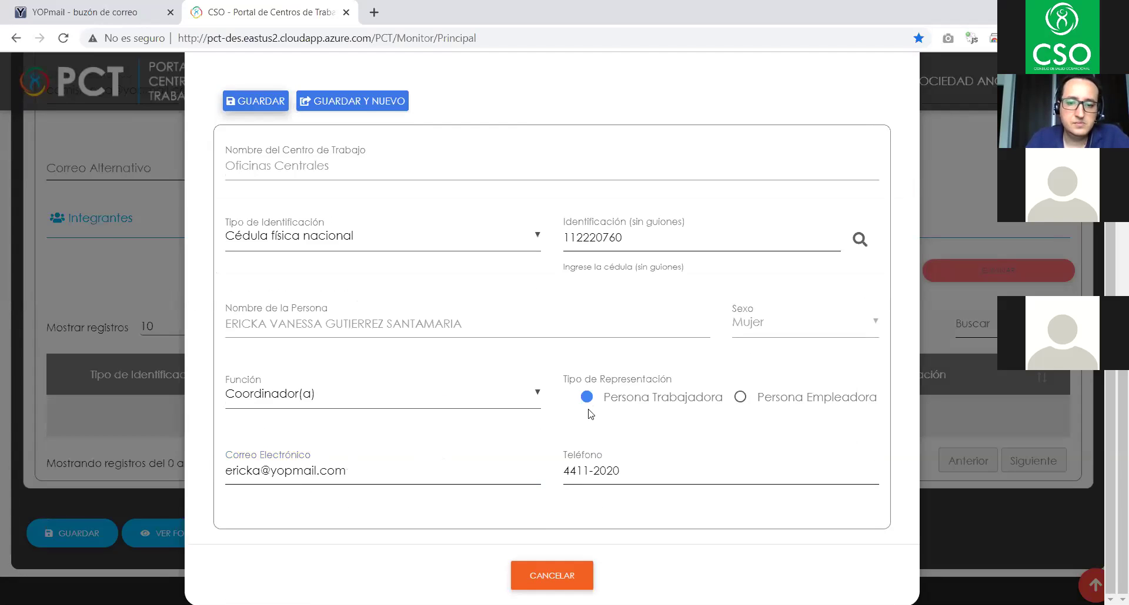
pyautogui.click(661, 468)
pyautogui.click(480, 393)
pyautogui.click(478, 391)
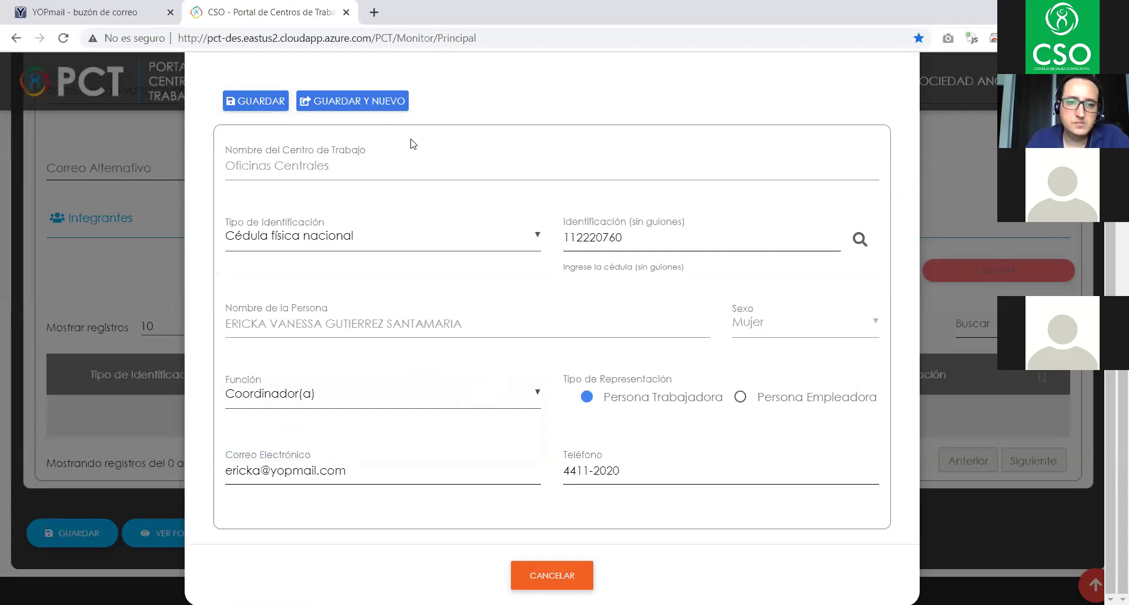
pyautogui.click(364, 101)
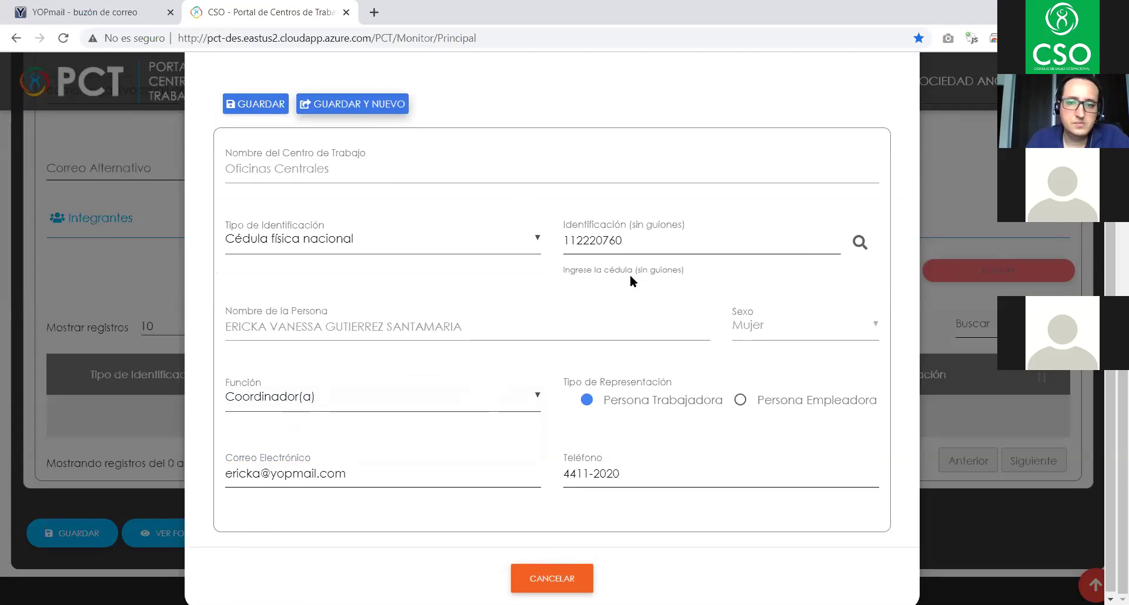
pyautogui.scroll(3, 629, 274)
pyautogui.click(262, 250)
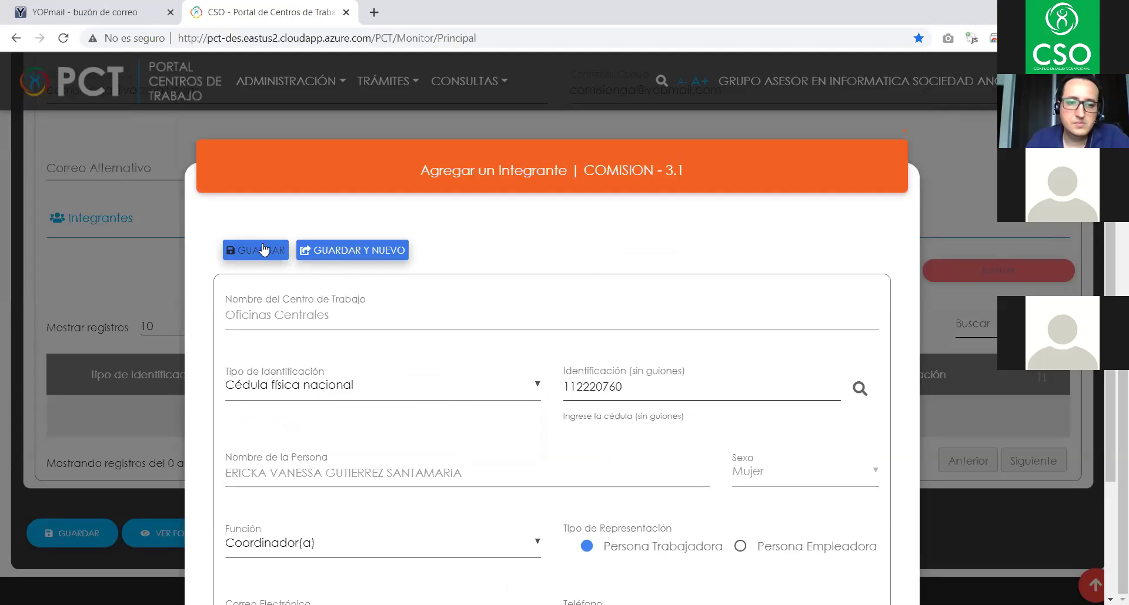
pyautogui.scroll(-3, 545, 291)
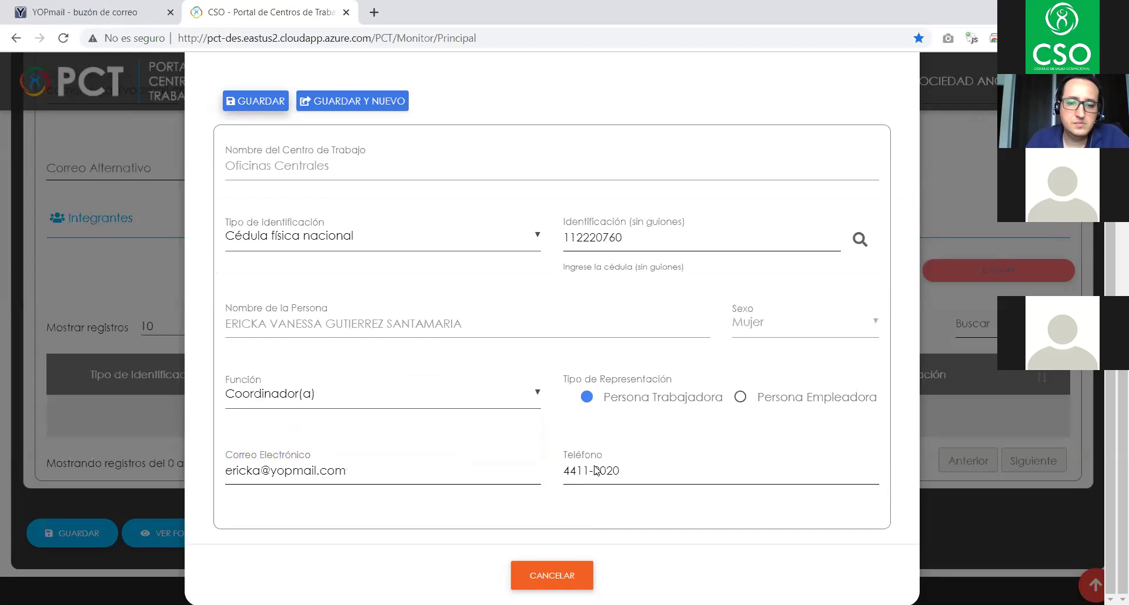
# - Cancel the member entry, save the commission form and dismiss the update confirmation
pyautogui.click(547, 575)
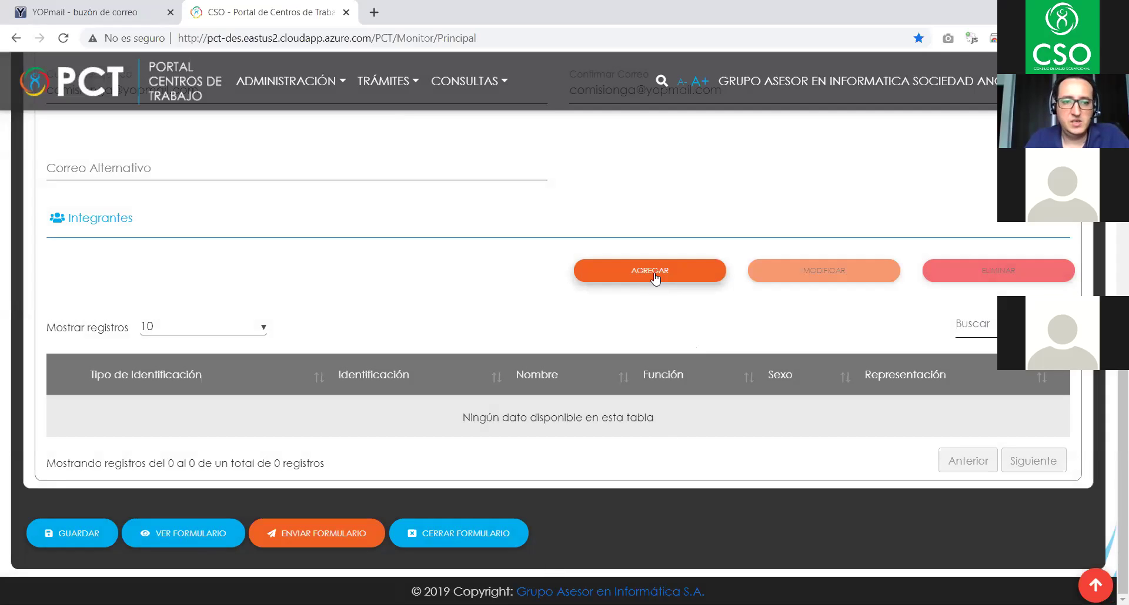
pyautogui.click(79, 535)
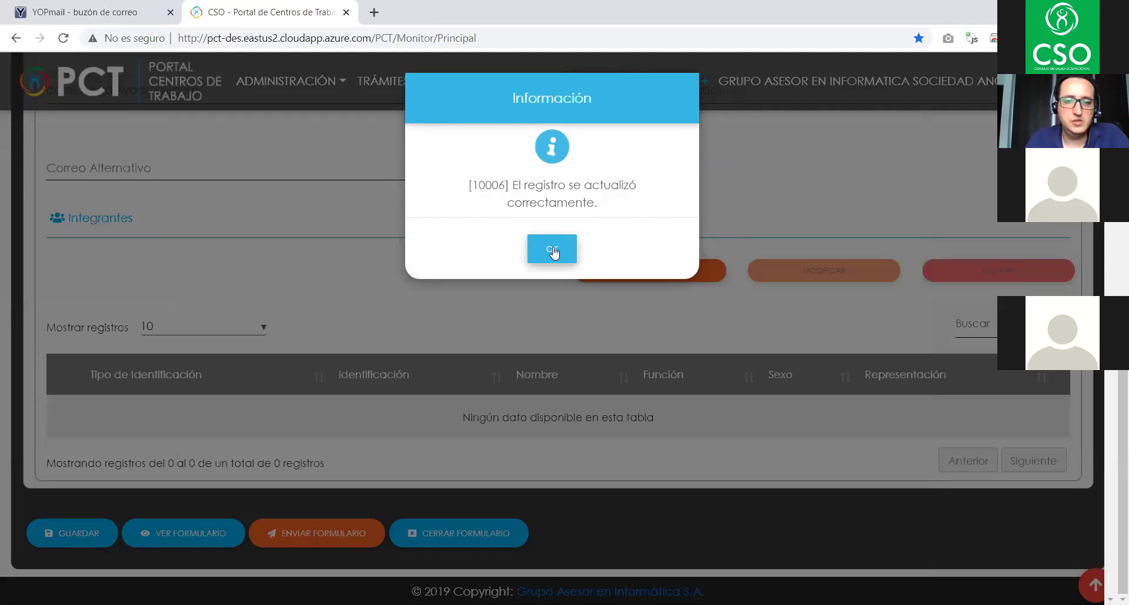
pyautogui.click(553, 250)
pyautogui.click(667, 277)
# - Enter the new member's national ID number for lookup
pyautogui.click(626, 388)
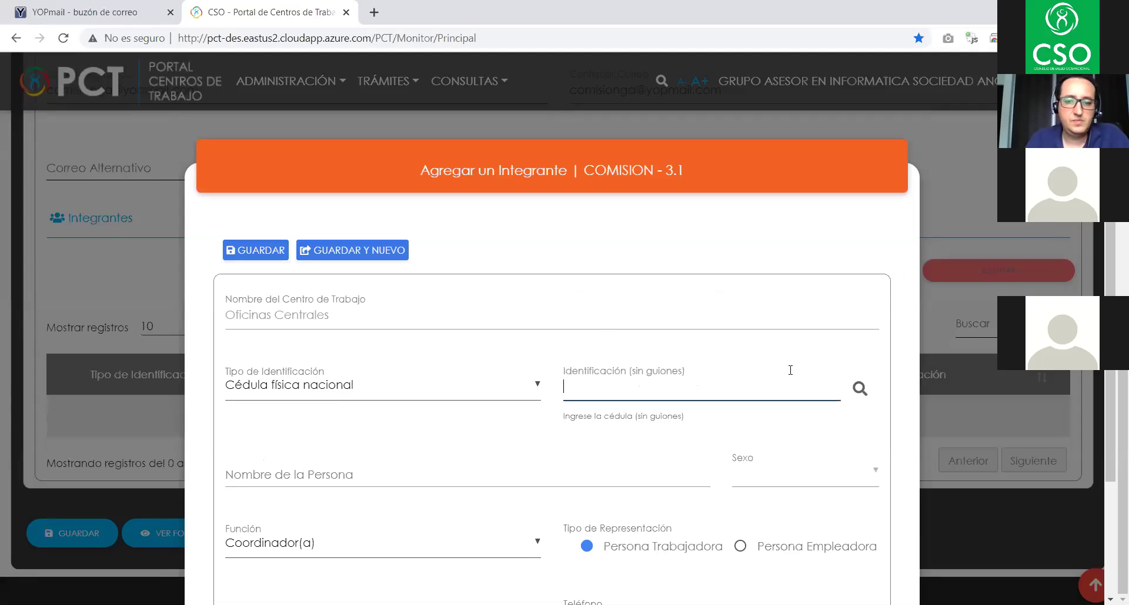
pyautogui.scroll(-3, 791, 373)
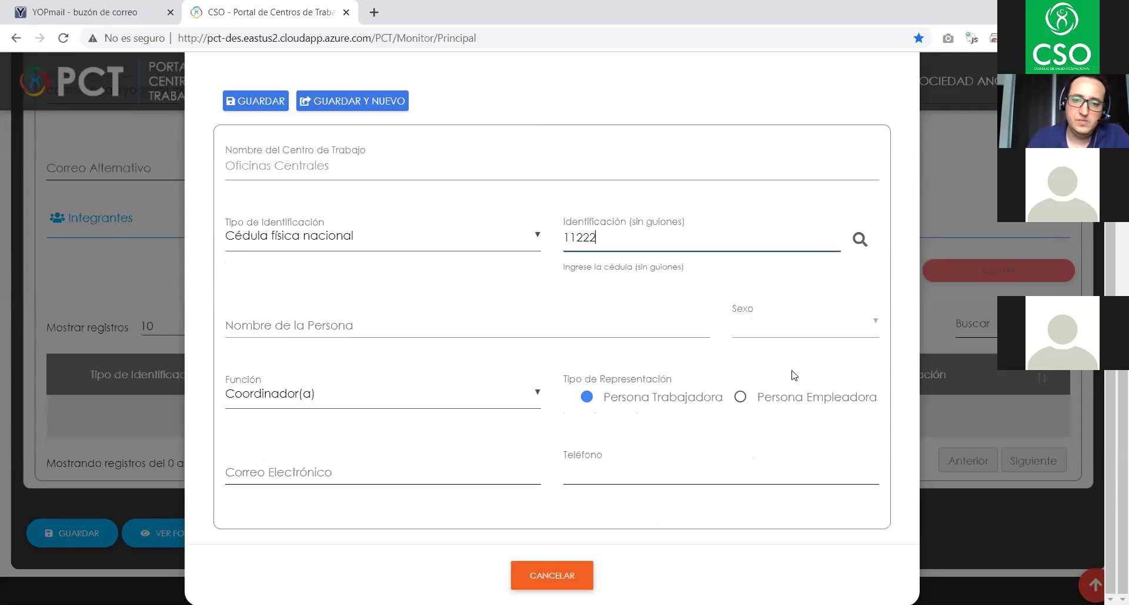
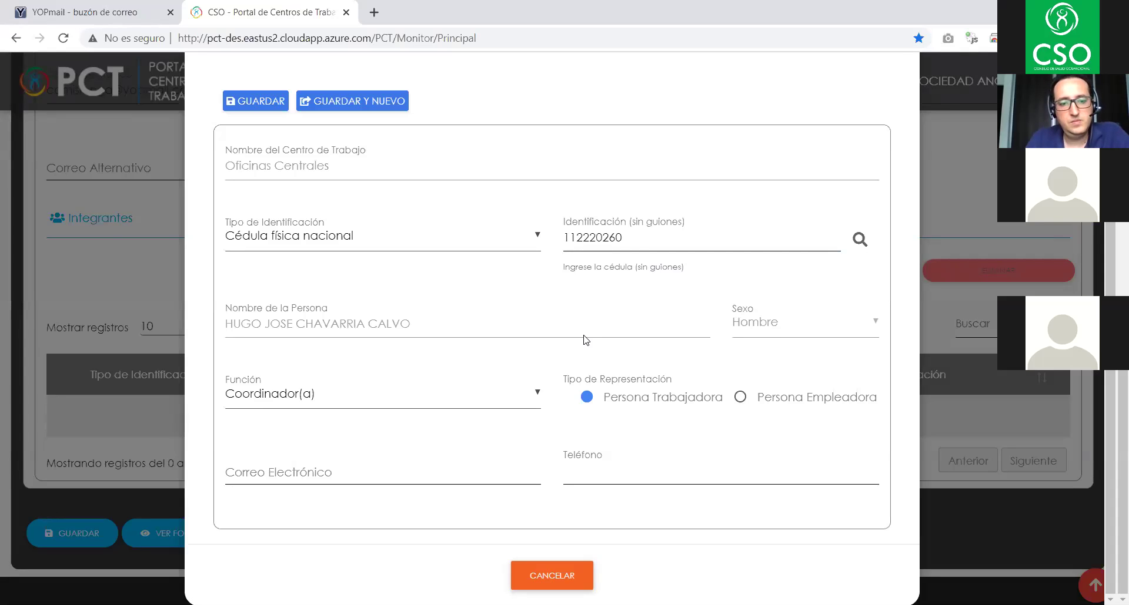
# - Fill in the member's e-mail and phone number and try saving with GUARDAR
pyautogui.click(294, 470)
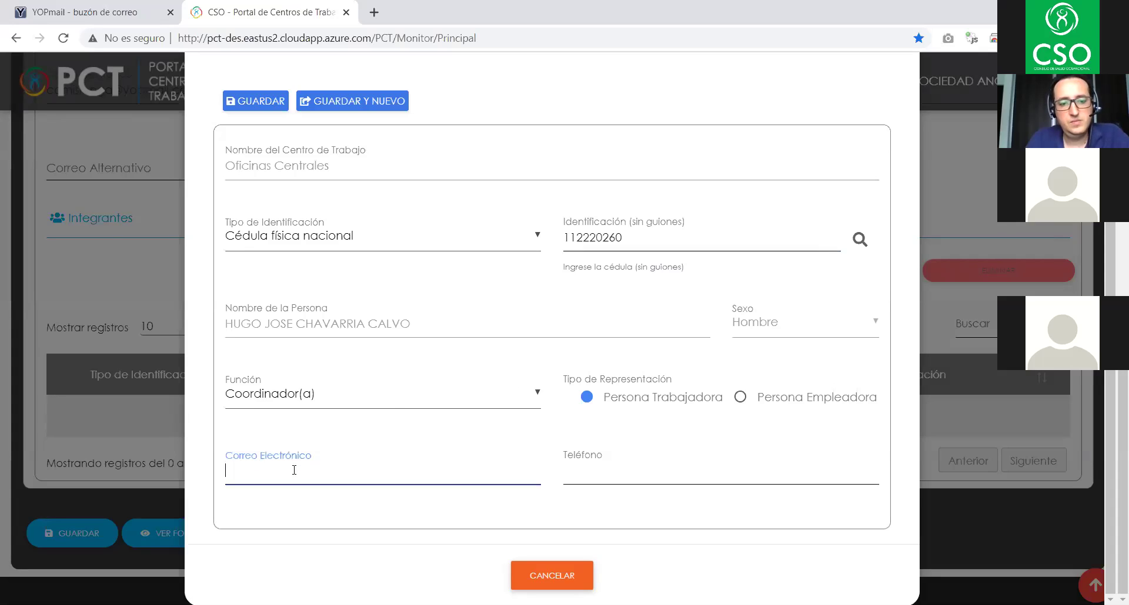
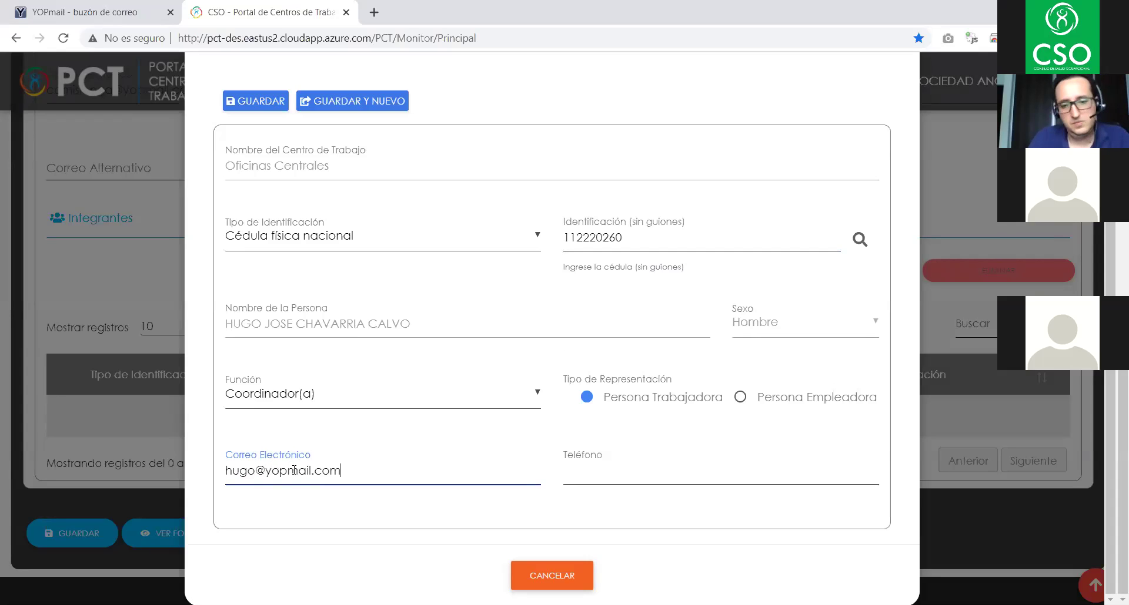
pyautogui.press('Tab')
pyautogui.write('4111-0000')
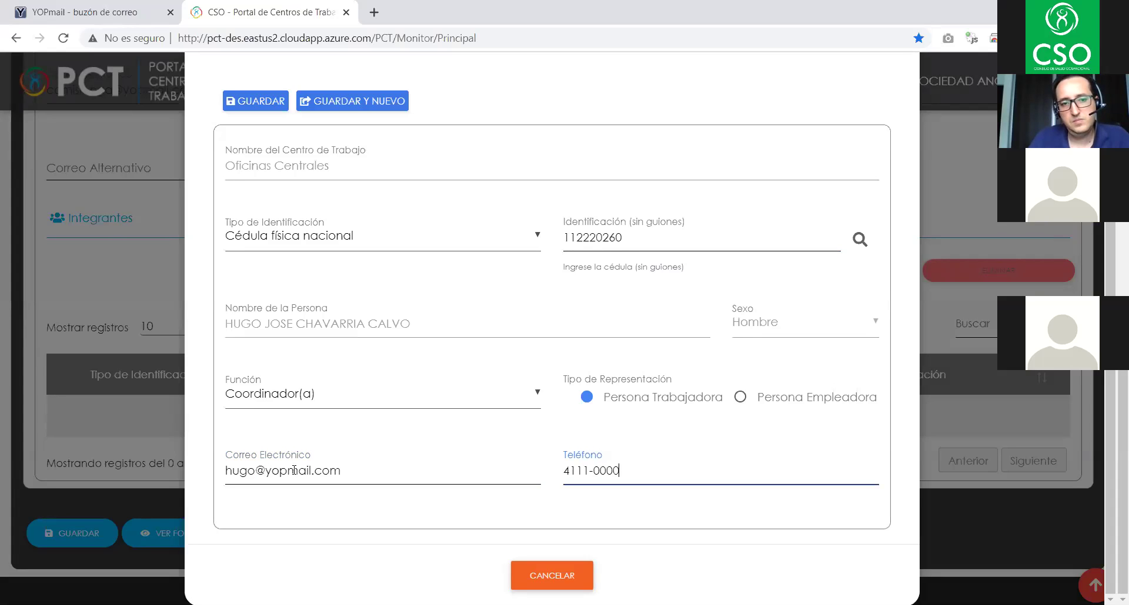
pyautogui.click(254, 102)
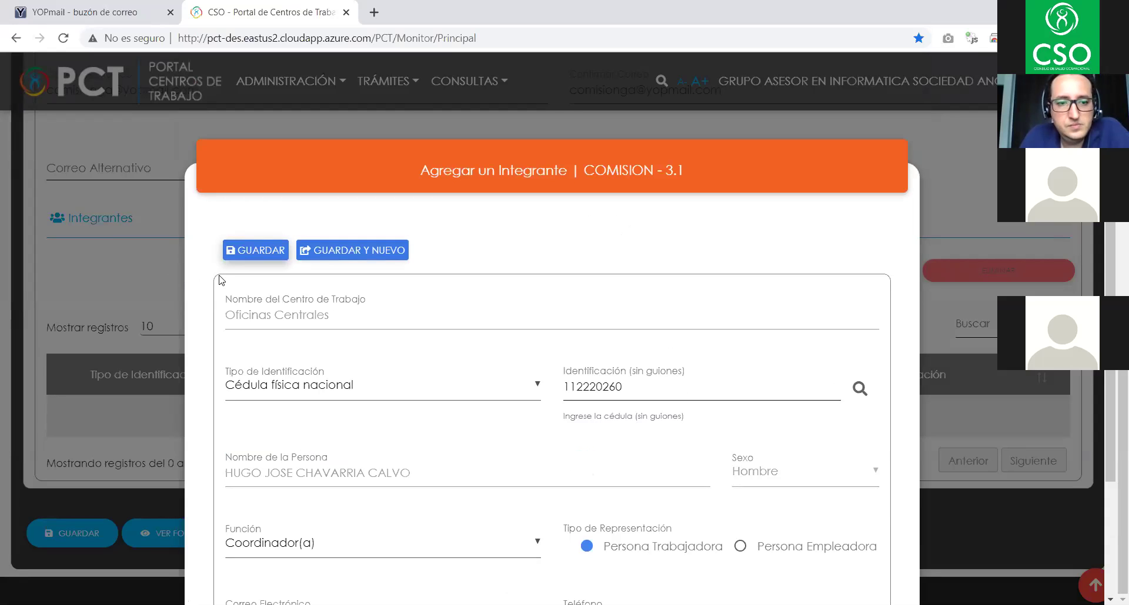
pyautogui.scroll(-3, 590, 332)
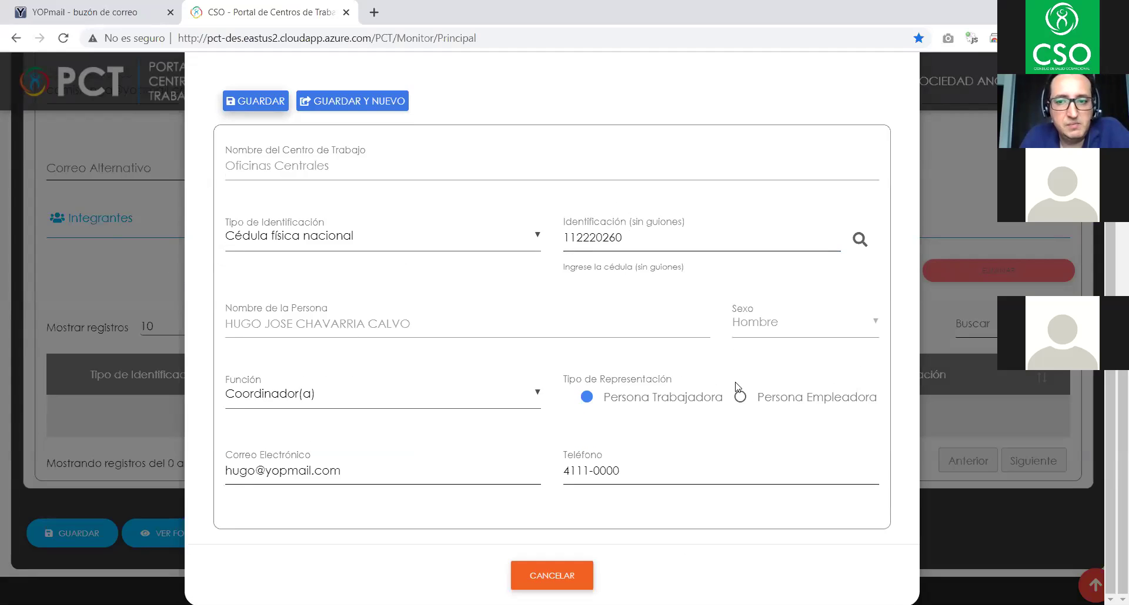
pyautogui.scroll(3, 738, 388)
pyautogui.scroll(-3, 742, 388)
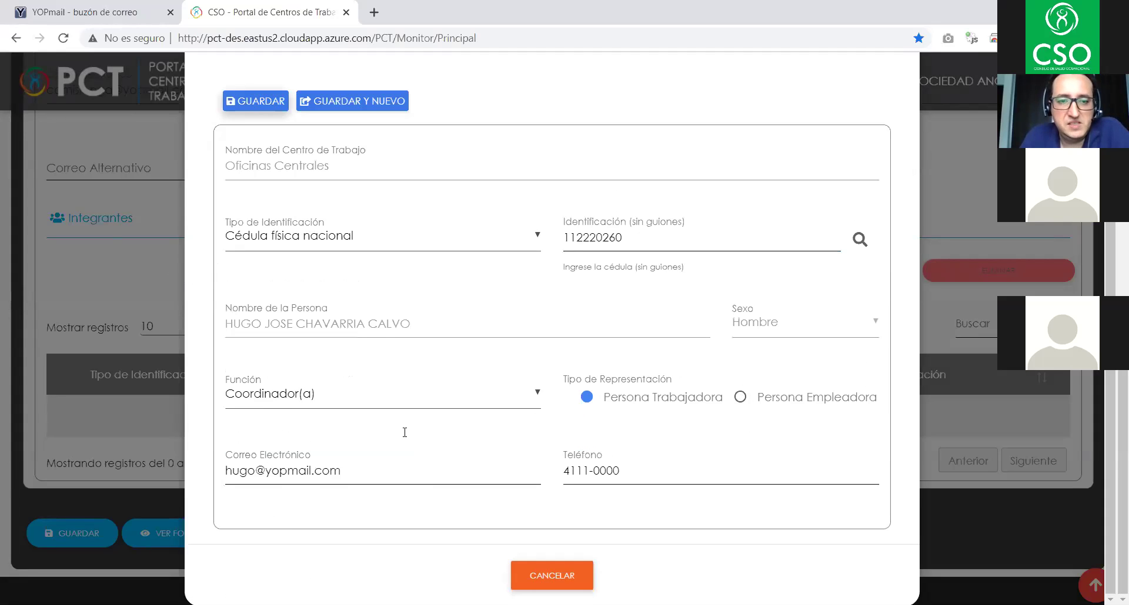
pyautogui.scroll(3, 386, 313)
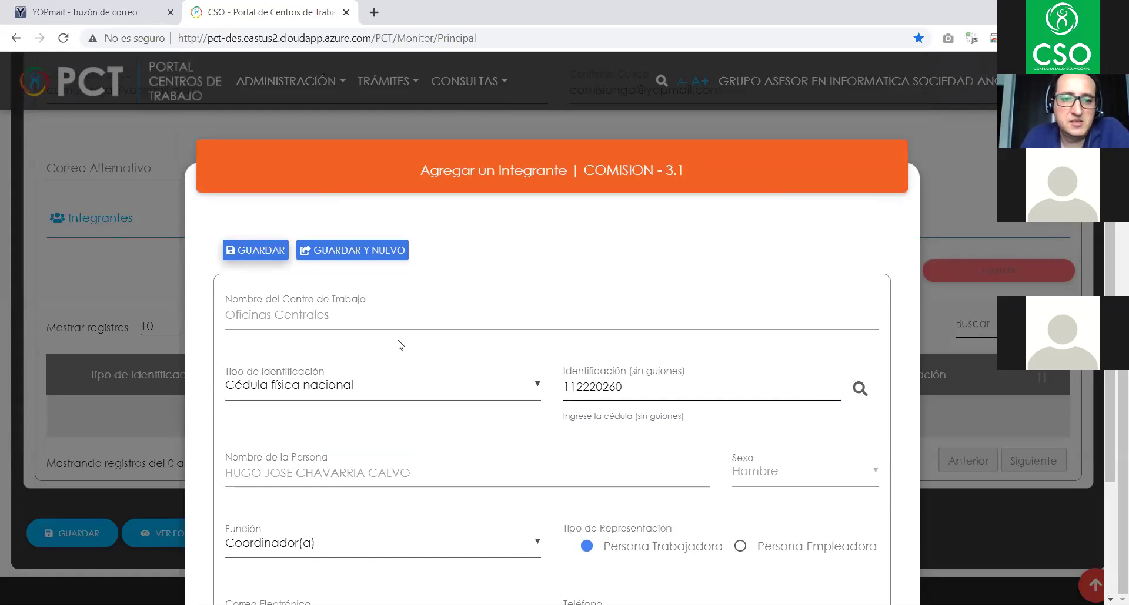
pyautogui.scroll(-3, 480, 339)
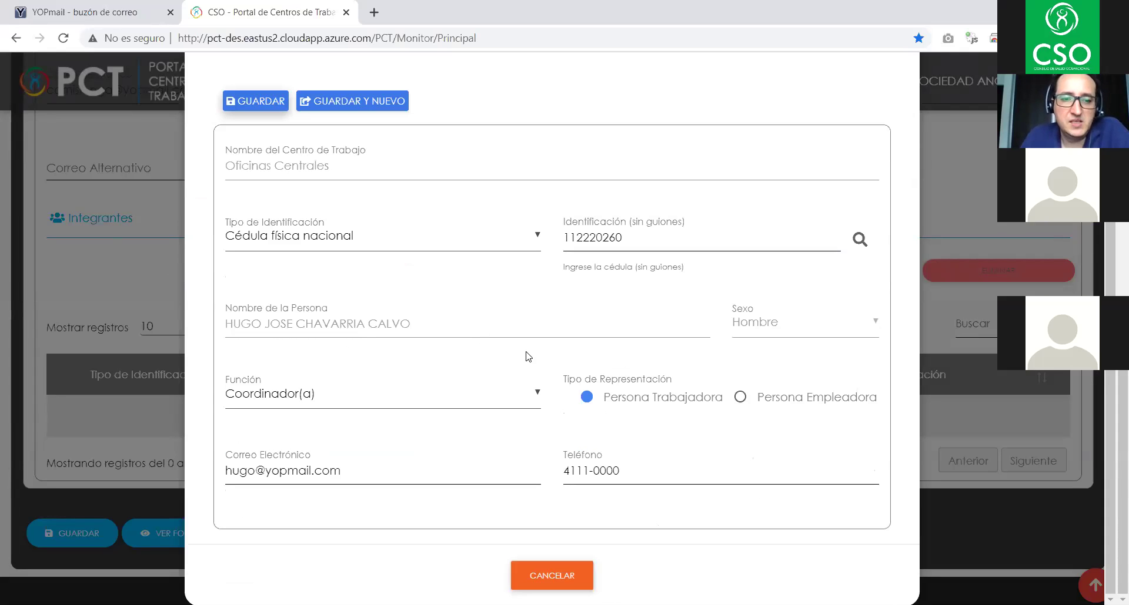
# - Cancel the Agregar un Integrante dialog and review the F05 form with its empty Integrantes table
pyautogui.click(555, 575)
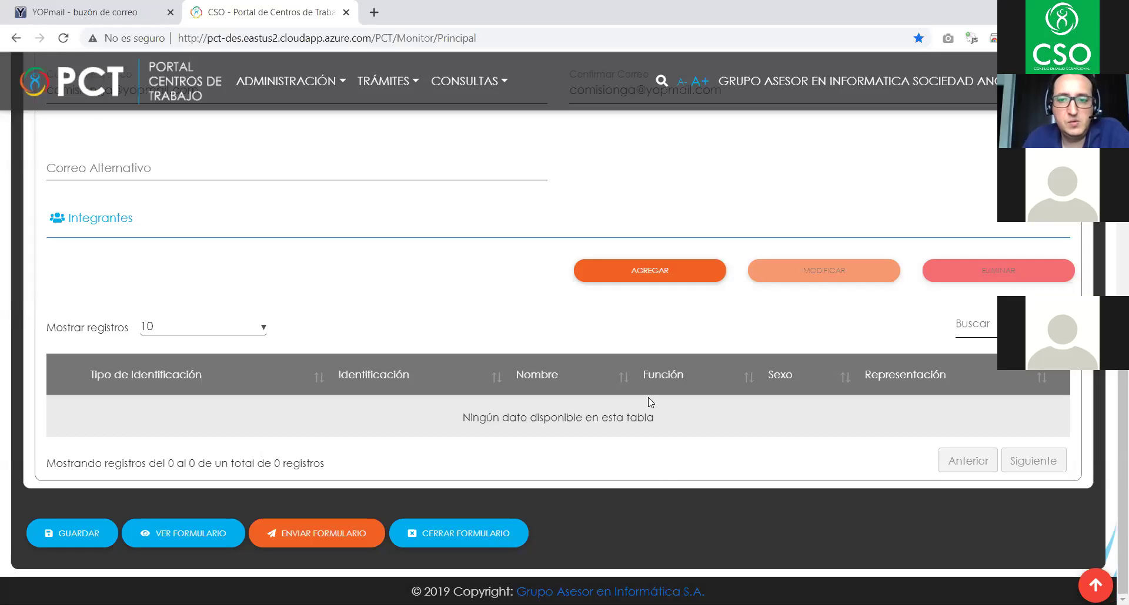
pyautogui.scroll(3, 651, 402)
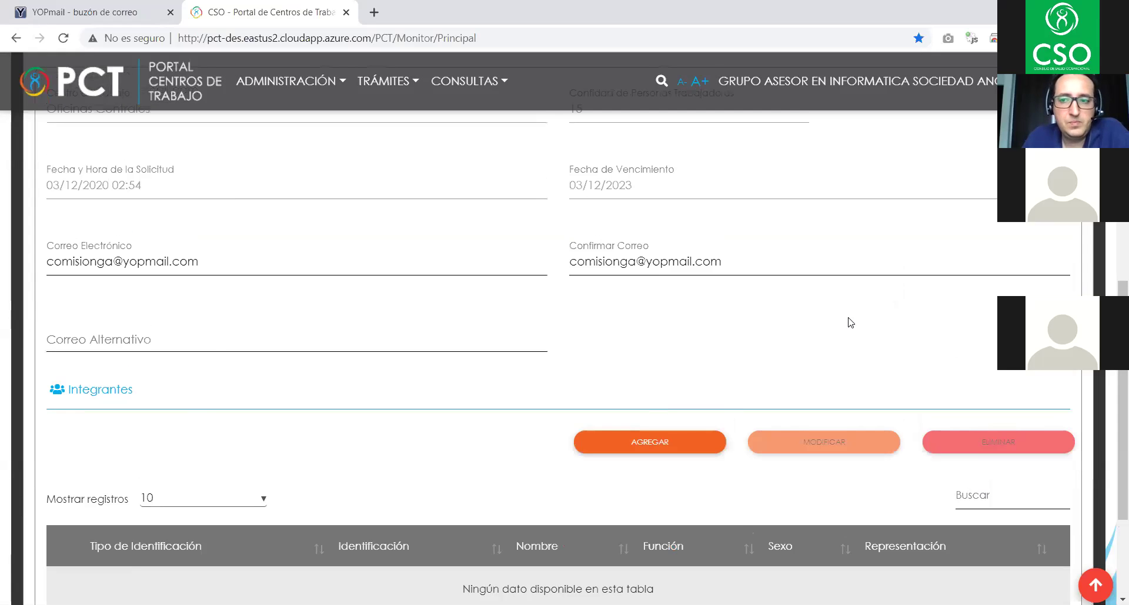
pyautogui.scroll(-3, 816, 337)
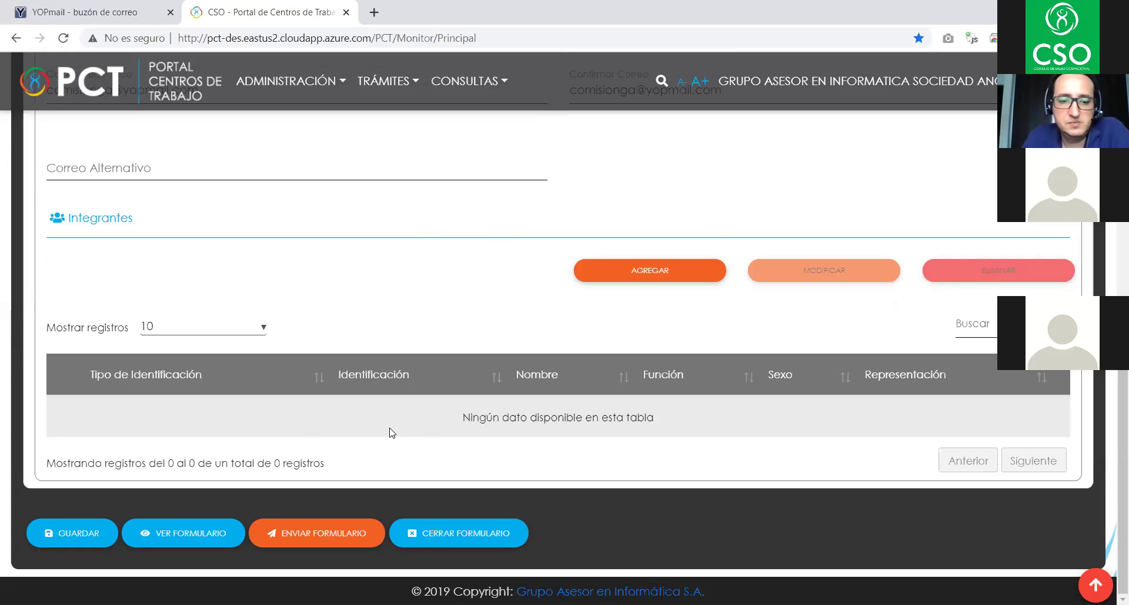
pyautogui.scroll(3, 392, 433)
pyautogui.scroll(6, 392, 433)
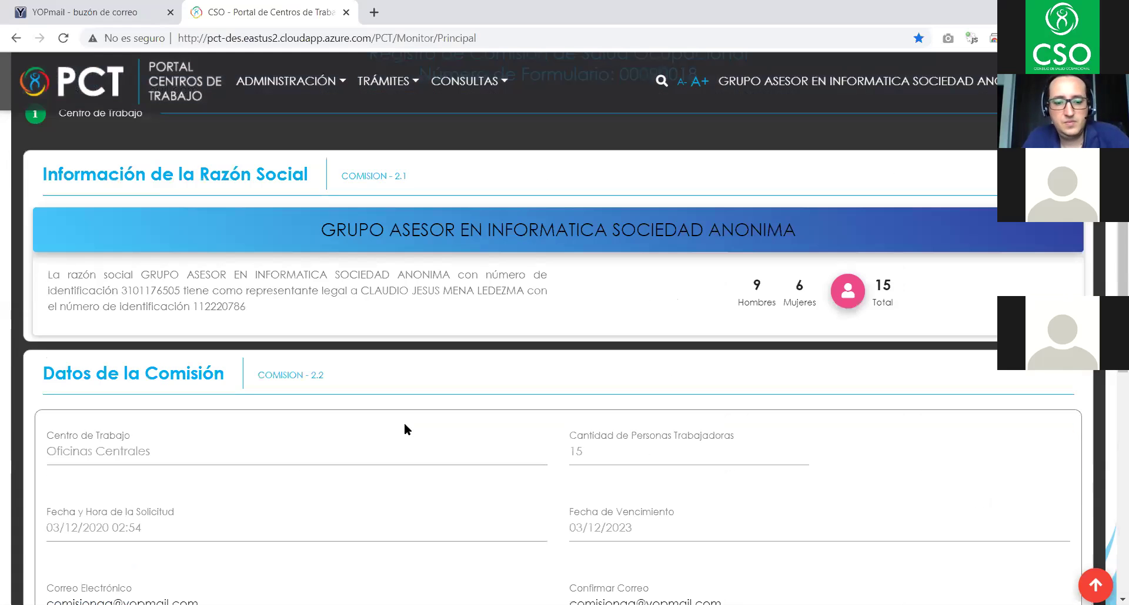
pyautogui.scroll(3, 509, 414)
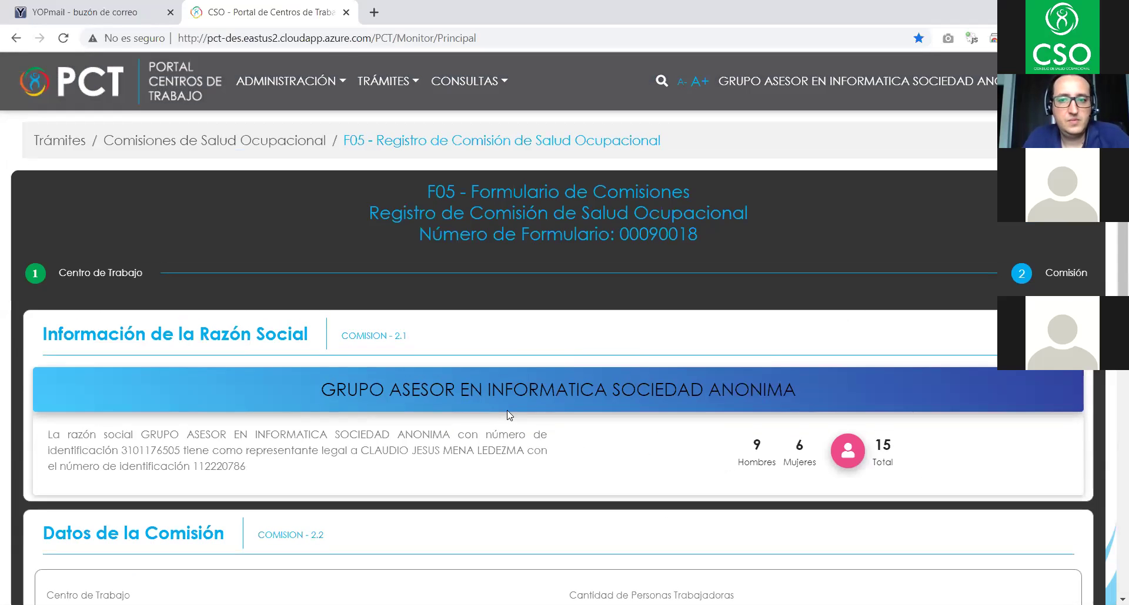
pyautogui.scroll(-9, 510, 413)
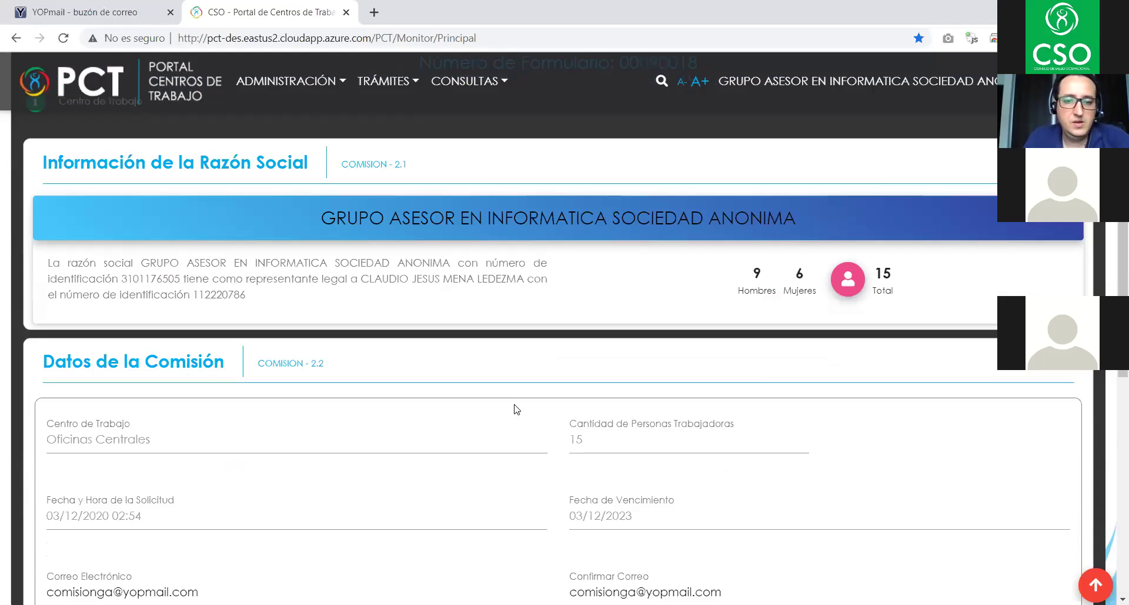
pyautogui.scroll(-3, 520, 405)
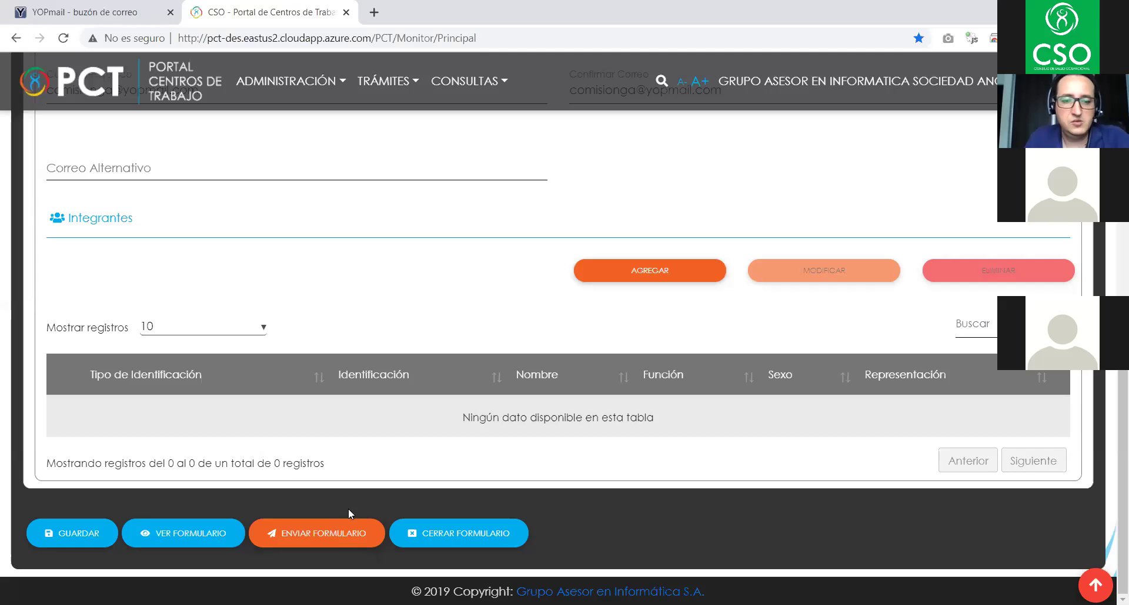
pyautogui.scroll(3, 347, 512)
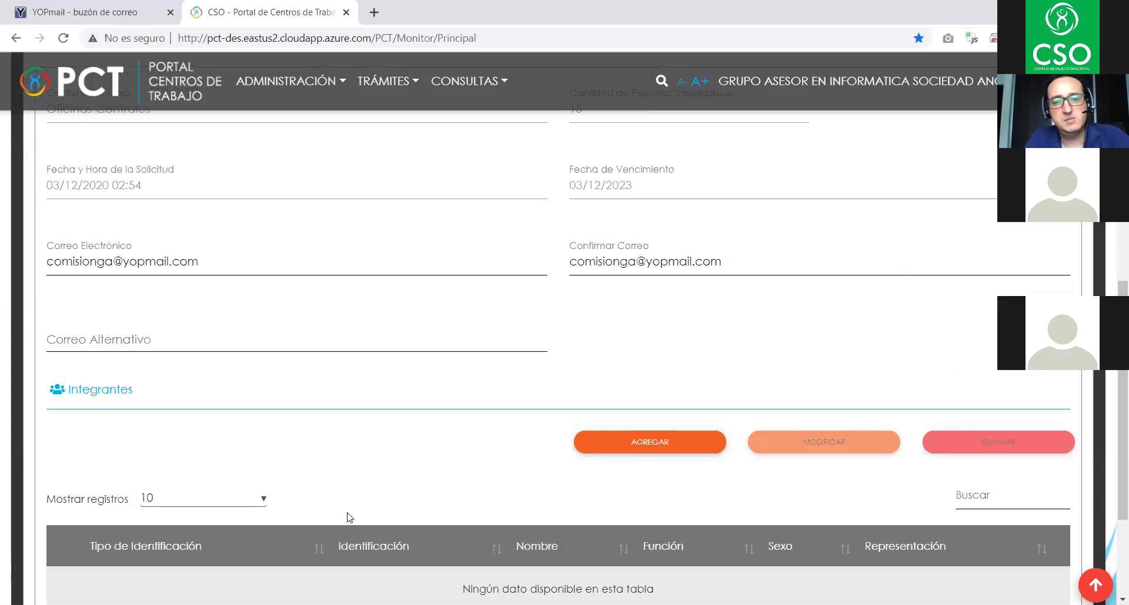
pyautogui.scroll(-3, 547, 438)
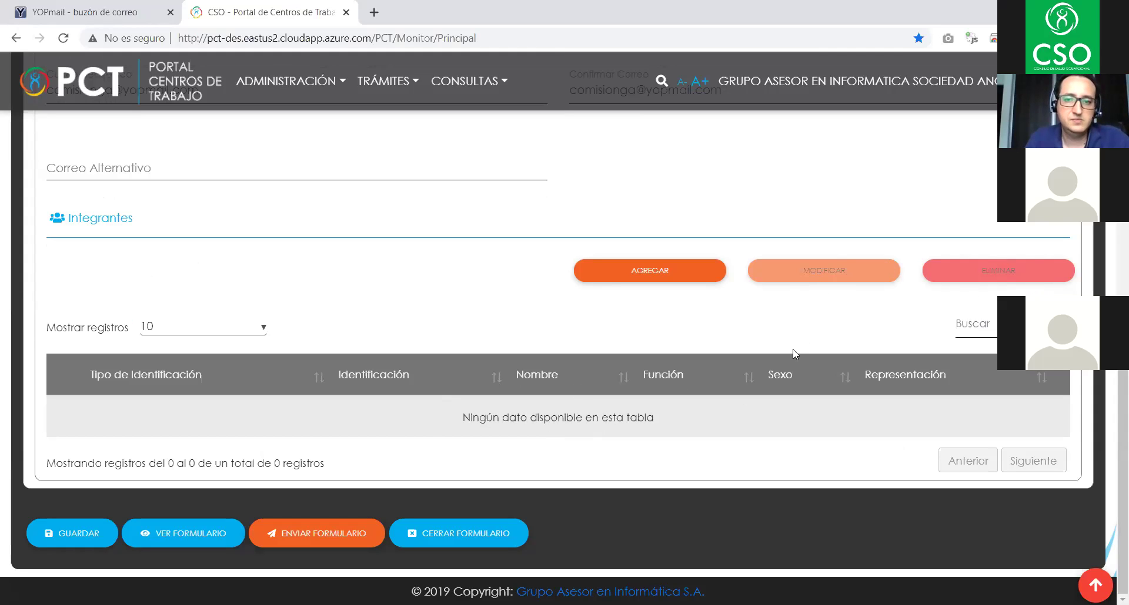
pyautogui.scroll(3, 706, 400)
pyautogui.scroll(1, 623, 445)
pyautogui.scroll(2, 623, 445)
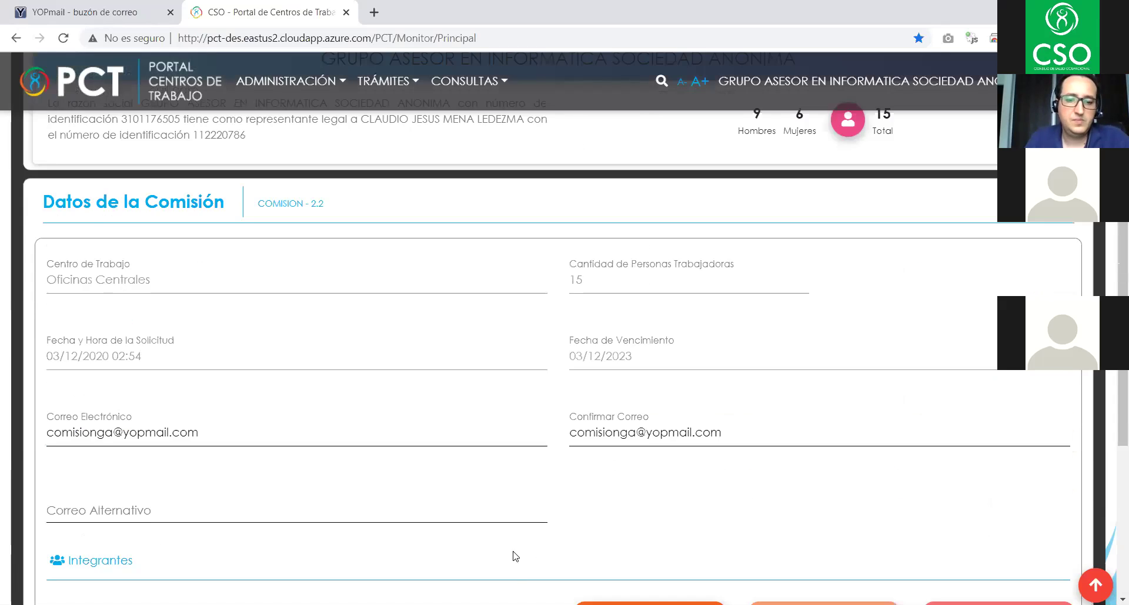
pyautogui.scroll(-5, 511, 554)
# - Close the F05 form, return to Inicio, reload the page and show the TRÁMITES procedures list
pyautogui.click(487, 531)
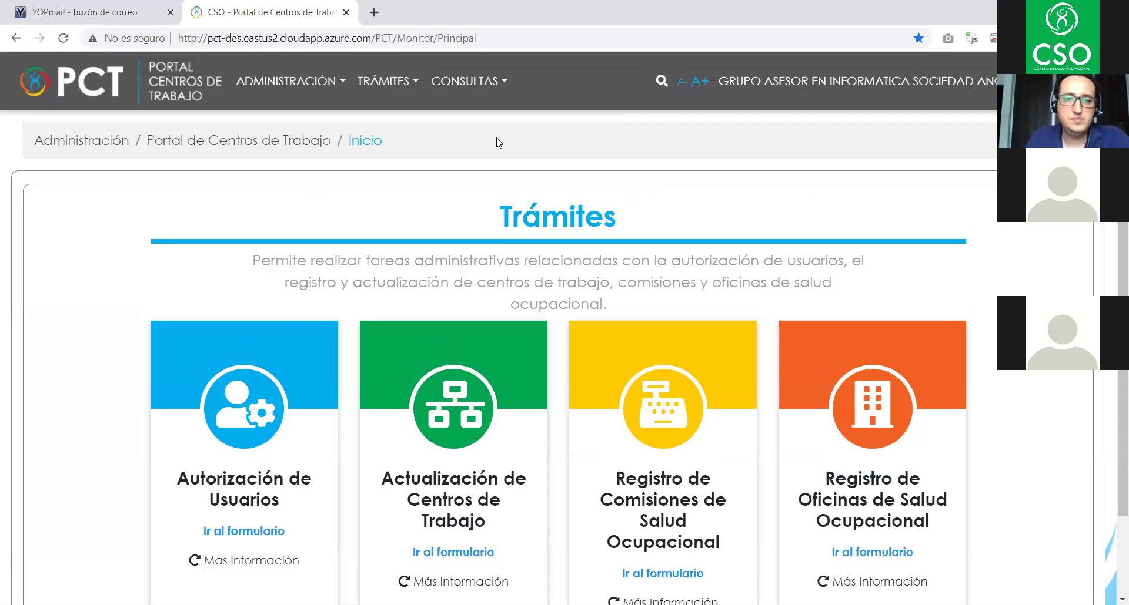
pyautogui.click(318, 82)
pyautogui.click(24, 187)
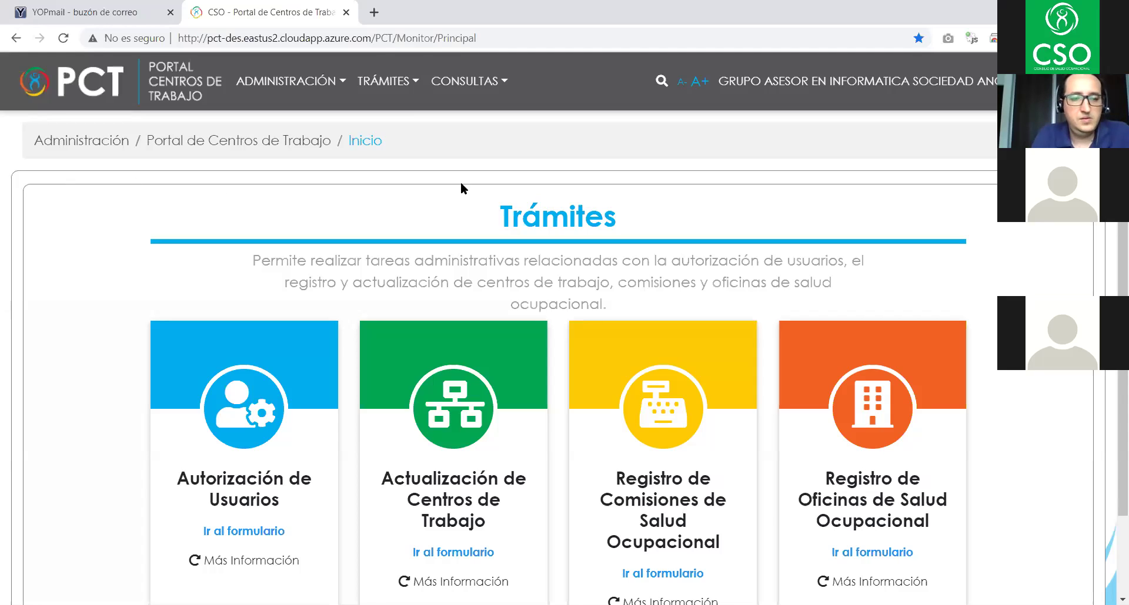
pyautogui.press('F5')
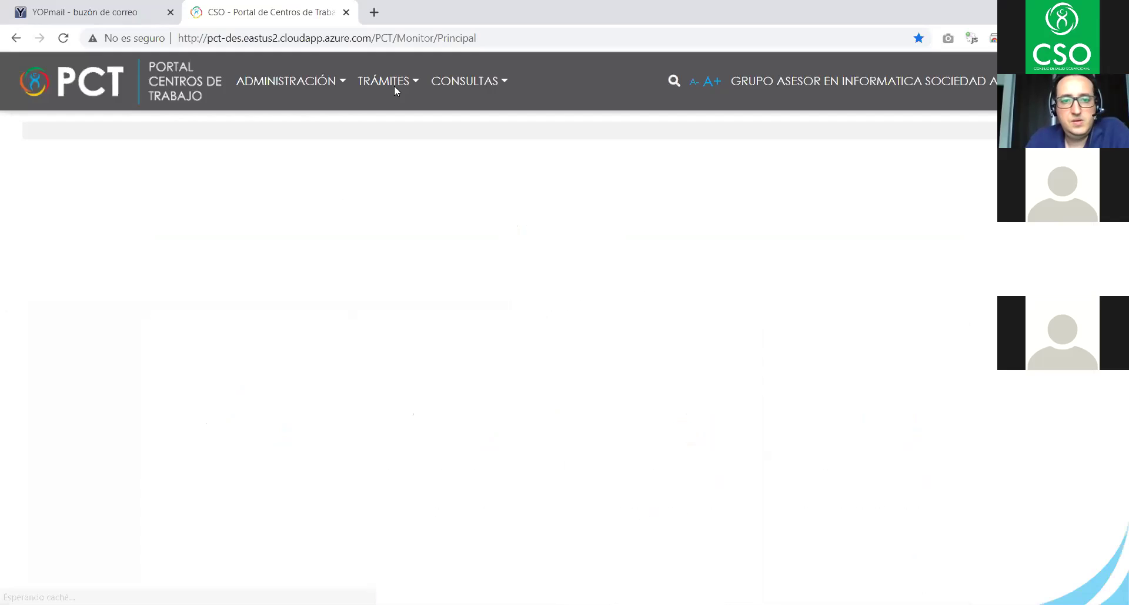
pyautogui.click(389, 82)
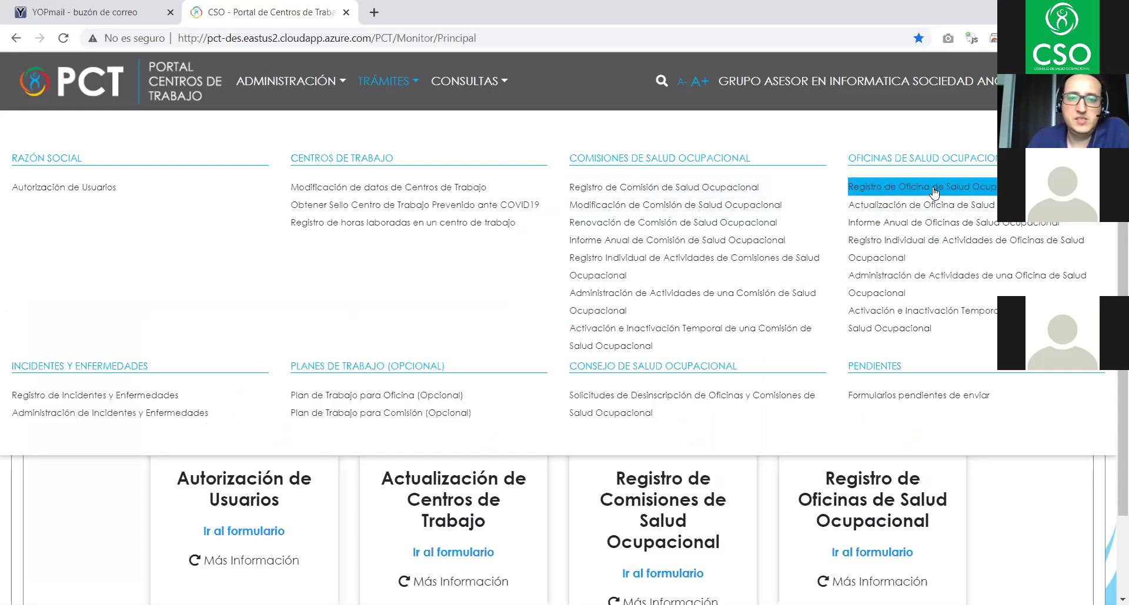
pyautogui.doubleClick(398, 82)
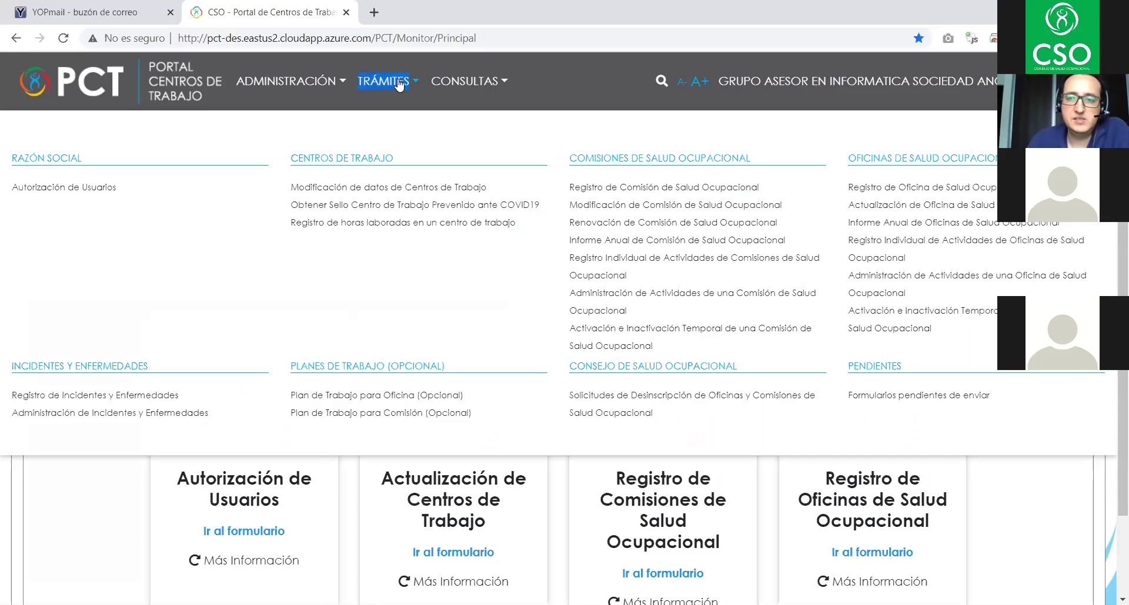
# - Open Registro de Oficina de Salud Ocupacional (F08) and review warning 20046 about the 50-worker recommendation
pyautogui.click(968, 190)
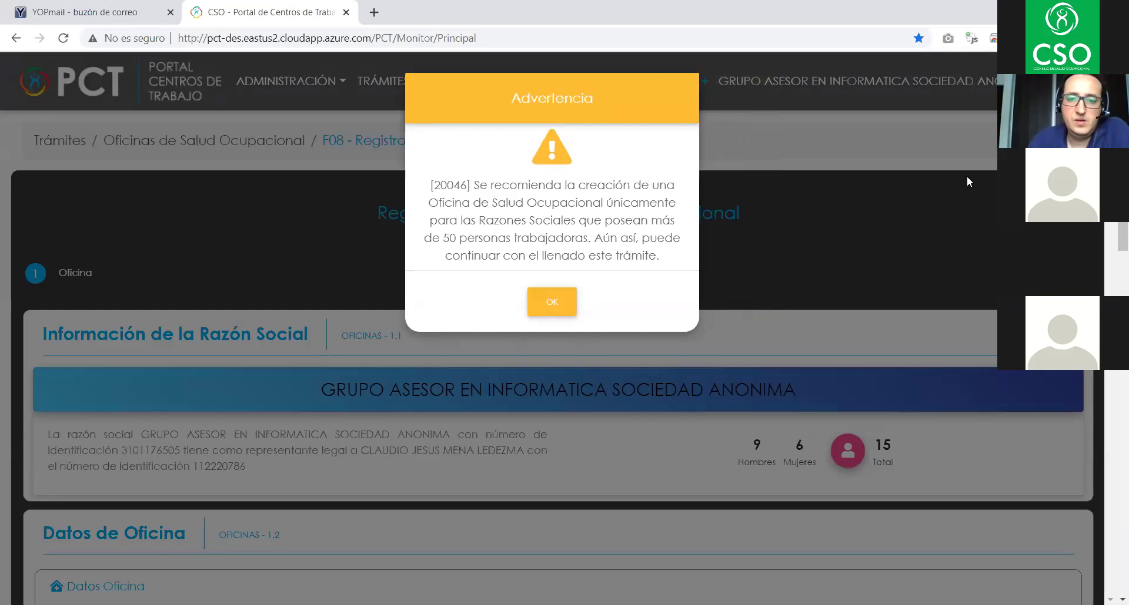
pyautogui.scroll(-6, 896, 295)
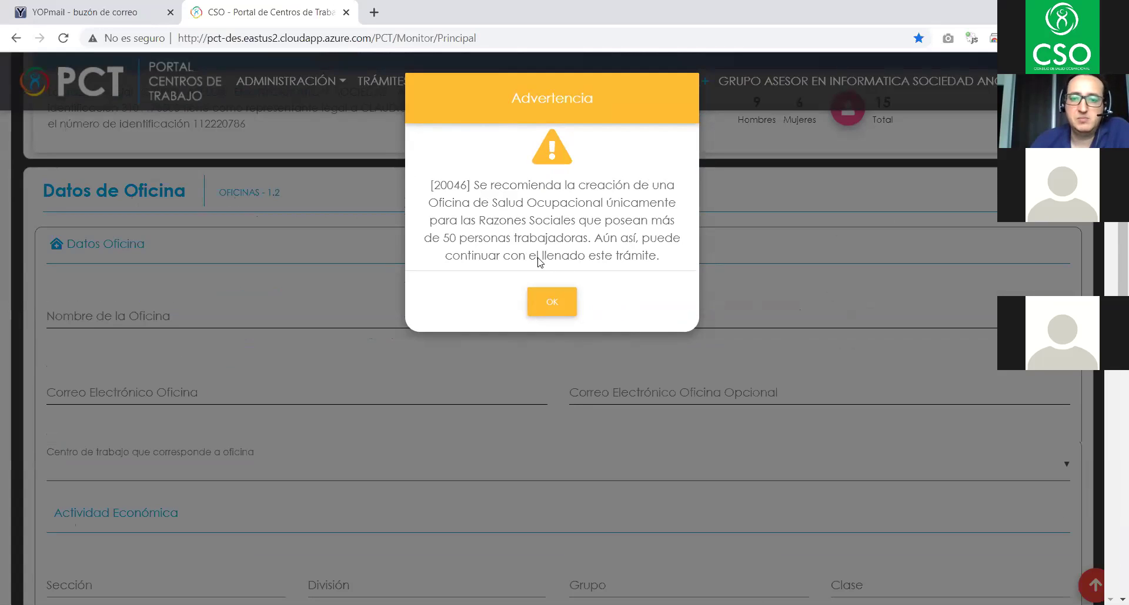
pyautogui.scroll(6, 382, 425)
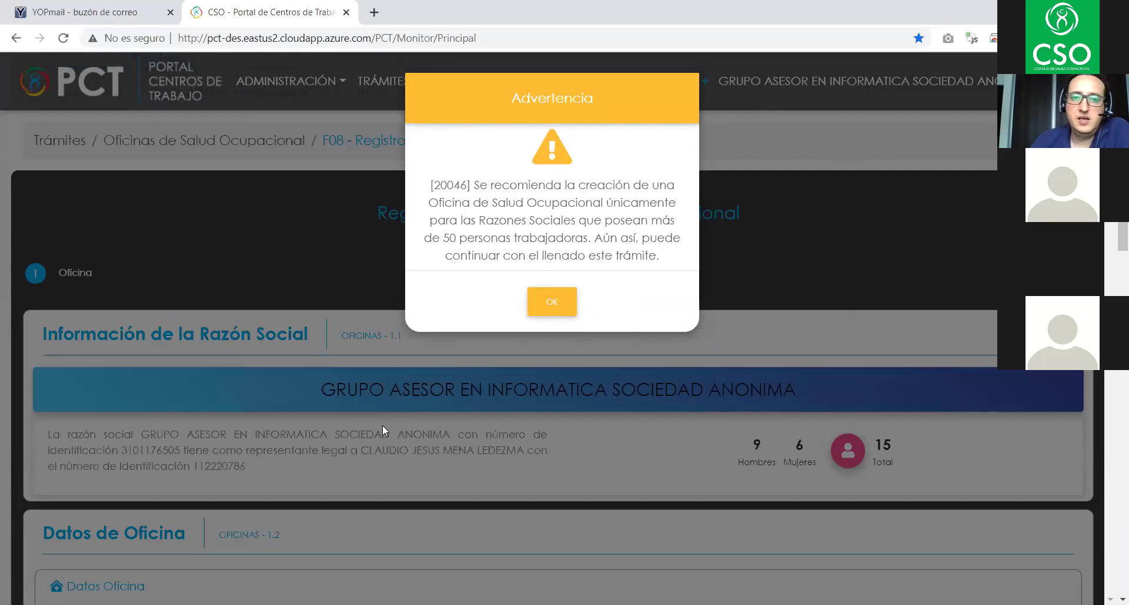